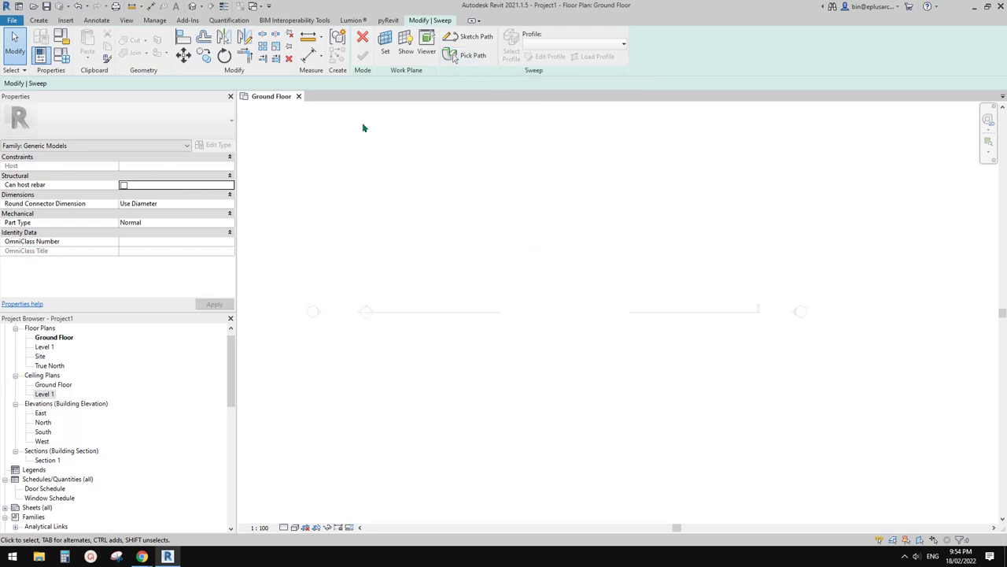
Step: Cancel the open sweep and discard the in-place model
left_click(365, 39)
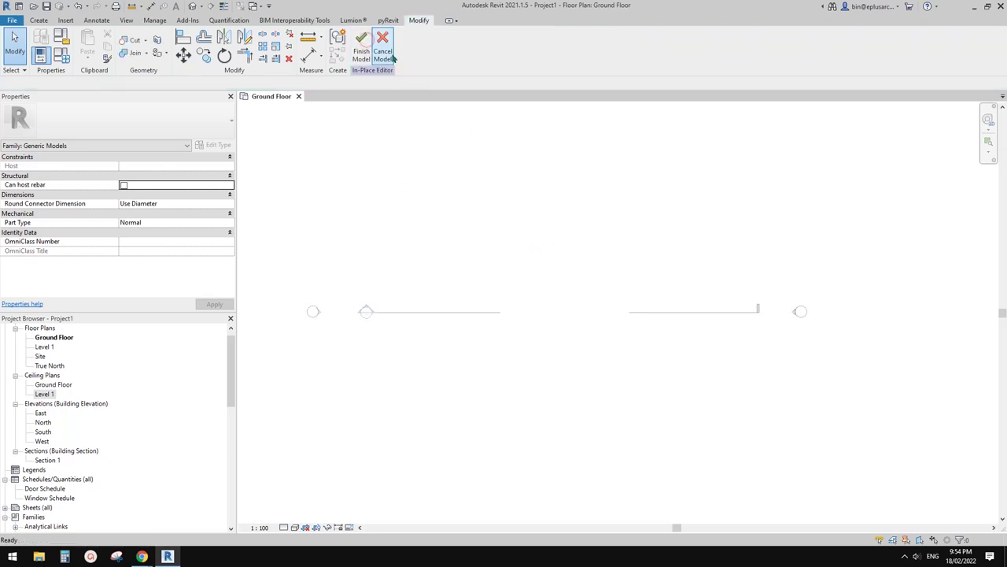
left_click(384, 44)
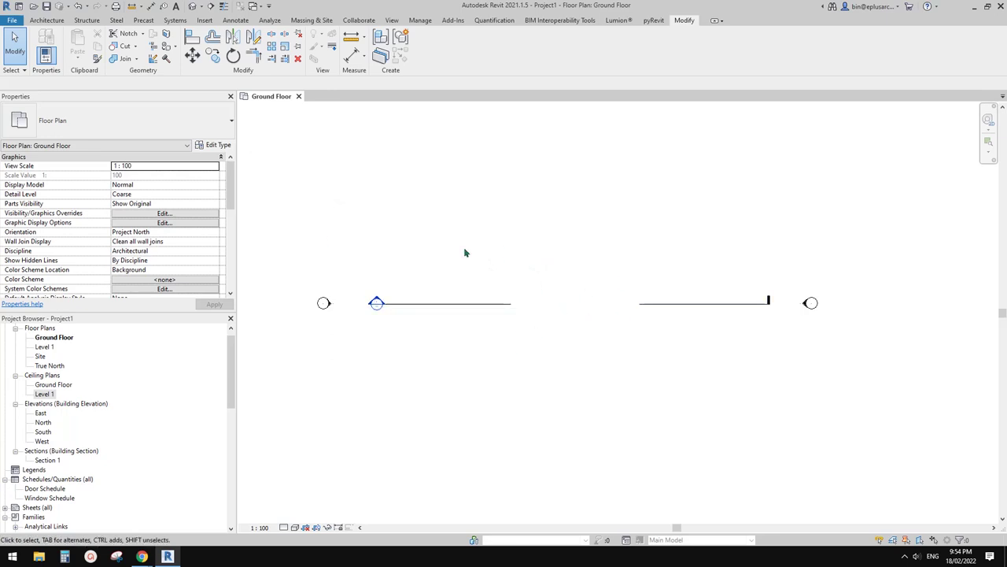
middle_click_drag(523, 271, 514, 273)
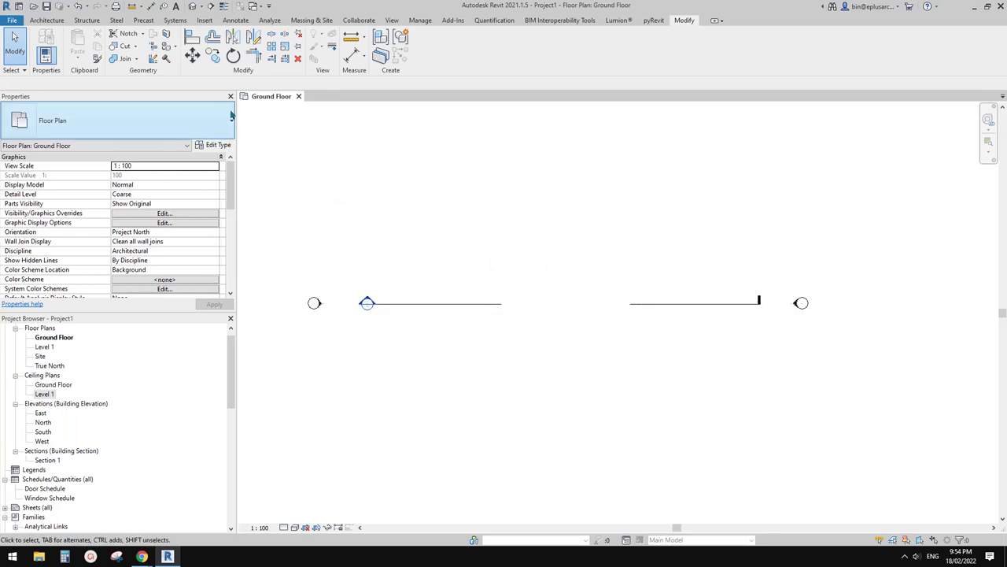
Step: Draw a rectangle of Double brick - 270 walls, about 14700 by 12000 mm, between the section line's two visible segments
key("a")
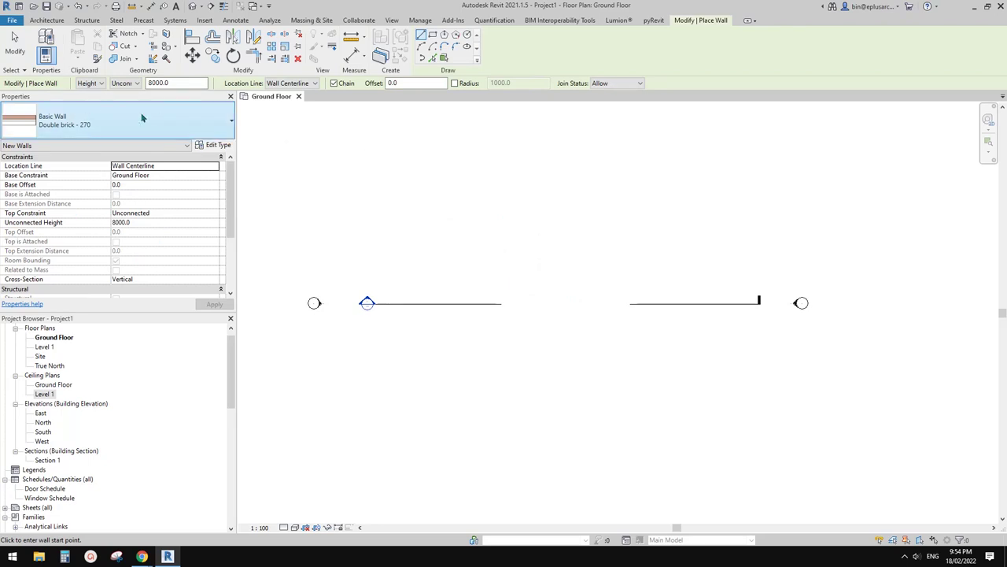
left_click(432, 35)
left_click(509, 269)
left_click(652, 386)
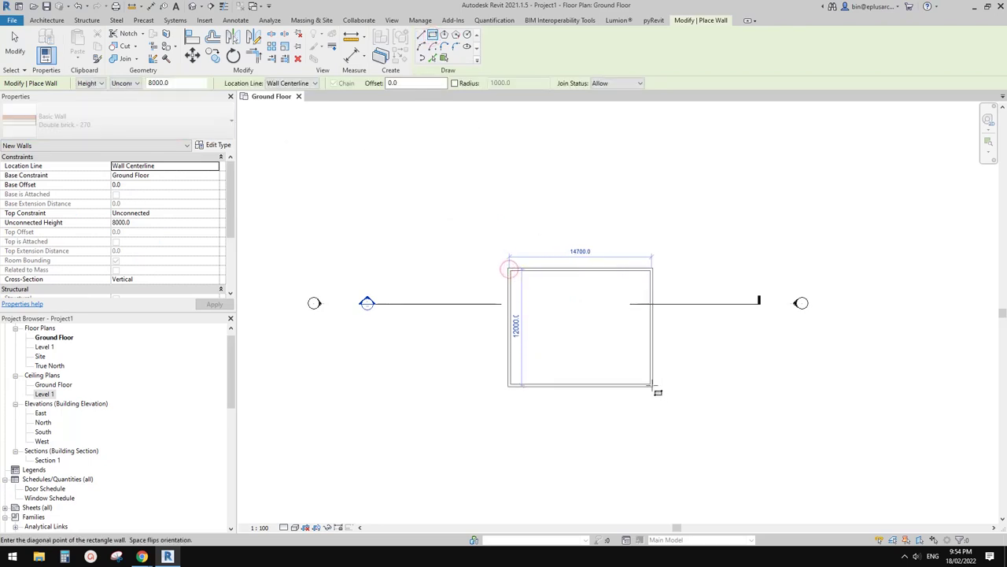
Step: Create a sloped footprint roof from the whole wall chain and attach the walls to it
left_click(48, 20)
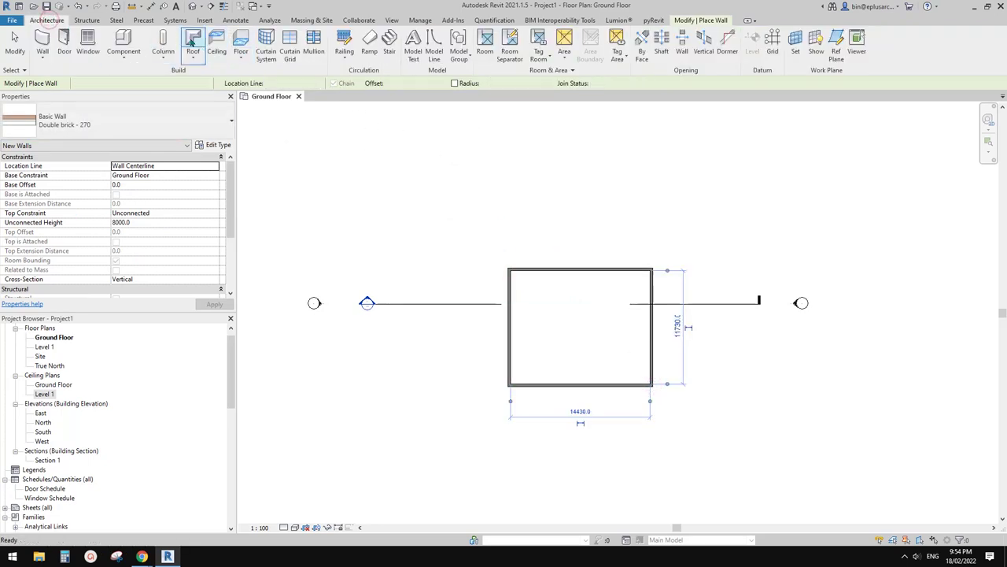
left_click(192, 41)
left_click(489, 213)
key("Tab")
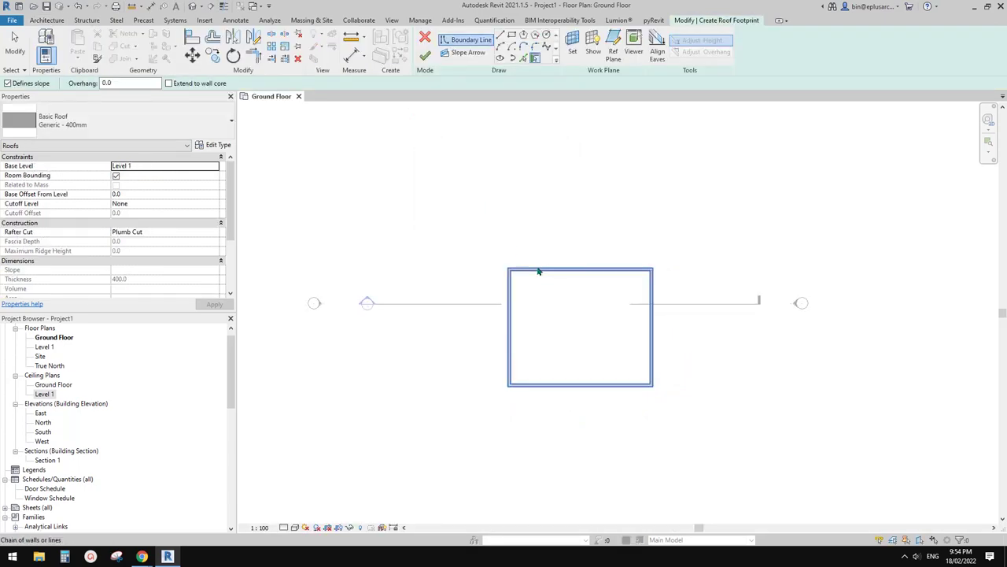
left_click(539, 268)
left_click(425, 56)
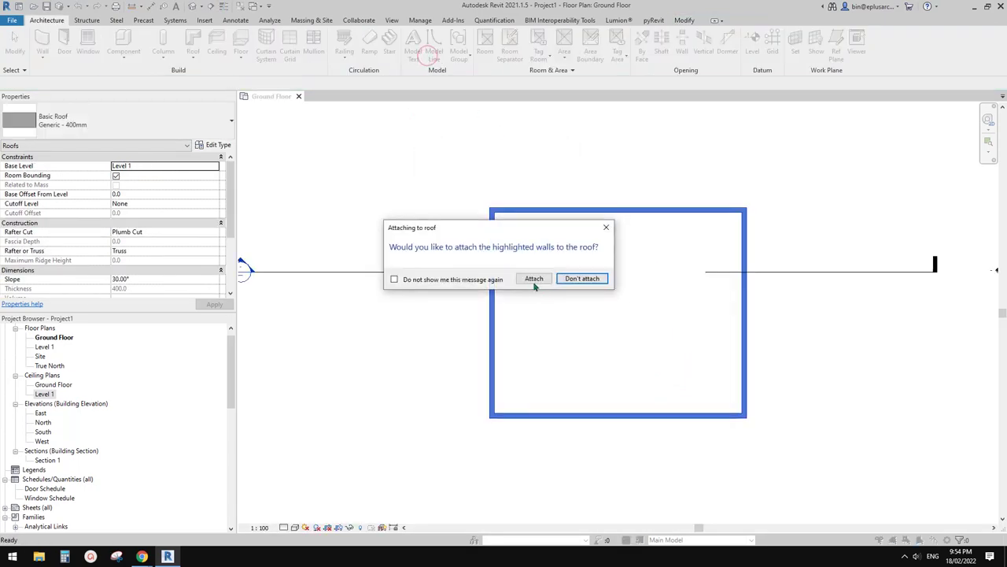
left_click(535, 279)
Step: Open the default 3D view of the building
left_click(193, 6)
scroll(584, 297, "up", 1)
middle_click_drag(651, 362, 596, 347)
scroll(592, 267, "up", 2)
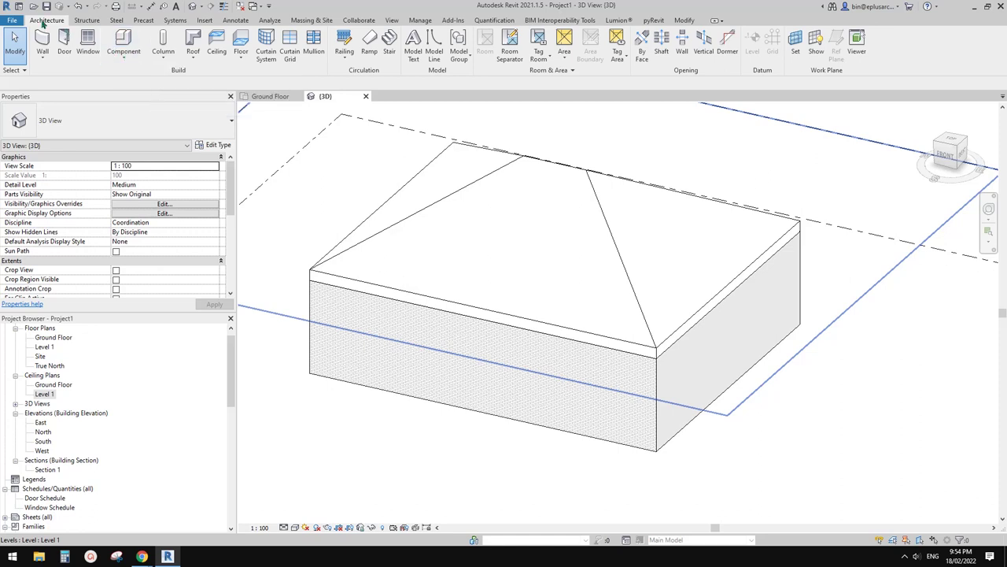
Step: Start an in-place model in the Generic Models category with the default name
left_click(126, 62)
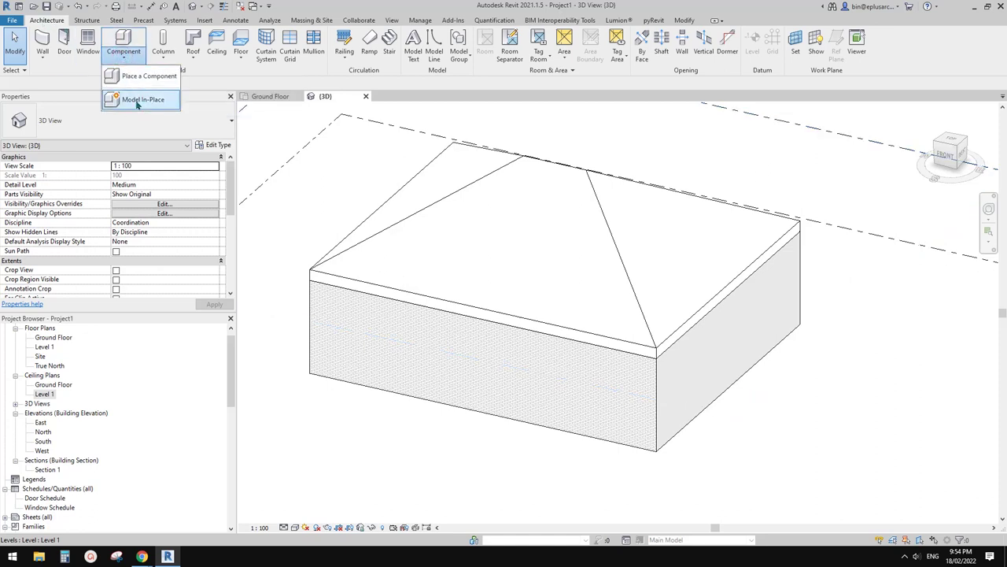
left_click(137, 105)
key("g")
scroll(272, 304, "down", 1)
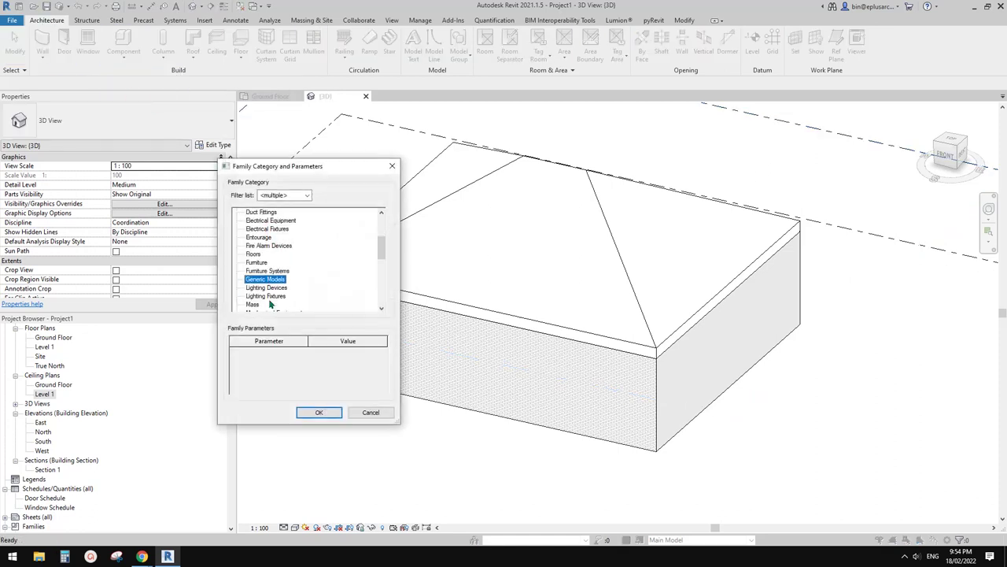
left_click(324, 410)
left_click(358, 374)
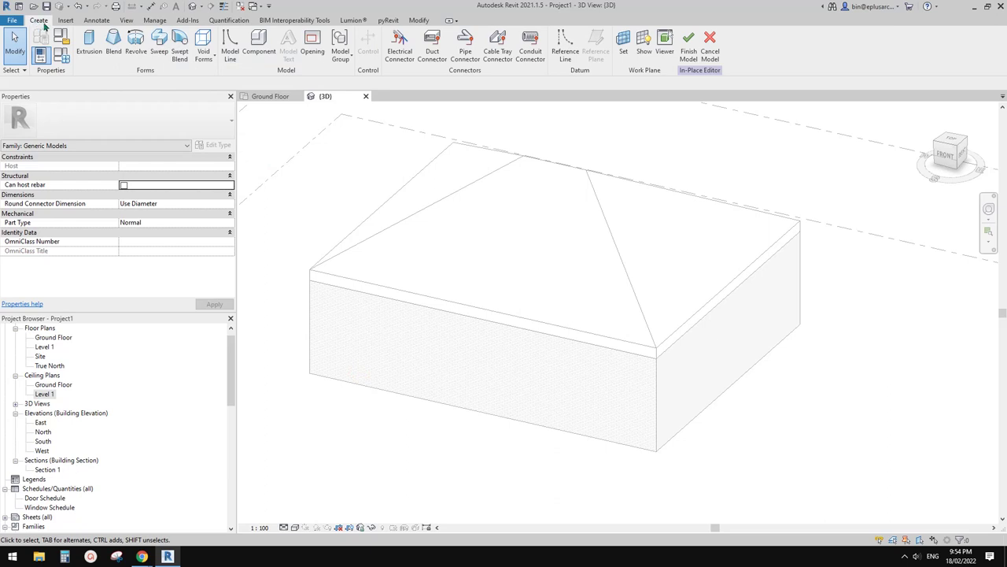
Step: Start a sweep with a sketched path and check its work plane against the Ground Floor level
left_click(159, 43)
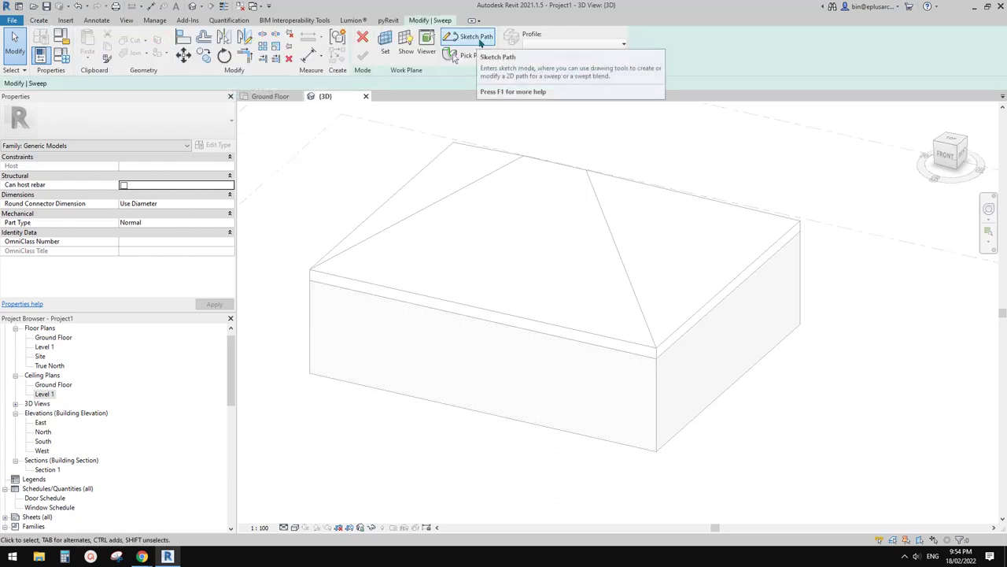
left_click(473, 39)
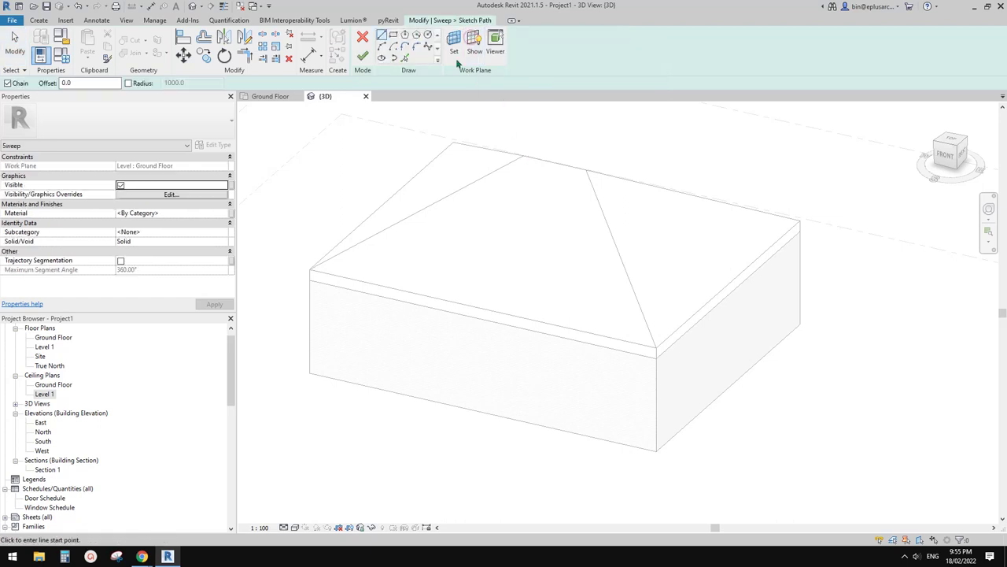
scroll(459, 281, "down", 1)
middle_click_drag(458, 281, 475, 270)
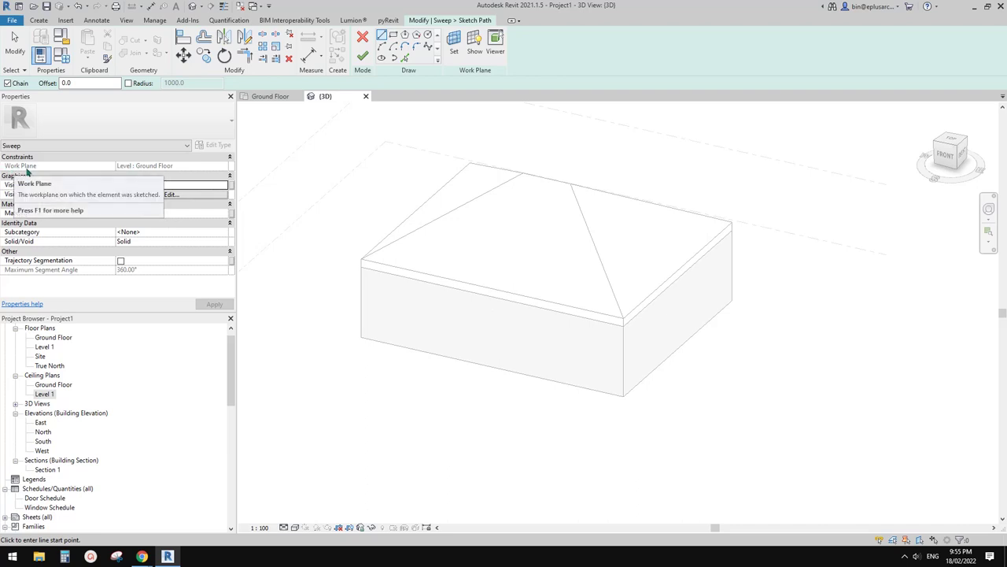
scroll(412, 290, "down", 1)
middle_click_drag(412, 290, 526, 286)
scroll(425, 316, "up", 4)
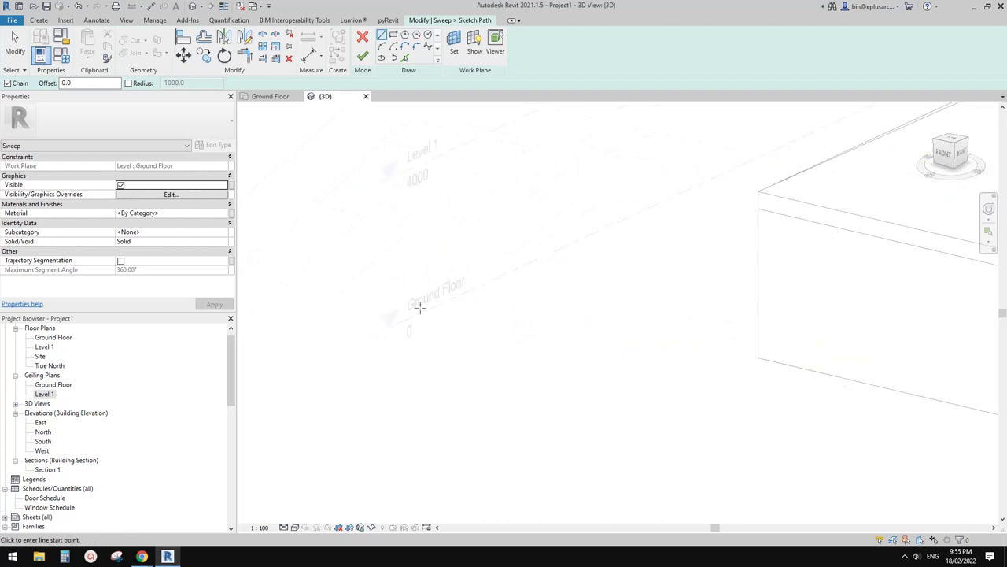
scroll(461, 288, "down", 3)
middle_click_drag(487, 292, 521, 314, "shift")
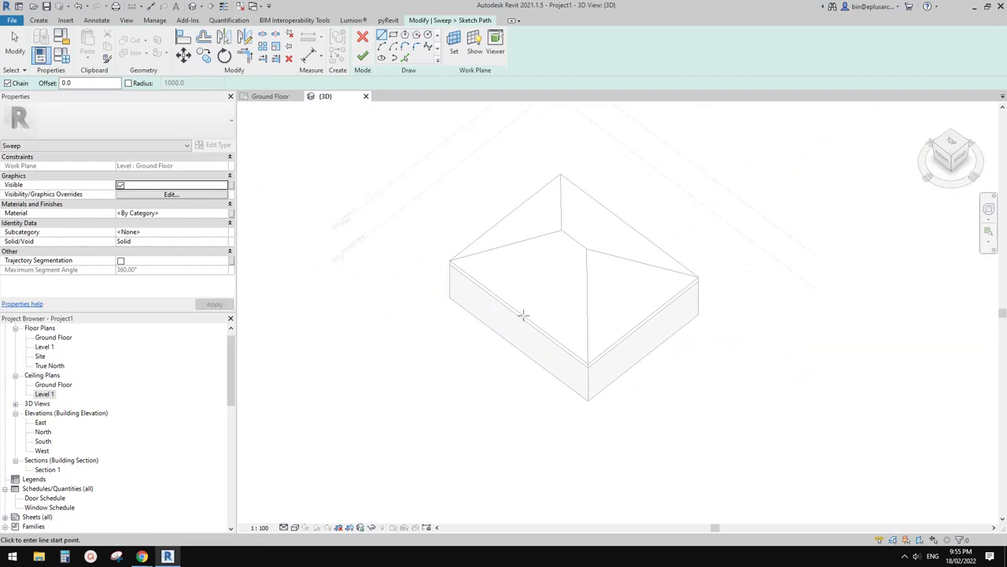
Step: Pick the roof's front hip edge and the adjoining edge along the building's short side as path lines
key("p")
key("l")
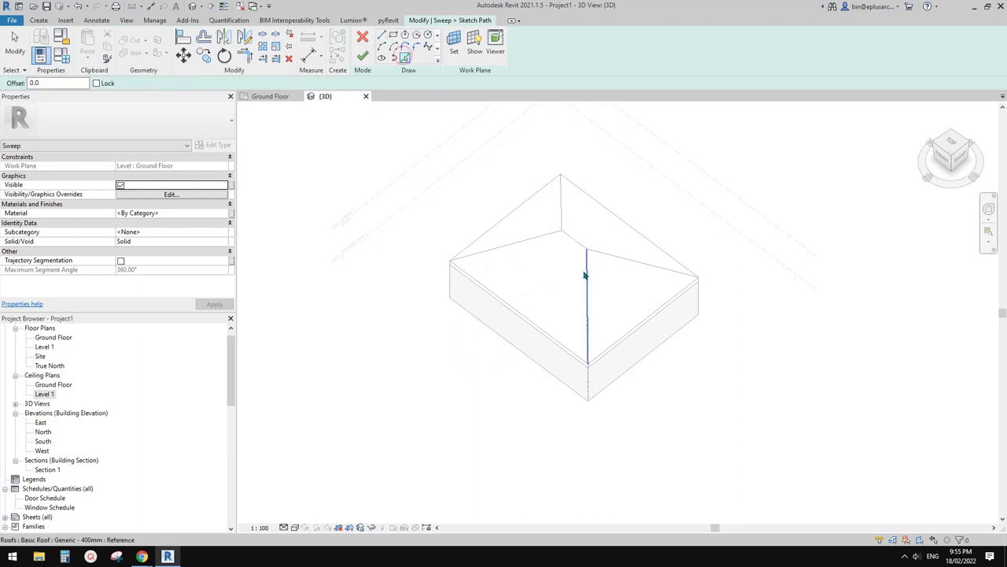
left_click(587, 273)
left_click(669, 320)
middle_click_drag(582, 288, 541, 279)
left_click(572, 360)
key("Escape")
key("Escape")
middle_click_drag(568, 376, 583, 326, "shift")
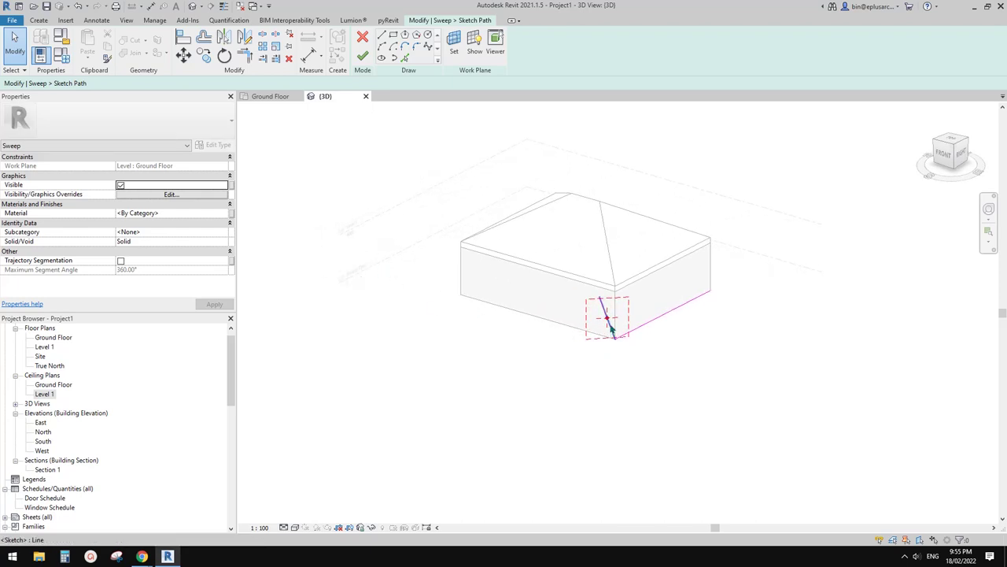
Step: Extend the path with four connected lines from the far end of the picked short-side line, and finish the path
middle_click_drag(655, 323, 379, 98, "shift")
left_click(382, 36)
middle_click_drag(617, 340, 599, 376, "shift")
left_click(623, 333)
left_click(347, 349)
left_click(401, 417)
left_click(470, 343)
key("Escape")
middle_click_drag(481, 355, 488, 264, "shift")
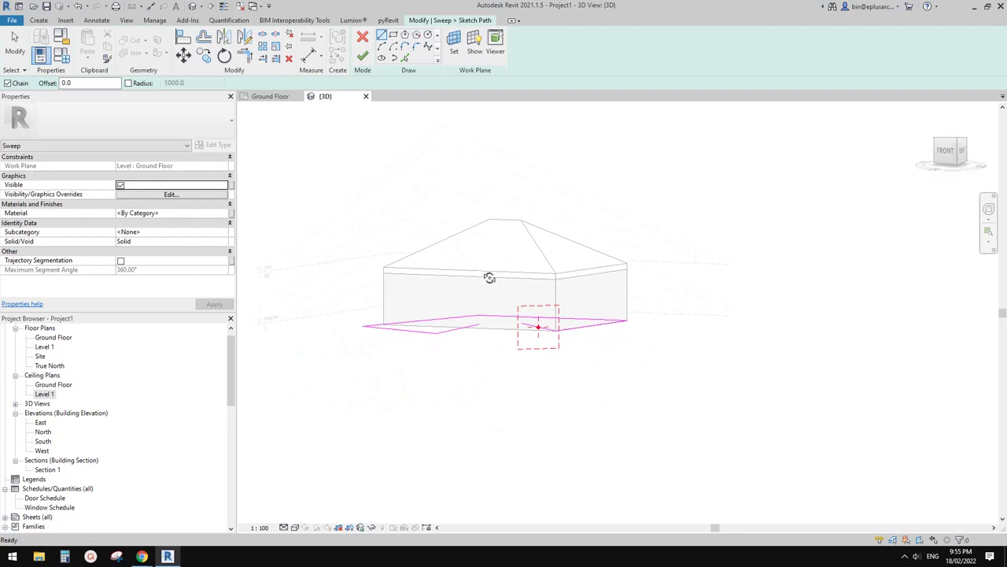
mouse_move(539, 326)
middle_mouse_down("shift")
mouse_move(580, 328)
mouse_move(598, 310)
mouse_move(679, 323)
mouse_move(618, 353)
mouse_move(521, 433)
mouse_move(515, 394)
mouse_move(483, 406)
middle_mouse_up("shift")
scroll(484, 378, "up", 2)
key("Escape")
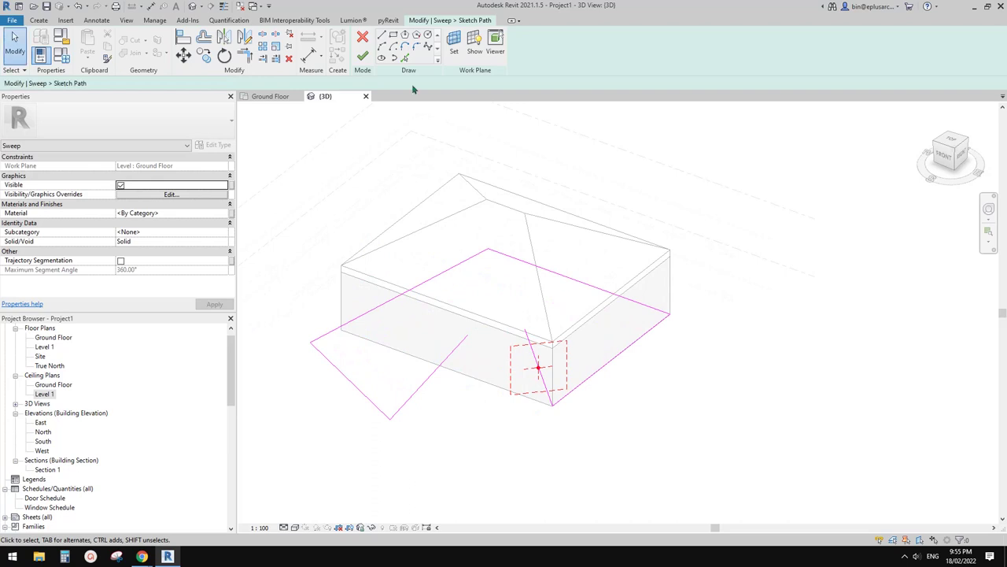
left_click(363, 55)
Step: Try the M_Circular Handrail:30mm profile for the sweep, and return the profile to <By Sketch>
left_click(575, 43)
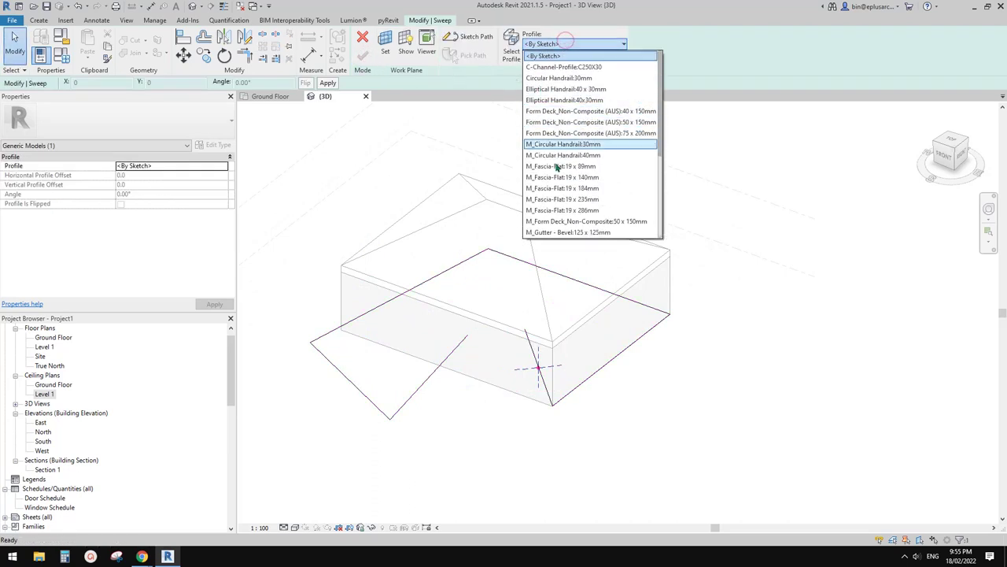
left_click(563, 144)
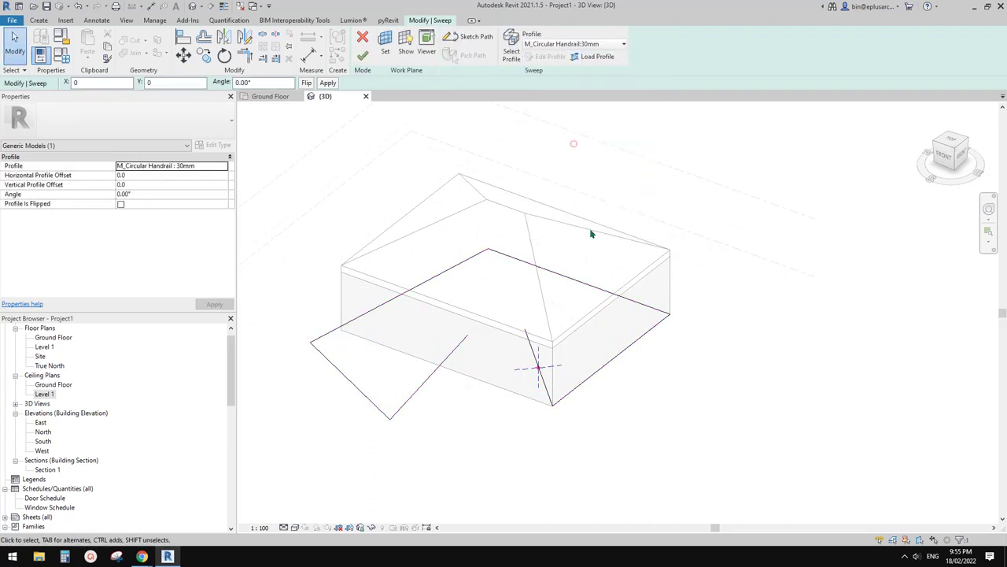
scroll(504, 333, "up", 2)
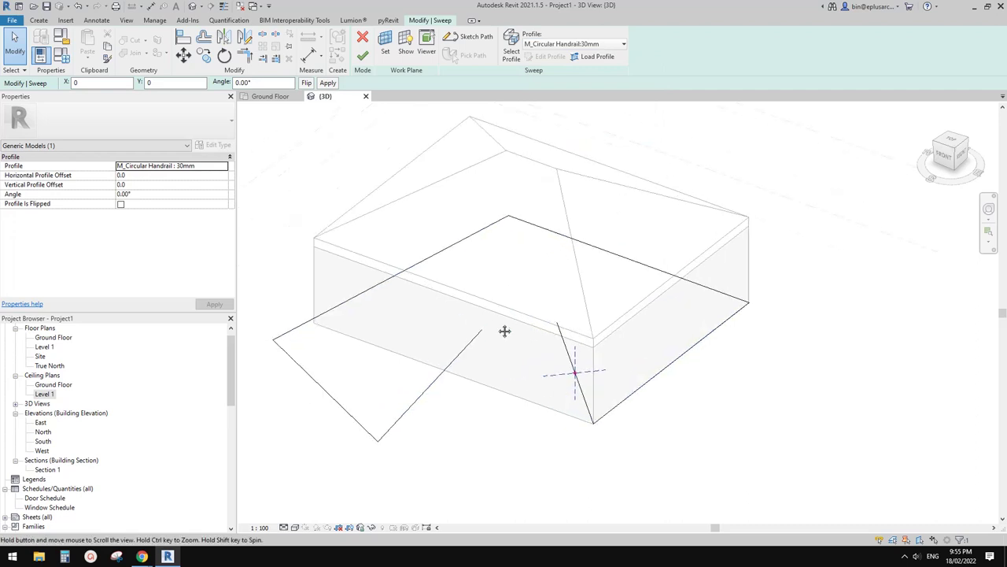
left_click(513, 56)
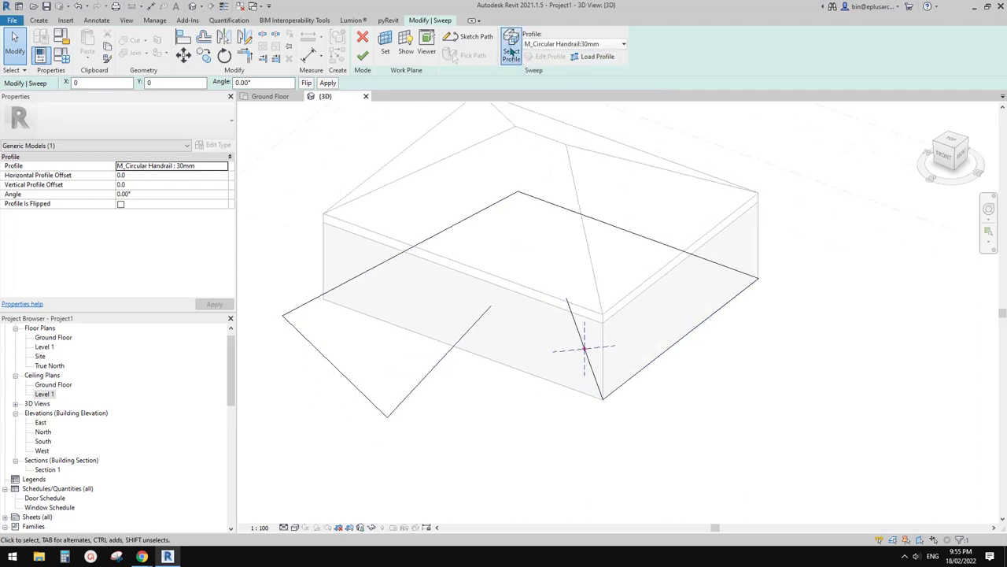
left_click(586, 44)
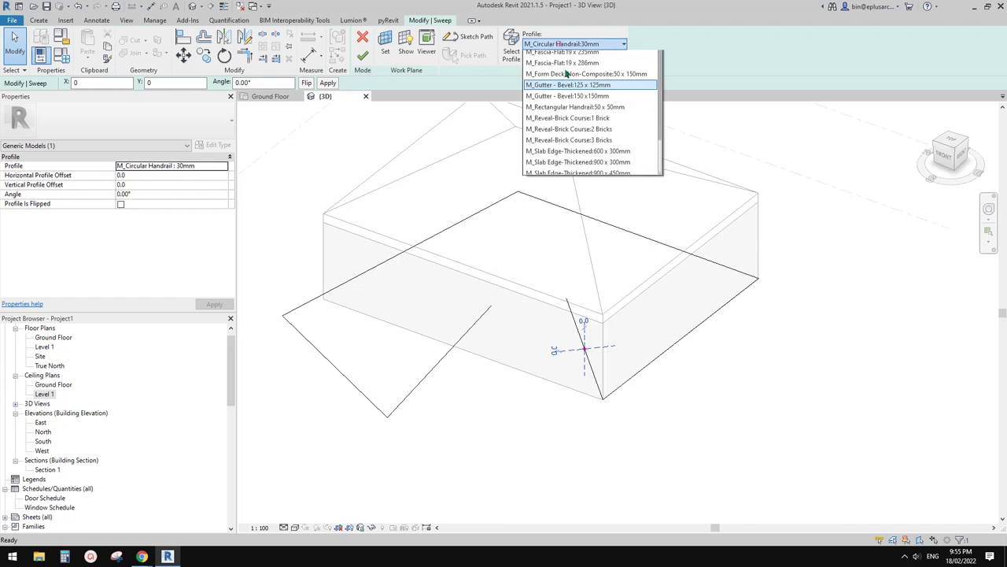
scroll(567, 95, "up", 3)
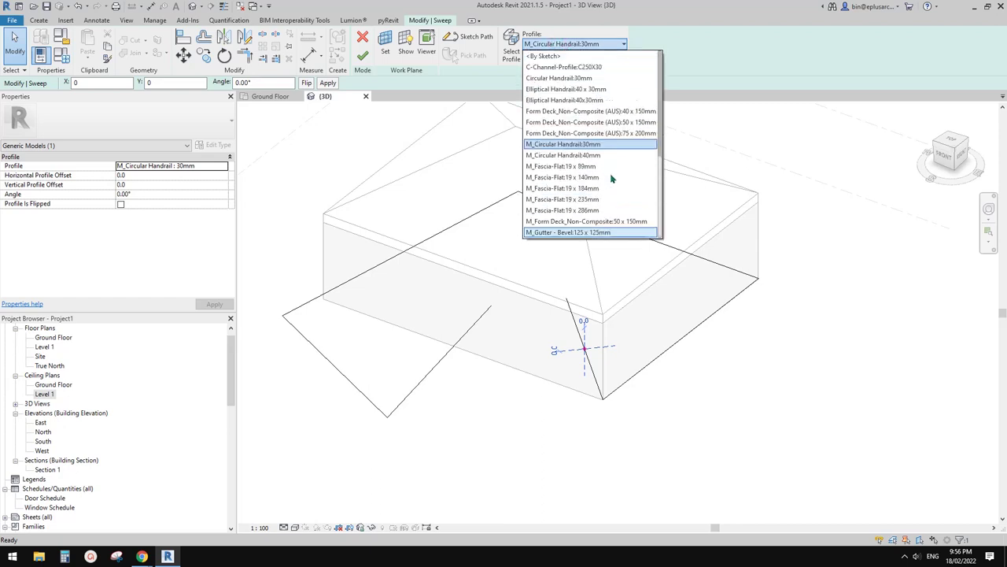
left_click(545, 56)
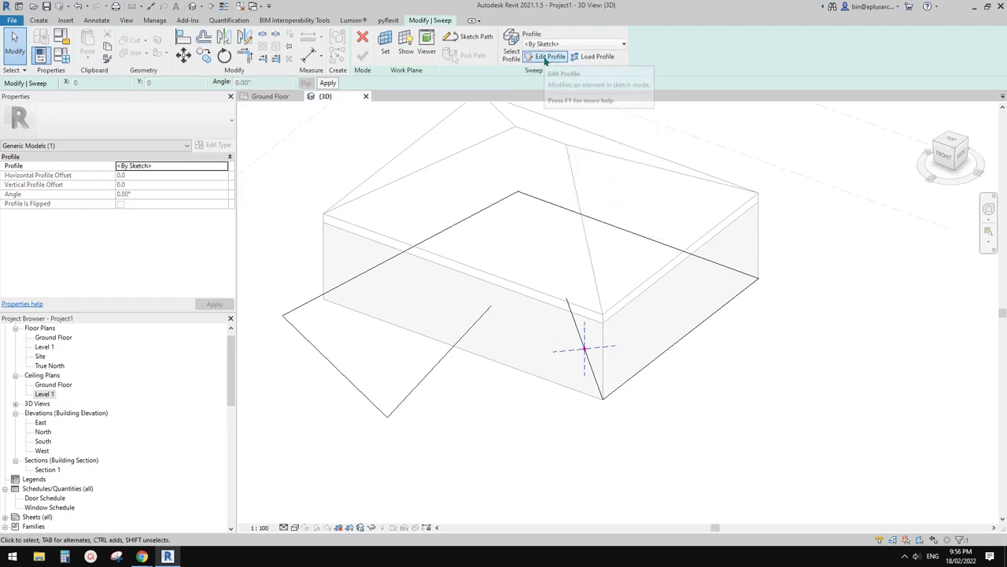
Step: Sketch a rectangular profile around the centre of the path's profile plane, and finish the sweep
left_click(549, 58)
scroll(591, 358, "up", 4)
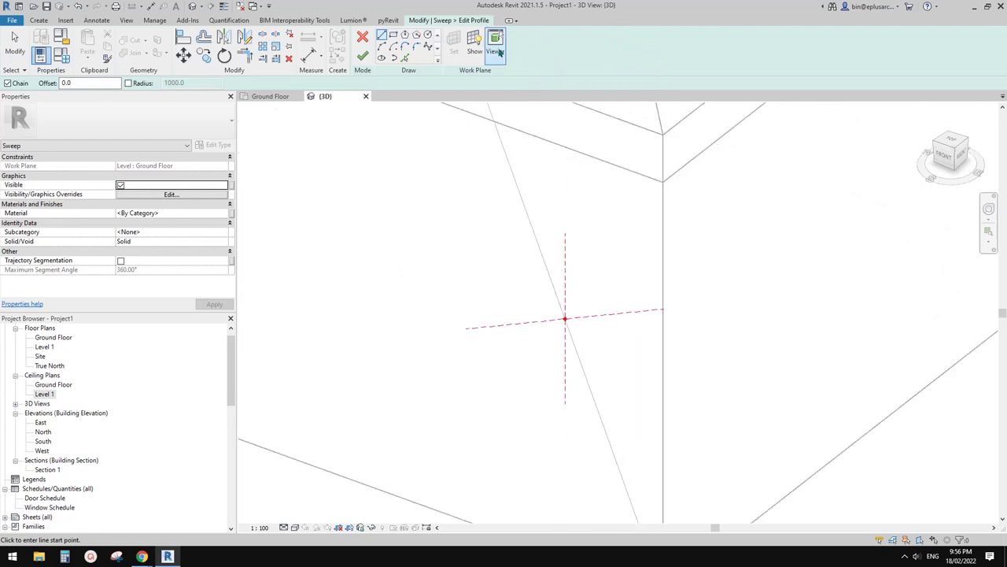
left_click(393, 36)
left_click(525, 277)
left_click(587, 343)
key("Escape")
key("Escape")
left_click(362, 55)
left_click(363, 55)
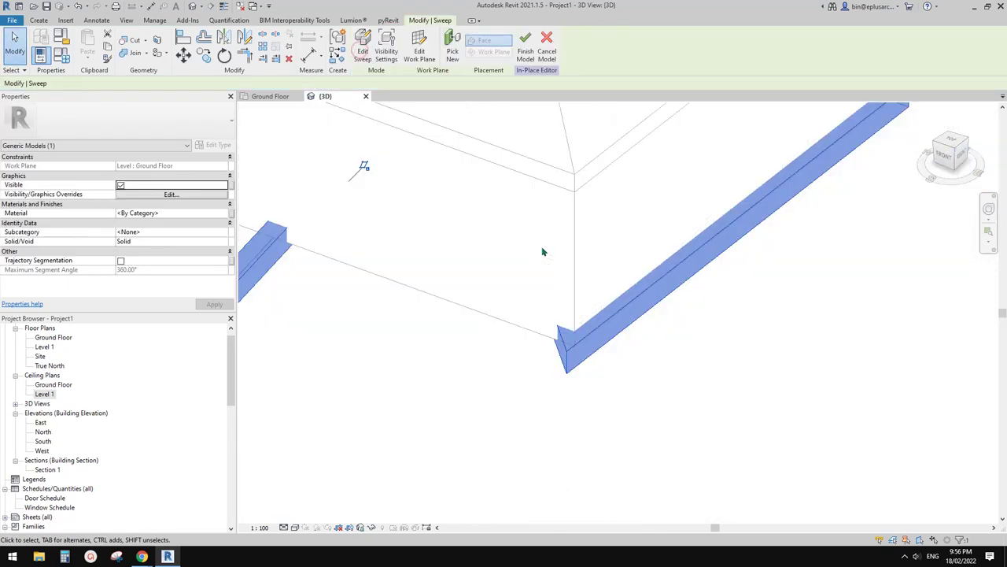
Step: Move the finished sweep clear of the building
left_click(572, 260)
scroll(569, 260, "down", 2)
left_click(424, 288)
middle_click_drag(425, 292, 526, 350)
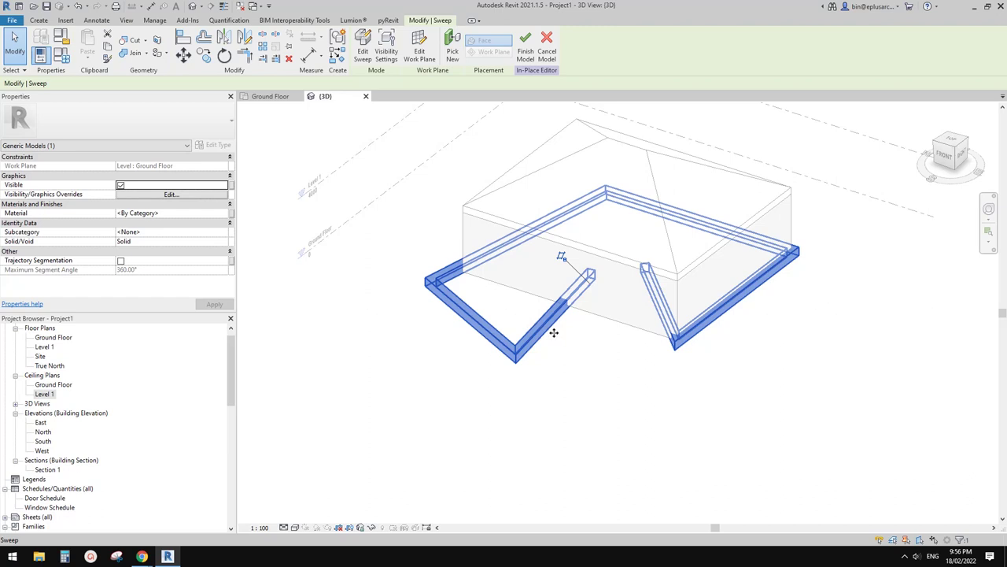
scroll(483, 333, "down", 2)
left_click_drag(480, 330, 273, 396)
middle_click_drag(364, 385, 535, 373)
left_click_drag(464, 358, 362, 300)
scroll(591, 313, "down", 1)
middle_click_drag(590, 314, 593, 316)
scroll(595, 315, "up", 2)
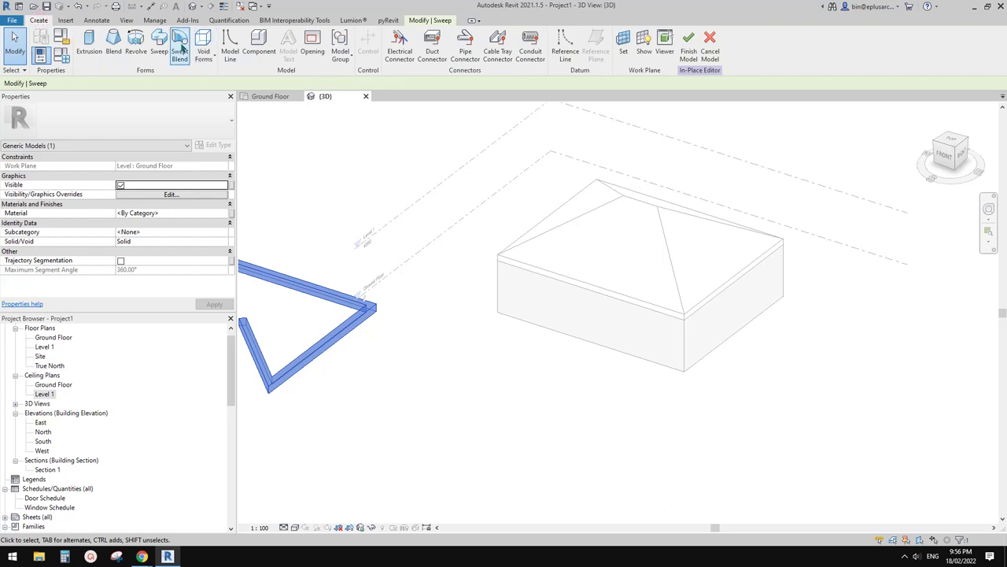
Step: Start a new sweep with a picked path, choosing the wall's short-side base edge and the vertical edge of the front corner
left_click(362, 49)
middle_click_drag(525, 190, 460, 195)
scroll(459, 194, "up", 1)
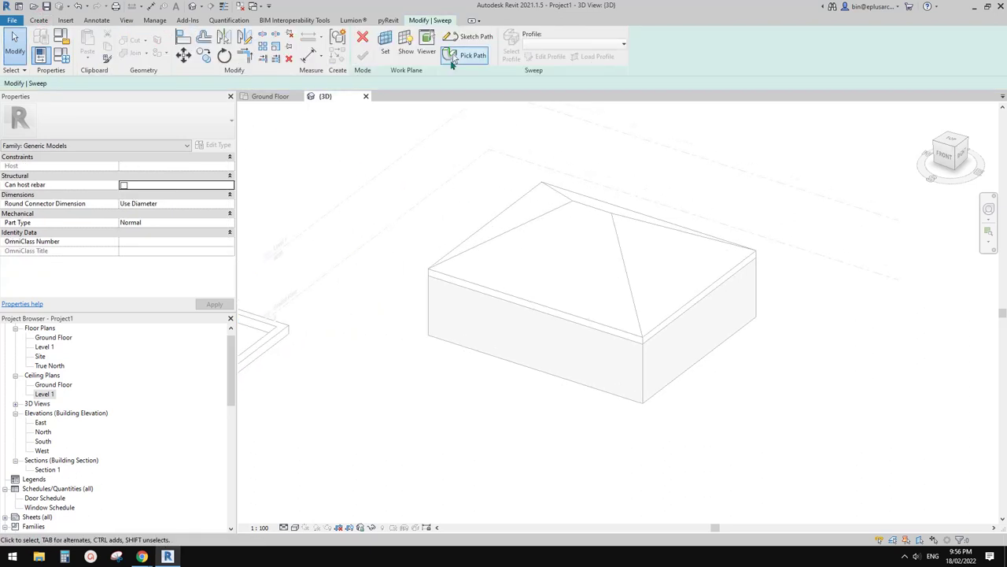
left_click(457, 57)
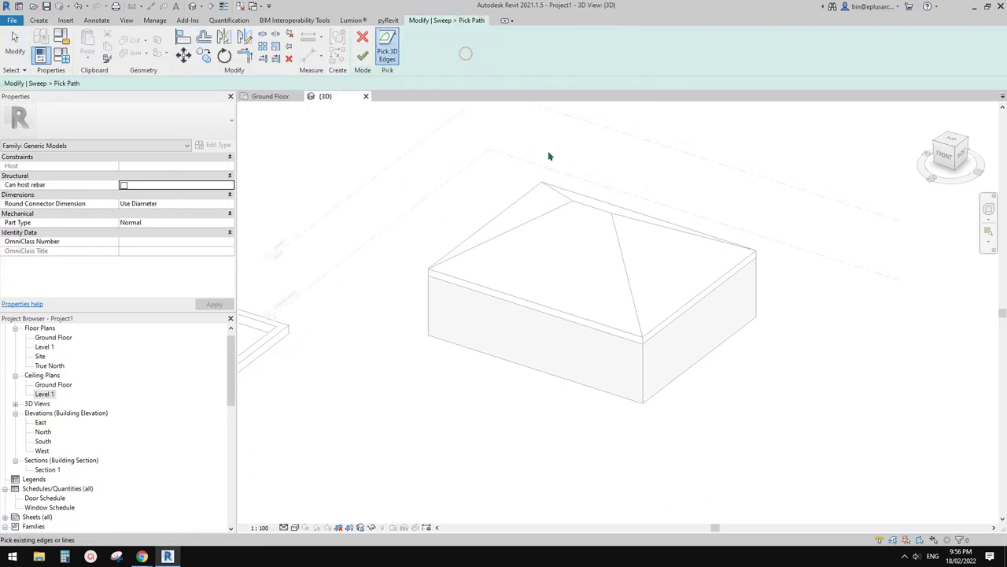
scroll(500, 235, "down", 2)
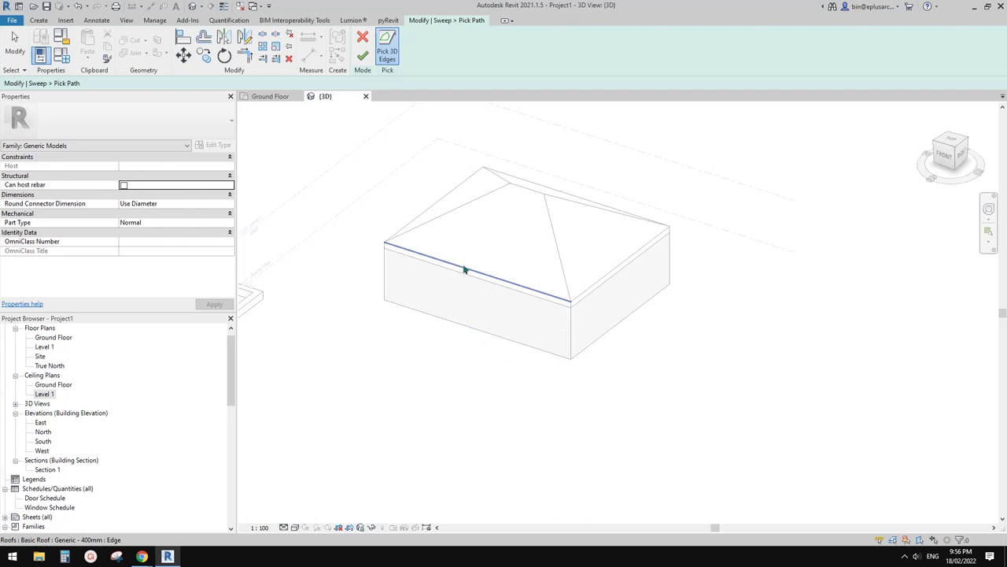
scroll(578, 337, "up", 2)
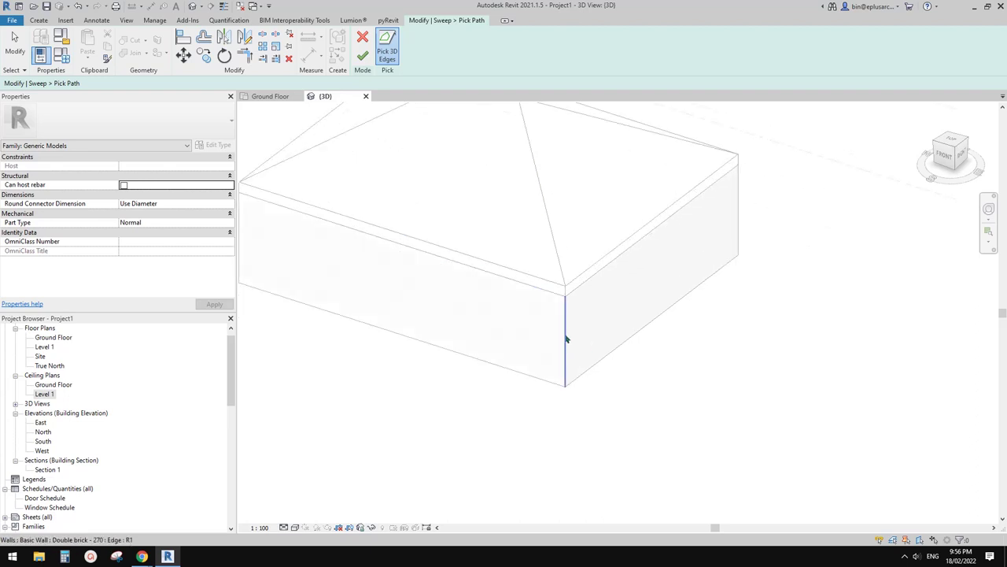
left_click(673, 308)
scroll(583, 387, "up", 3)
scroll(567, 399, "down", 2)
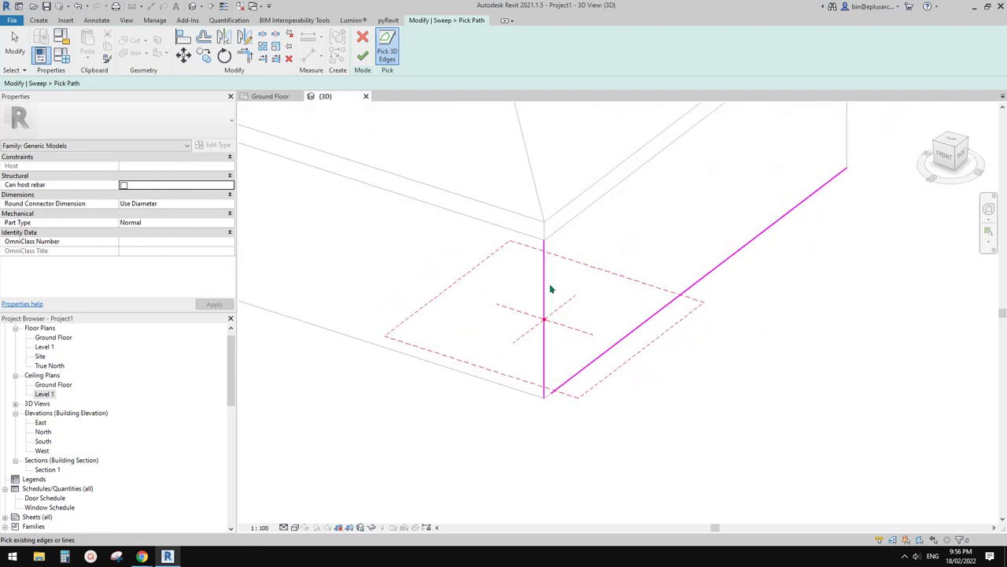
scroll(544, 370, "up", 1)
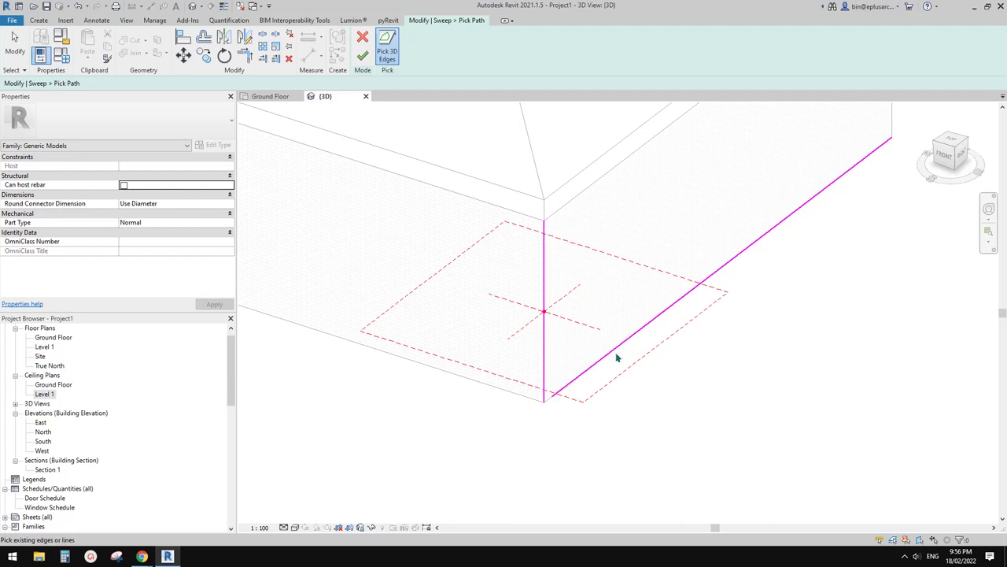
scroll(554, 399, "up", 1)
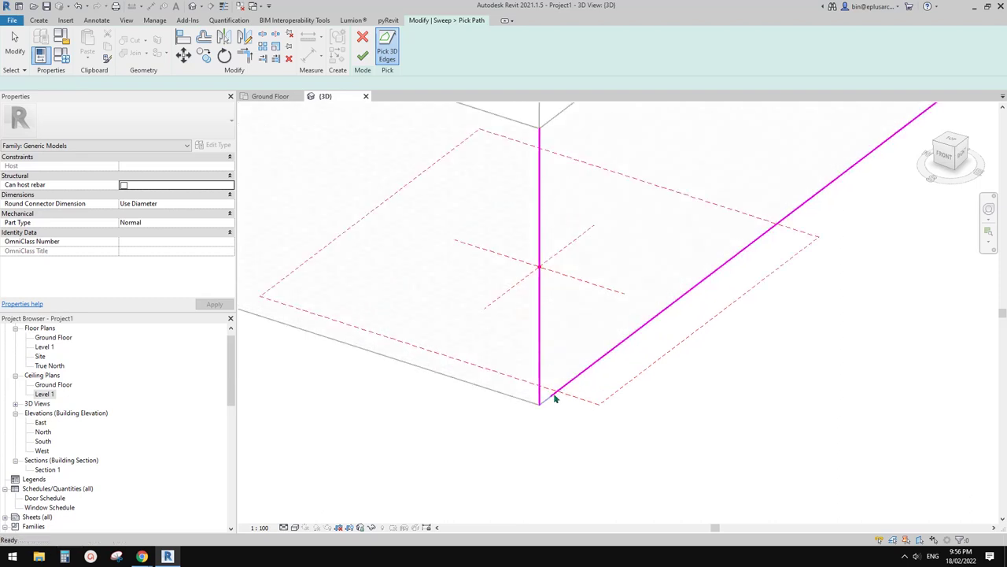
Step: Extend the picked base line to the wall corner and trim it to the vertical path line
left_click(564, 387)
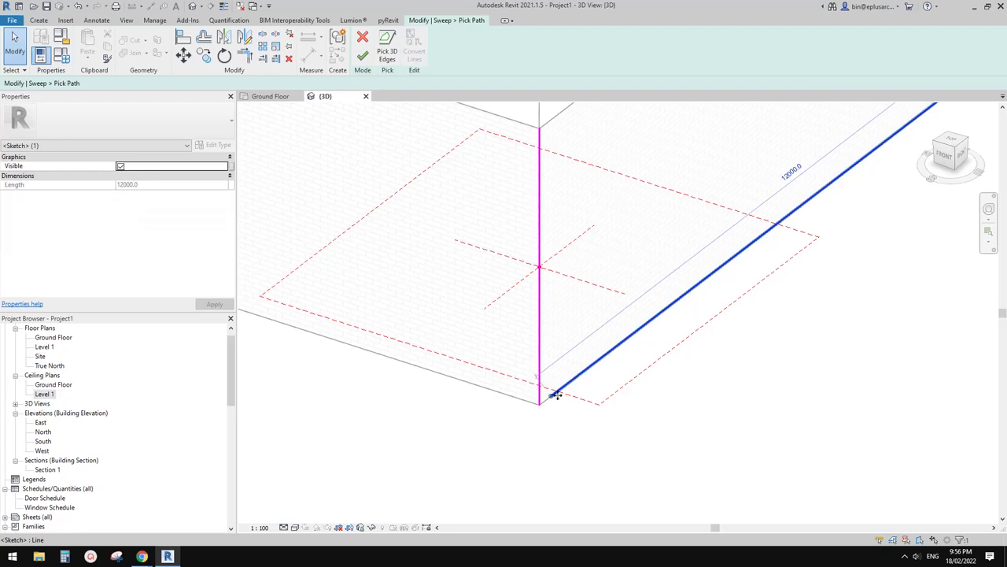
left_click(541, 392)
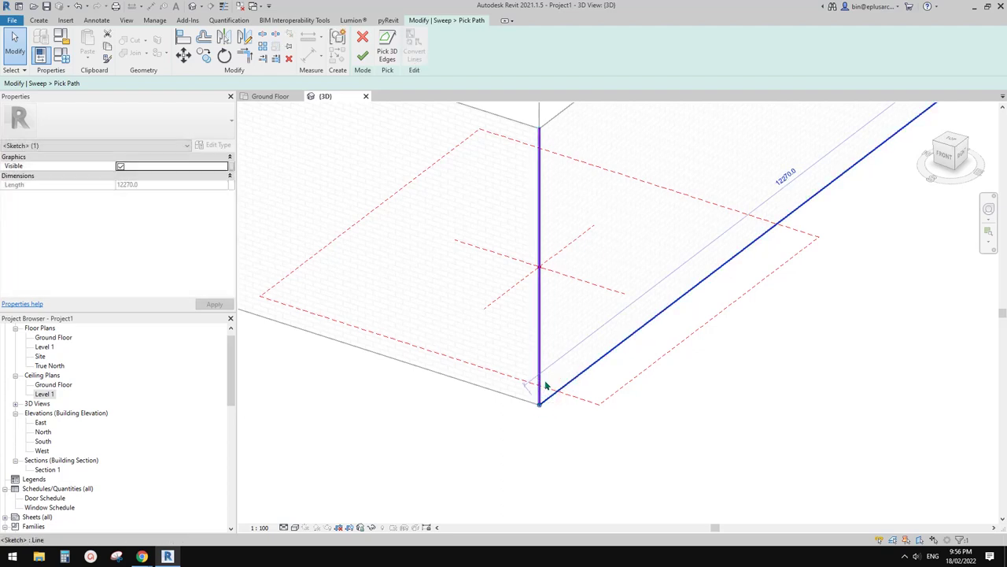
key("Escape")
scroll(541, 390, "down", 1)
key("t")
key("r")
scroll(563, 366, "down", 3)
key("Escape")
scroll(589, 338, "up", 2)
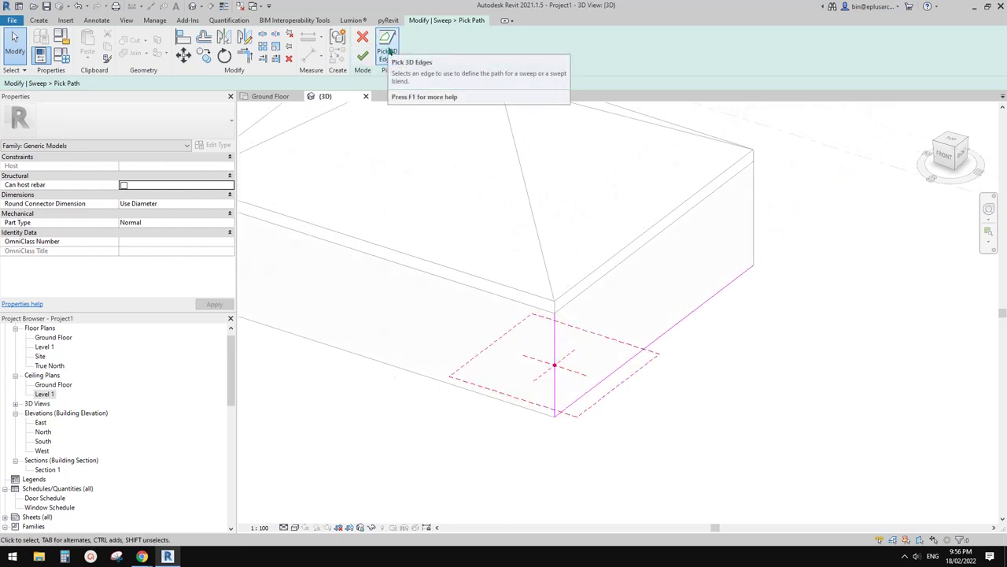
Step: Add the long side's lower roof edge and the short vertical fascia edge at its far corner to the picked path
left_click(392, 49)
middle_click_drag(491, 257, 624, 274)
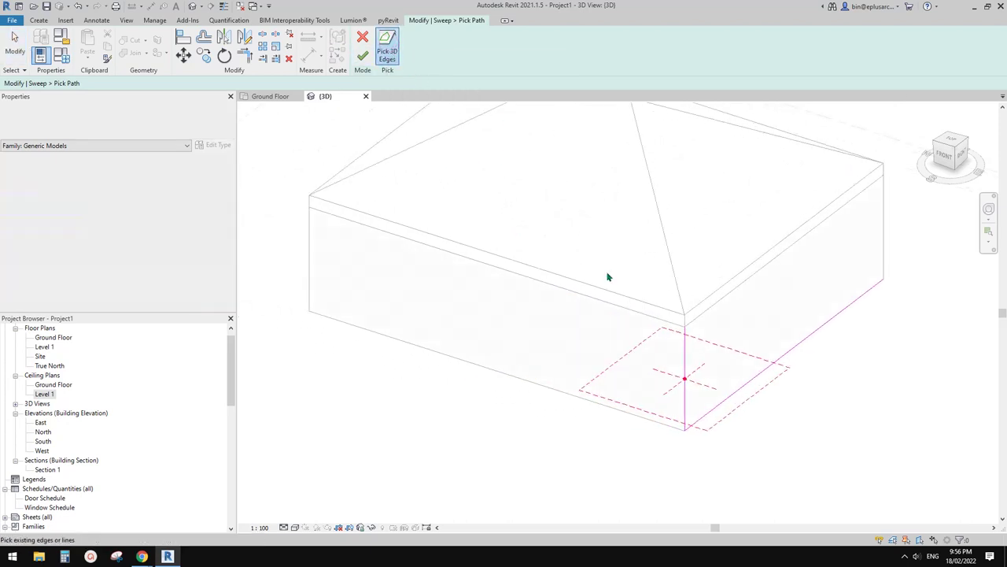
left_click(544, 285)
mouse_move(612, 330)
middle_mouse_down("shift")
mouse_move(658, 373)
mouse_move(740, 386)
mouse_move(701, 383)
mouse_move(717, 292)
middle_mouse_up("shift")
scroll(640, 261, "down", 1)
middle_click_drag(562, 330, 658, 300, "shift")
scroll(351, 285, "up", 4)
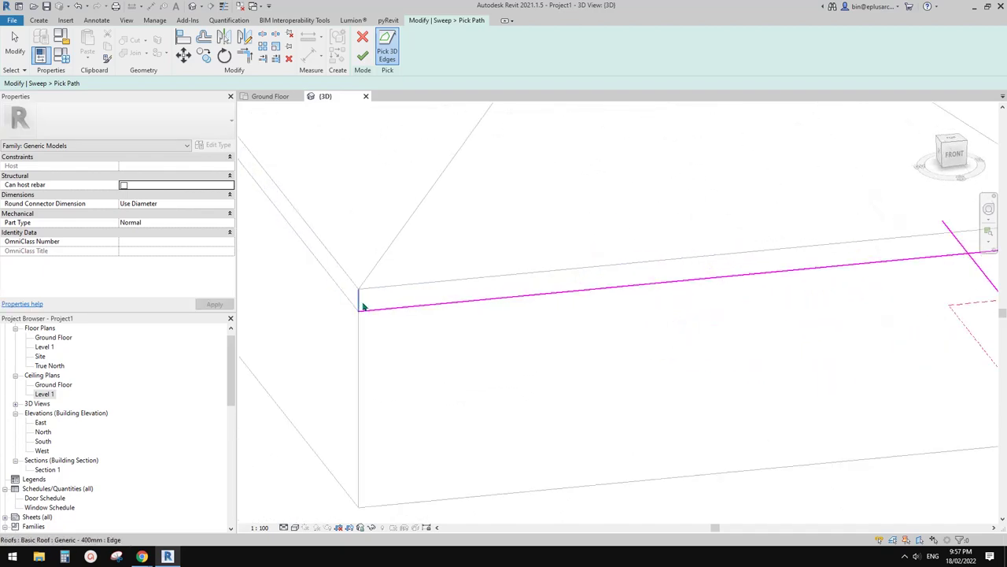
left_click(361, 300)
scroll(382, 272, "down", 1)
middle_click_drag(383, 273, 384, 328)
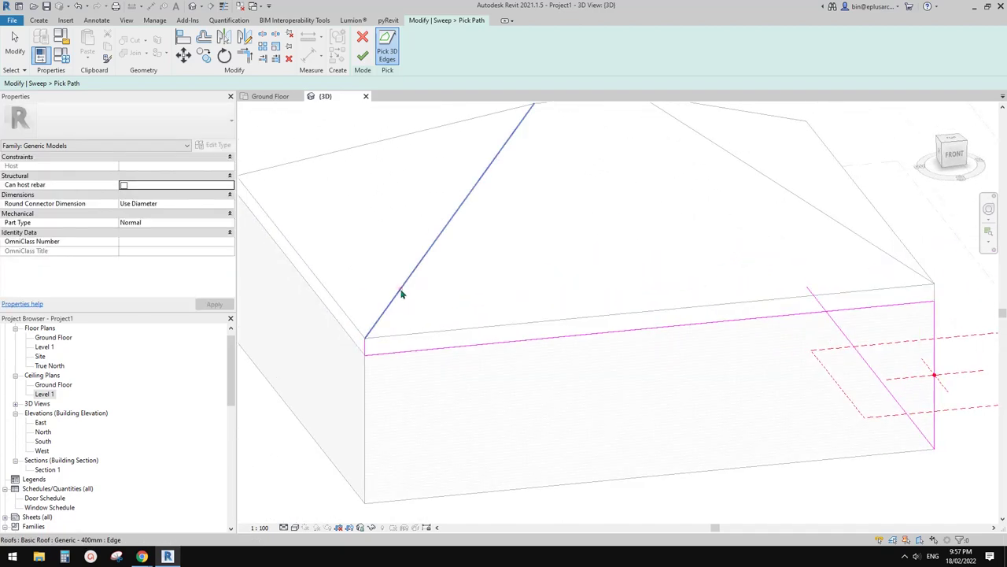
Step: Continue the path along the adjoining roof hip, the ridge, the opposite hip and the rear eave edge, and finish the path
left_click(402, 294)
scroll(402, 293, "down", 3)
mouse_move(592, 182)
middle_mouse_down("shift")
mouse_move(533, 307)
mouse_move(764, 268)
mouse_move(708, 317)
mouse_move(509, 302)
middle_mouse_up("shift")
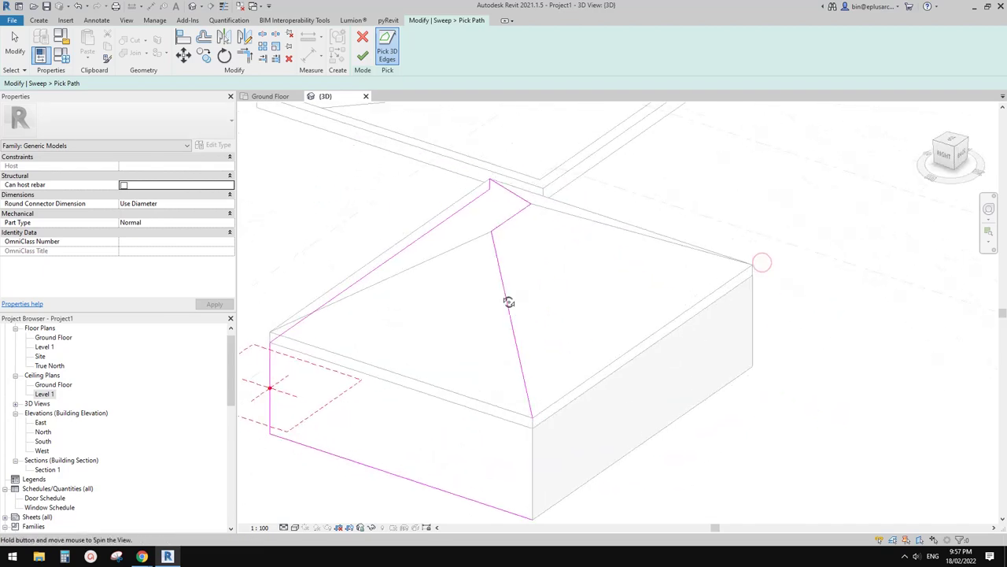
left_click(665, 334)
middle_click_drag(665, 334, 567, 315, "shift")
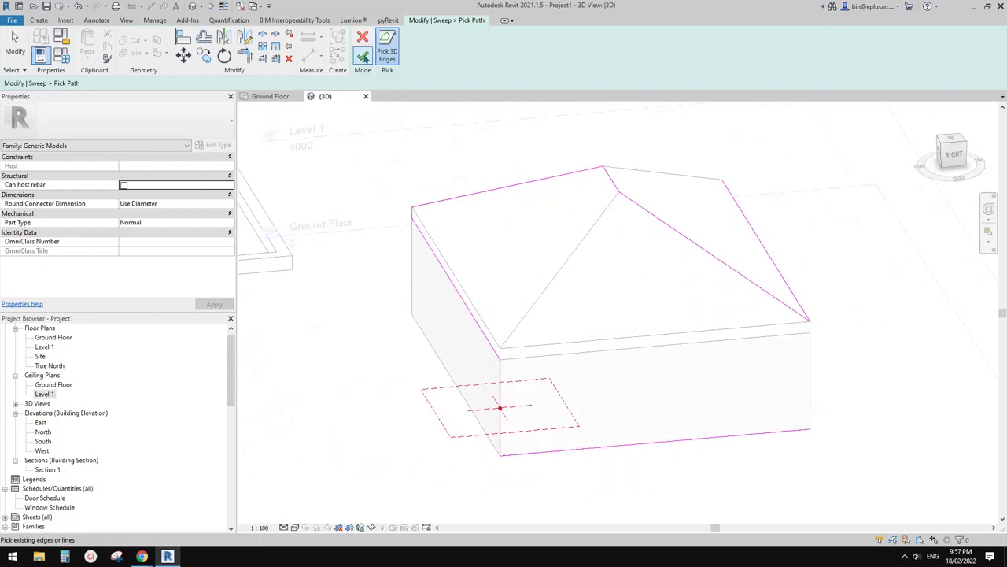
left_click(362, 56)
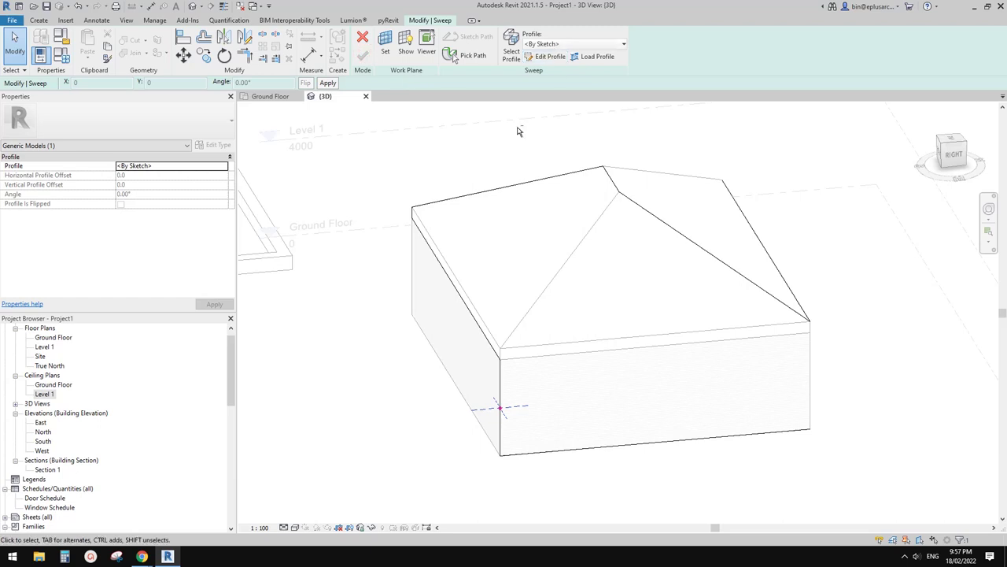
Step: Apply the M_Circular Handrail:30mm profile to the sweep, and finish both the sweep and the in-place model
left_click(560, 44)
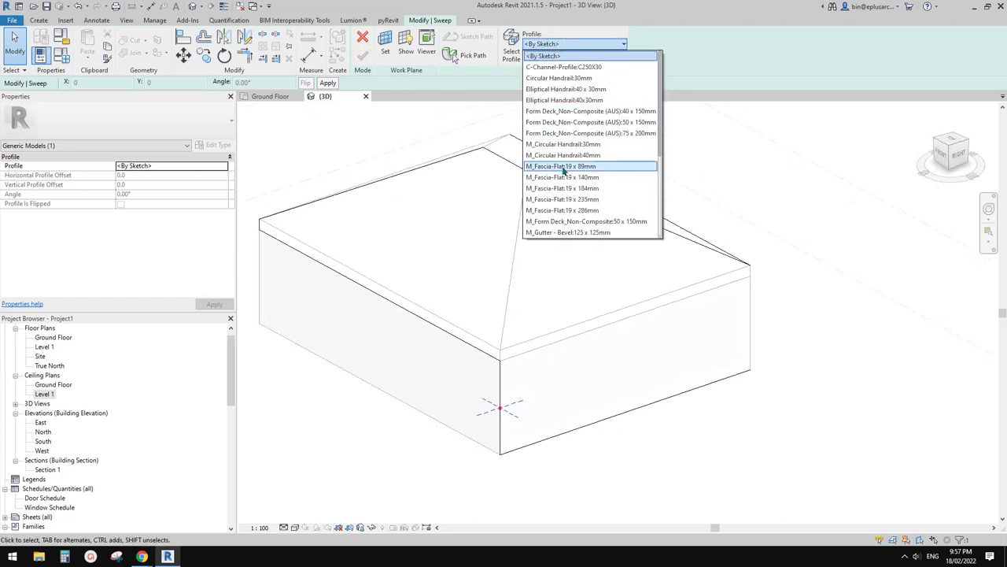
left_click(554, 144)
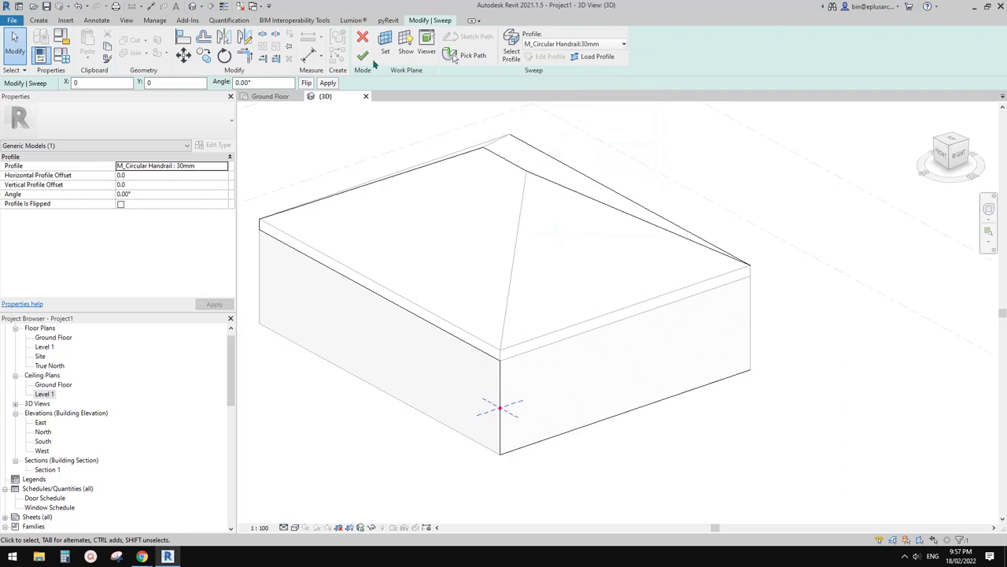
left_click(369, 60)
left_click(416, 51)
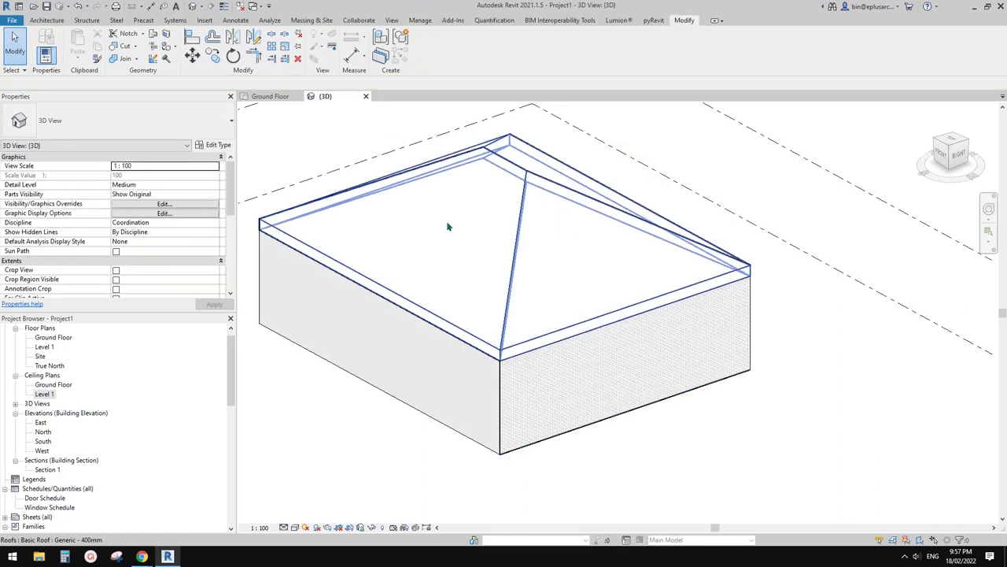
Step: Examine the sweep at the front roof corner, and reopen the in-place model and its sweep for editing
scroll(497, 326, "up", 5)
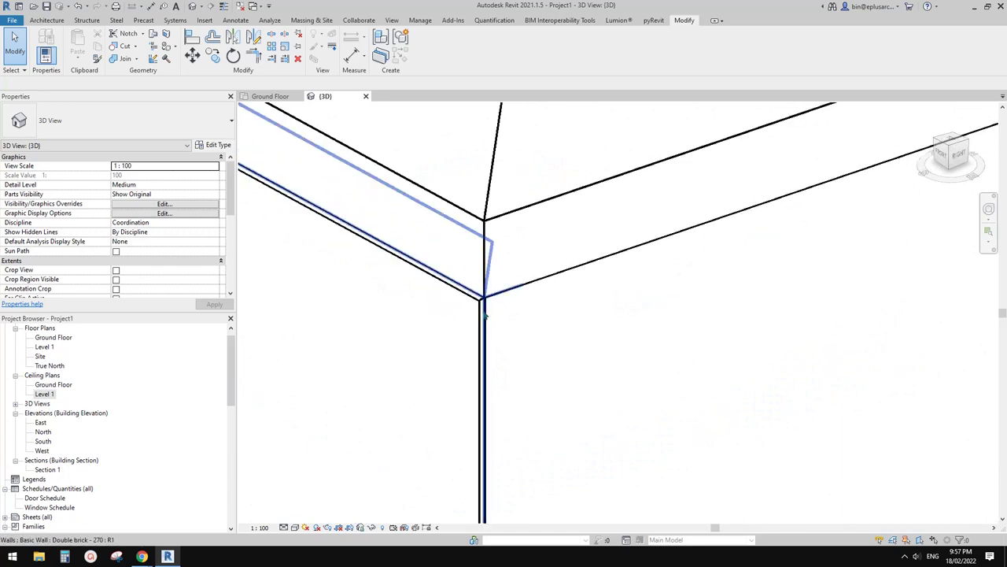
left_click(481, 309)
key("Escape")
left_click(480, 305)
scroll(480, 304, "down", 5)
middle_click_drag(497, 328, 580, 353)
double_click(579, 353)
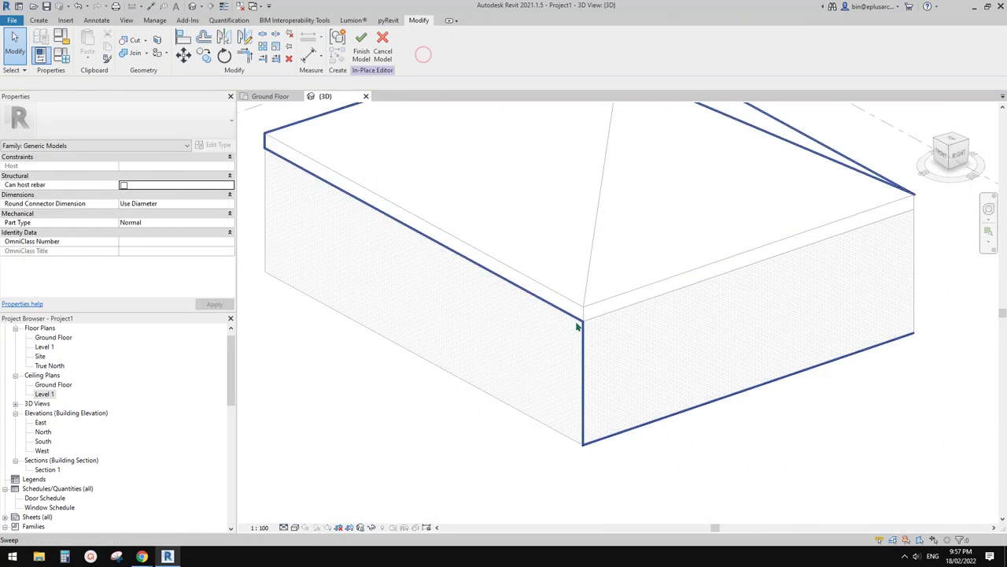
left_click(573, 325)
left_click(363, 47)
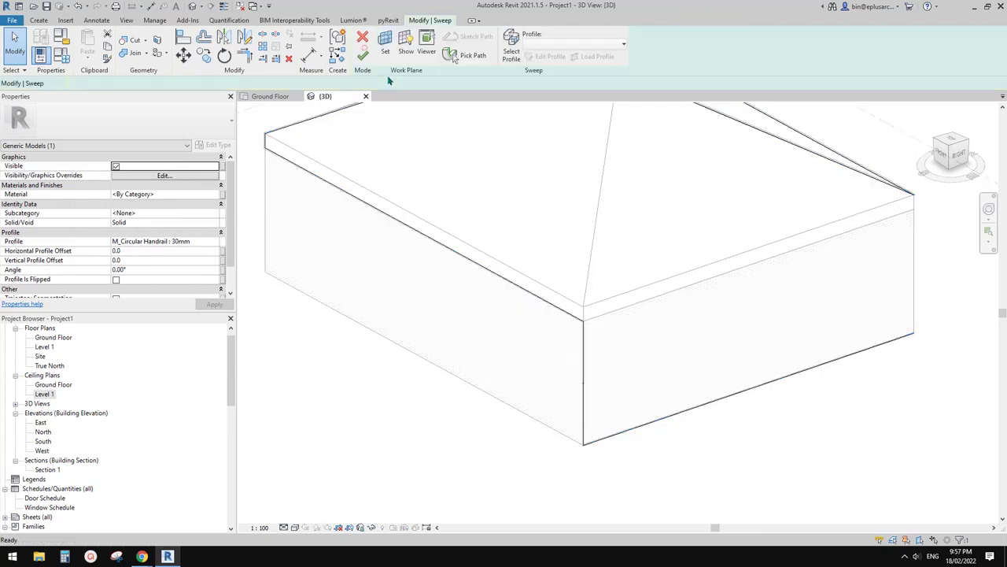
Step: Select the sweep's profile and switch it to M_Rectangular Handrail:50 x 50mm
left_click(571, 45)
left_click(490, 138)
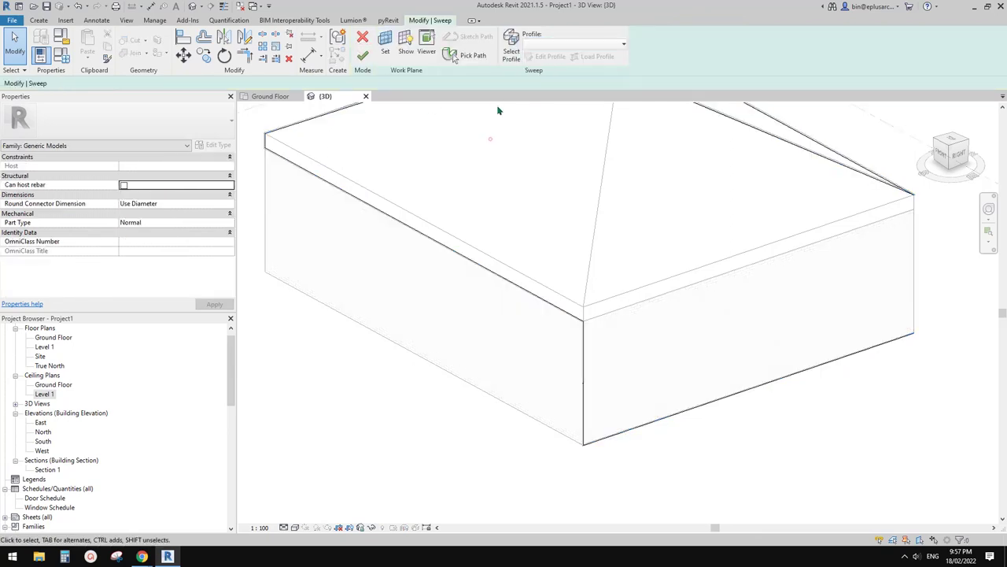
left_click(512, 57)
left_click(575, 44)
scroll(654, 133, "down", 2)
left_click_drag(664, 162, 665, 133)
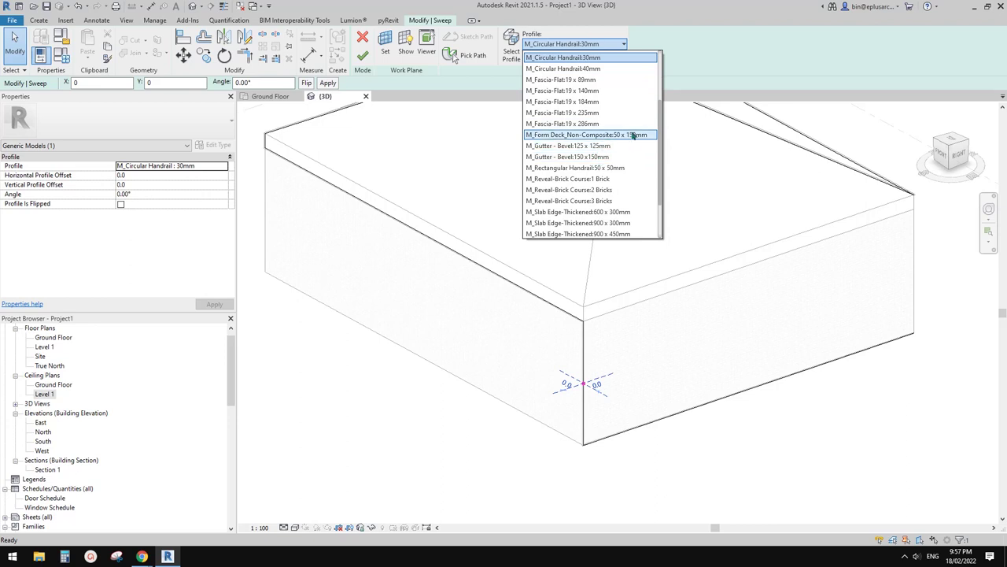
left_click(621, 169)
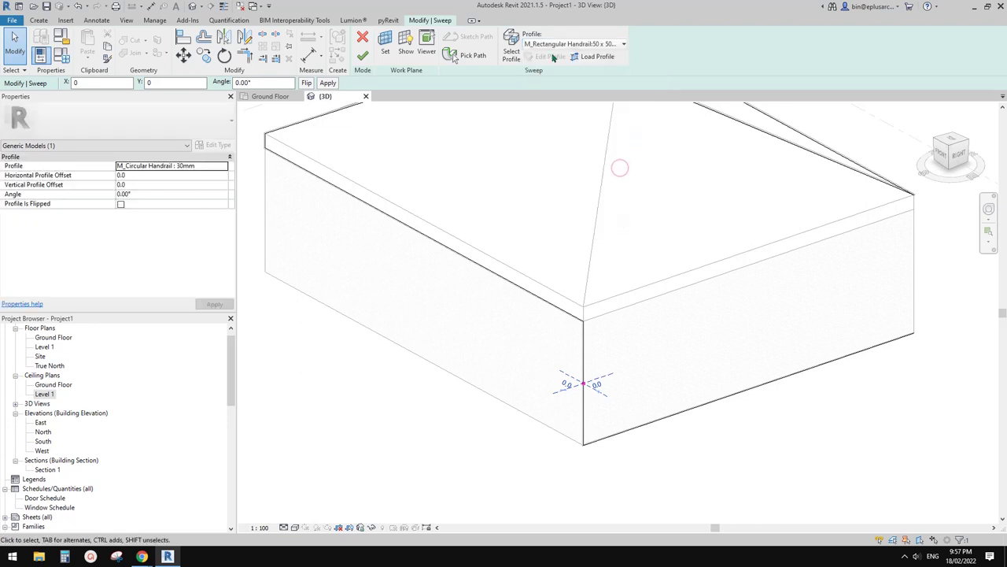
Step: Try to finish the sweep with the Form Deck_Non-Composite (AUS):75 x 200mm profile
left_click(579, 43)
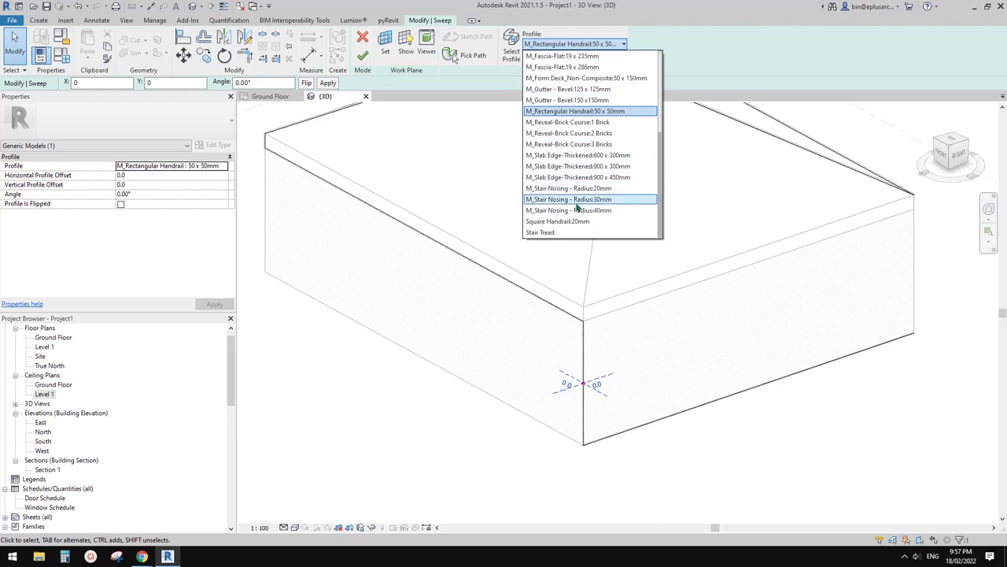
scroll(606, 203, "up", 3)
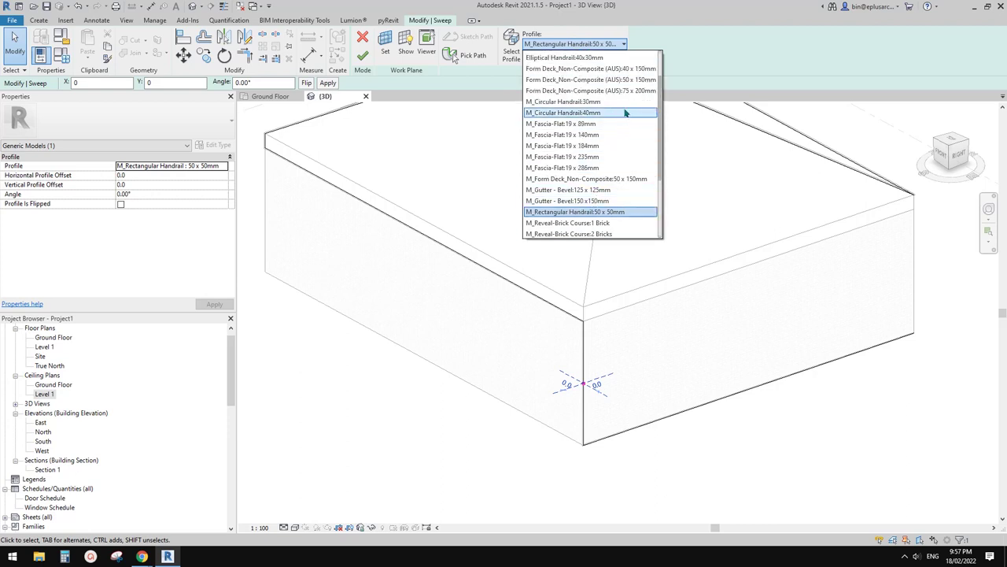
left_click(636, 90)
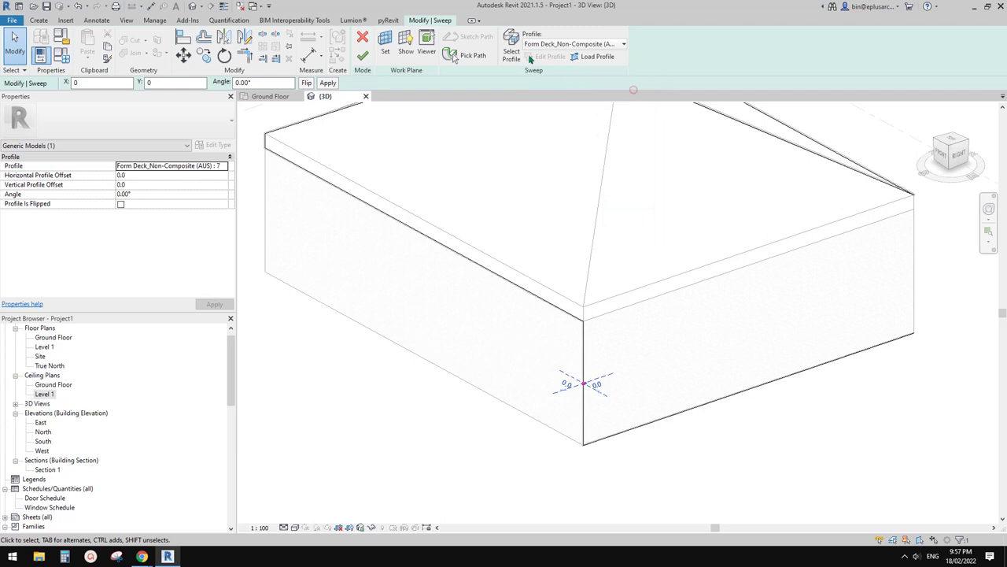
left_click(362, 55)
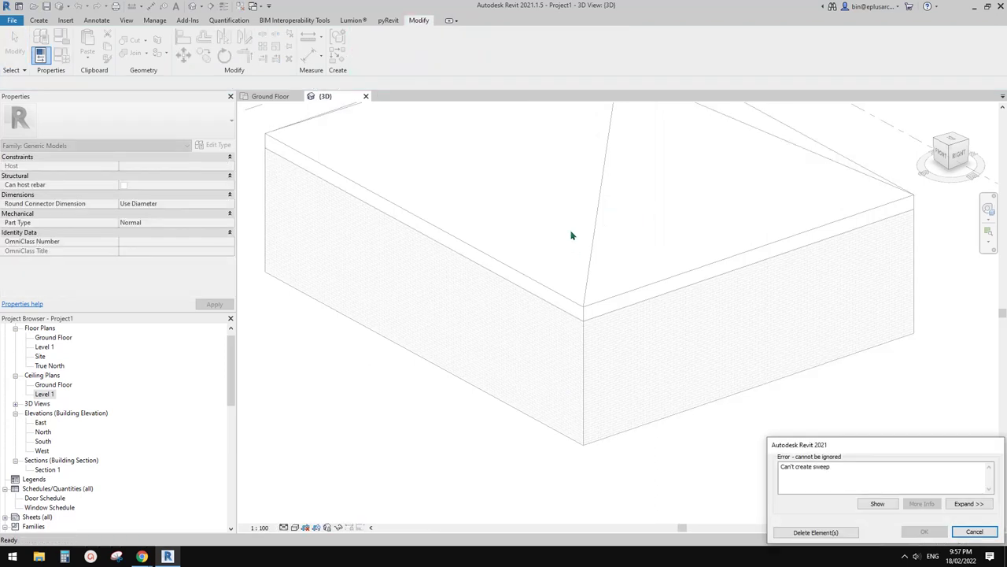
key("Escape")
Step: Set the profile of the picked-path sweep to M_Rectangular Handrail:50 x 50mm, and finish the sweep
scroll(591, 283, "down", 2)
middle_click_drag(536, 248, 592, 302)
scroll(342, 200, "up", 3)
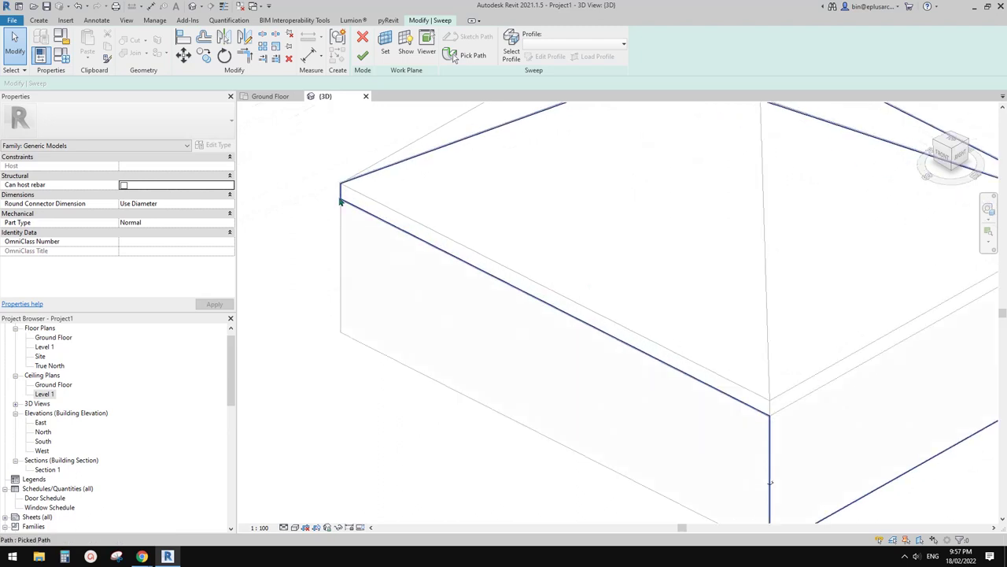
left_click(342, 196)
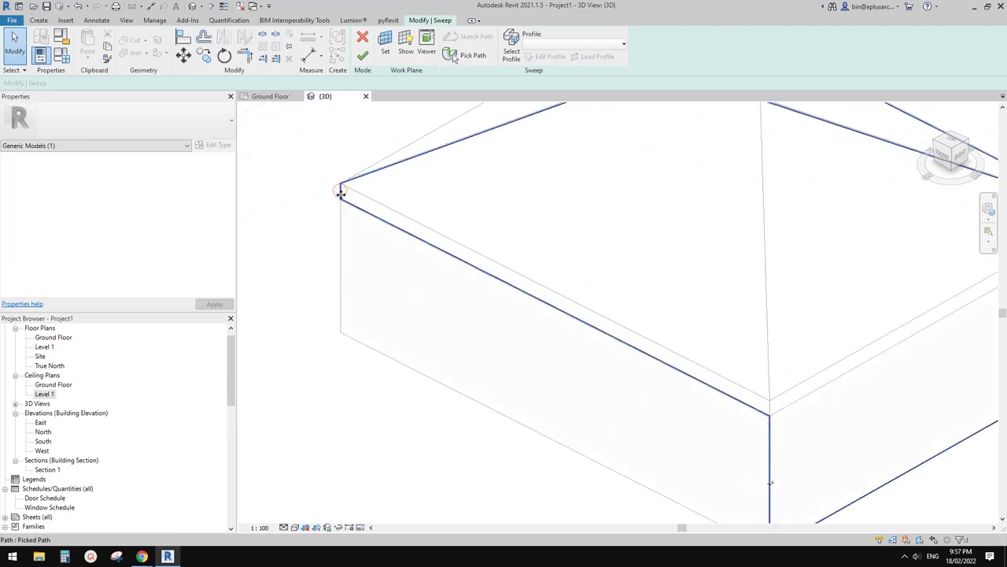
left_click(560, 45)
left_click(513, 37)
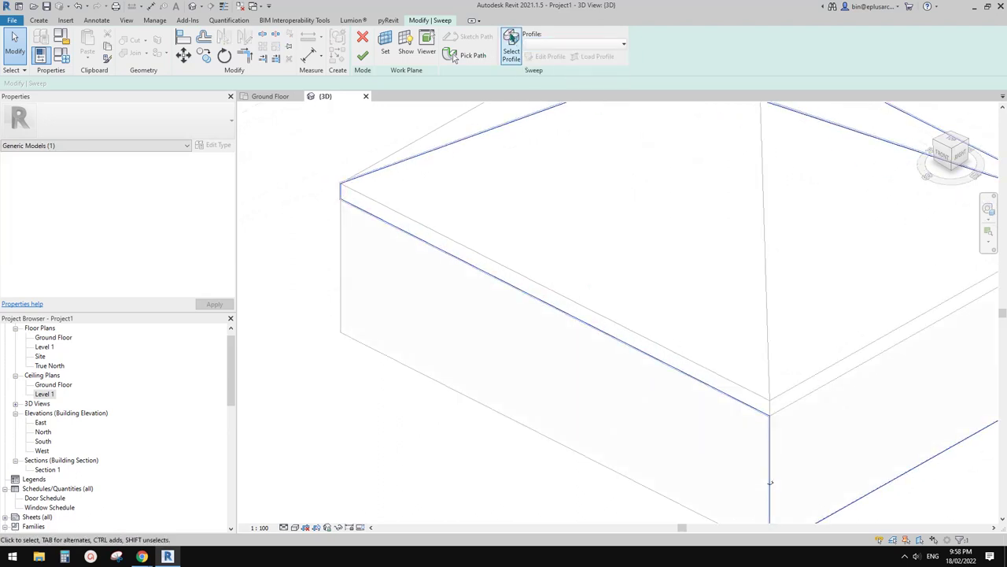
left_click(562, 44)
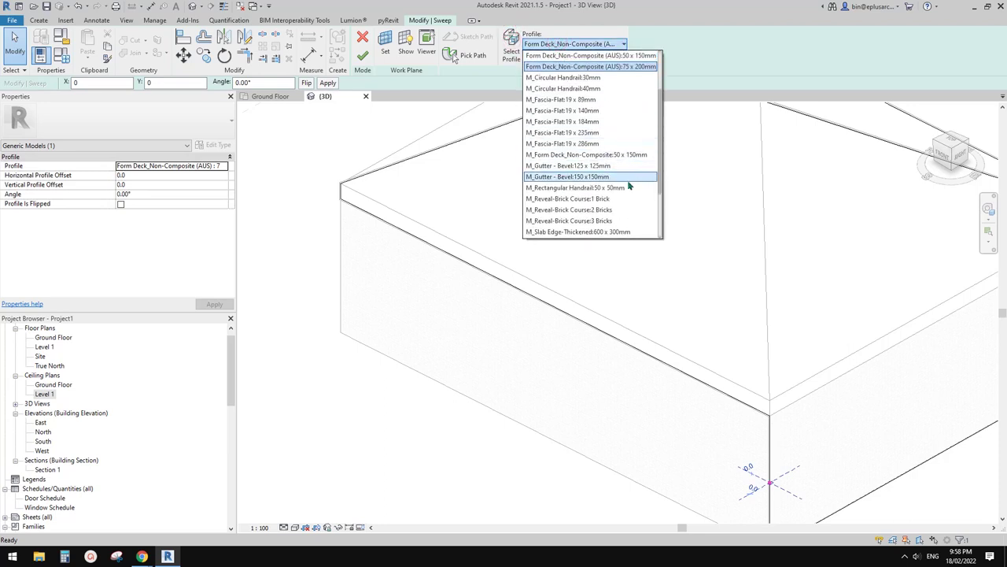
left_click(617, 189)
left_click(363, 56)
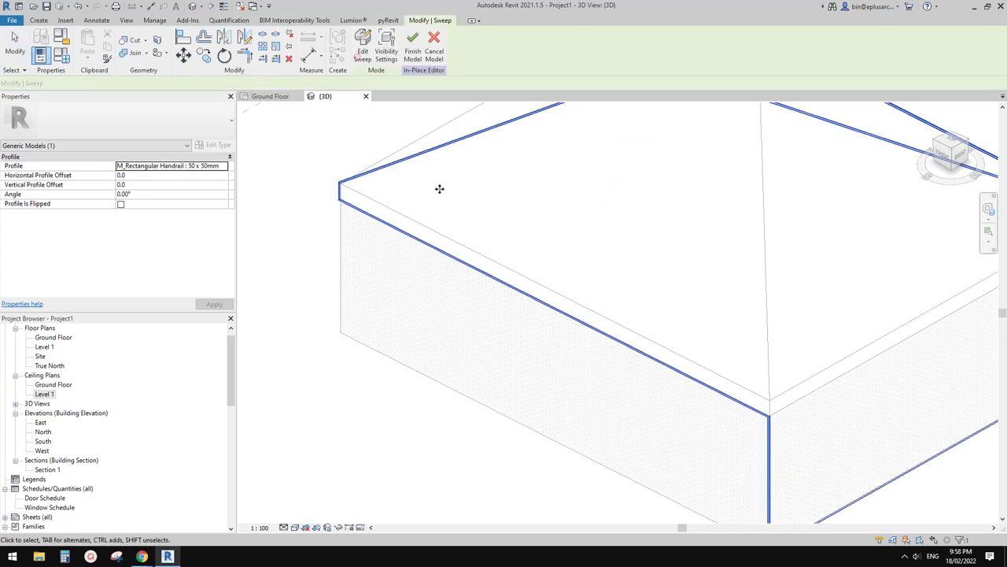
Step: Inspect the rectangular sweep along the wall and roof edges from different sides of the building
scroll(520, 274, "down", 1)
middle_click_drag(561, 317, 646, 272)
left_click(569, 275)
scroll(569, 275, "down", 1)
left_click(556, 168)
middle_click_drag(556, 167, 582, 177, "shift")
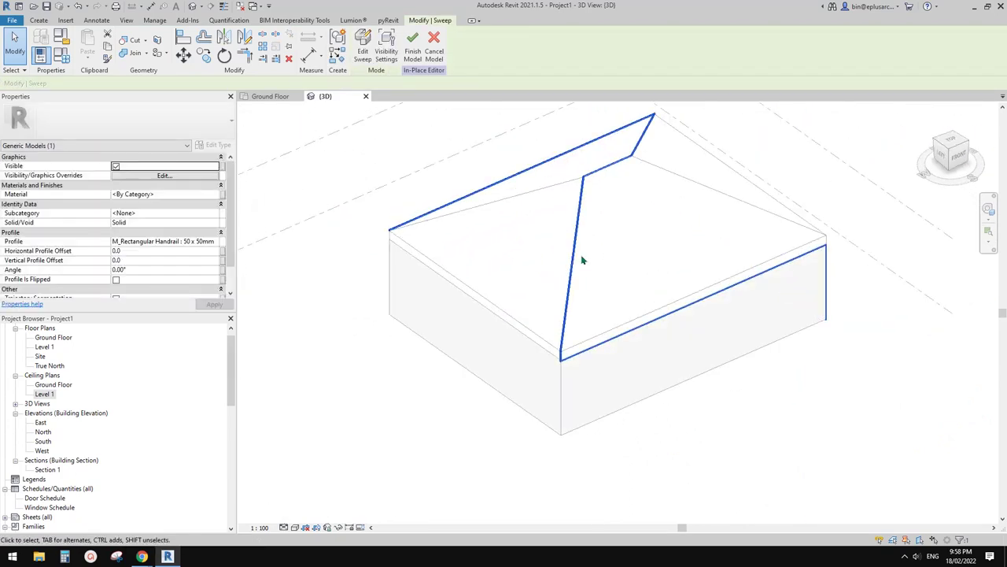
Step: Deselect the sweep along the wall and roof edges, and finish the in-place model
middle_click_drag(583, 260, 567, 318, "shift")
key("Escape")
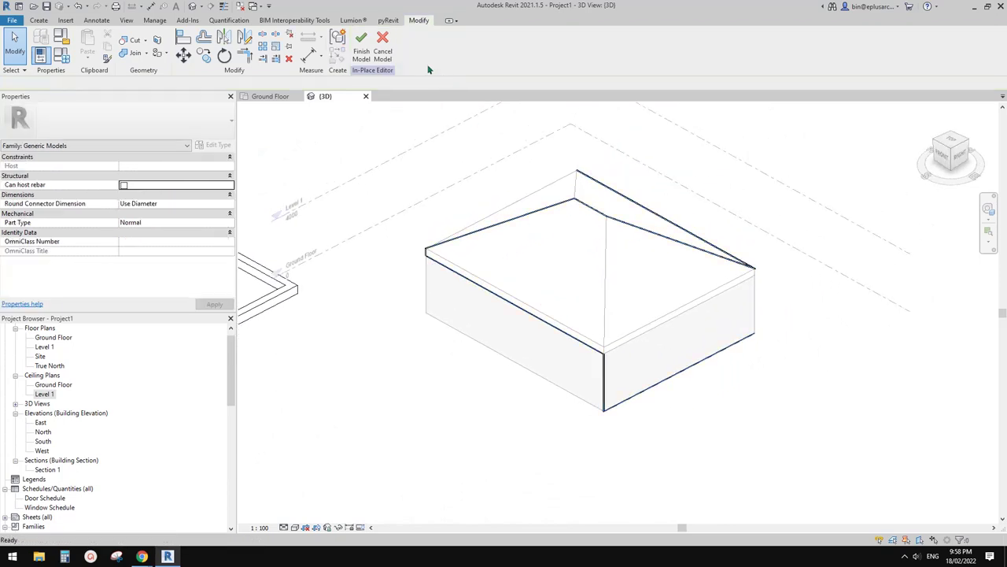
left_click(360, 51)
middle_click_drag(447, 228, 666, 234)
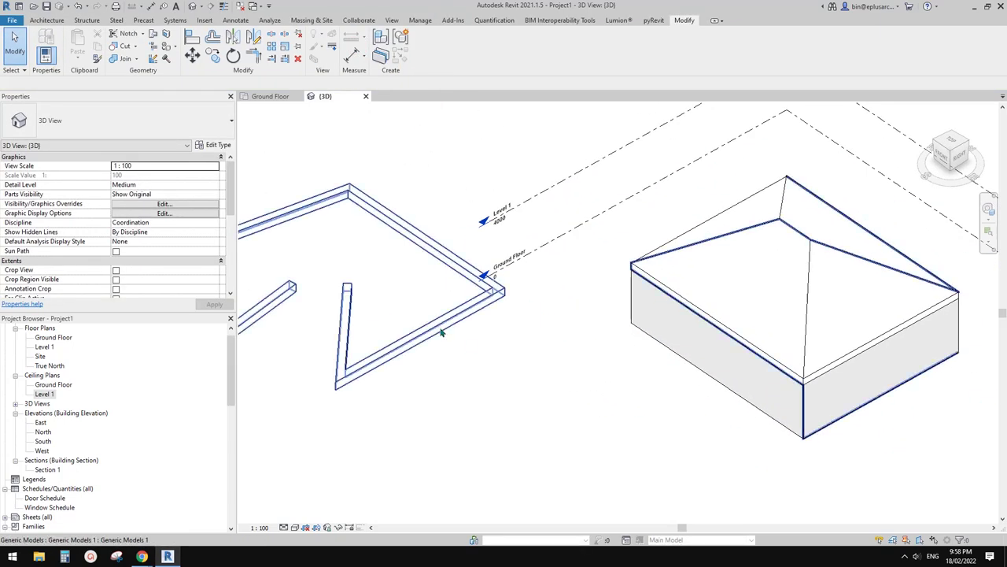
Step: Examine the finished in-place generic model, comparing its flat sketched sweep with the sweep along the building's edges
left_click(443, 333)
middle_click_drag(545, 339, 663, 334)
scroll(663, 335, "down", 1)
middle_click_drag(533, 333, 490, 322)
middle_click_drag(677, 336, 559, 304)
left_click(559, 303)
middle_click_drag(429, 271, 548, 297)
left_click(510, 276)
left_click(587, 244)
left_click(519, 287)
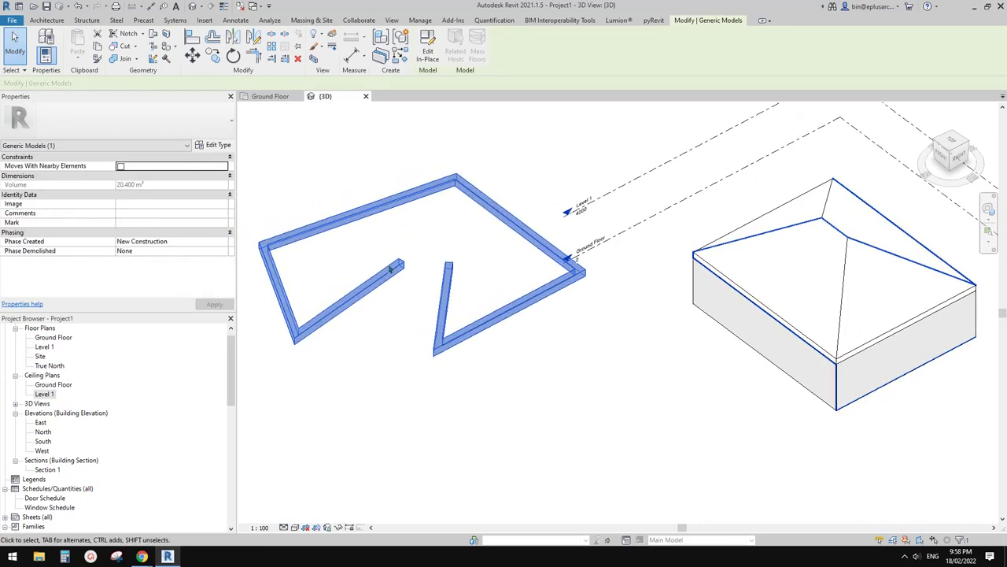
Step: Reopen the model in place, review the sketched path of the flat sweep in its path sketch, and inspect that sweep at a low angle
left_click(428, 49)
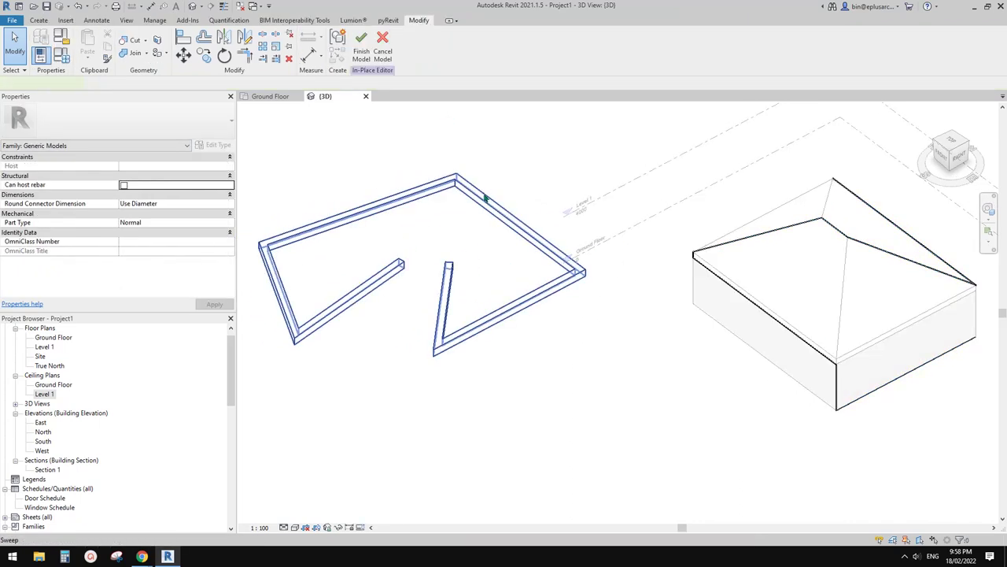
left_click(485, 198)
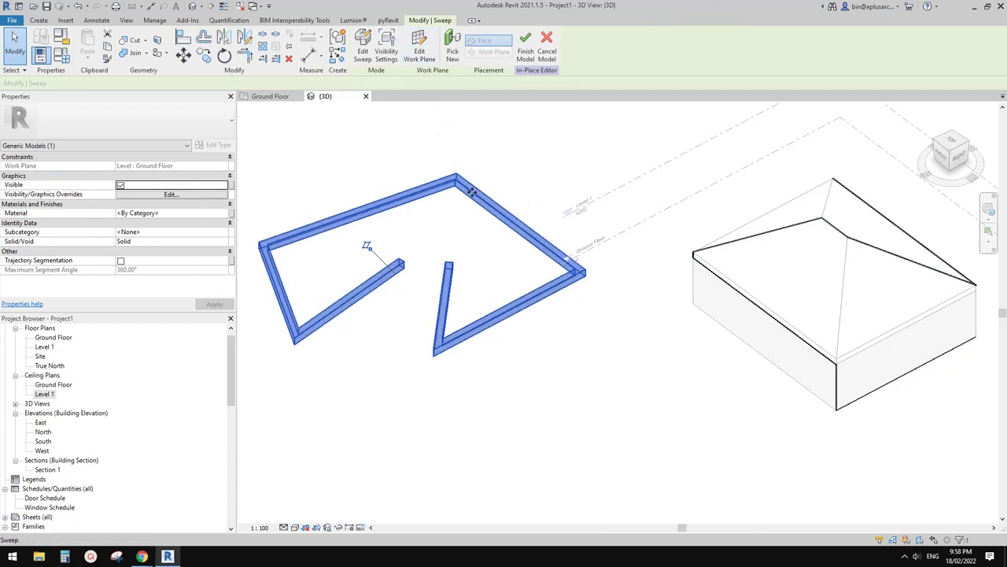
left_click(363, 48)
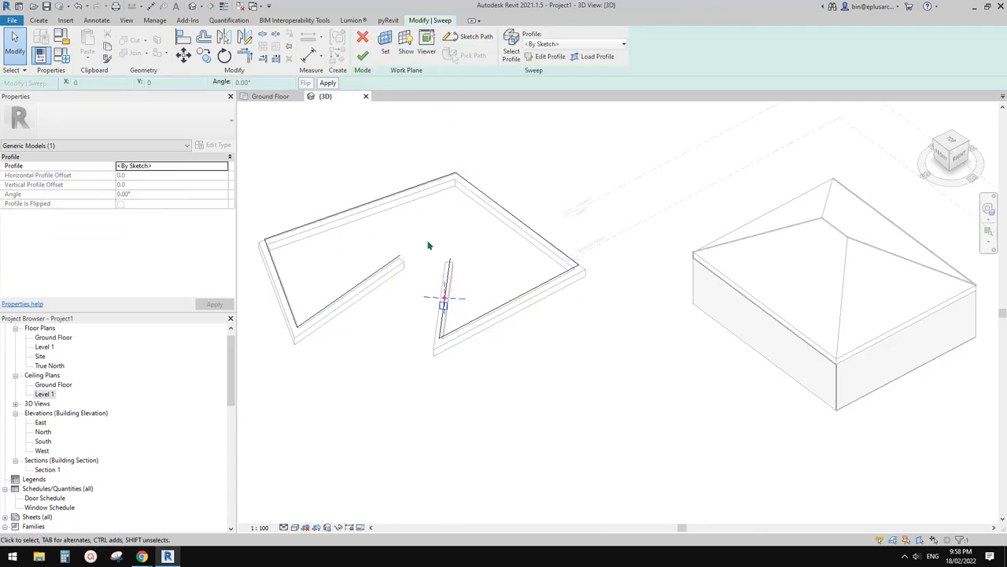
scroll(423, 252, "up", 1)
left_click(463, 280)
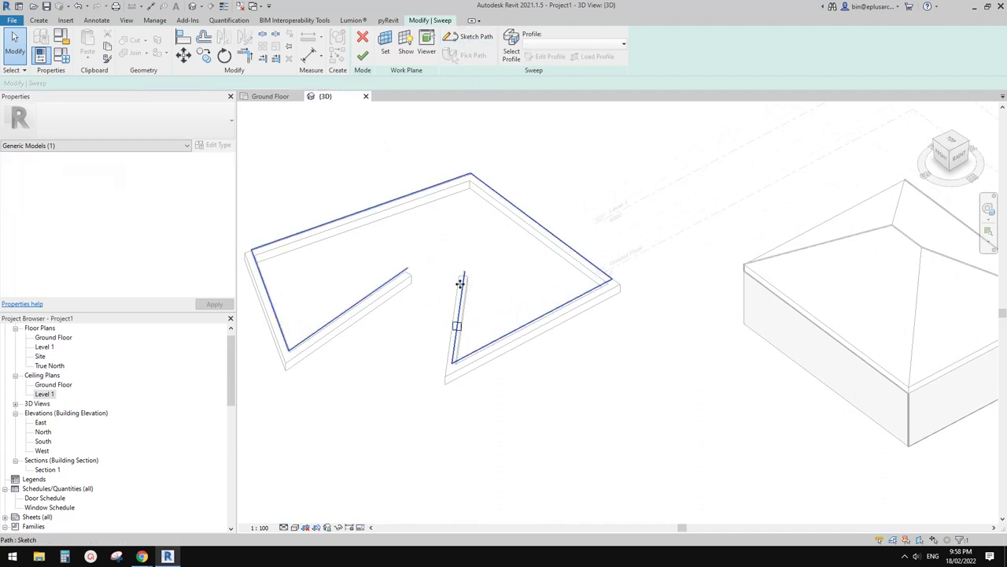
left_click(472, 40)
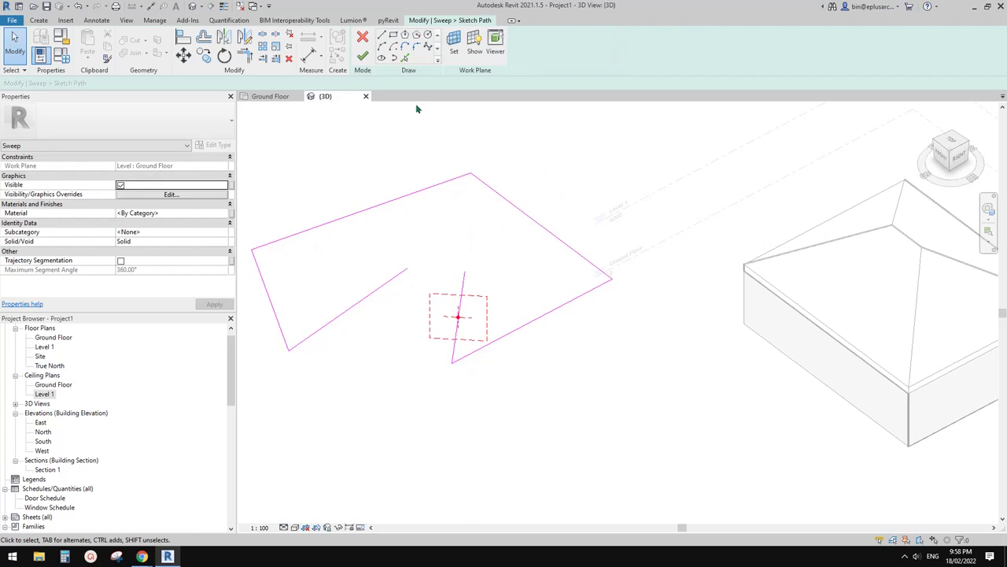
left_click(363, 56)
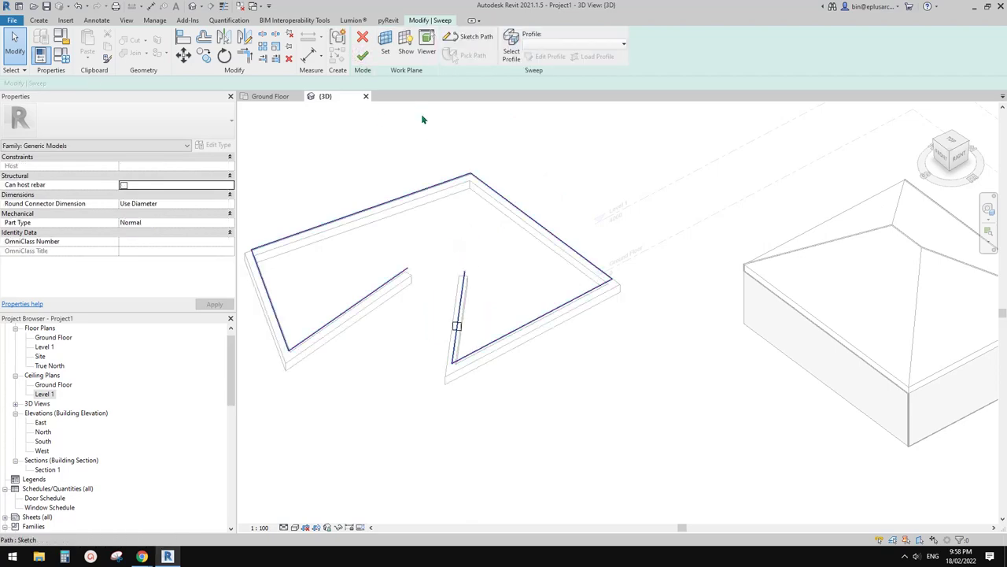
left_click(362, 56)
mouse_move(488, 266)
middle_mouse_down("shift")
mouse_move(466, 290)
mouse_move(469, 268)
mouse_move(495, 274)
mouse_move(521, 208)
mouse_move(493, 265)
middle_mouse_up("shift")
scroll(450, 279, "up", 2)
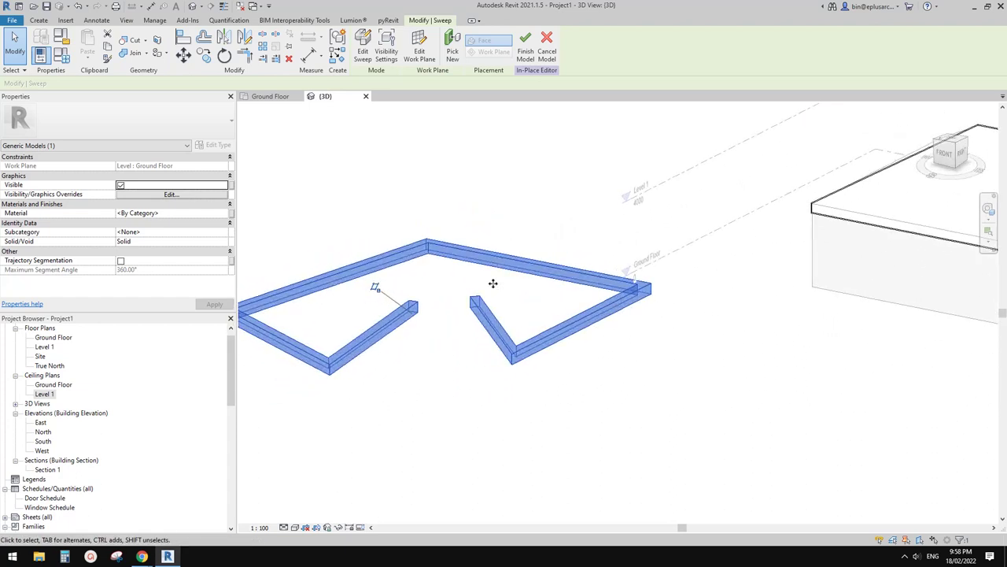
middle_click_drag(477, 299, 491, 236, "shift")
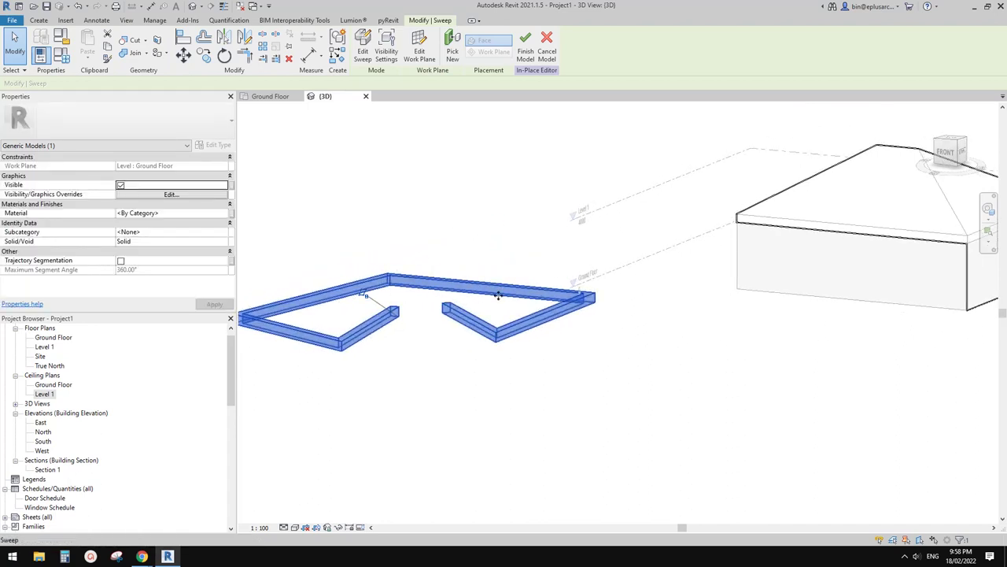
Step: Review the picked 3D-edge path of the sweep on the building, and finish the in-place model
scroll(677, 300, "down", 2)
middle_click_drag(677, 300, 456, 301)
left_click(573, 271)
left_click(593, 255)
scroll(627, 235, "up", 3)
middle_click_drag(628, 234, 588, 253)
middle_click_drag(589, 253, 535, 299, "shift")
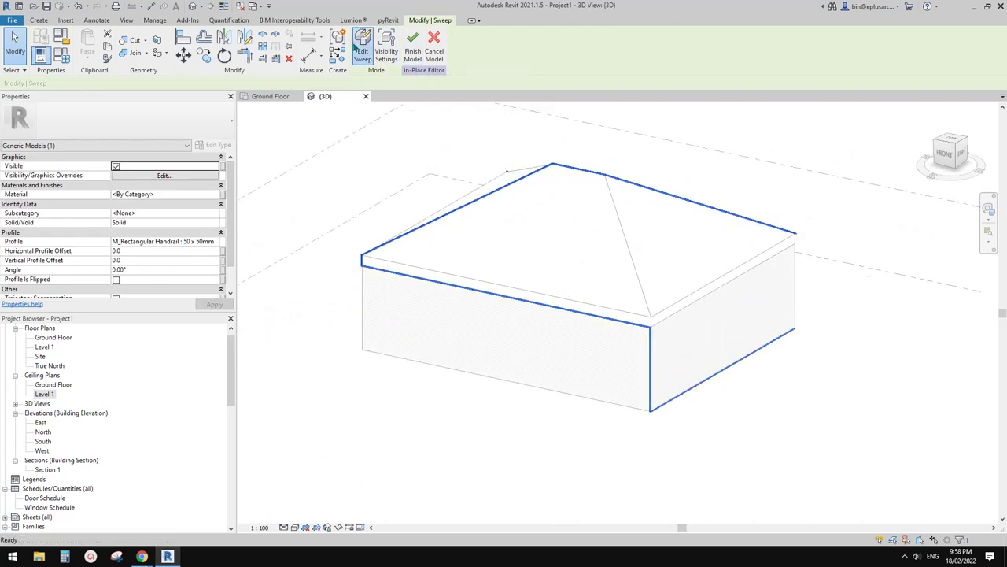
left_click(361, 47)
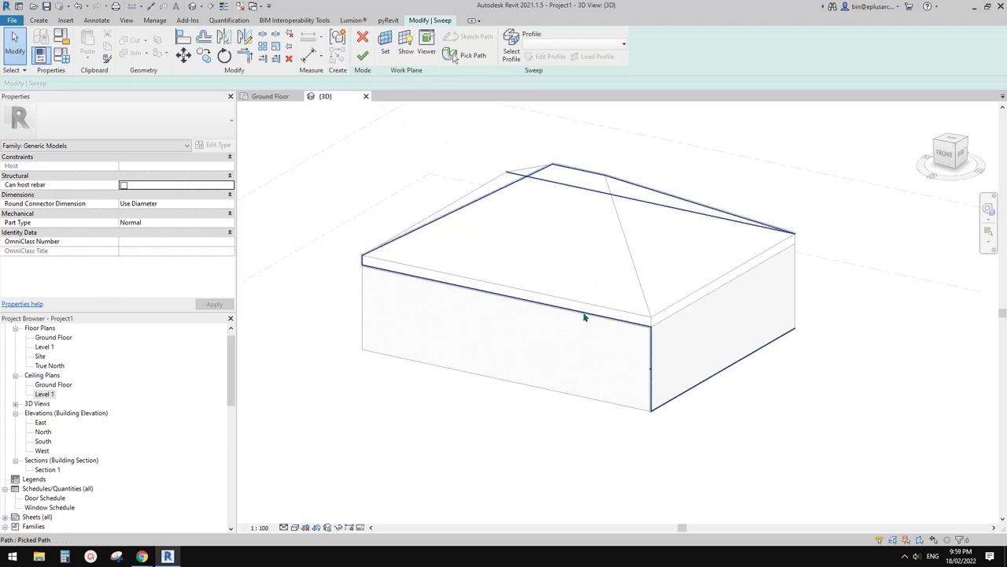
left_click(524, 182)
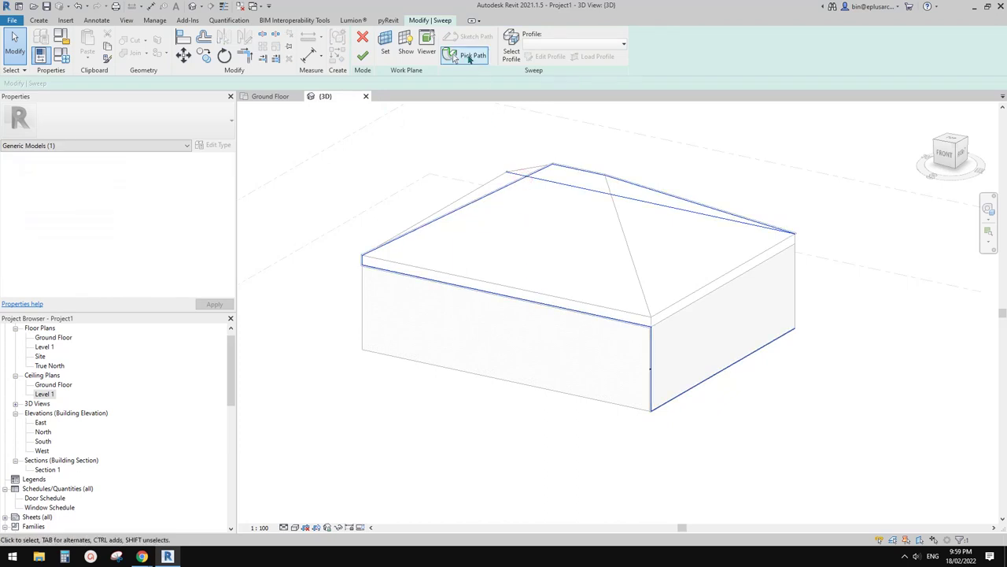
left_click(473, 56)
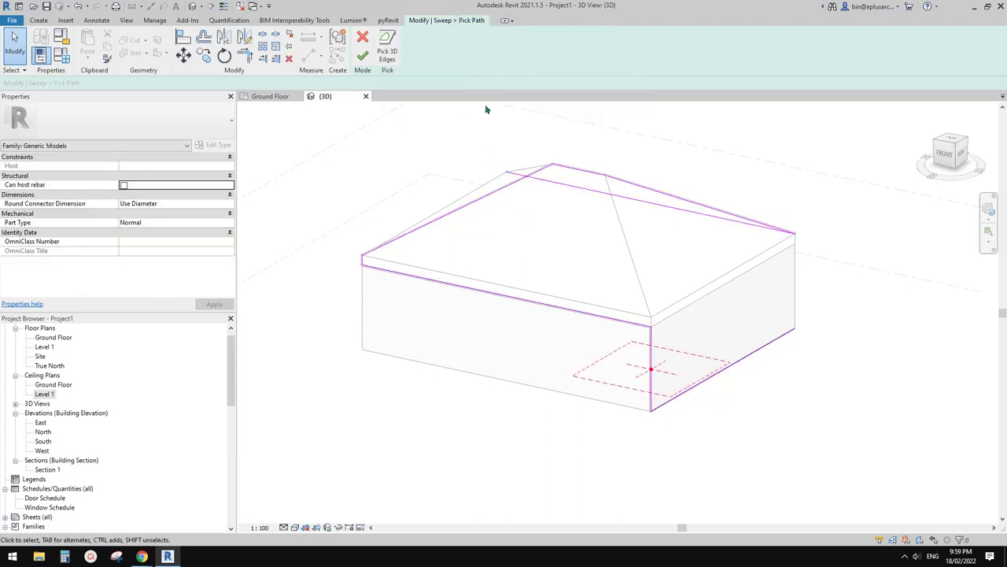
mouse_move(693, 309)
middle_mouse_down("shift")
mouse_move(643, 311)
mouse_move(649, 325)
mouse_move(699, 320)
middle_mouse_up("shift")
left_click(364, 55)
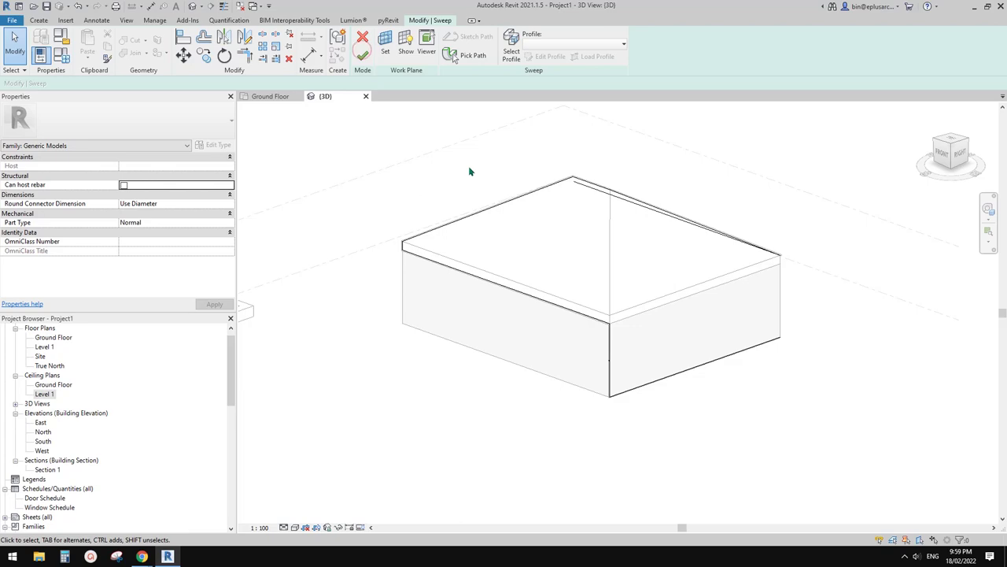
middle_click_drag(463, 163, 470, 168)
left_click(364, 55)
left_click(442, 175)
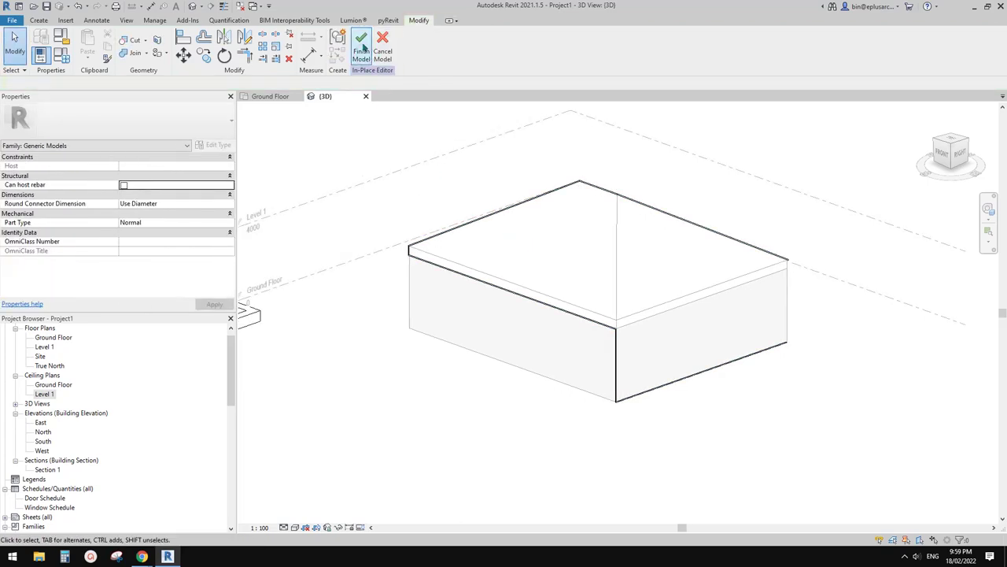
left_click(364, 48)
Step: Examine the flat sketched sweep and the building's edge sweep side by side from several angles
scroll(457, 177, "down", 2)
middle_click_drag(437, 223, 549, 216)
middle_click_drag(549, 216, 524, 249, "shift")
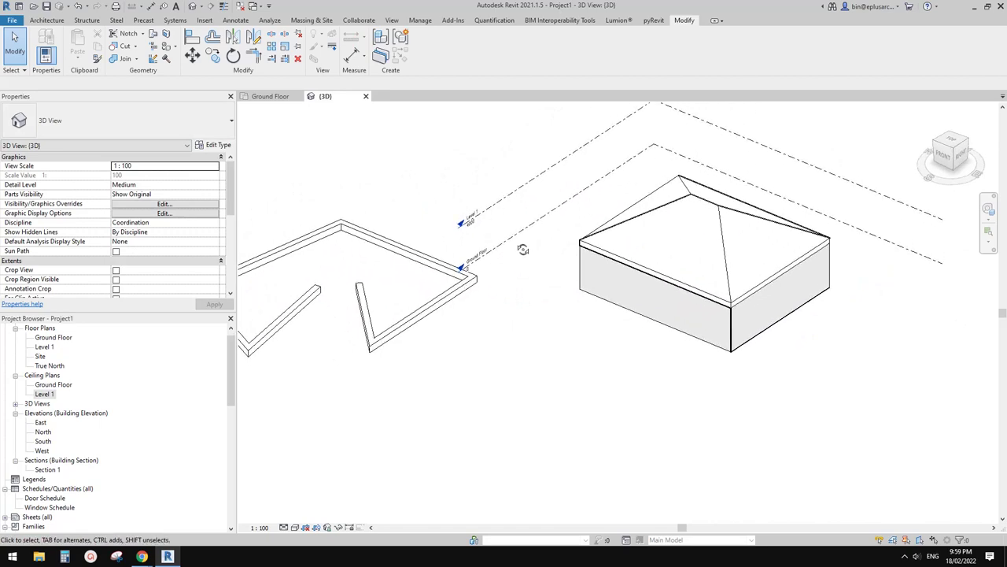
scroll(599, 271, "up", 2)
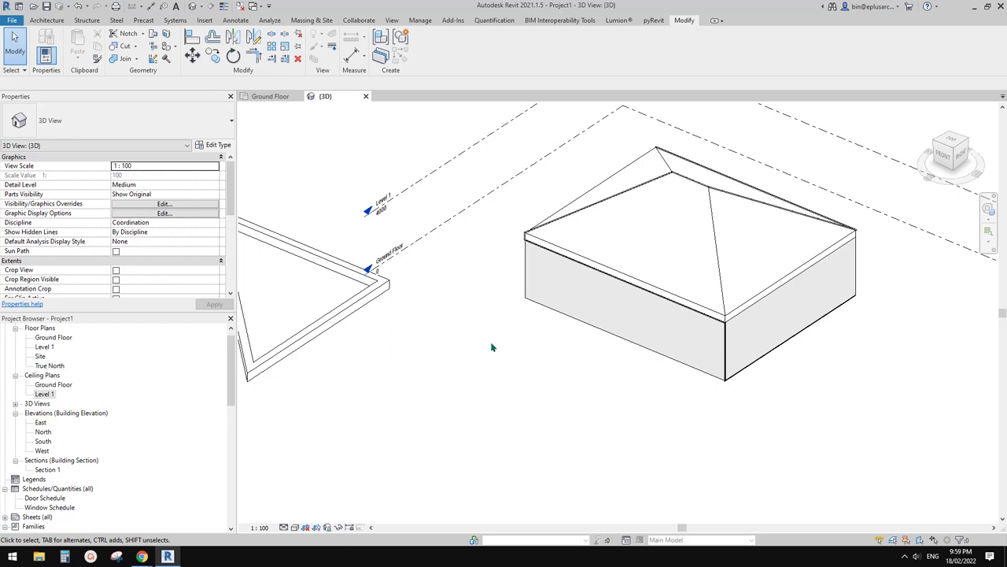
scroll(491, 344, "down", 3)
mouse_move(513, 350)
middle_mouse_down()
mouse_move(547, 306)
mouse_move(535, 326)
mouse_move(534, 316)
mouse_move(509, 333)
middle_mouse_up()
scroll(542, 342, "down", 1)
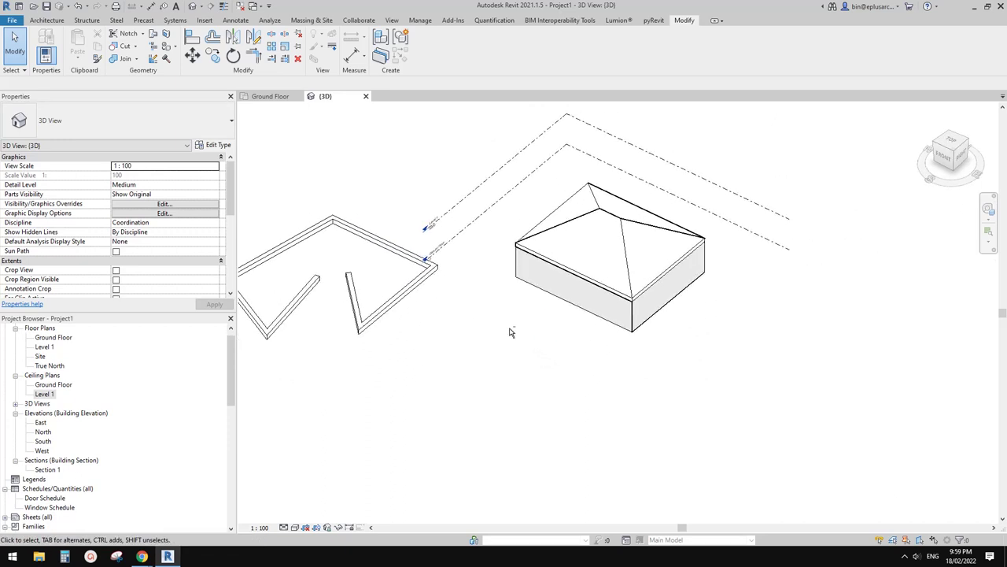
middle_click_drag(502, 358, 533, 366, "shift")
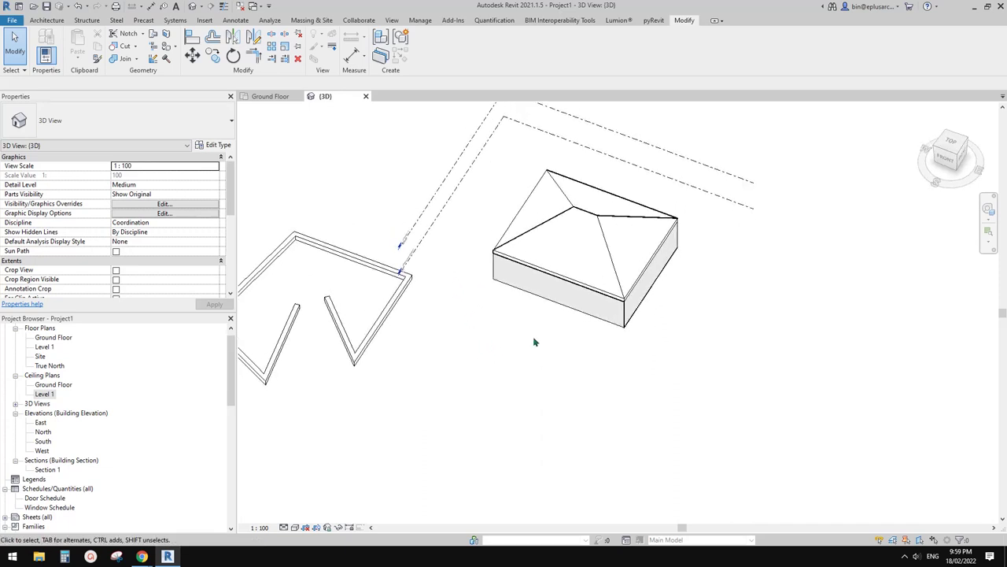
middle_click_drag(501, 400, 394, 304, "shift")
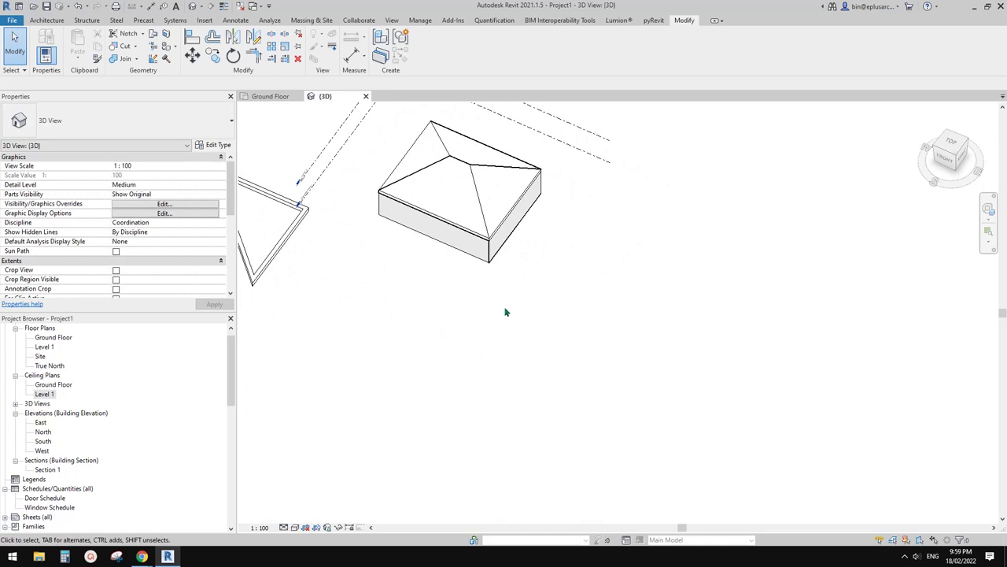
middle_click_drag(491, 316, 477, 271, "shift")
scroll(475, 280, "up", 2)
scroll(373, 376, "up", 1)
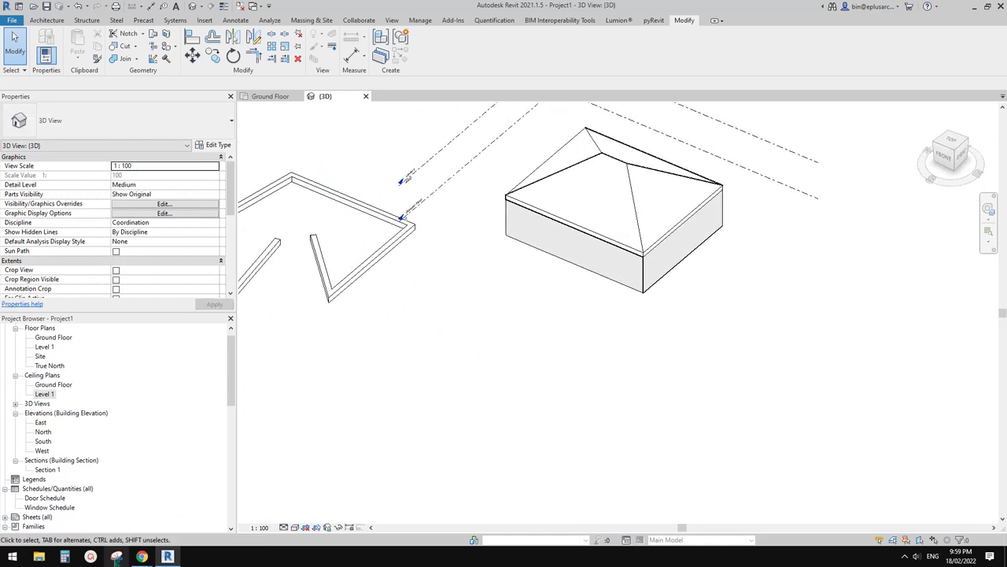
left_click(122, 559)
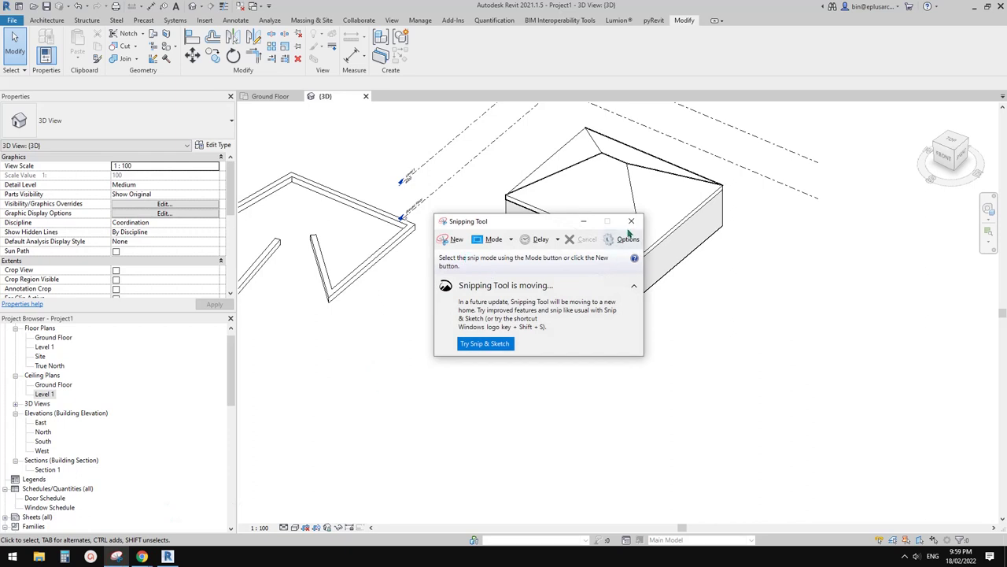
left_click(631, 222)
middle_click_drag(454, 337, 427, 344)
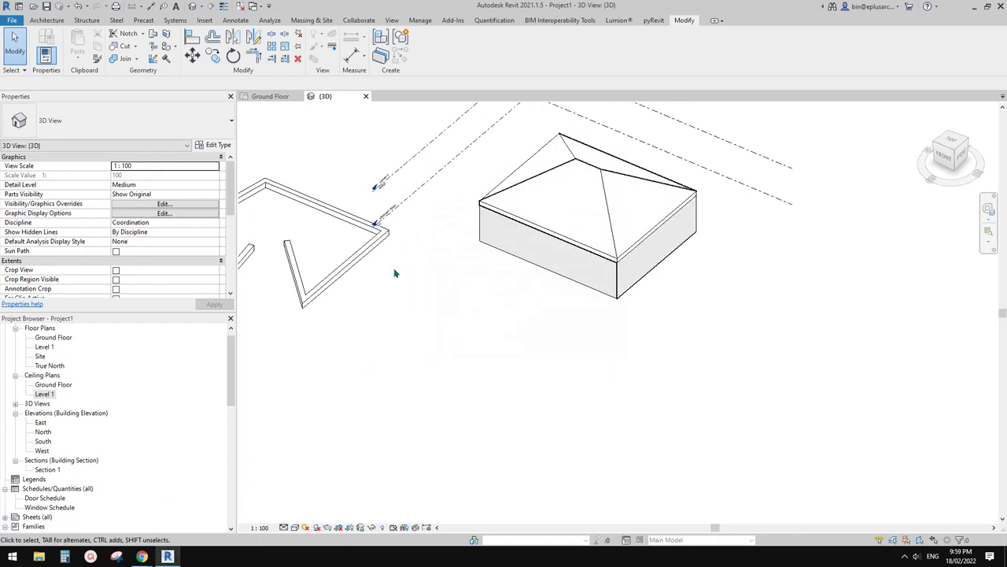
Step: Create an L-shaped stair with an automatic landing from Ground Floor to Level 1, in the open area beside the building
left_click(49, 21)
left_click(389, 49)
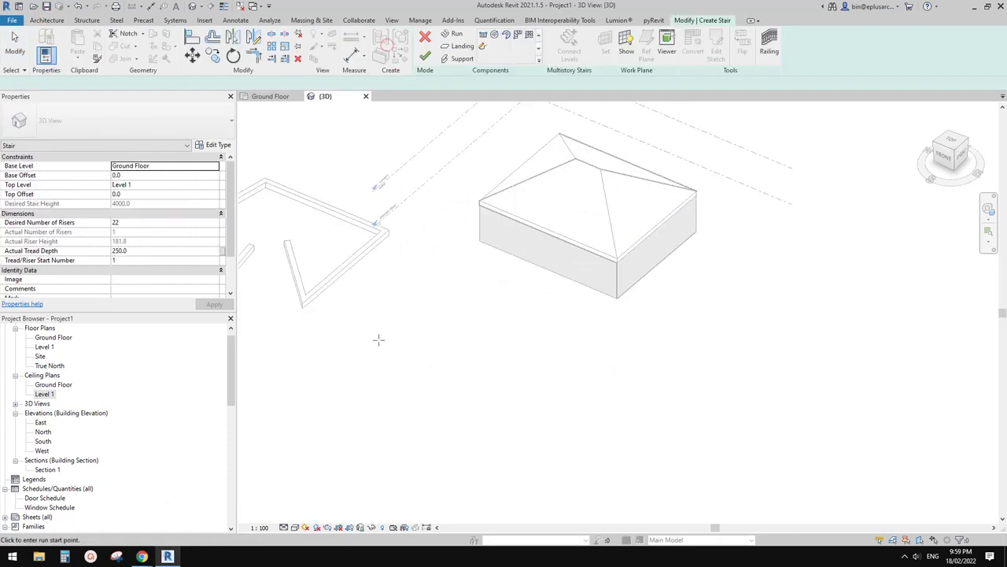
scroll(398, 318, "up", 1)
middle_click_drag(405, 317, 425, 283, "shift")
left_click(434, 275)
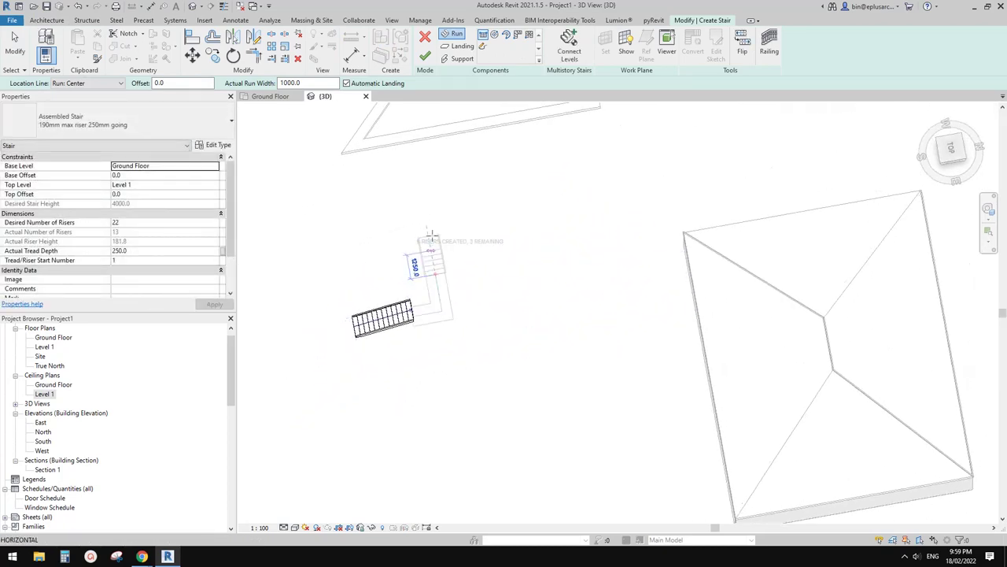
left_click(426, 220)
left_click(425, 56)
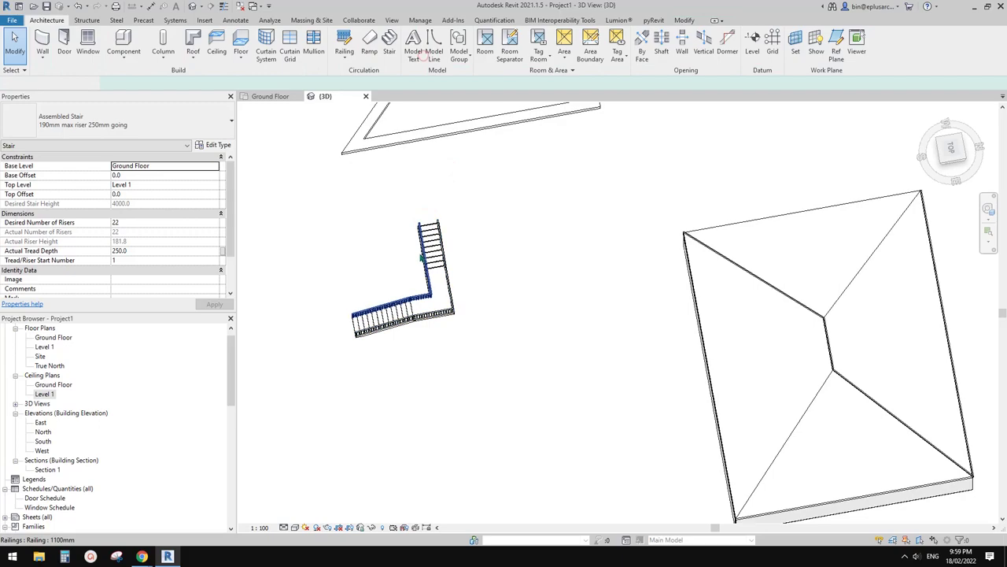
Step: Delete the railing on the inner side of the L-shaped stair
scroll(457, 307, "up", 4)
middle_click_drag(458, 307, 409, 323, "shift")
scroll(369, 319, "up", 3)
left_click(457, 277)
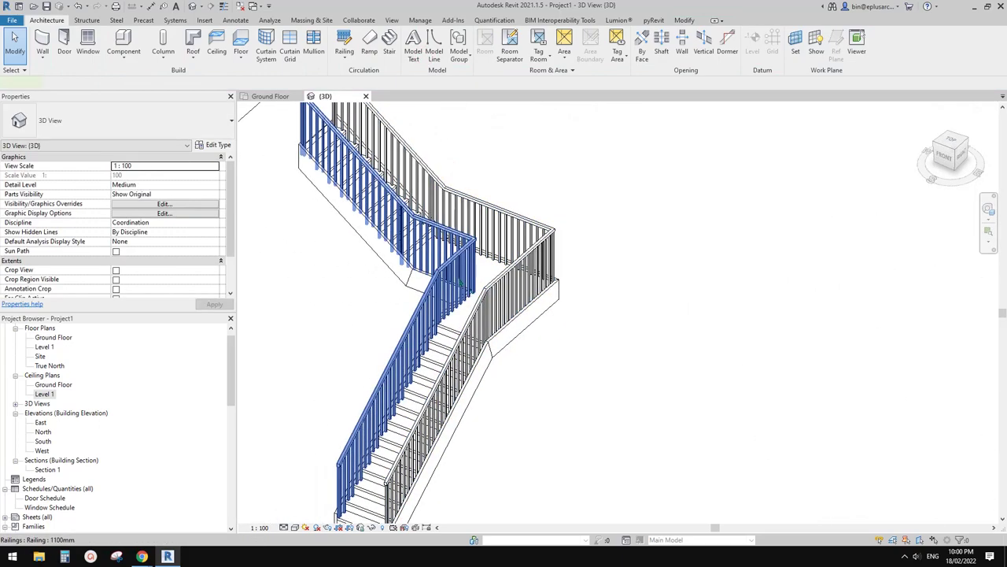
middle_click_drag(478, 315, 528, 298)
middle_click_drag(336, 305, 391, 286, "shift")
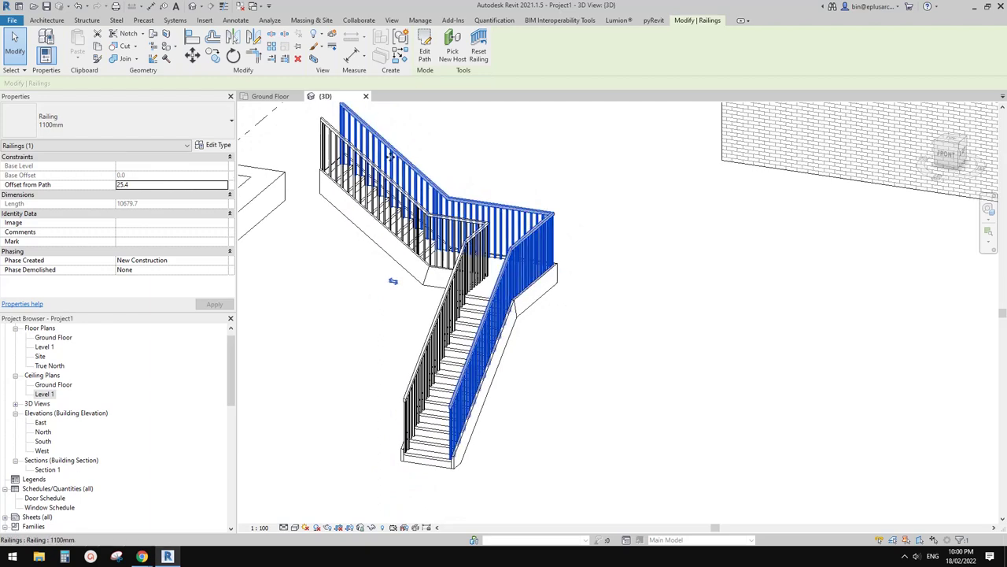
left_click(460, 268)
key("Delete")
Step: In the outer 1100mm railing's baluster placement, set the baluster family to None for the regular baluster and the start, corner and end posts
left_click(504, 268)
middle_click_drag(504, 268, 444, 226, "shift")
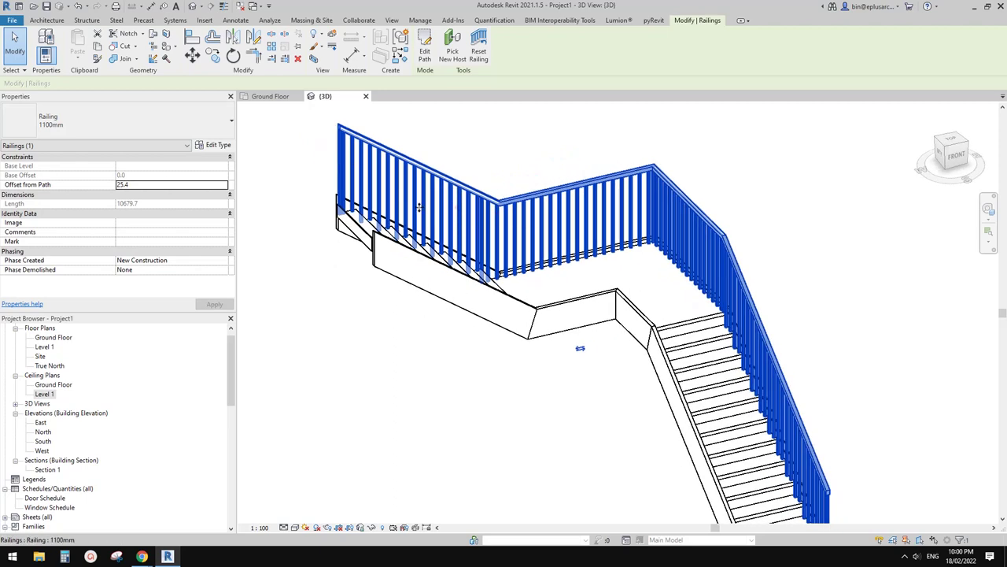
left_click(212, 144)
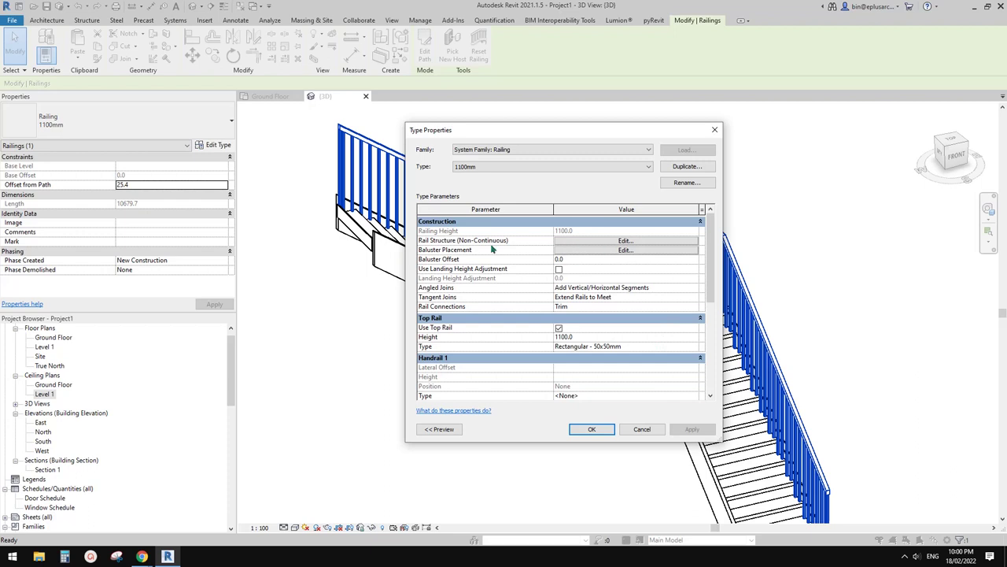
left_click(607, 249)
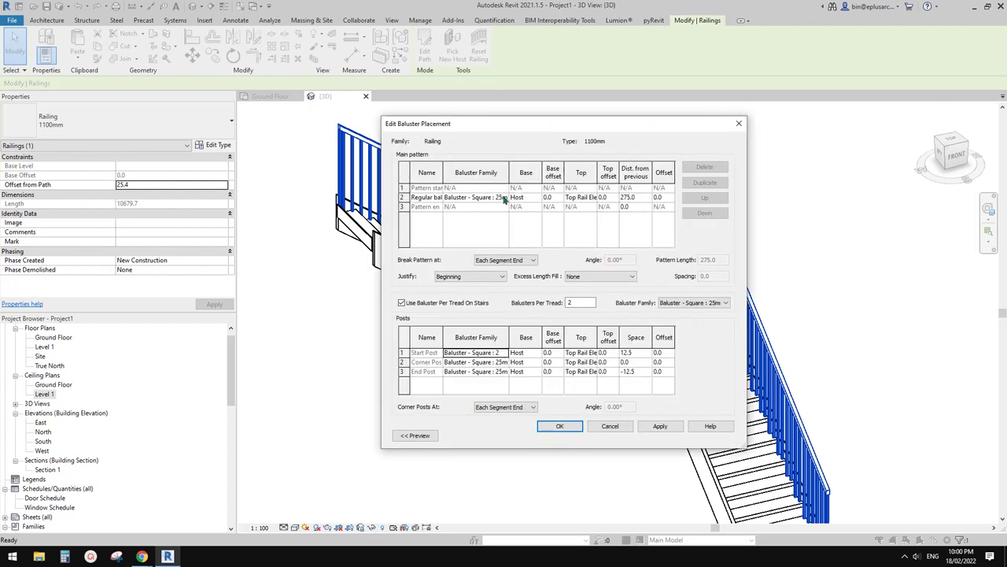
left_click(504, 197)
left_click(459, 208)
left_click(505, 352)
left_click(460, 362)
left_click(505, 361)
left_click(460, 372)
left_click(504, 370)
left_click(451, 382)
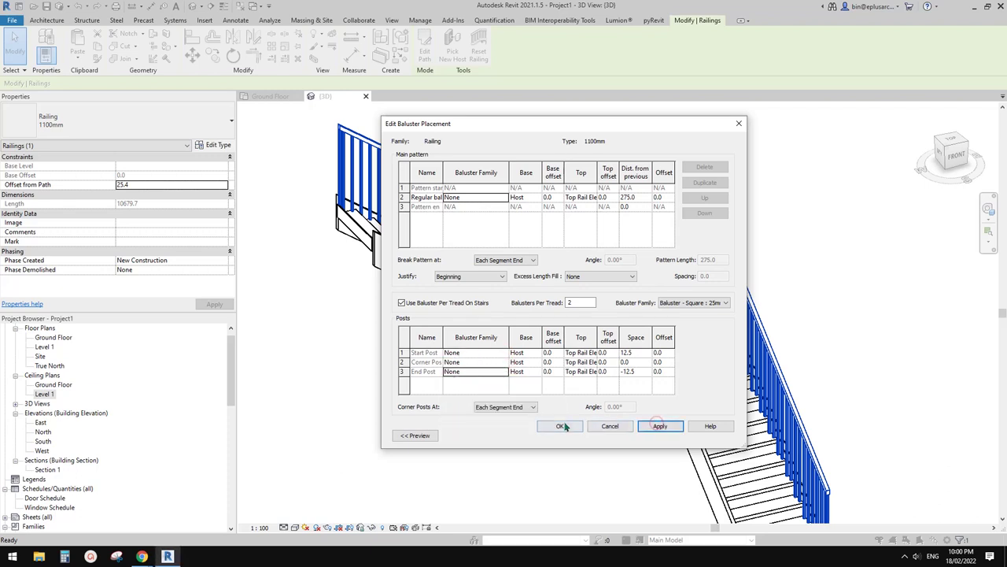
left_click(562, 426)
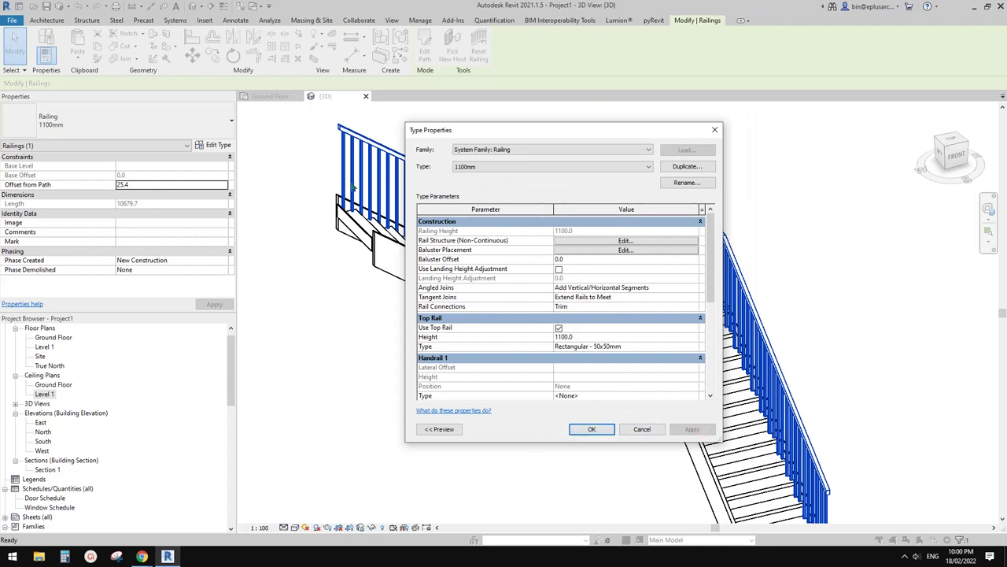
Step: Turn off the baluster-per-tread option for stairs in the 1100mm railing's baluster placement and apply the type changes
left_click(626, 250)
left_click(470, 277)
left_click(452, 284)
left_click(504, 260)
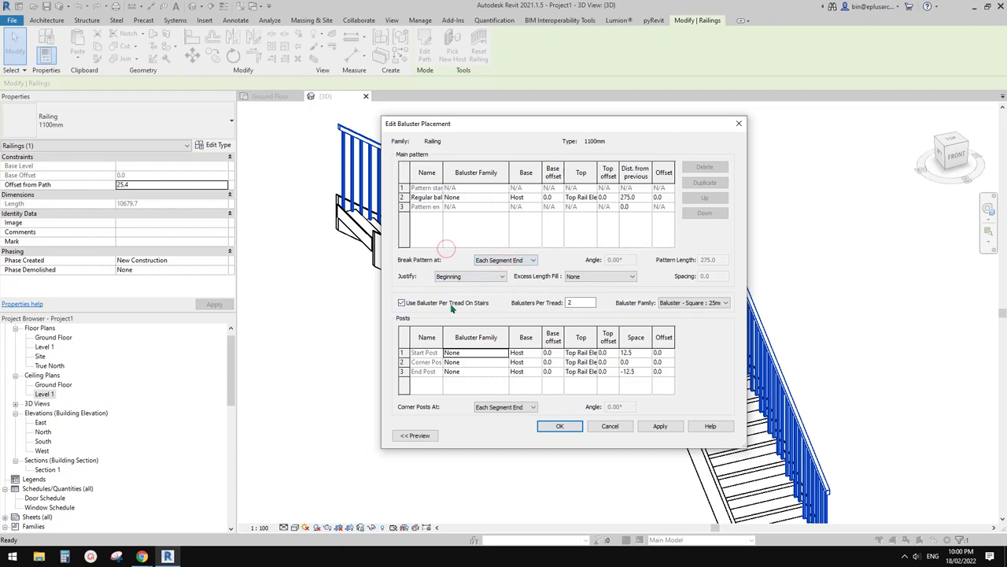
left_click(560, 426)
left_click(600, 427)
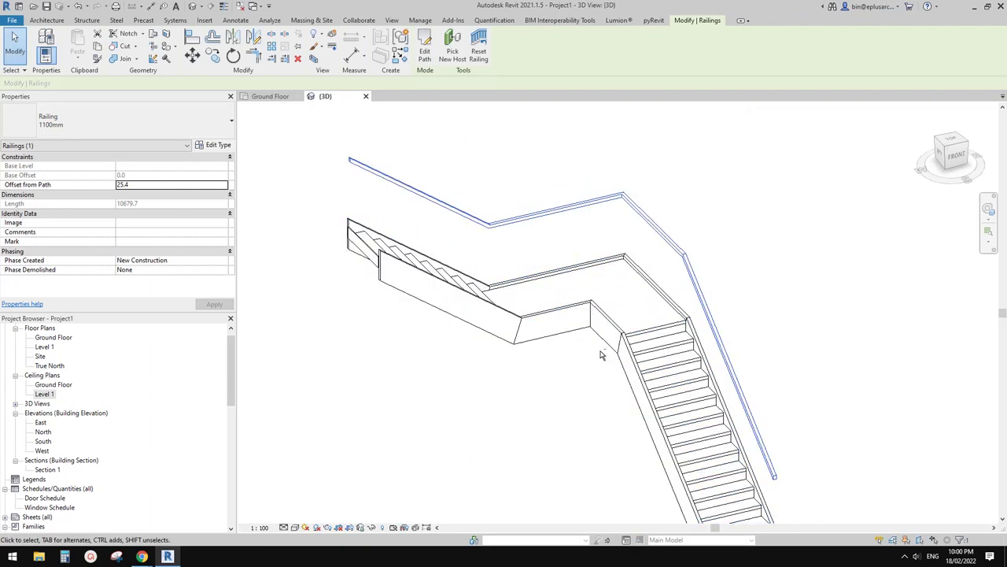
Step: Examine the stair's remaining top rail from several angles and review the 1100mm railing's type properties
middle_click_drag(603, 369, 578, 318, "shift")
left_click(544, 255)
scroll(400, 159, "down", 3)
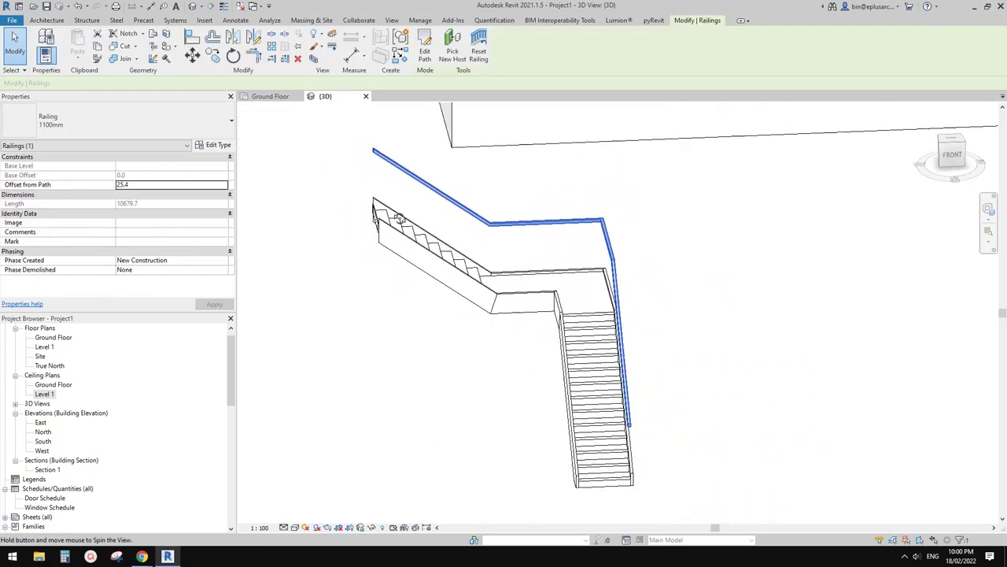
mouse_move(450, 184)
middle_mouse_down("shift")
mouse_move(562, 229)
mouse_move(627, 227)
mouse_move(596, 210)
mouse_move(328, 237)
mouse_move(578, 300)
mouse_move(589, 275)
middle_mouse_up("shift")
left_click(609, 307)
left_click(658, 263)
middle_click_drag(658, 264, 728, 352, "shift")
scroll(666, 325, "up", 4)
scroll(691, 344, "down", 1)
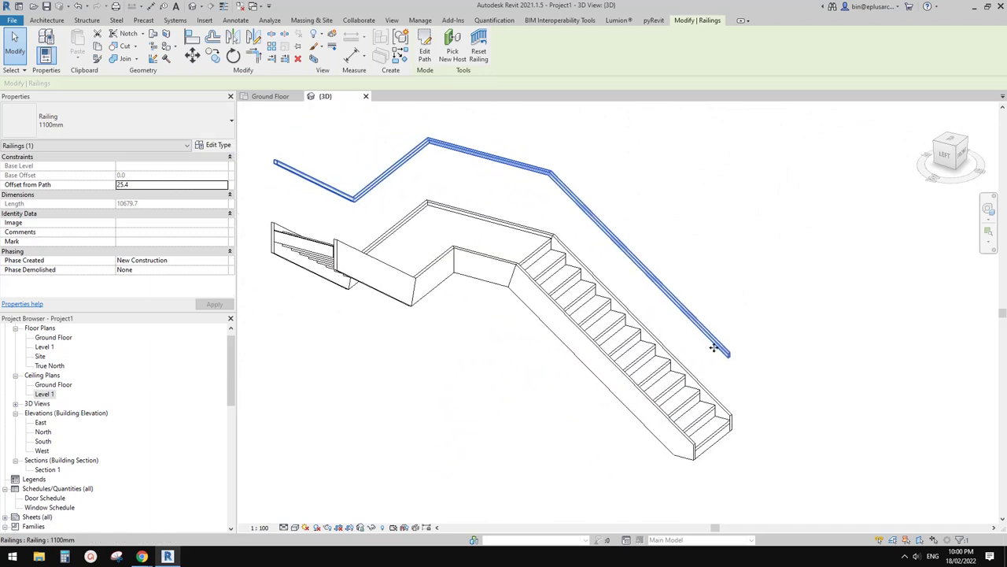
middle_click_drag(586, 272, 646, 304)
scroll(642, 228, "up", 1)
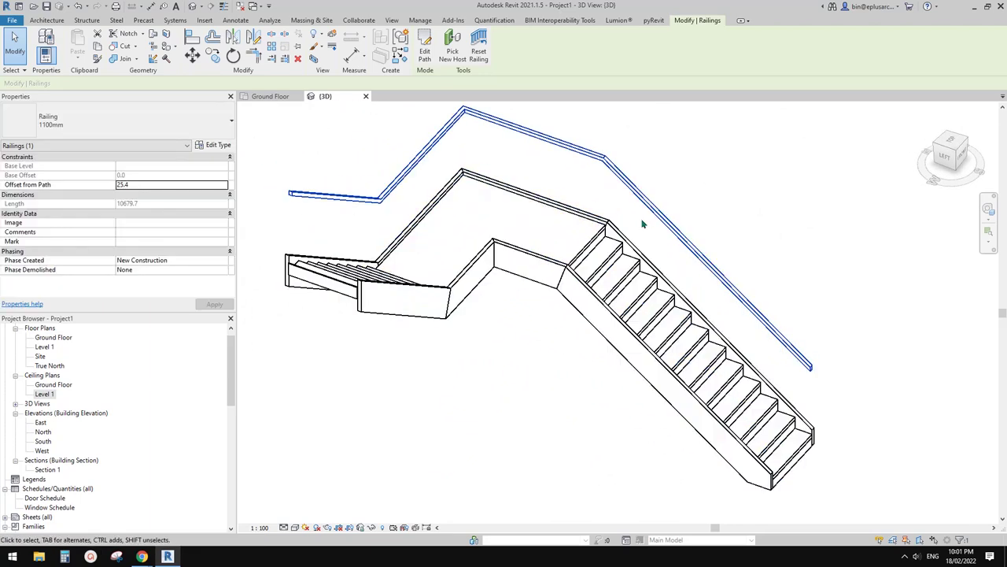
left_click(206, 147)
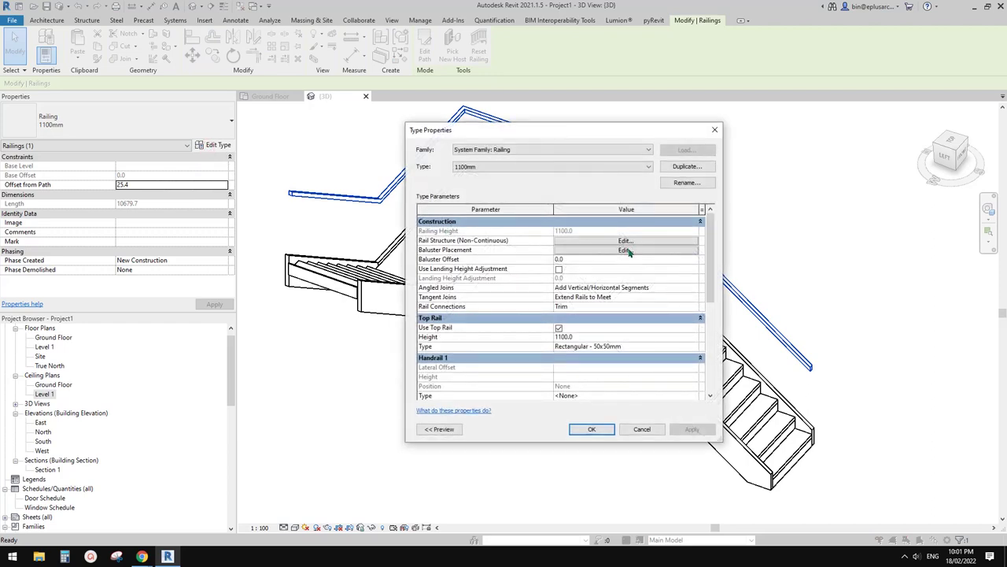
left_click(713, 131)
Step: Examine how the top rail changes direction and slope along both flights and the landing
middle_click_drag(657, 134, 519, 280, "shift")
key("Escape")
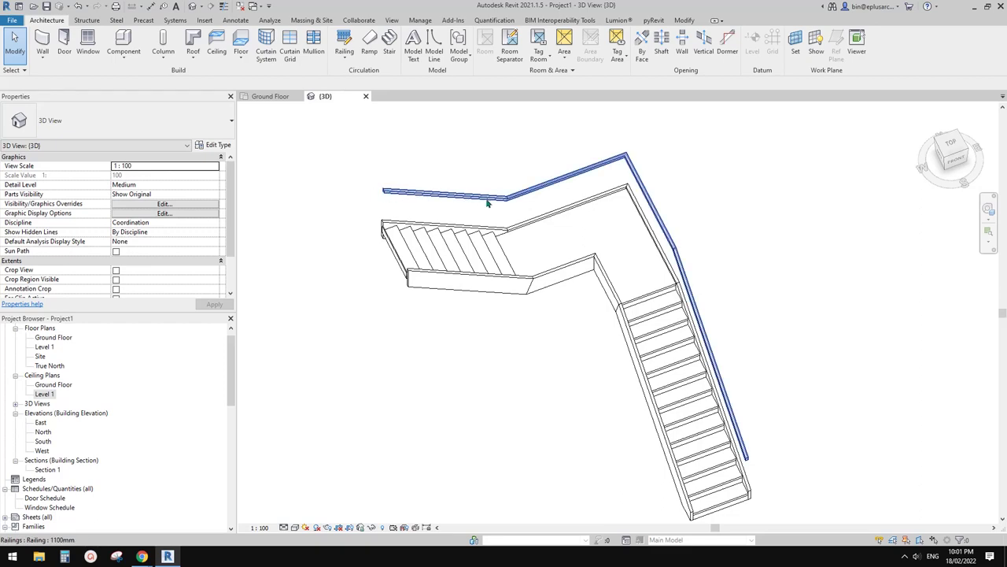
middle_click_drag(679, 267, 568, 228, "shift")
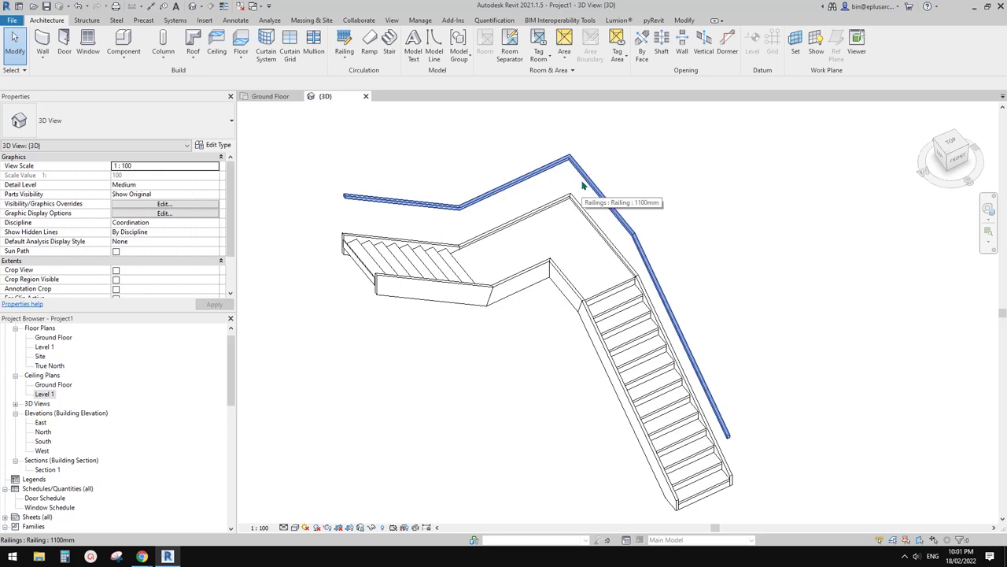
scroll(573, 191, "down", 1)
middle_click_drag(573, 202, 595, 231, "shift")
scroll(564, 217, "up", 2)
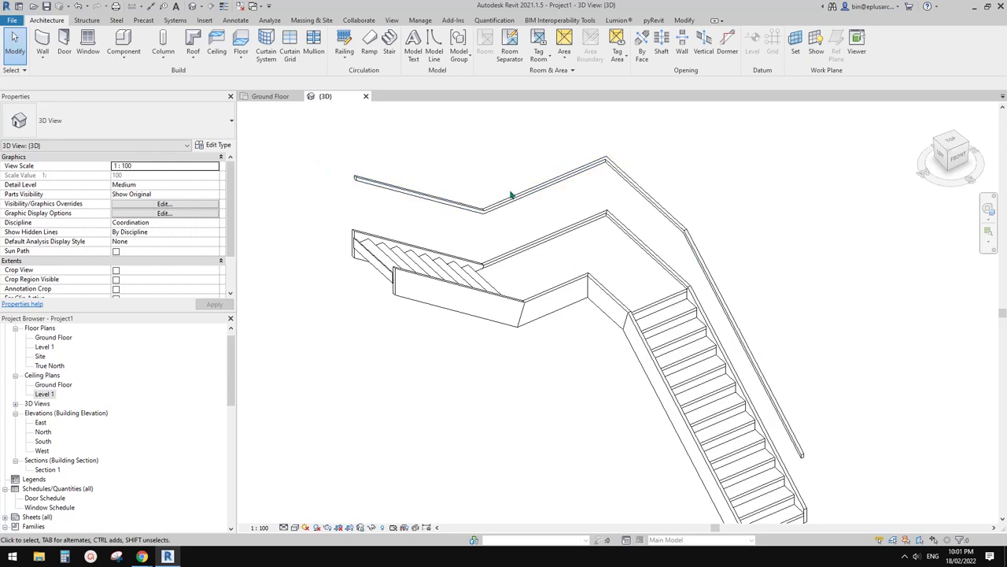
middle_click_drag(691, 378, 660, 354, "shift")
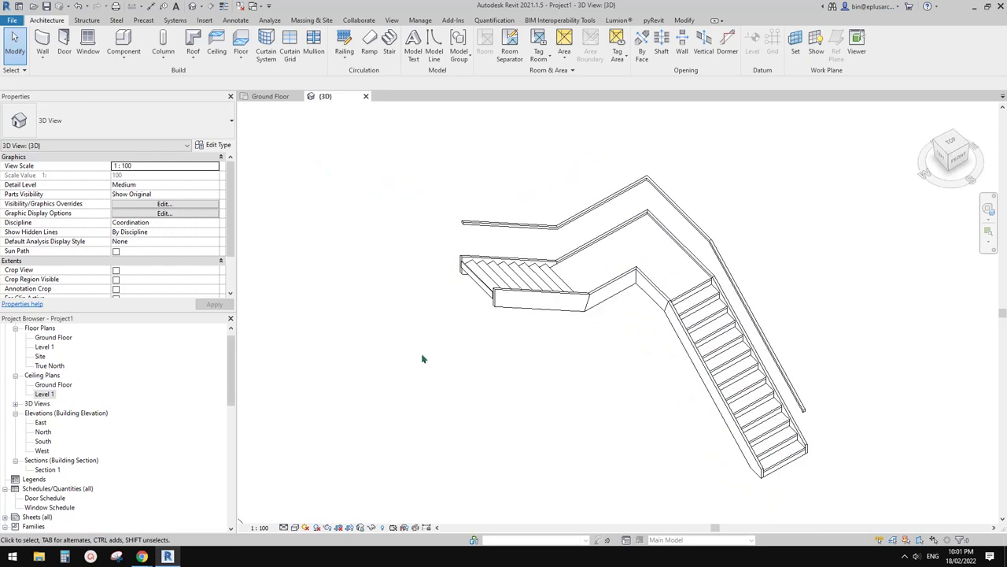
middle_click_drag(424, 359, 395, 368)
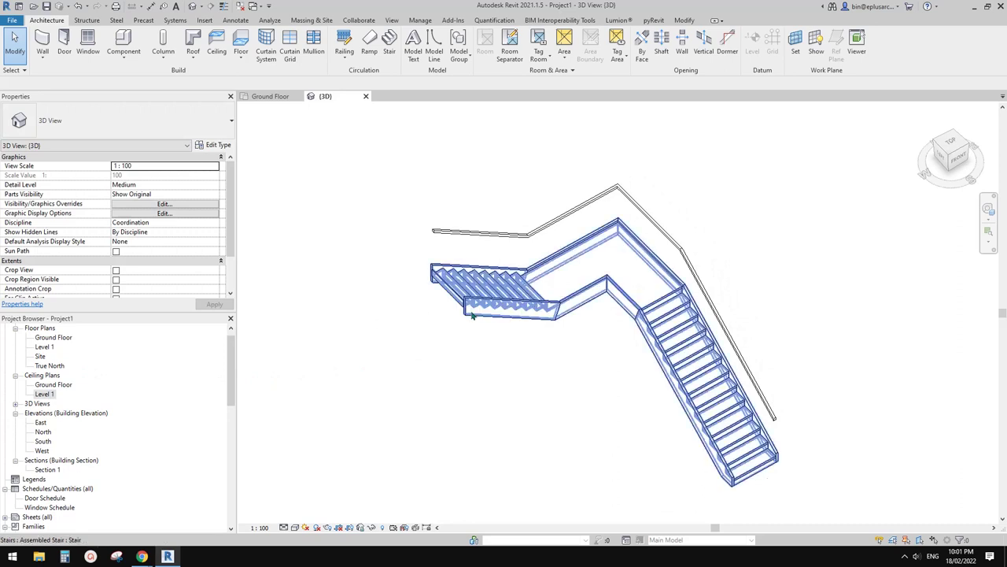
middle_click_drag(465, 322, 447, 328)
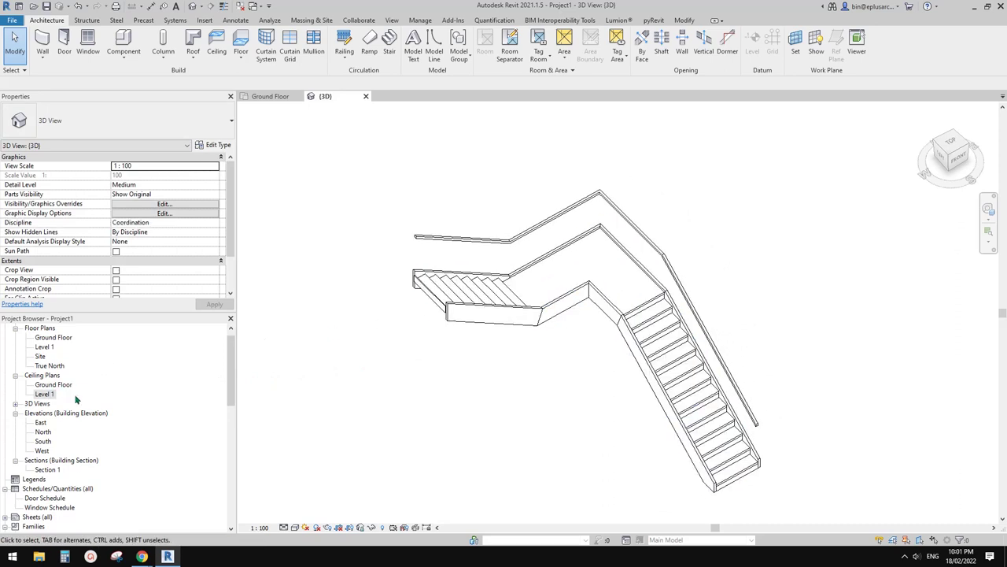
Step: Compare the top rail's course in the Ground Floor plan with its shape in the 3D view
double_click(50, 338)
scroll(464, 331, "down", 3)
scroll(462, 346, "up", 8)
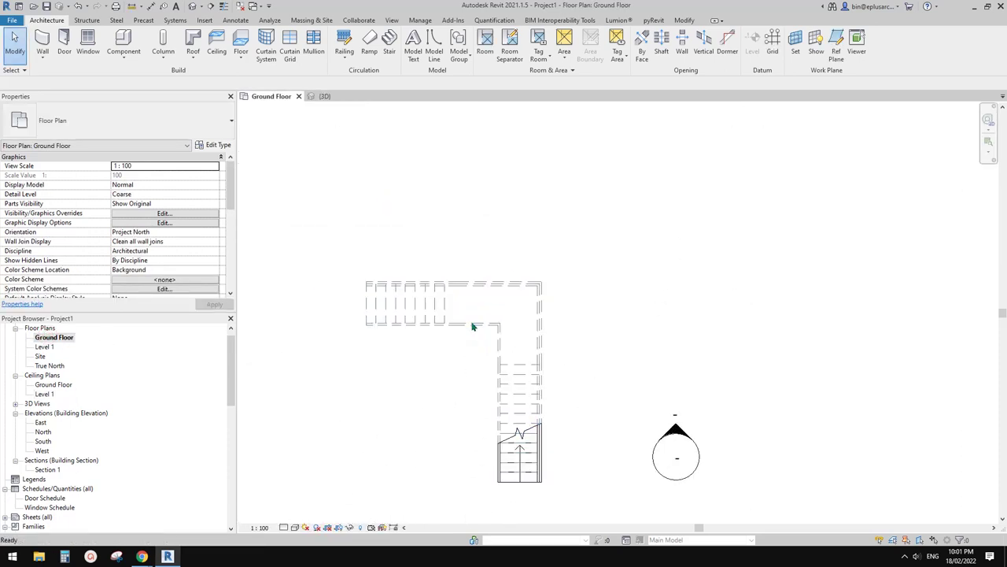
middle_click_drag(513, 316, 578, 299)
scroll(450, 283, "up", 1)
left_click(379, 264)
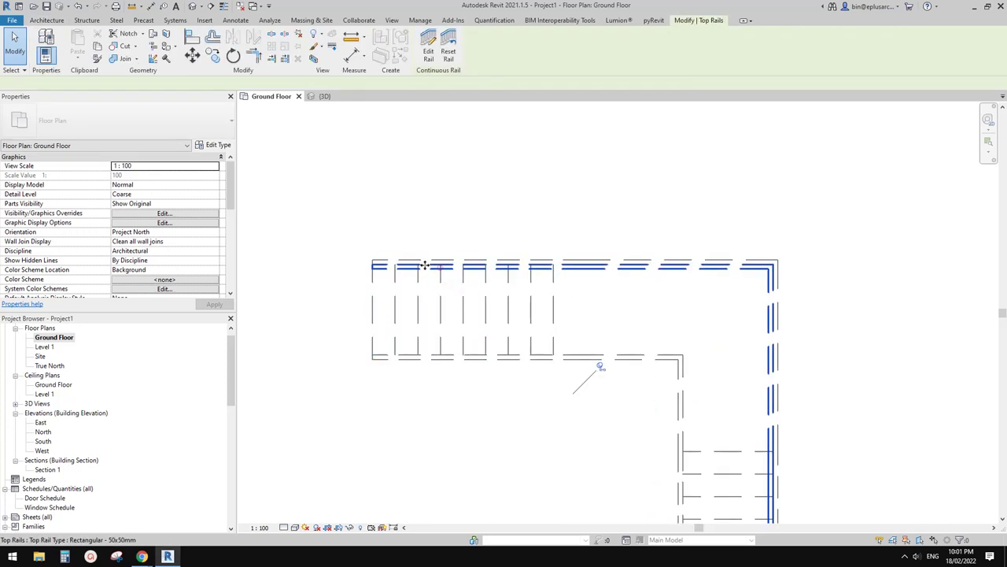
scroll(435, 268, "up", 1)
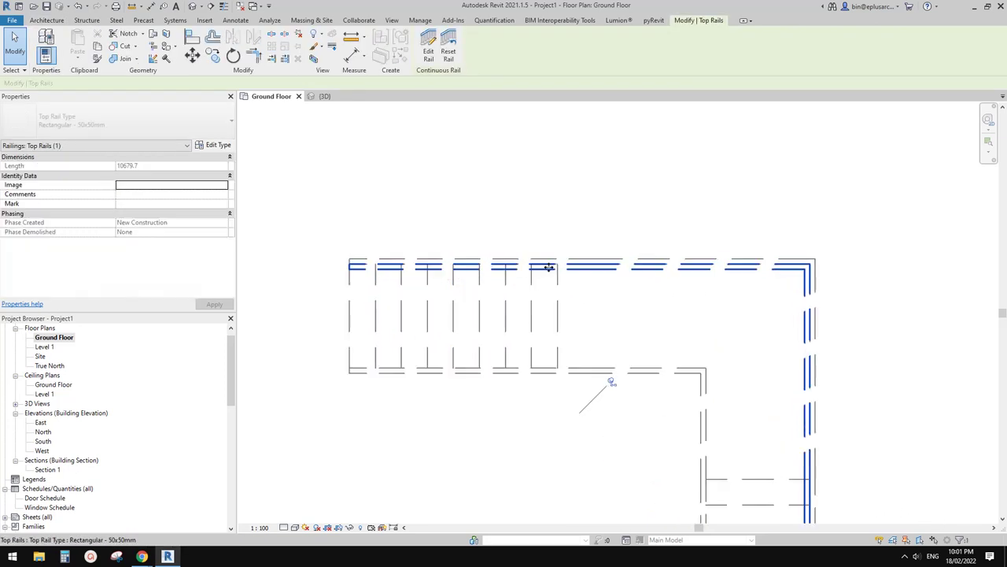
left_click(209, 6)
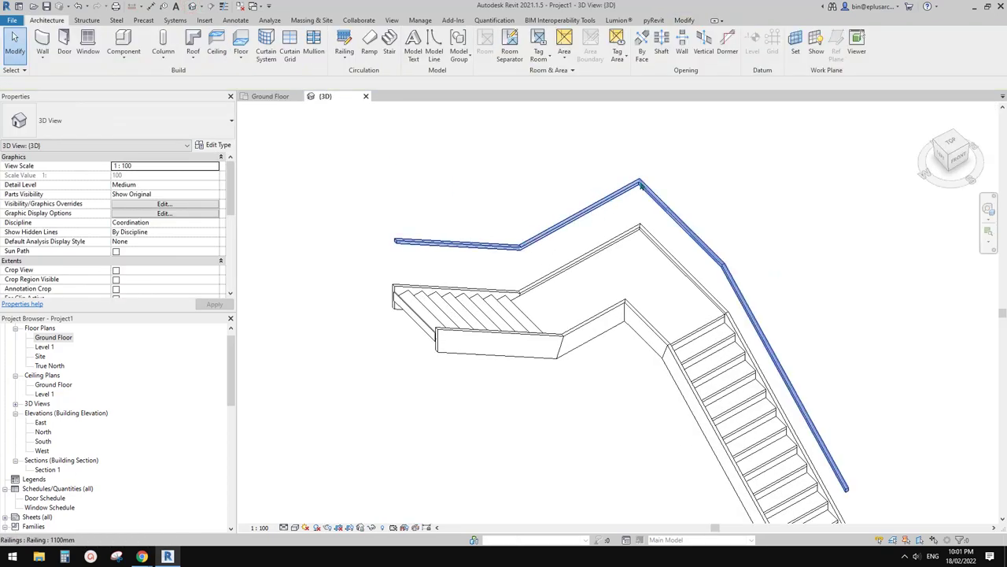
left_click(64, 340)
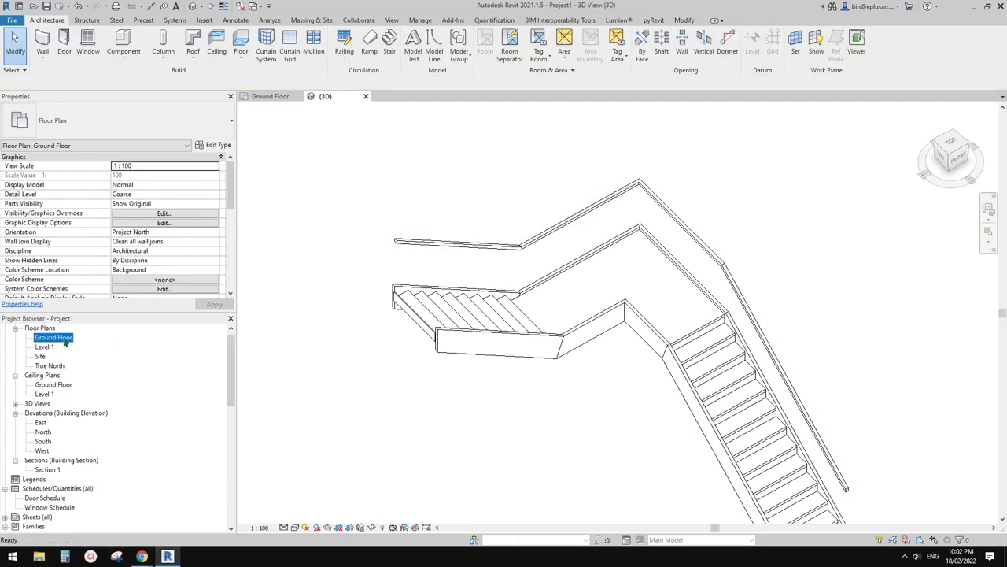
double_click(63, 340)
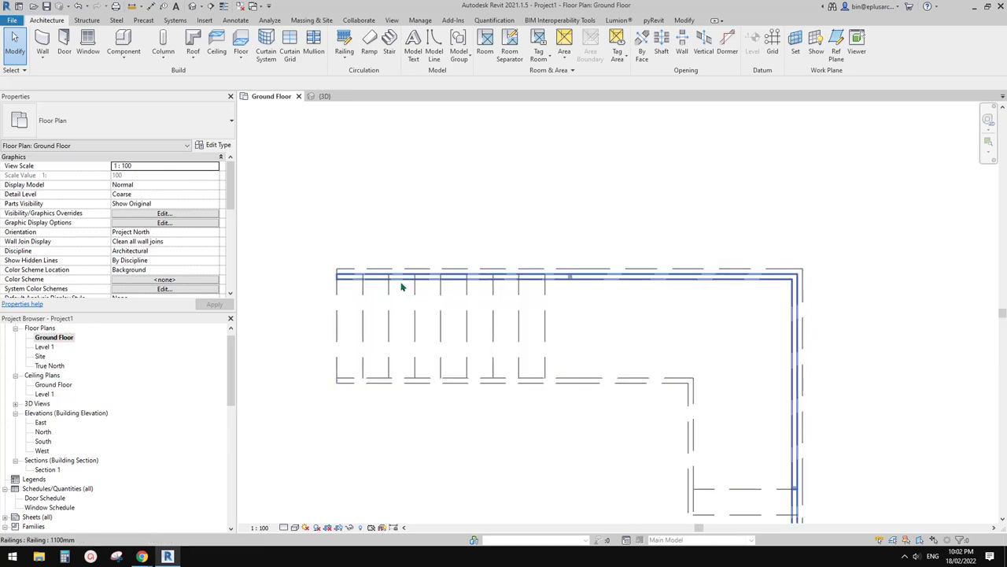
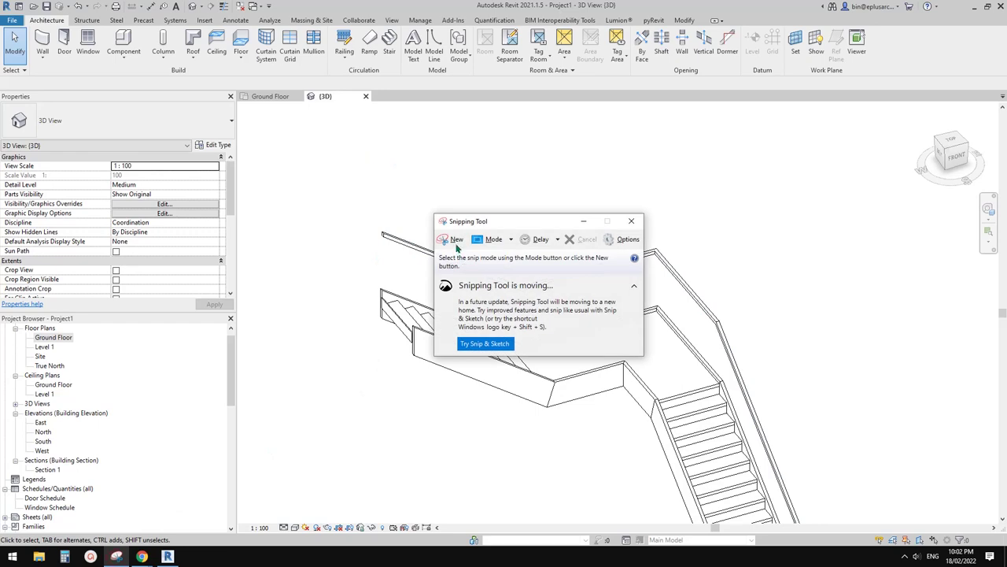
Step: Switch to Snipping Tool and capture the 3D view of the stair with its top rail
left_click(517, 182)
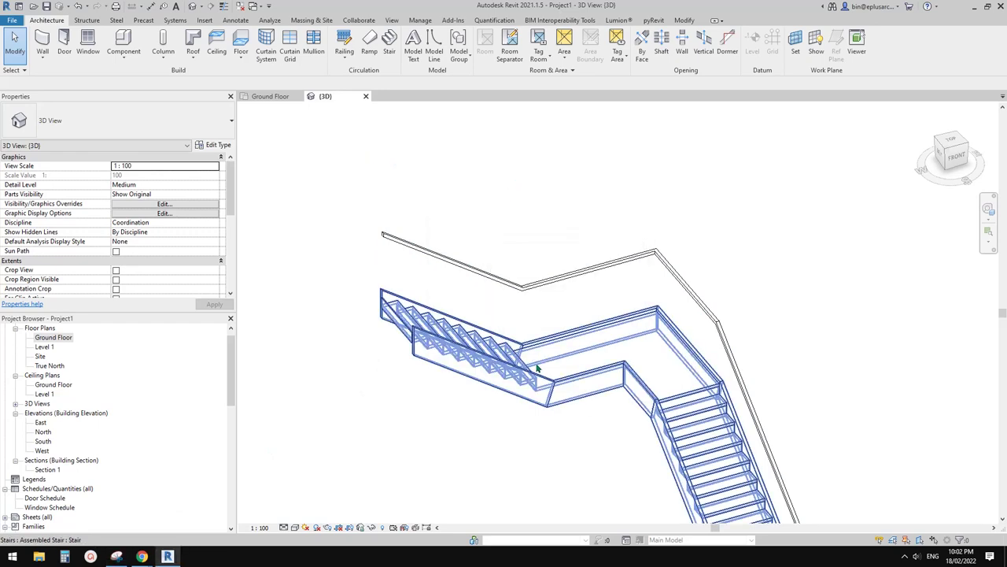
middle_click_drag(540, 367, 434, 361)
left_click(116, 556)
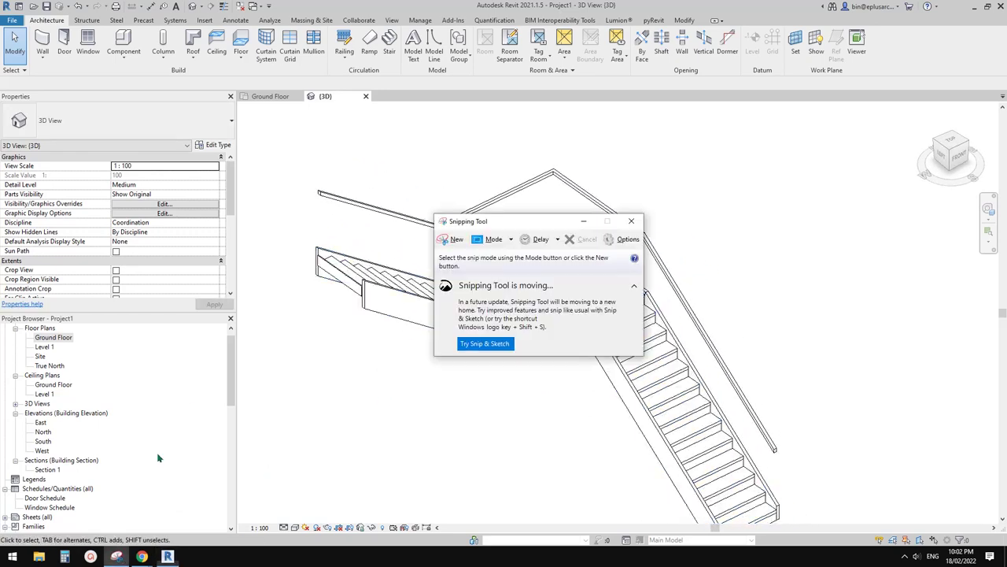
left_click(453, 239)
left_click_drag(279, 138, 776, 526)
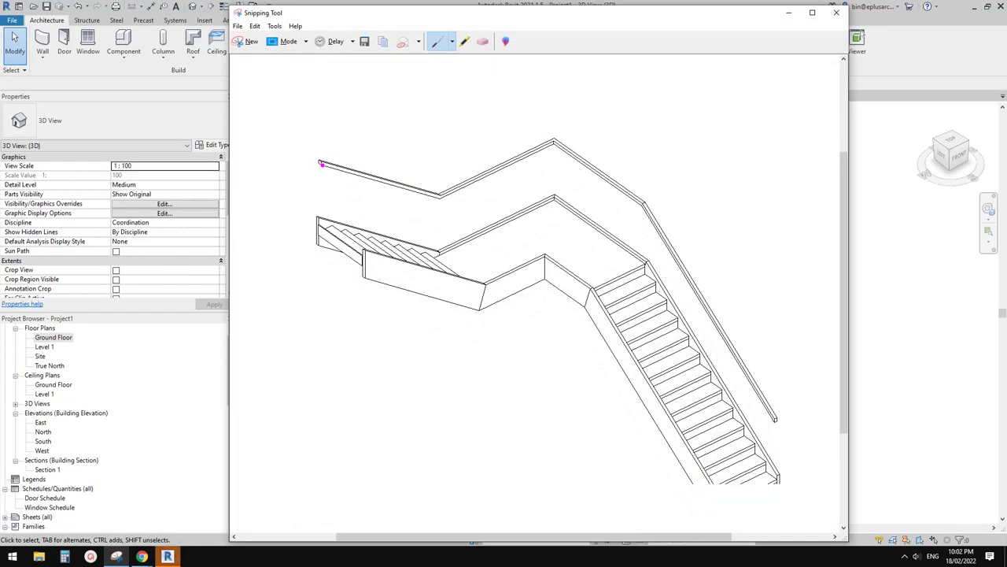
Step: Trace the top rail on the snip with the pen, adding a vertical drop back to the stair at each end
mouse_move(321, 163)
left_mouse_down()
mouse_move(305, 158)
mouse_move(313, 233)
mouse_move(326, 229)
left_mouse_up()
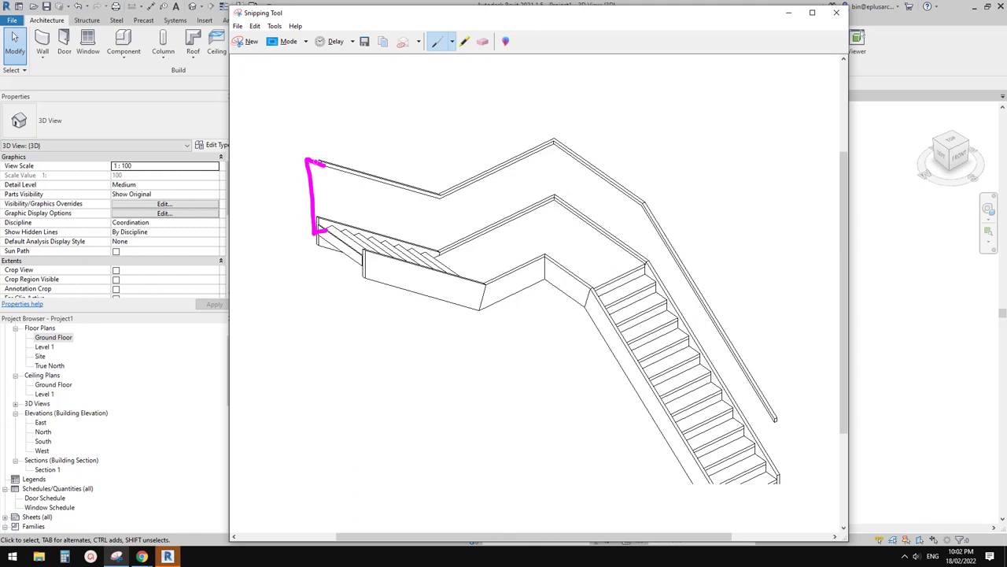
mouse_move(309, 158)
left_mouse_down()
mouse_move(431, 195)
mouse_move(455, 189)
left_mouse_up()
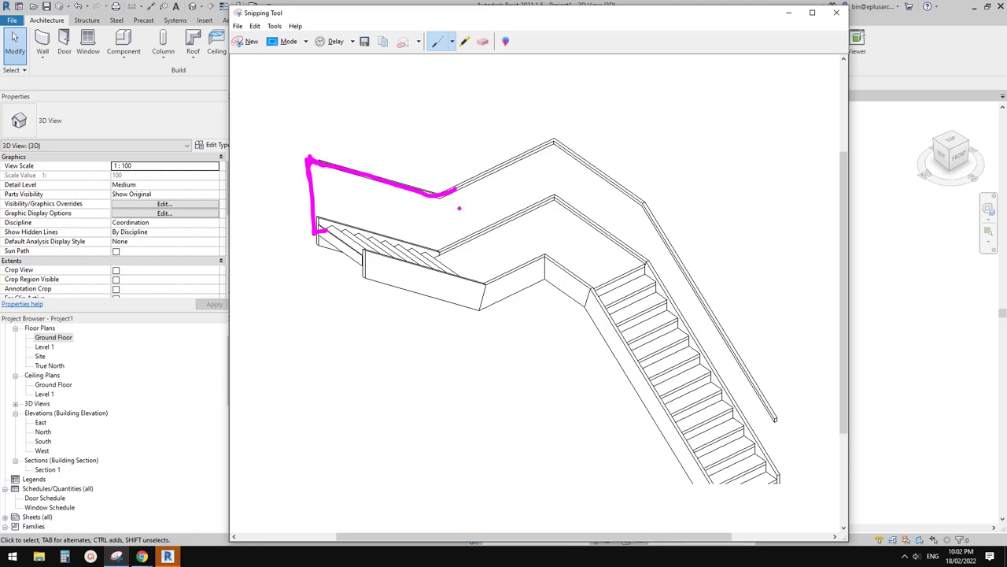
mouse_move(456, 190)
left_mouse_down()
mouse_move(547, 154)
mouse_move(573, 156)
mouse_move(631, 194)
mouse_move(745, 354)
mouse_move(778, 426)
mouse_move(779, 478)
mouse_move(768, 472)
left_mouse_up()
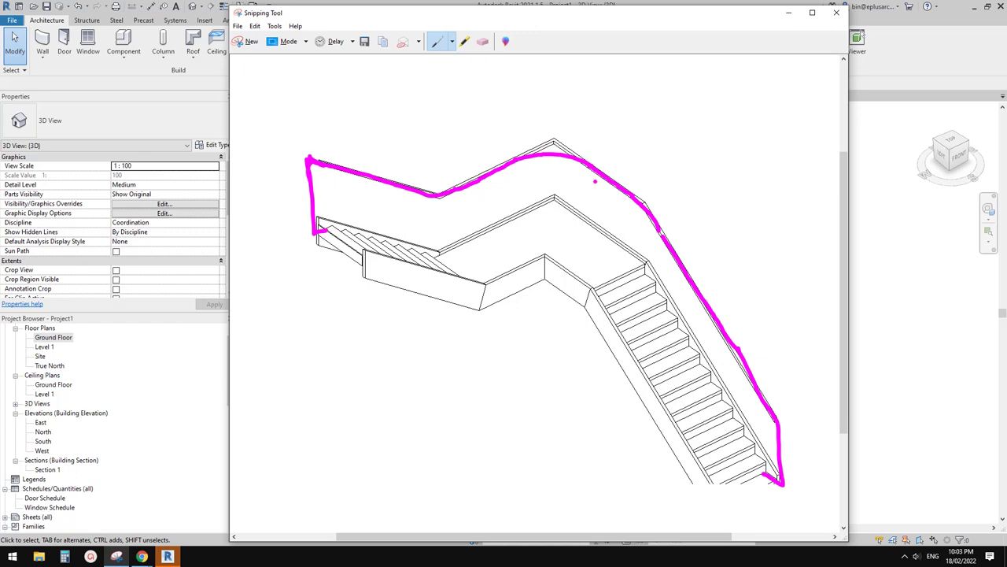
mouse_move(654, 222)
left_mouse_down()
mouse_move(665, 237)
mouse_move(661, 230)
left_mouse_up()
Step: Outline three work planes on the snip: a vertical one at the upper flight, a flat one at the landing and a vertical one at the lower flight
left_click_drag(249, 95, 269, 311)
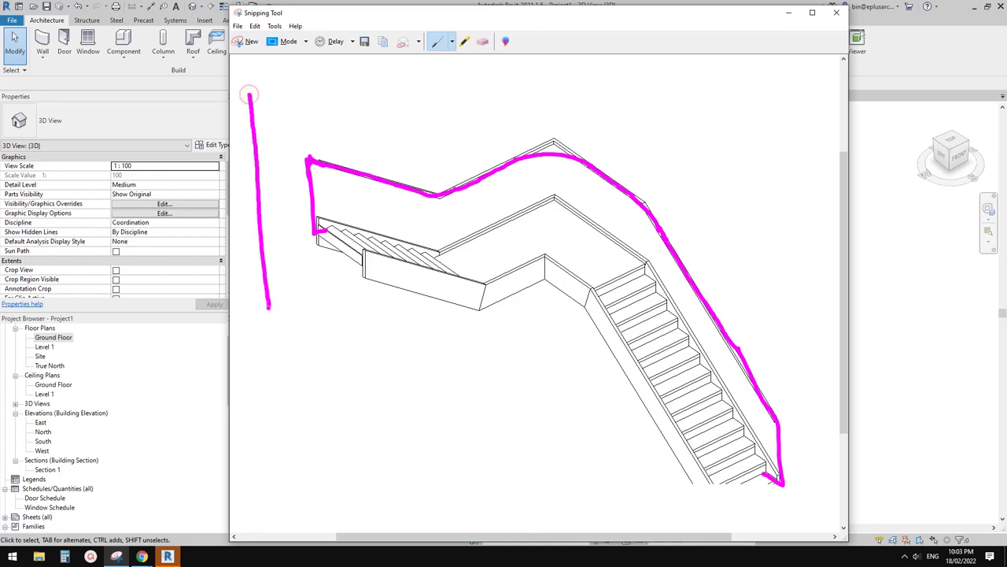
mouse_move(249, 100)
left_mouse_down()
mouse_move(499, 75)
mouse_move(497, 201)
mouse_move(483, 259)
left_mouse_up()
left_click_drag(271, 312, 494, 257)
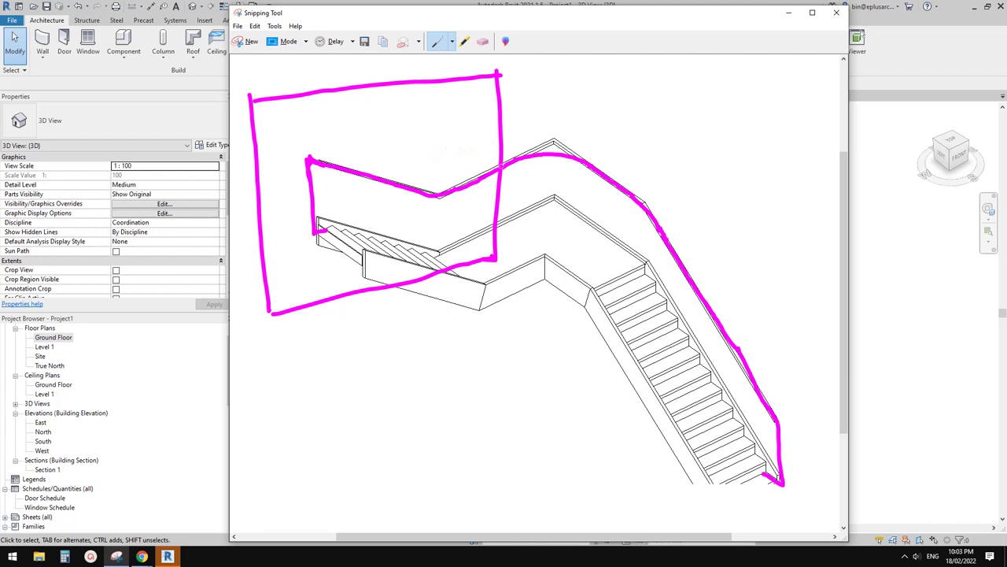
mouse_move(463, 136)
left_mouse_down()
mouse_move(551, 217)
mouse_move(647, 165)
left_mouse_up()
mouse_move(458, 137)
left_mouse_down()
mouse_move(578, 101)
mouse_move(657, 165)
left_mouse_up()
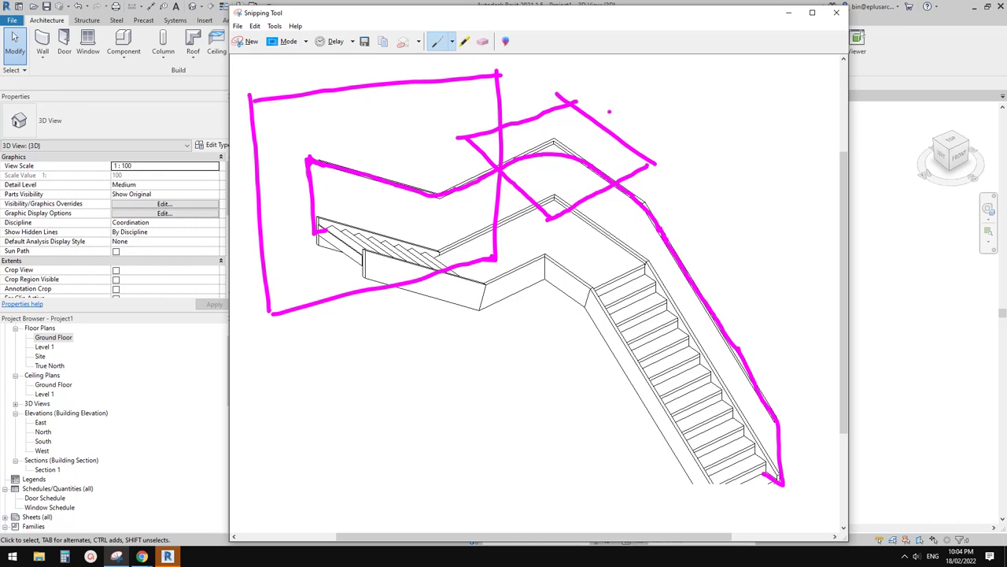
mouse_move(609, 104)
left_mouse_down()
mouse_move(627, 276)
mouse_move(653, 138)
mouse_move(827, 340)
mouse_move(815, 343)
mouse_move(819, 516)
mouse_move(720, 430)
mouse_move(620, 272)
left_mouse_up()
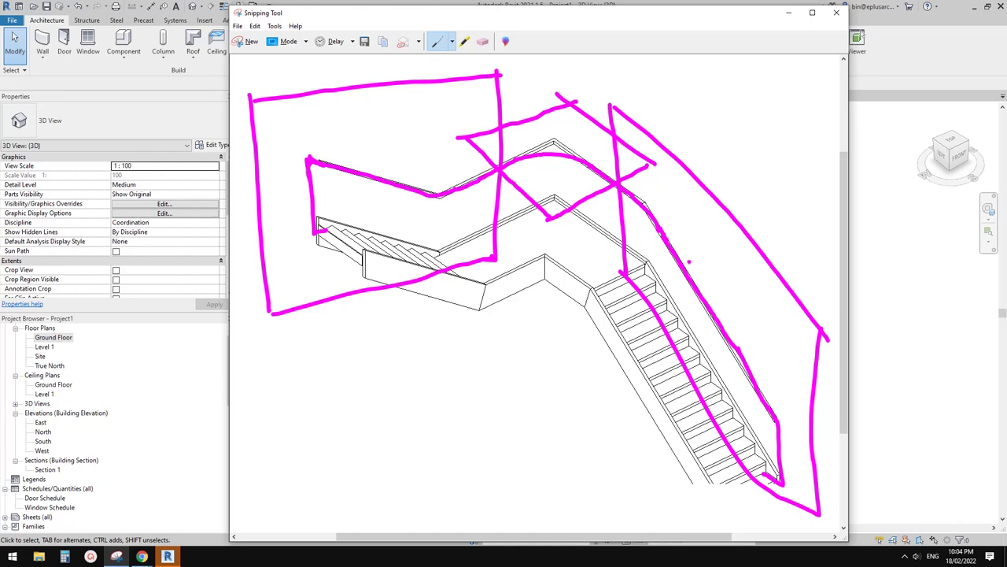
Step: Switch back to Revit and draw a horizontal reference plane along the upper flight's top rail in the Ground Floor plan, extending past both ends
left_click(902, 314)
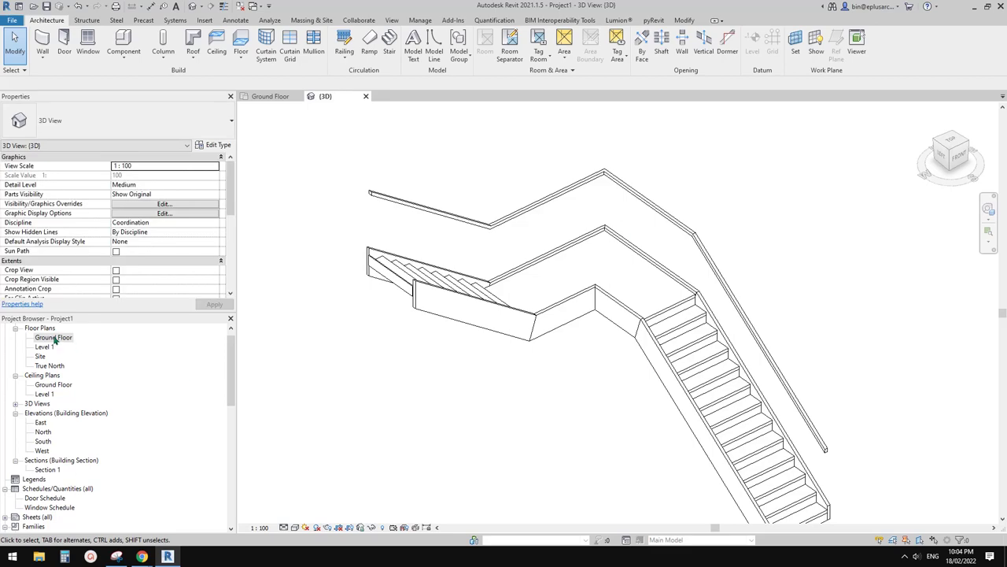
double_click(53, 338)
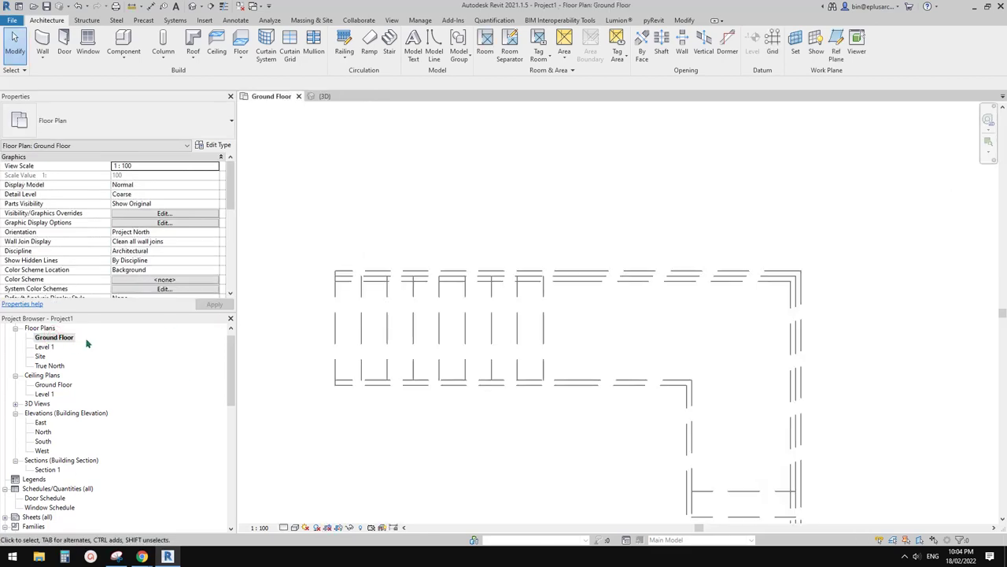
key("p")
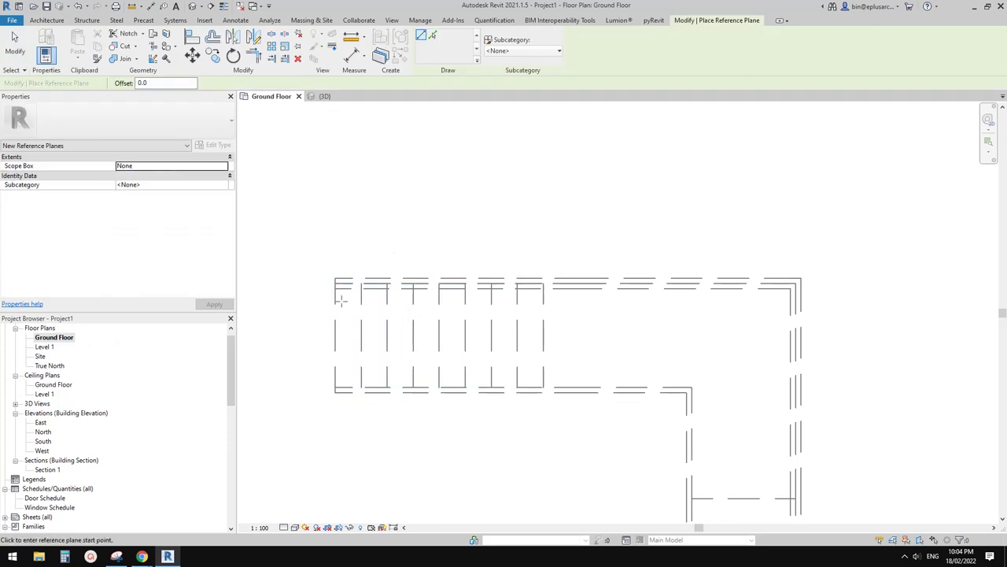
scroll(330, 279, "up", 3)
left_click(328, 279)
scroll(338, 281, "down", 4)
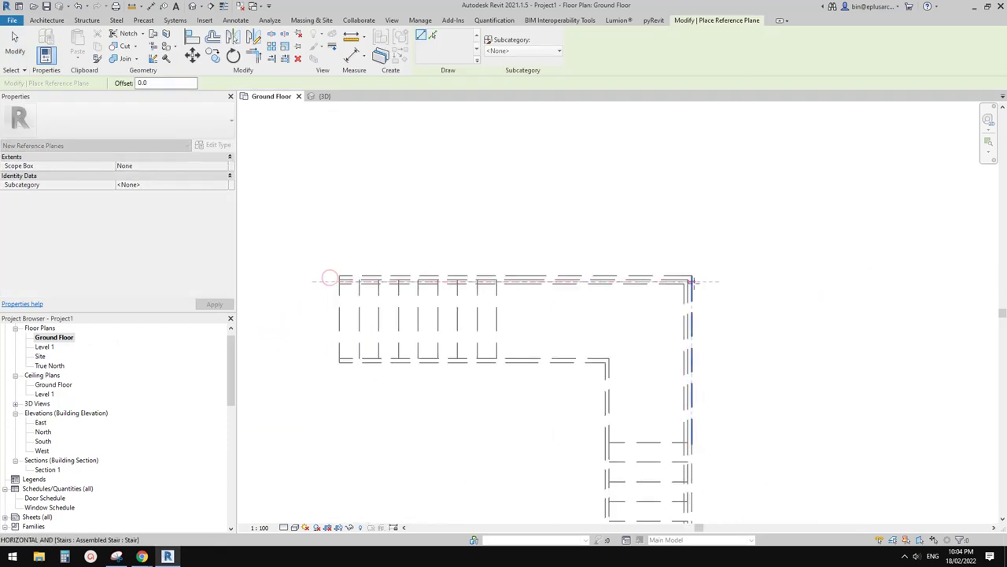
left_click(747, 281)
middle_click_drag(546, 281, 635, 276)
key("Escape")
key("Escape")
left_click(798, 275)
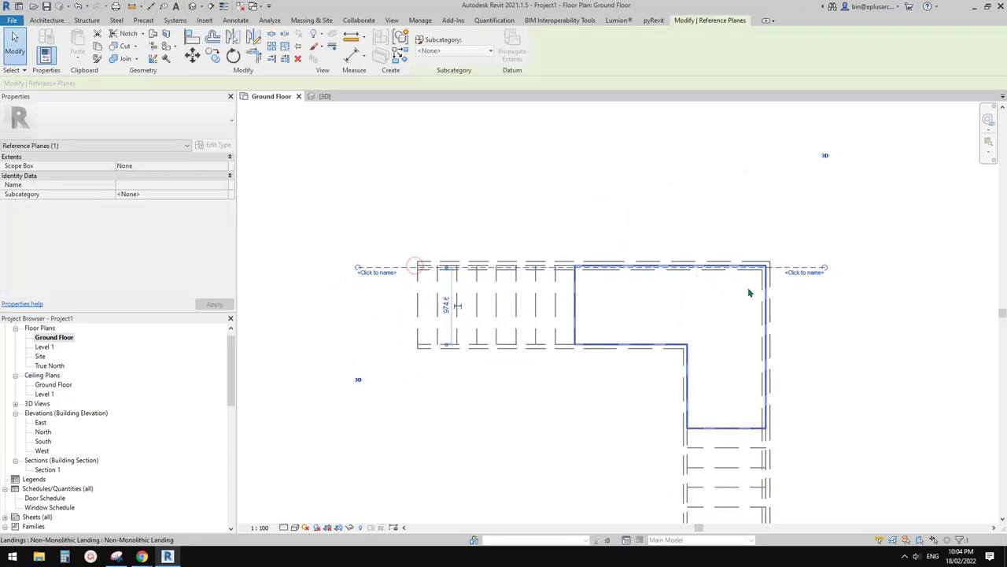
middle_click_drag(748, 287, 629, 256)
key("Escape")
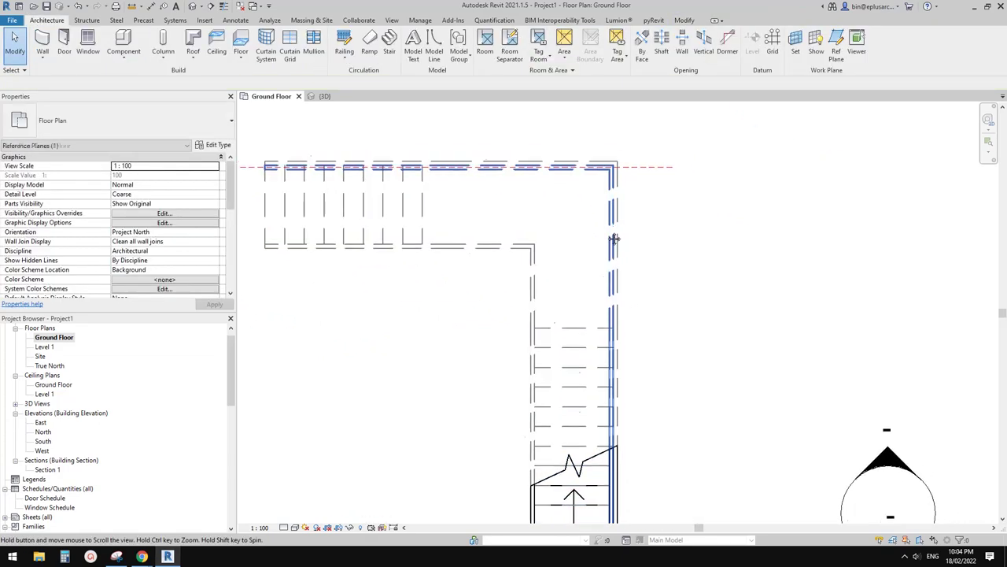
Step: Draw a vertical reference plane along the lower flight's top rail in the Ground Floor plan, extending past both ends
scroll(602, 240, "down", 1)
key("r")
key("p")
scroll(605, 193, "up", 3)
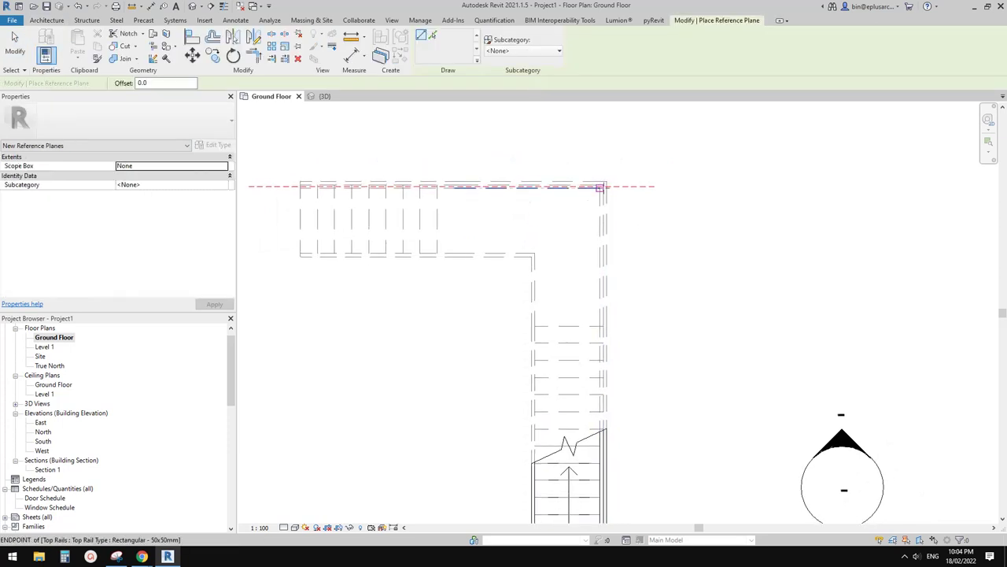
scroll(595, 184, "up", 1)
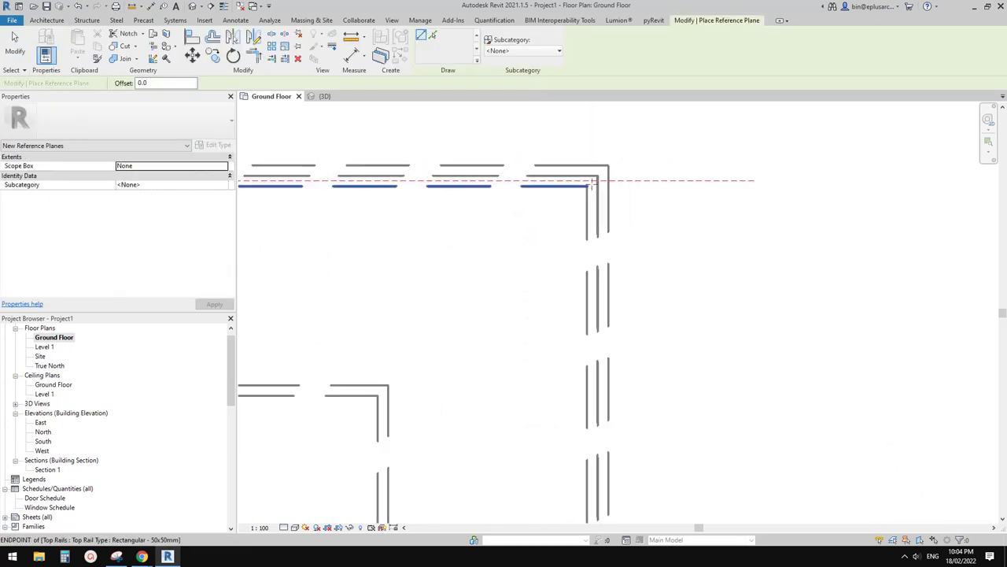
scroll(595, 248, "down", 2)
scroll(596, 228, "down", 1)
scroll(578, 361, "up", 4)
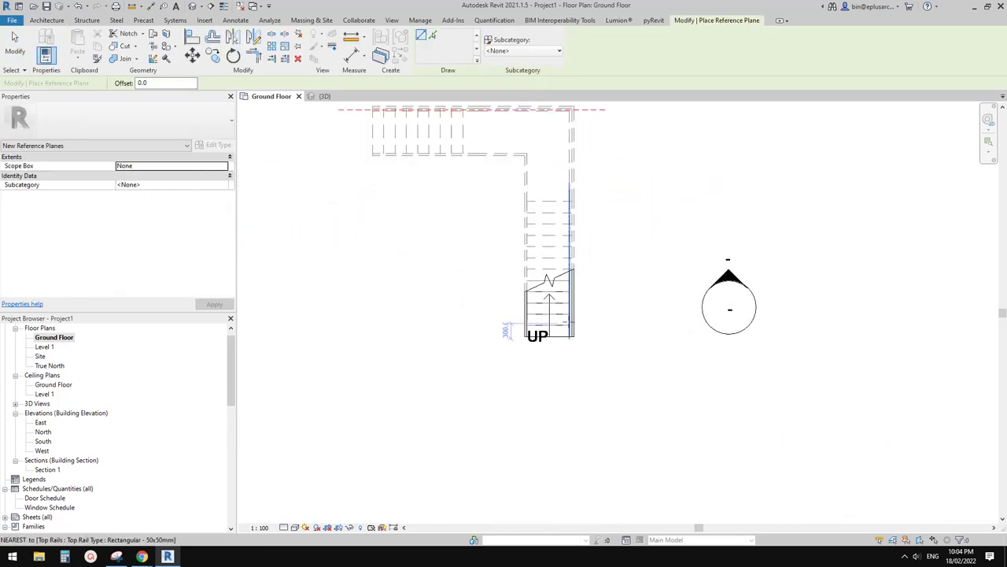
scroll(578, 361, "up", 2)
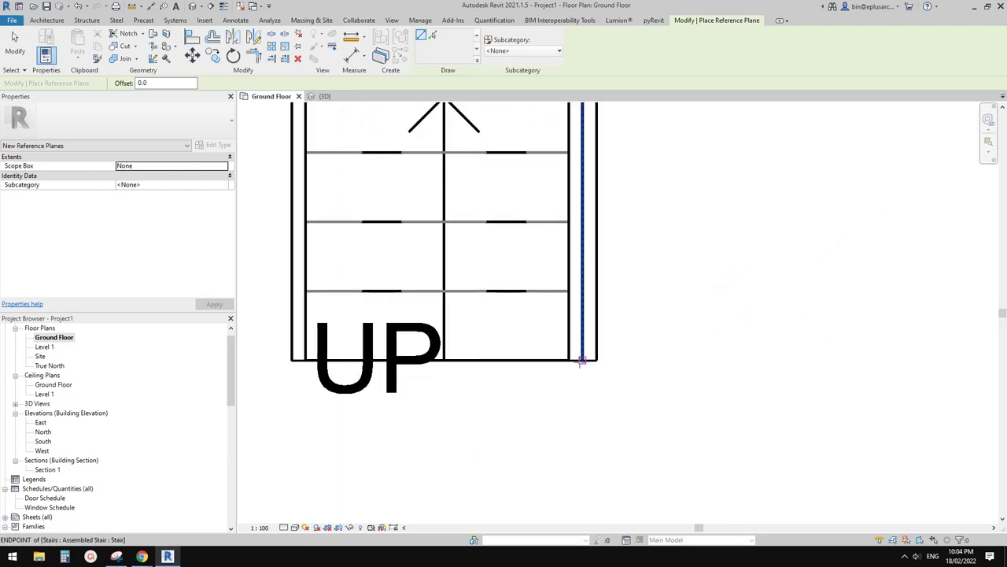
scroll(577, 359, "down", 3)
scroll(581, 271, "down", 3)
middle_click_drag(579, 271, 576, 386)
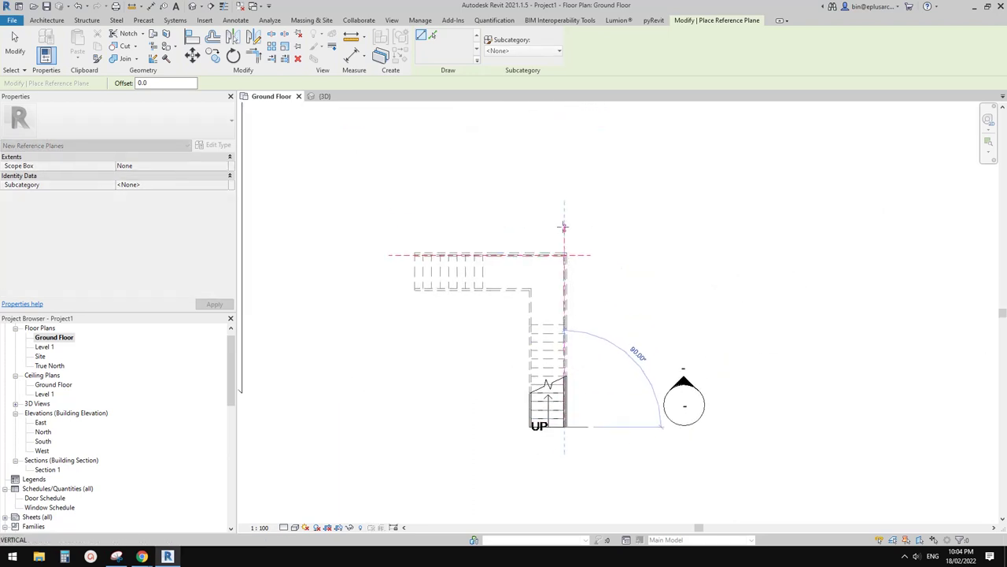
left_click(564, 225)
key("Escape")
key("Escape")
left_click(566, 244)
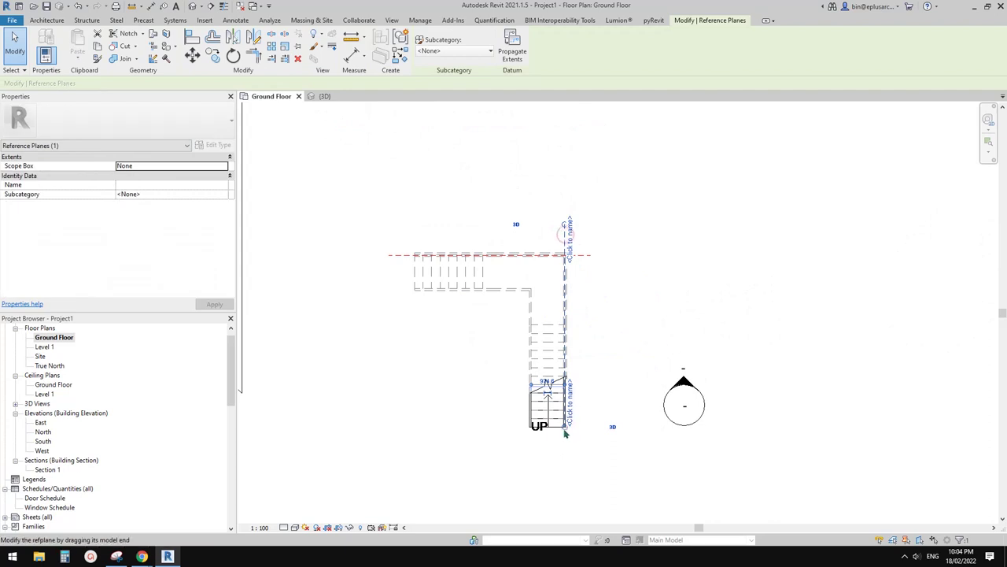
key("Escape")
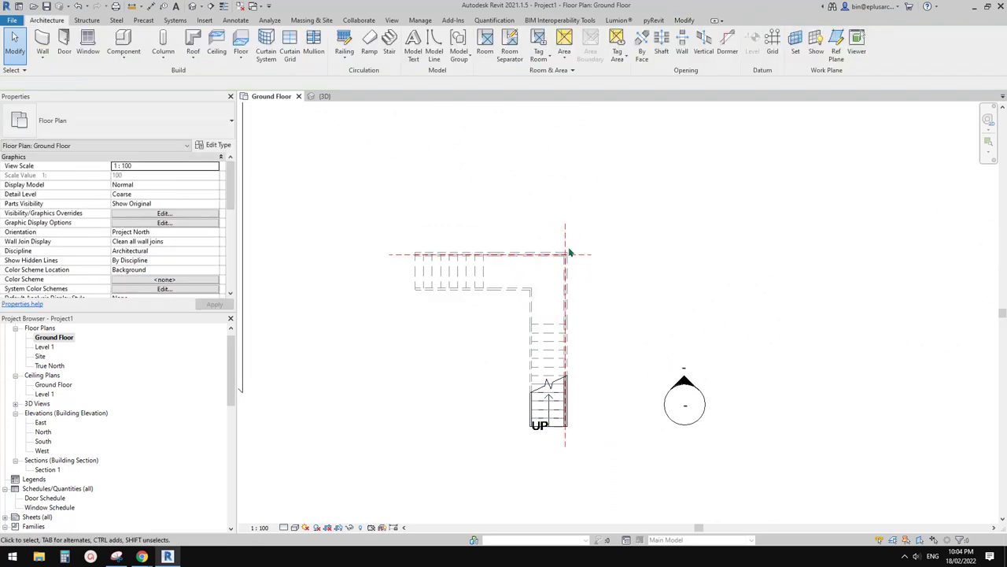
Step: Open the South elevation and look at the stair against the building
middle_click_drag(488, 339, 544, 295)
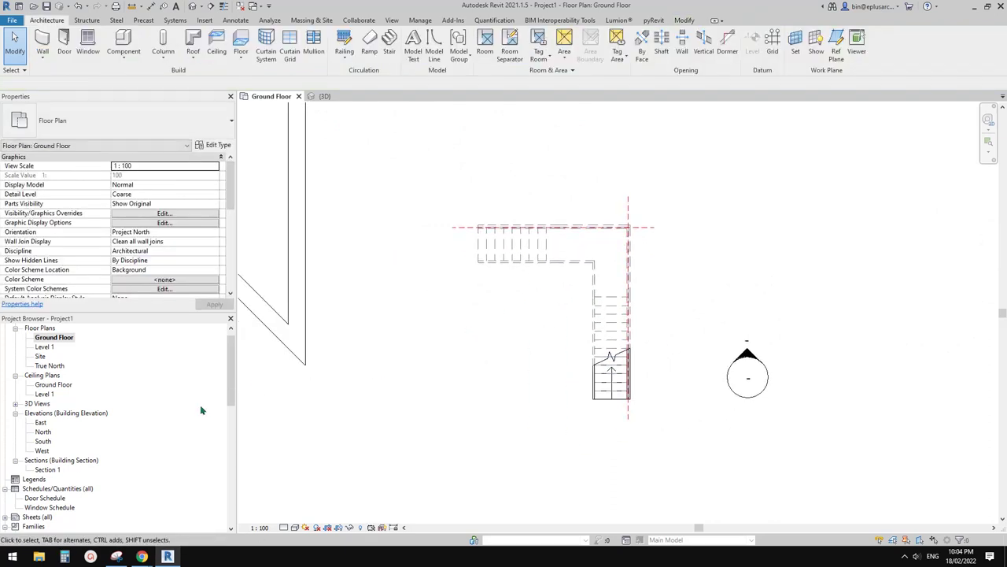
double_click(44, 442)
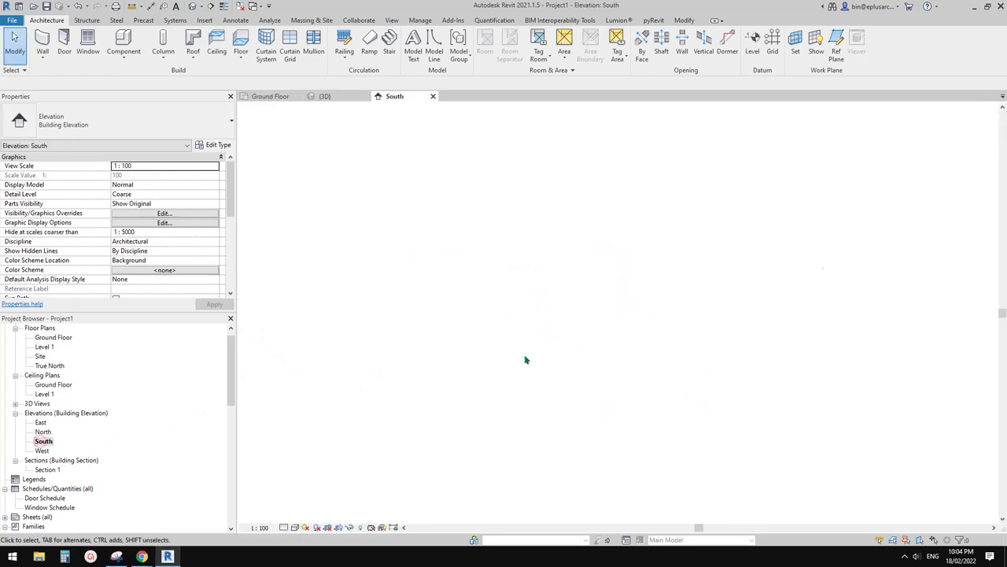
scroll(600, 345, "up", 2)
middle_click_drag(585, 349, 397, 336)
scroll(574, 346, "down", 1)
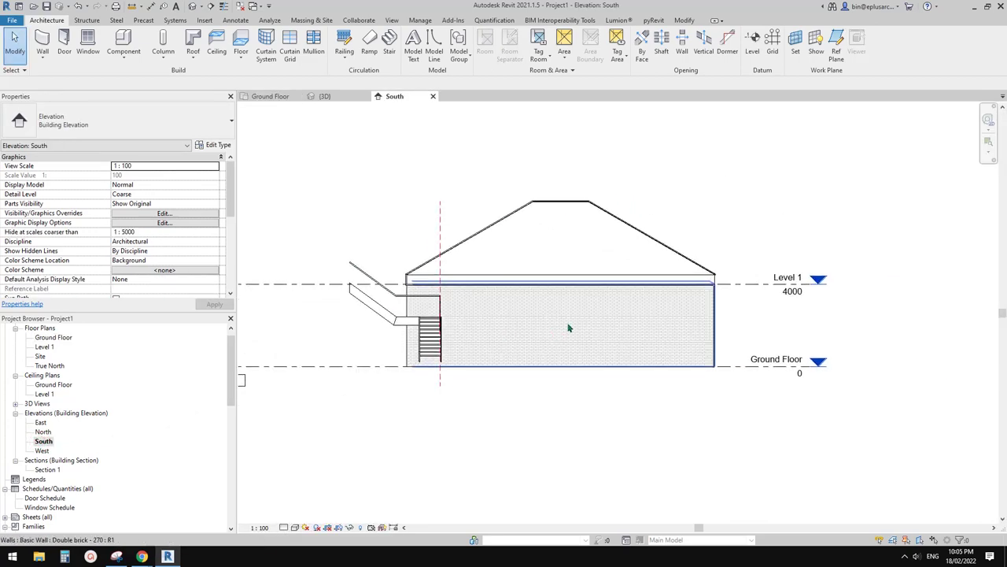
Step: Delete the building's walls and roof and the separate irregular outline in the 3D view, keeping only the stair with its rail
left_click(196, 5)
scroll(541, 300, "down", 5)
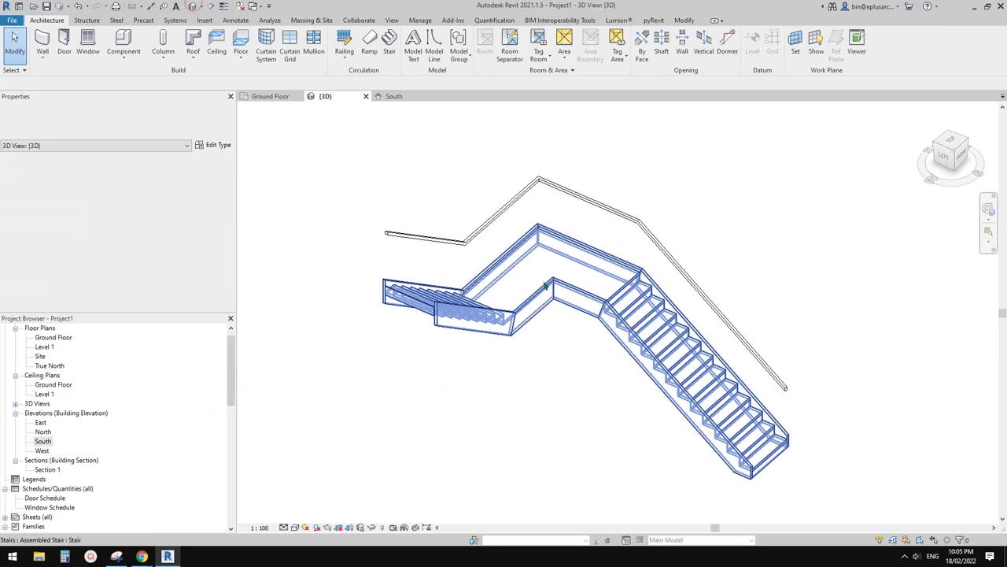
scroll(543, 300, "down", 1)
middle_click_drag(543, 301, 653, 330)
key("Tab")
left_click(565, 252)
scroll(569, 255, "down", 1)
middle_click_drag(591, 258, 575, 263)
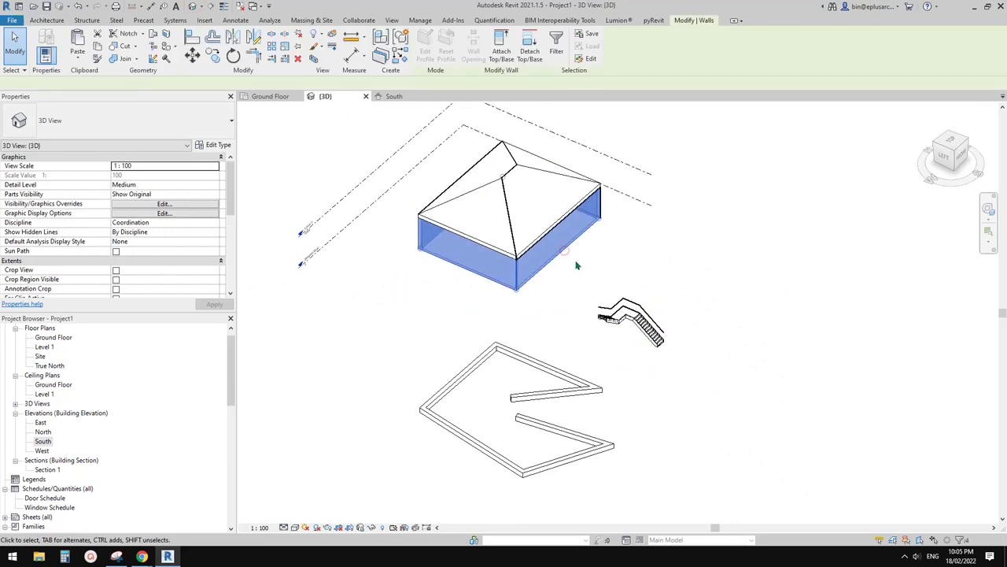
key("Delete")
left_click(543, 222)
key("Delete")
left_click(540, 211)
key("Delete")
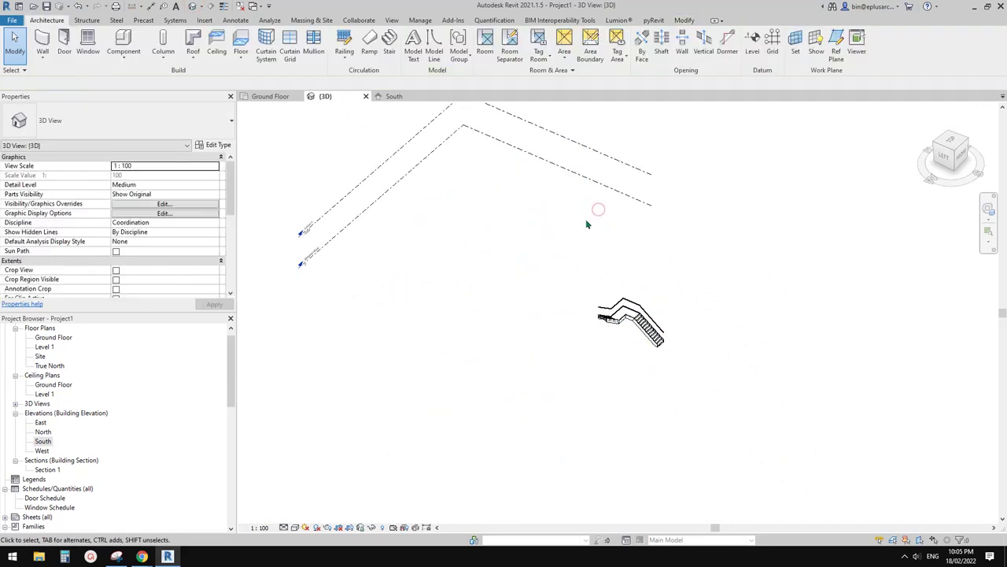
Step: Draw a horizontal reference plane in the South elevation from the landing rail's outer corner, level with the rail's centreline
middle_click_drag(653, 305, 627, 300)
scroll(628, 300, "up", 4)
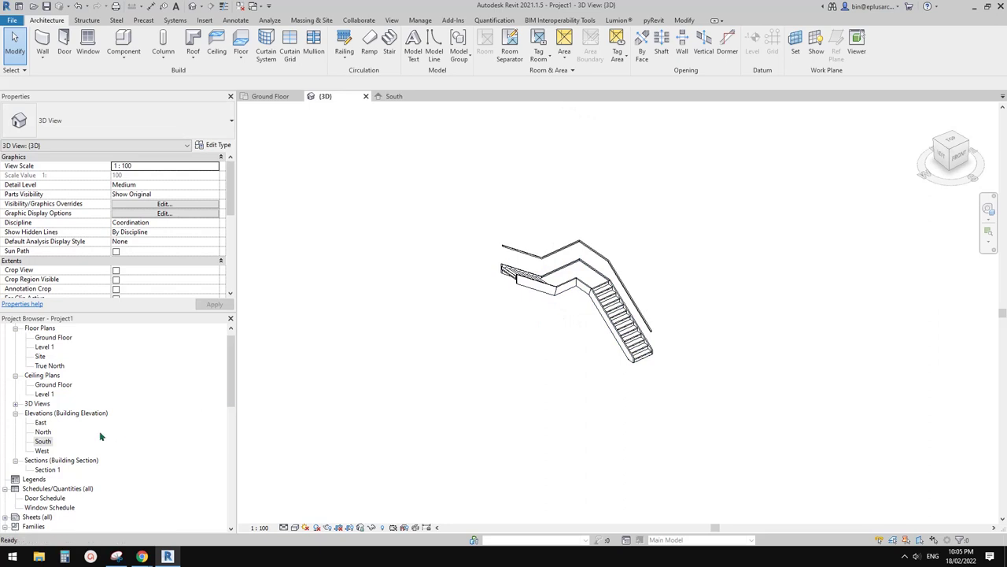
double_click(43, 442)
scroll(435, 255, "up", 3)
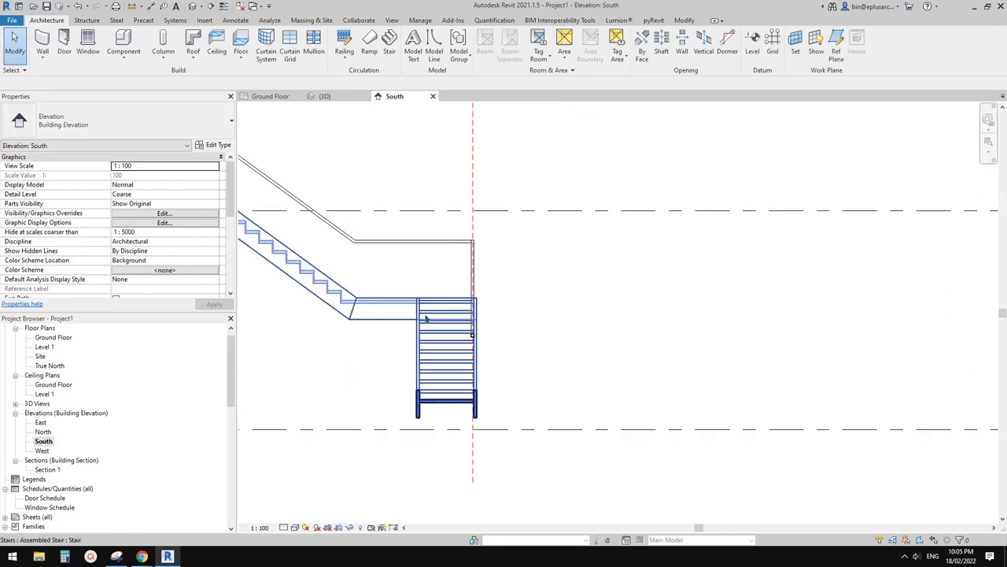
scroll(435, 256, "up", 2)
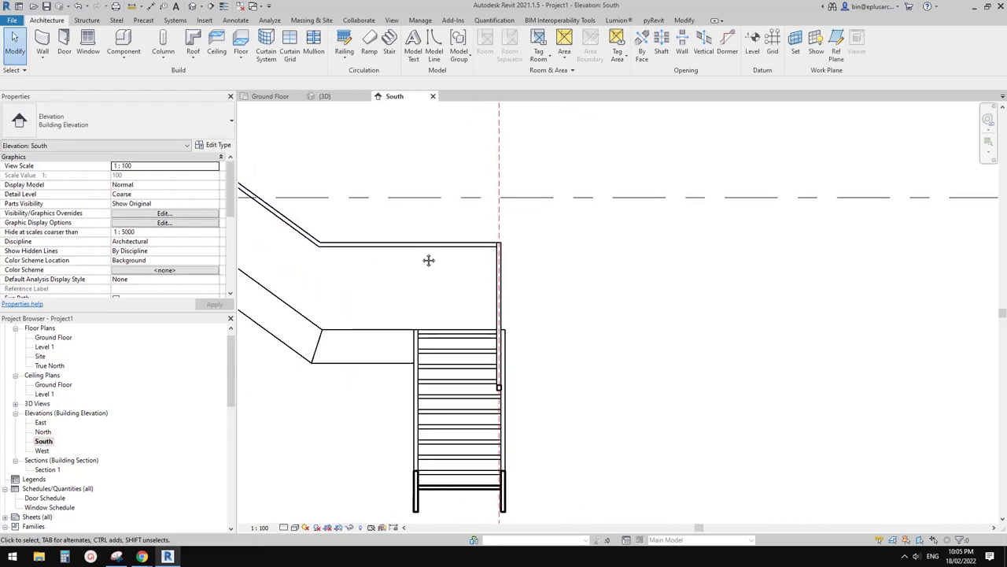
key("r")
key("p")
scroll(469, 248, "up", 4)
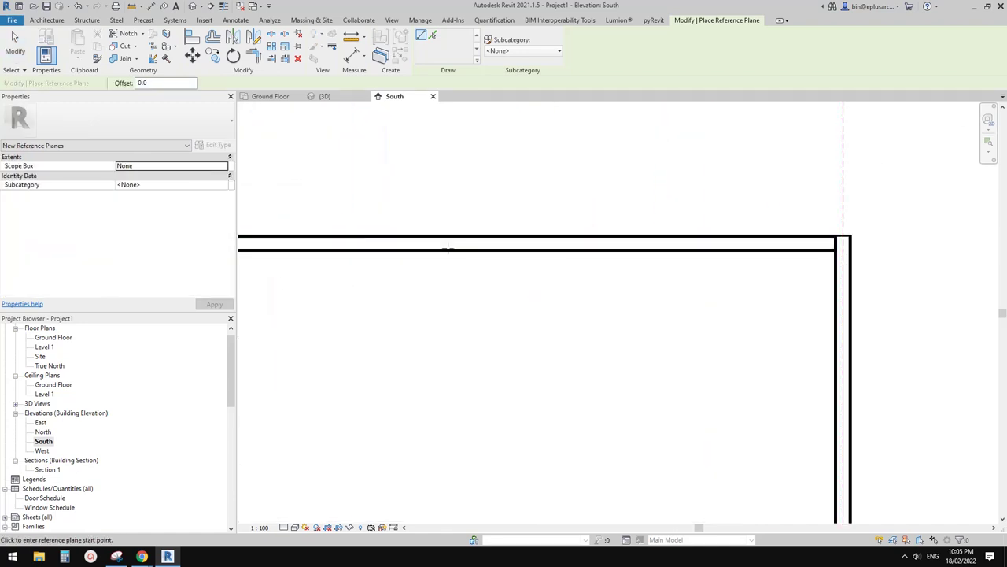
left_click(588, 235)
left_click(761, 235)
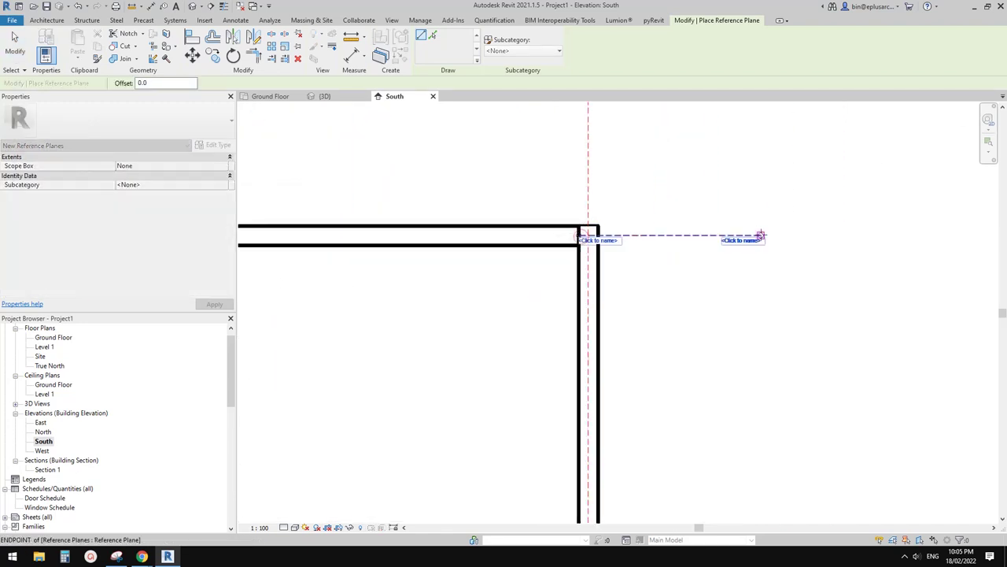
key("Escape")
key("Escape")
Step: Extend the horizontal reference plane along the landing rail past its bend into the upper flight
left_click(684, 235)
scroll(650, 249, "down", 4)
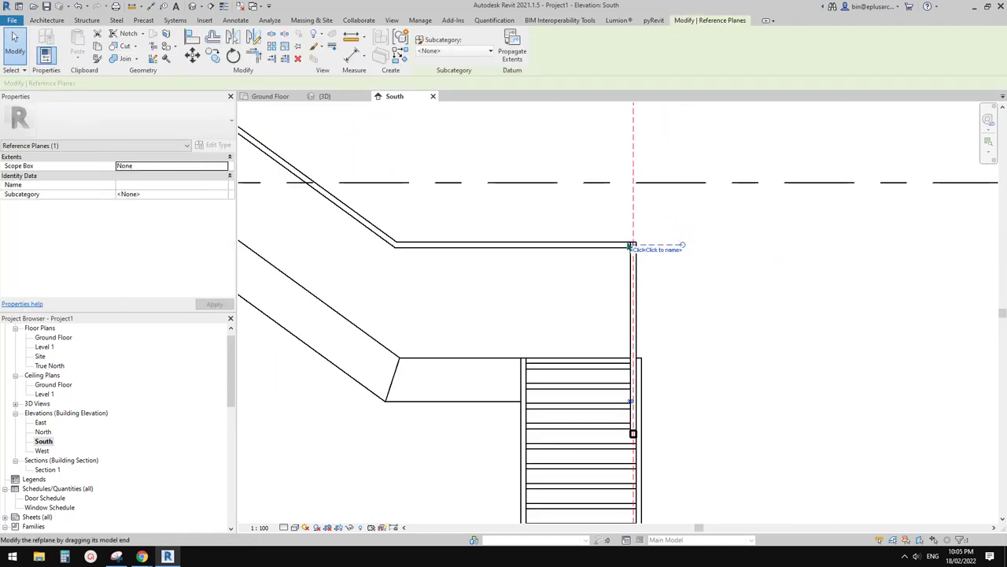
left_click_drag(630, 244, 366, 247)
left_click(669, 240)
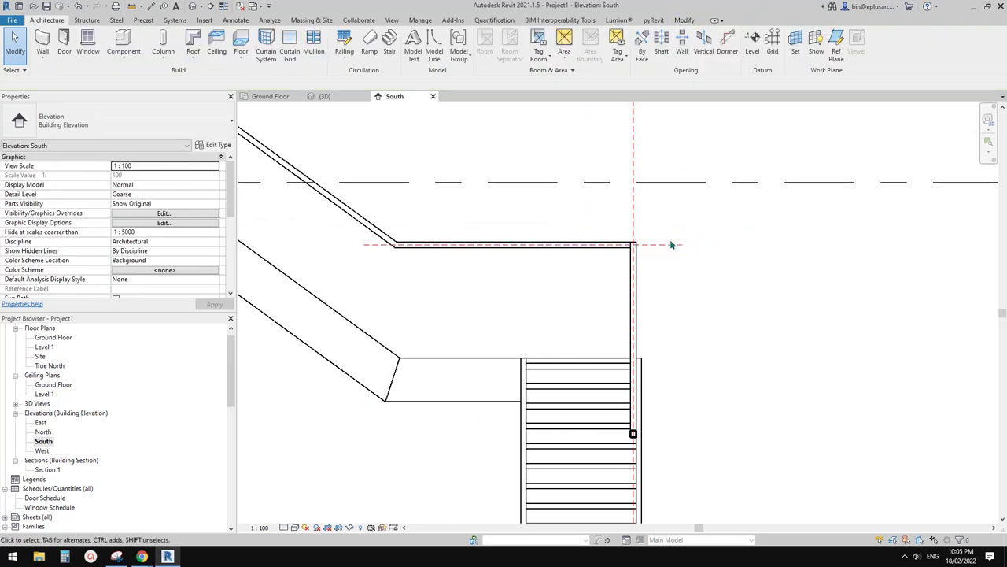
Step: Stretch the landing reference plane further beyond the rail's outer corner and name it h
left_click(680, 246)
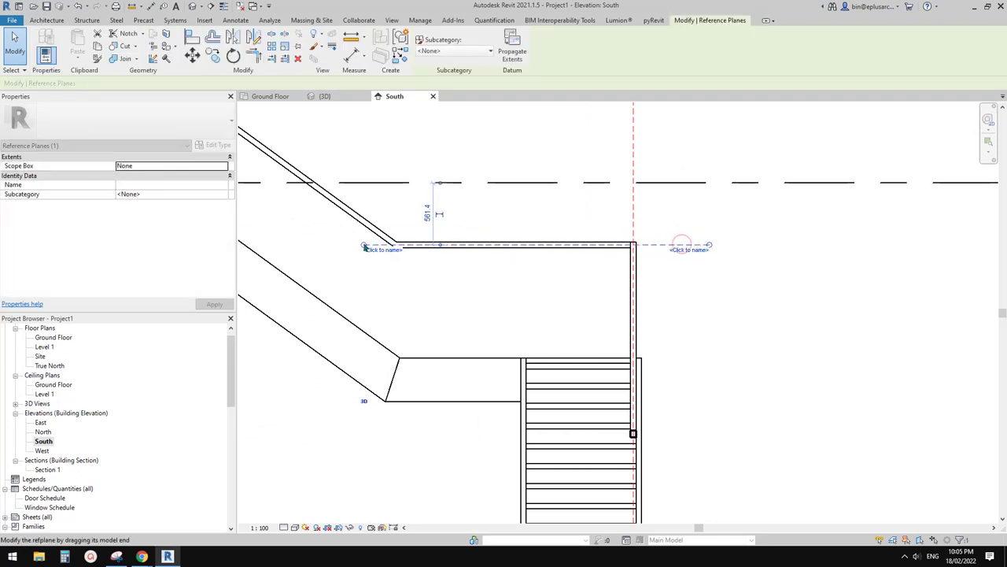
left_click(690, 249)
type("h")
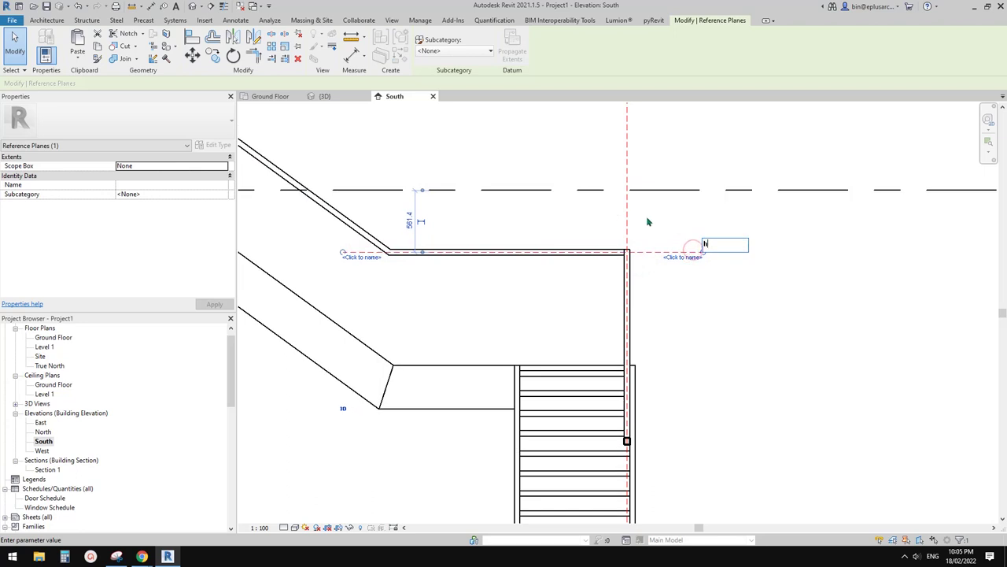
key("Return")
scroll(653, 259, "down", 3)
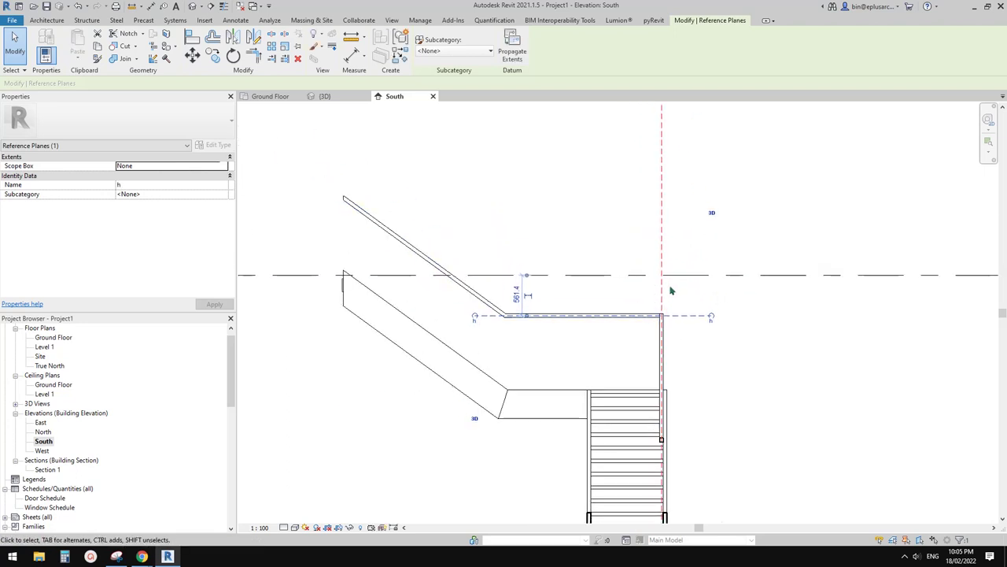
Step: Name the reference plane along the upper flight v1 in the Ground Floor plan
double_click(53, 338)
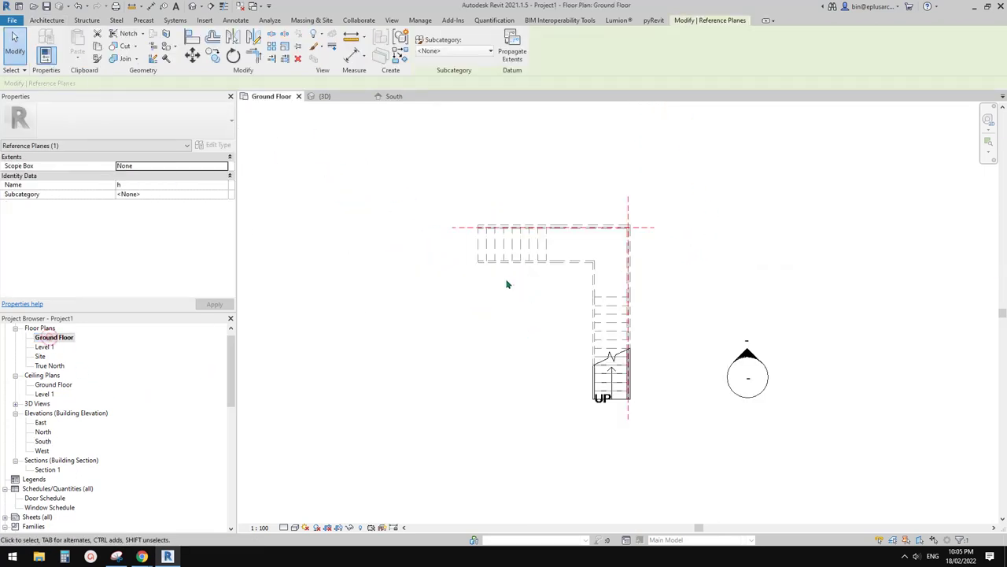
scroll(455, 267, "up", 2)
left_click(444, 269)
type("v1")
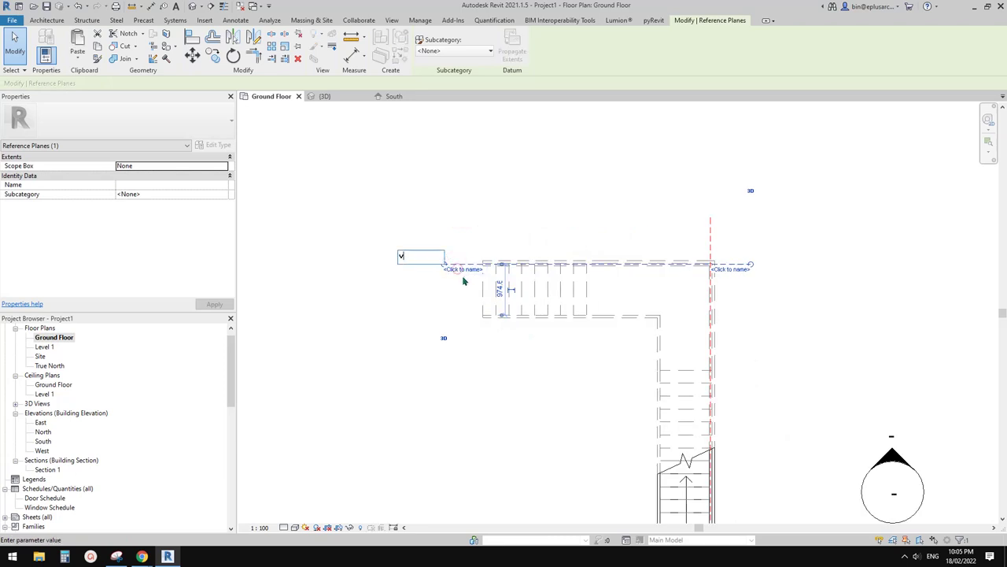
key("Return")
middle_click_drag(546, 266, 532, 268)
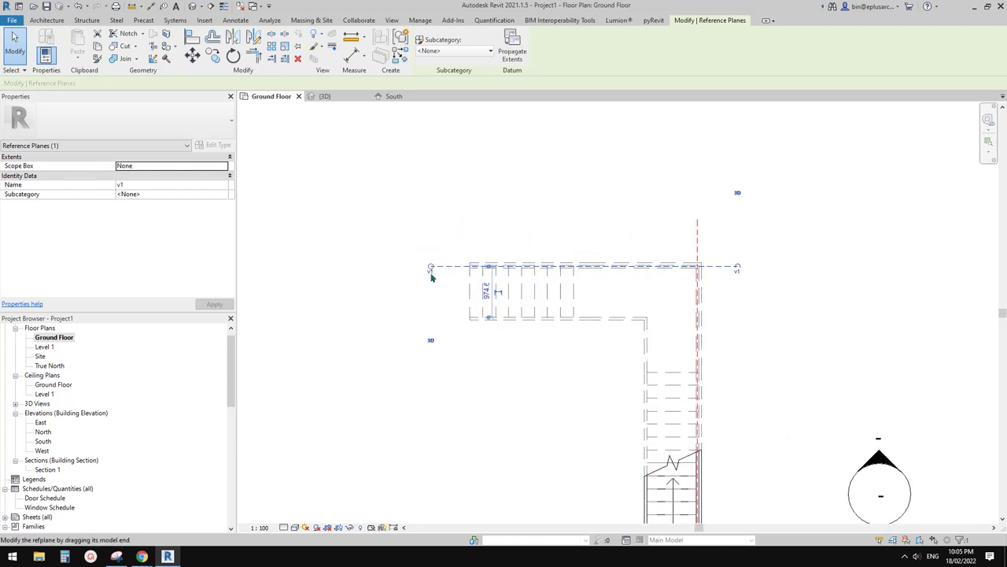
Step: Name the reference plane along the lower flight in the Ground Floor plan
left_click(699, 247)
left_click(702, 230)
type("vel ")
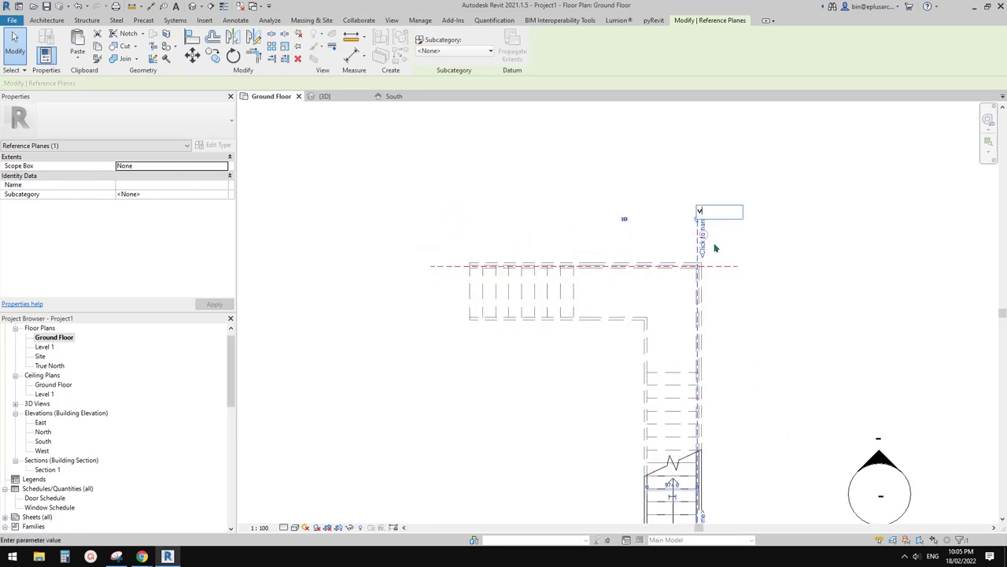
type("1")
left_click(783, 262)
middle_click_drag(545, 238, 525, 208)
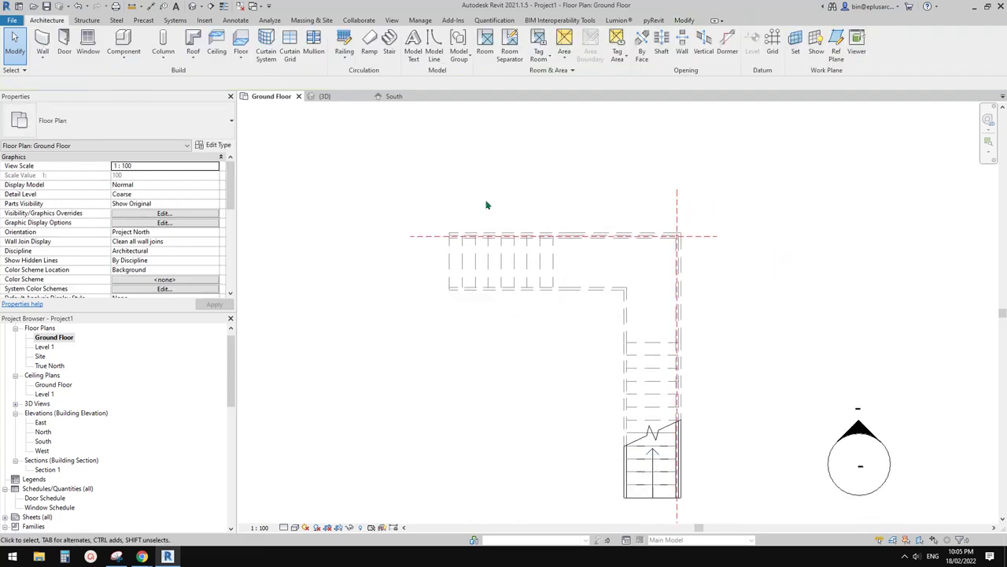
Step: Delete the 1100mm railing from the stair in the 3D view
left_click(196, 8)
scroll(532, 263, "up", 4)
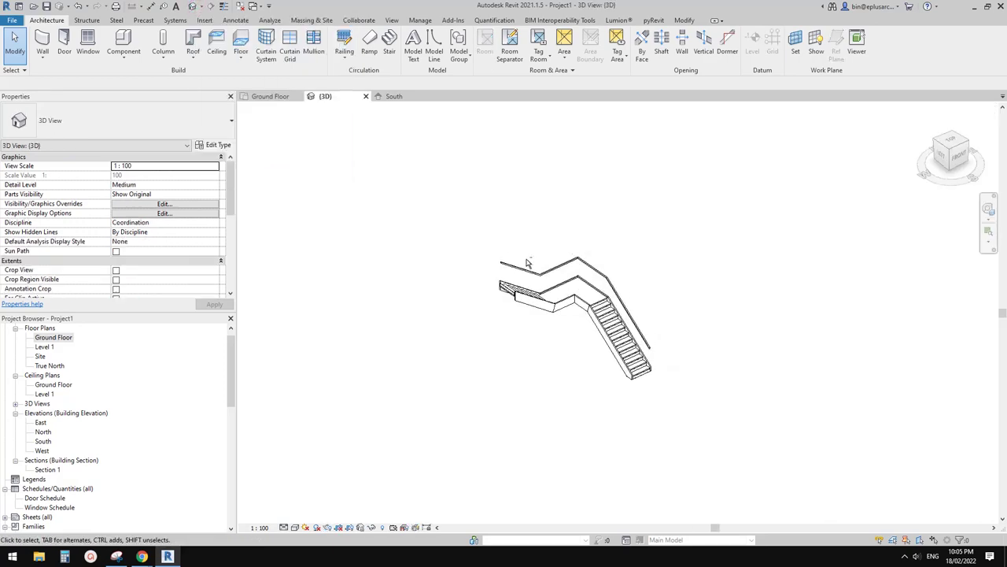
mouse_move(533, 262)
middle_mouse_down("shift")
mouse_move(564, 279)
mouse_move(556, 250)
mouse_move(543, 259)
middle_mouse_up("shift")
left_click(124, 57)
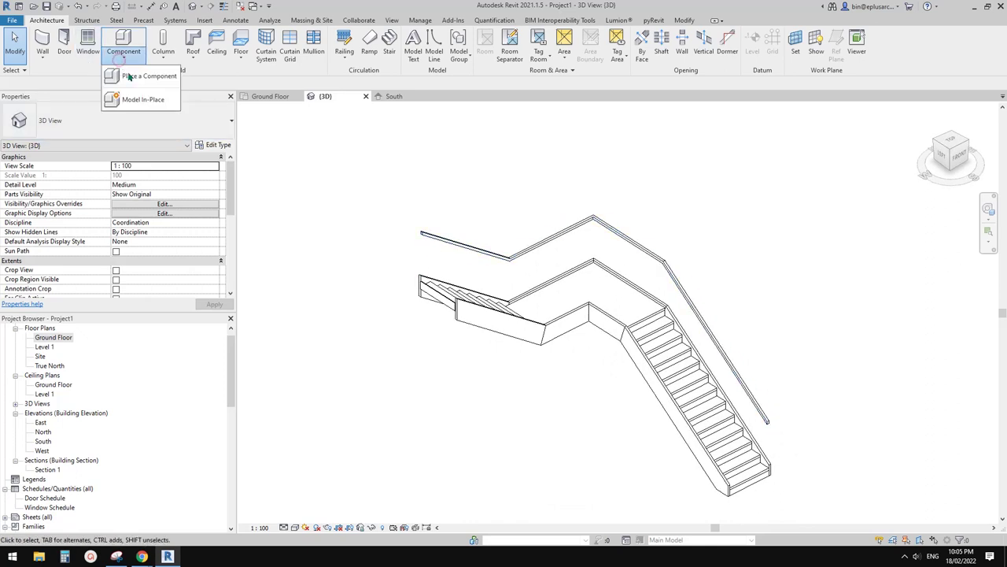
left_click(549, 202)
left_click(551, 239)
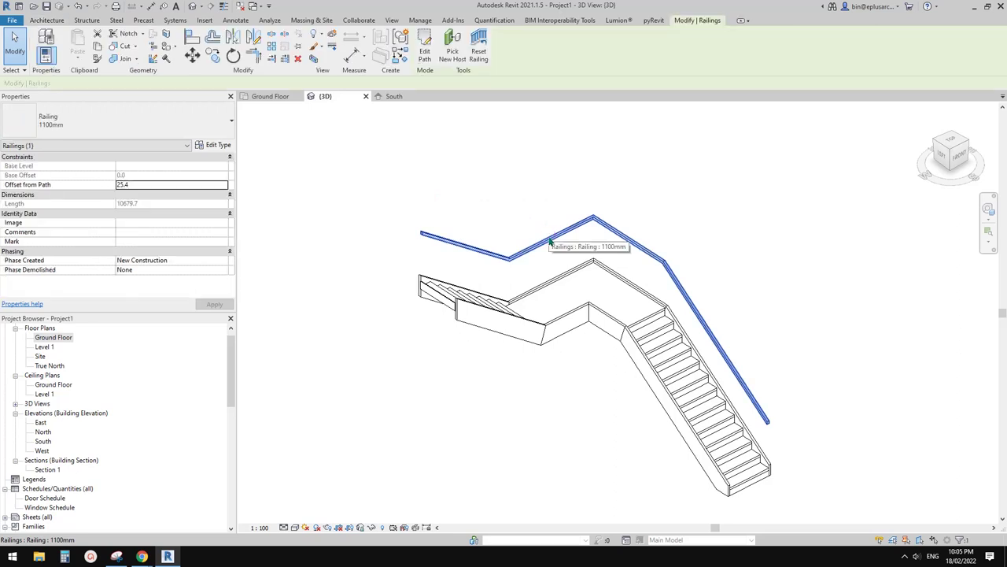
key("Delete")
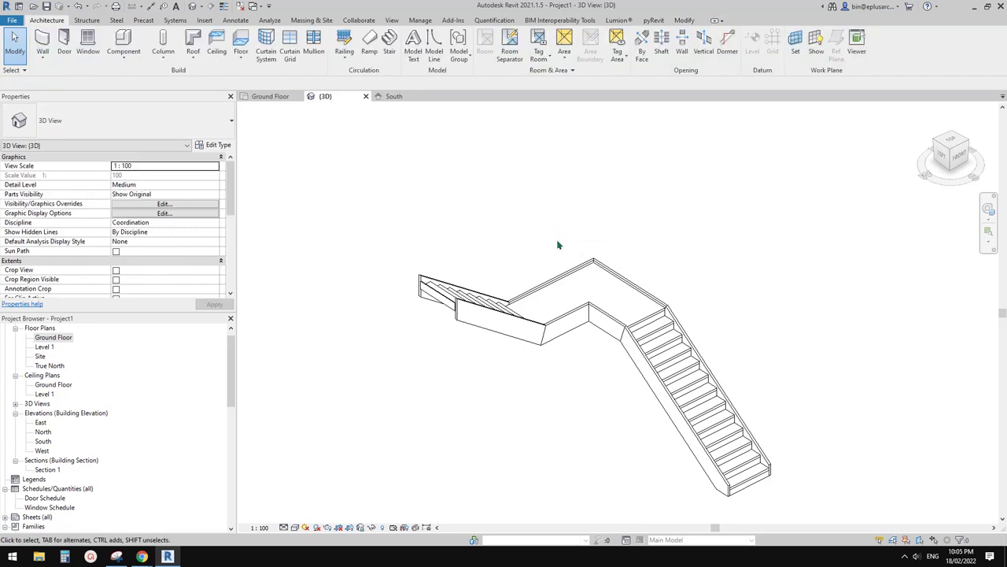
middle_click_drag(558, 250, 587, 294, "shift")
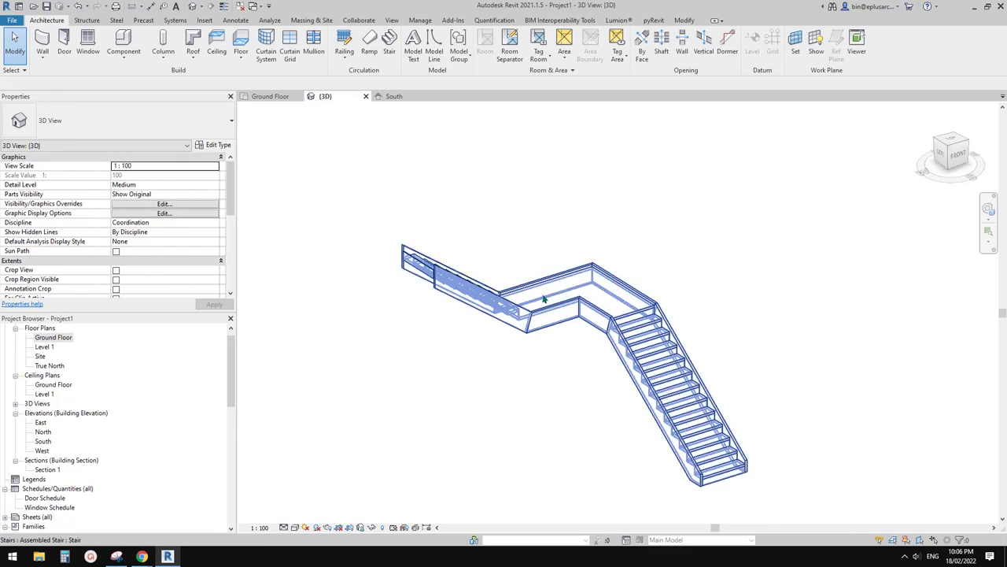
left_click(556, 300)
middle_click_drag(639, 348, 661, 280, "shift")
scroll(600, 299, "up", 1)
middle_click_drag(601, 299, 711, 404, "shift")
middle_click_drag(605, 318, 510, 313, "shift")
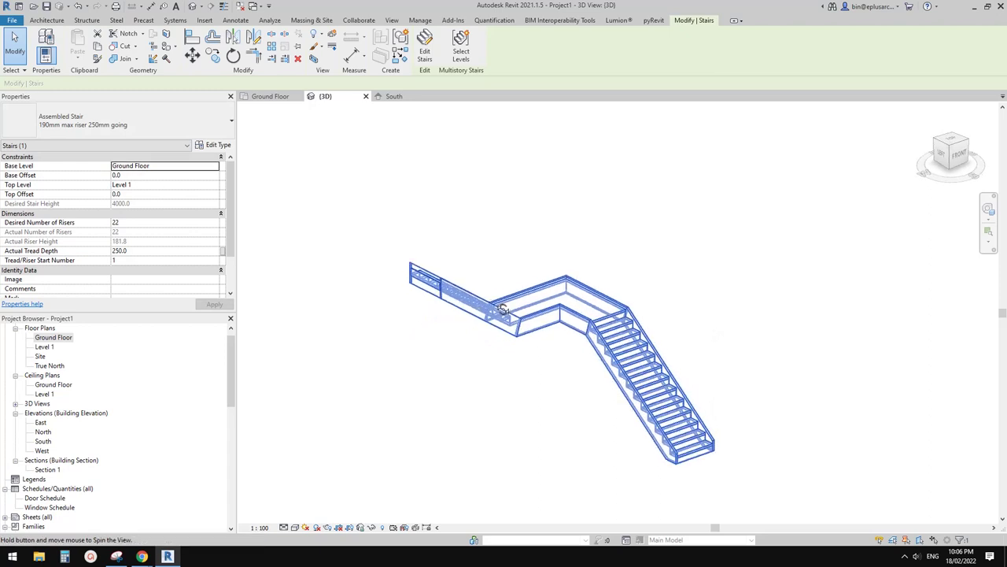
Step: Create an in-place model in the Generic Models category, keeping the suggested name
left_click(56, 23)
left_click(123, 58)
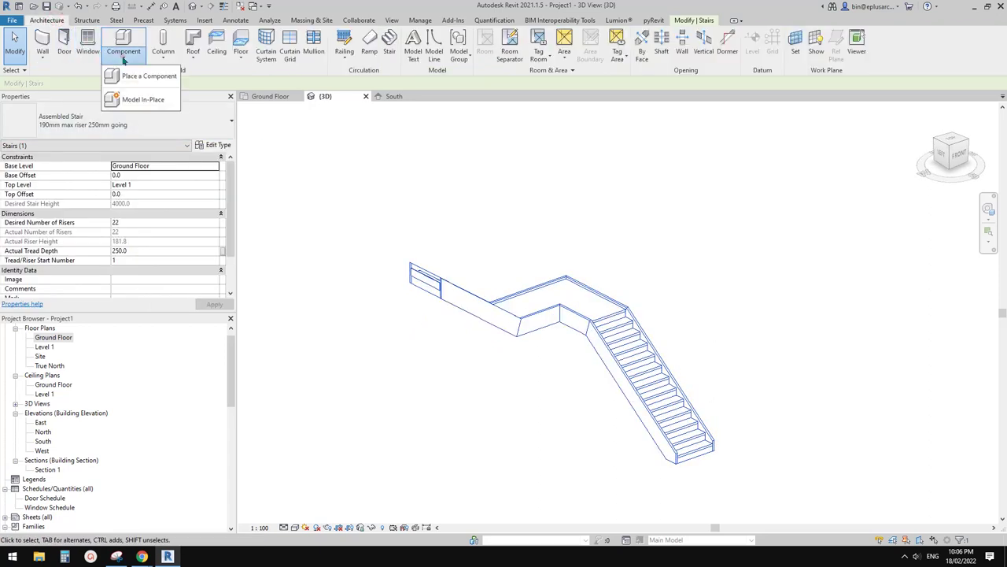
left_click(144, 96)
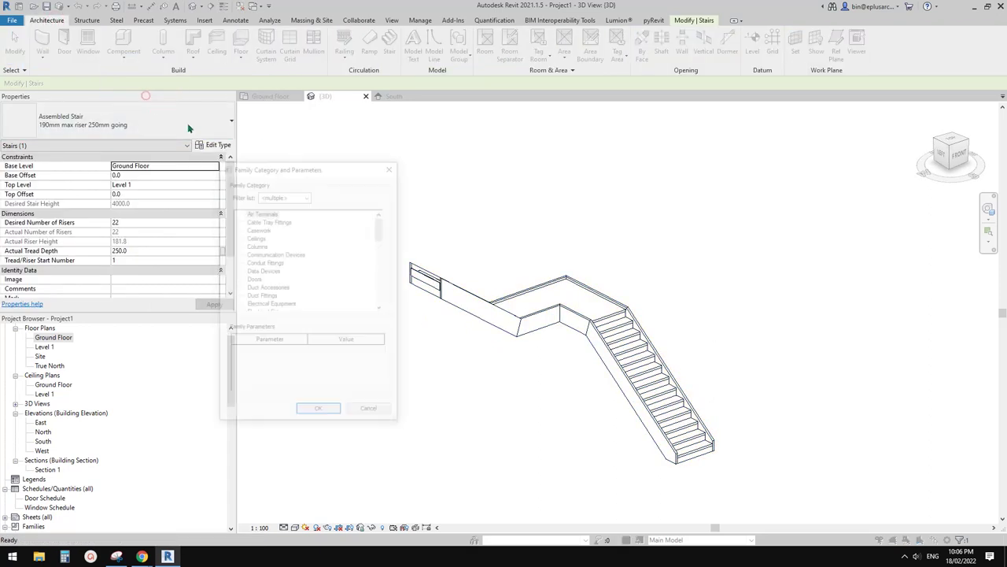
left_click(276, 253)
key("g")
scroll(270, 308, "down", 1)
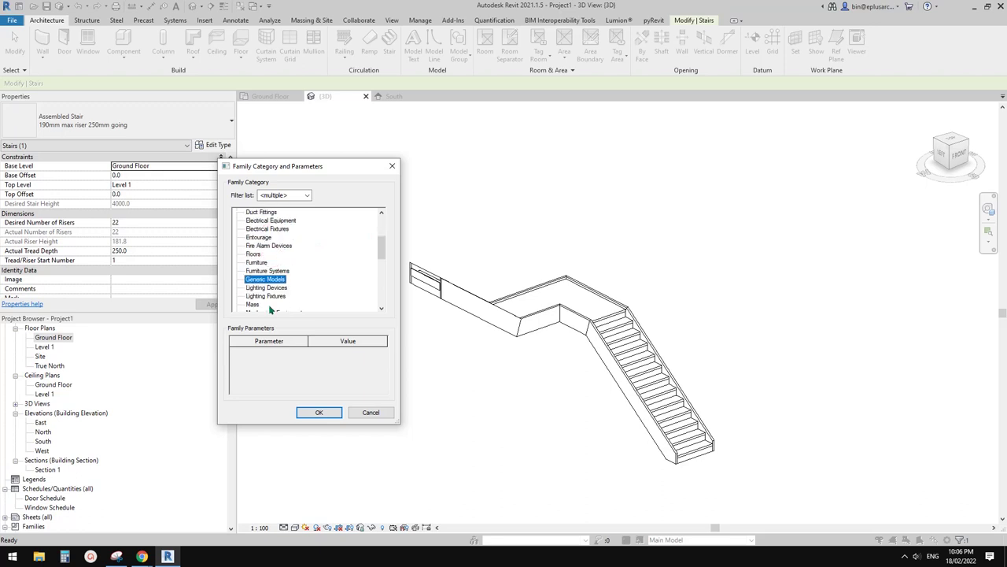
left_click(320, 412)
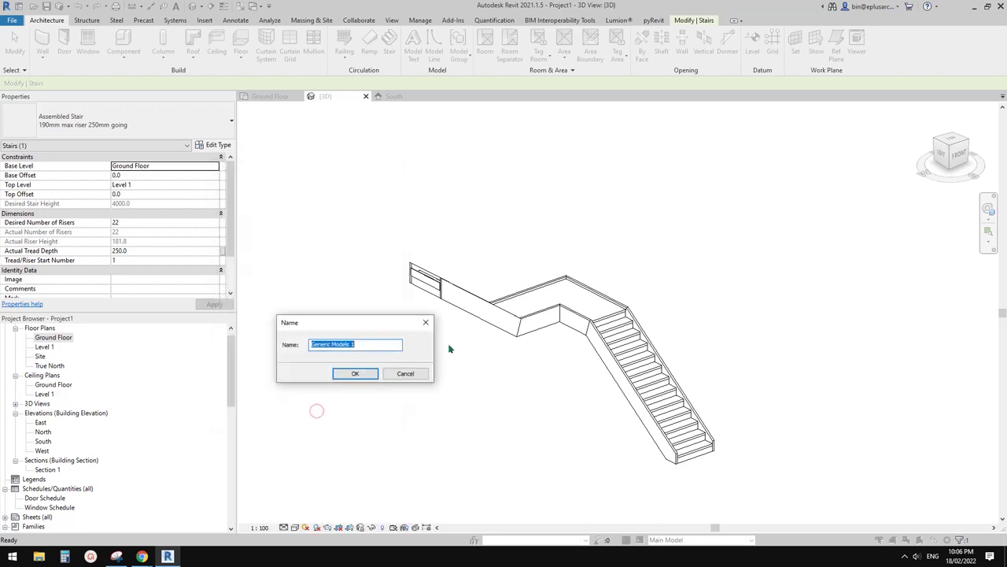
left_click(366, 376)
mouse_move(510, 275)
middle_mouse_down("shift")
mouse_move(526, 315)
mouse_move(535, 260)
mouse_move(527, 270)
middle_mouse_up("shift")
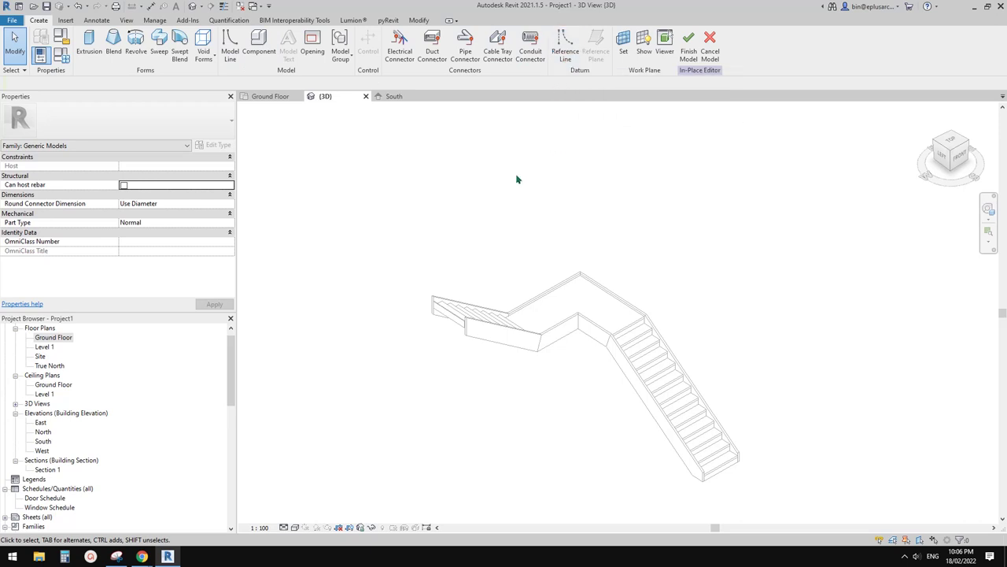
mouse_move(510, 208)
middle_mouse_down()
mouse_move(524, 214)
mouse_move(514, 233)
mouse_move(500, 209)
middle_mouse_up()
scroll(531, 241, "down", 1)
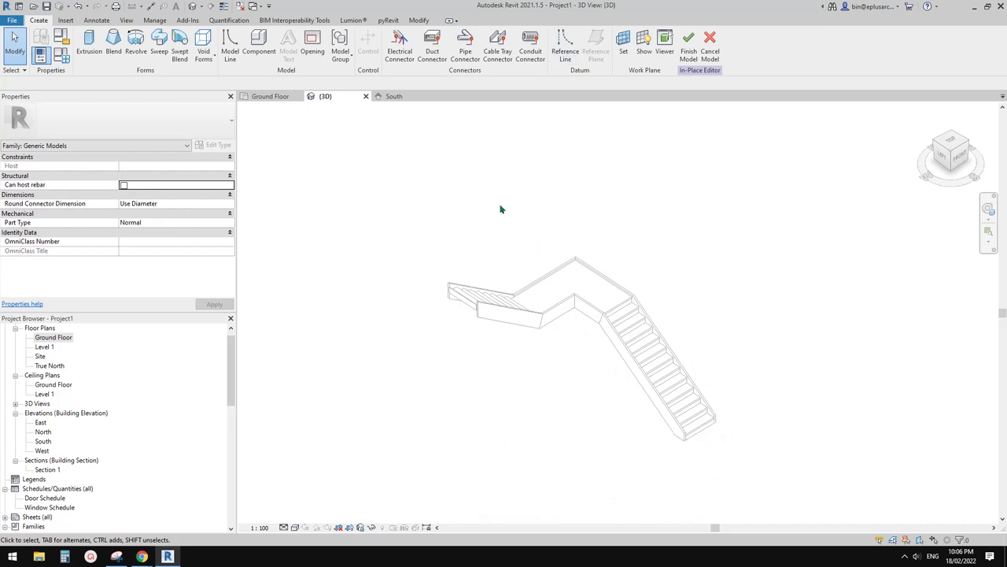
Step: Set Reference Plane : v1 as the work plane for the reference lines and show it in the 3D view
left_click(564, 45)
middle_click_drag(539, 266, 547, 281)
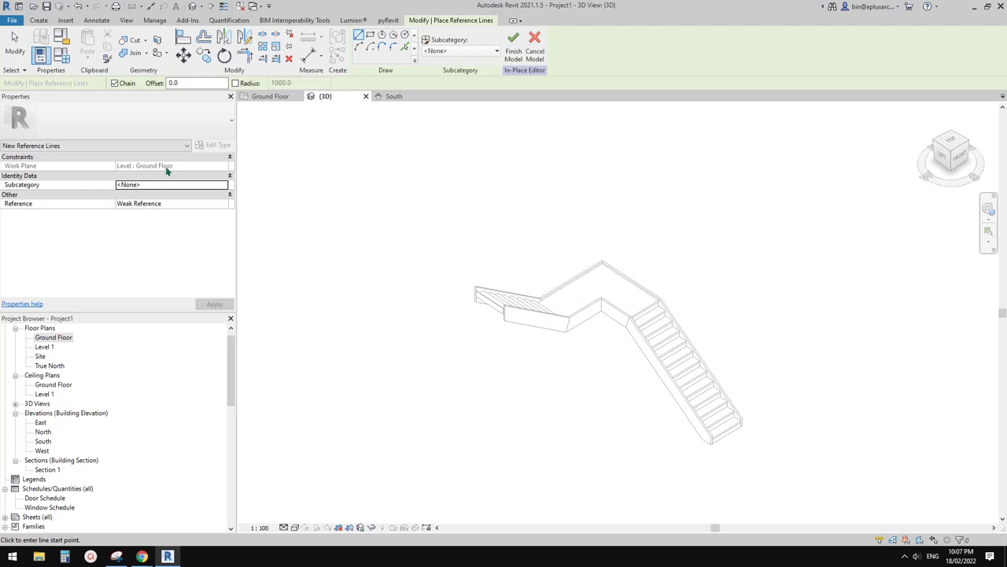
left_click(38, 20)
left_click(625, 44)
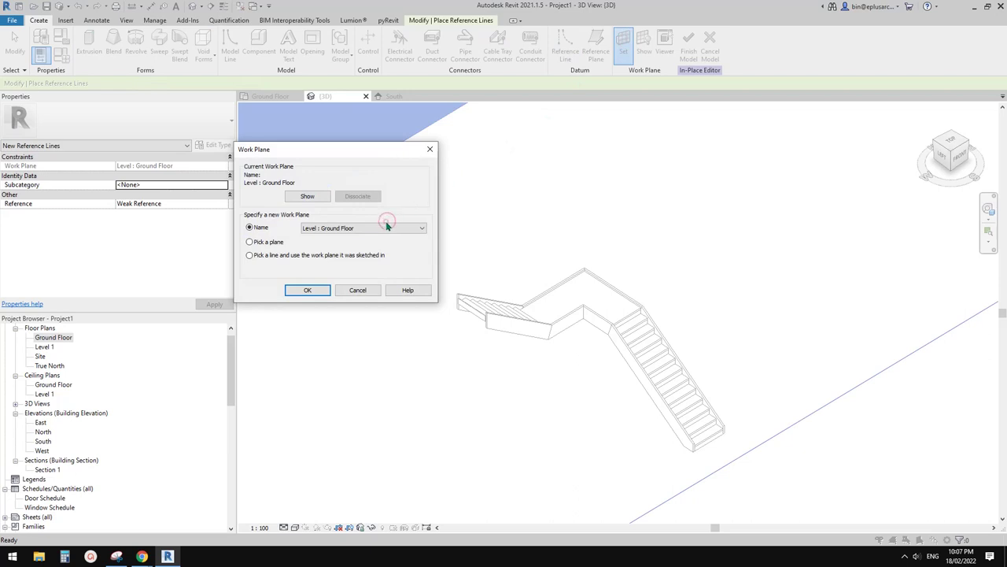
left_click(377, 229)
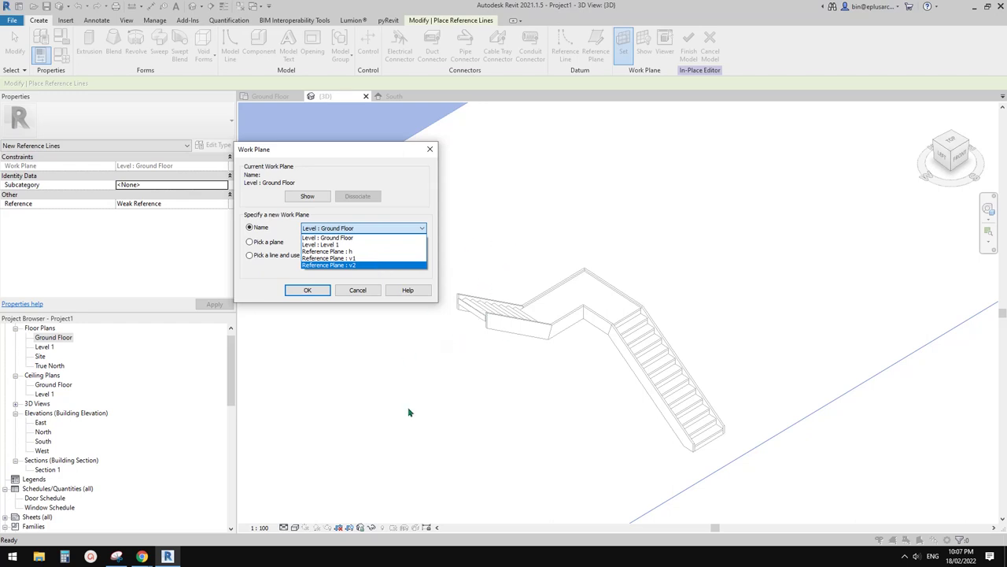
left_click(352, 258)
left_click(308, 289)
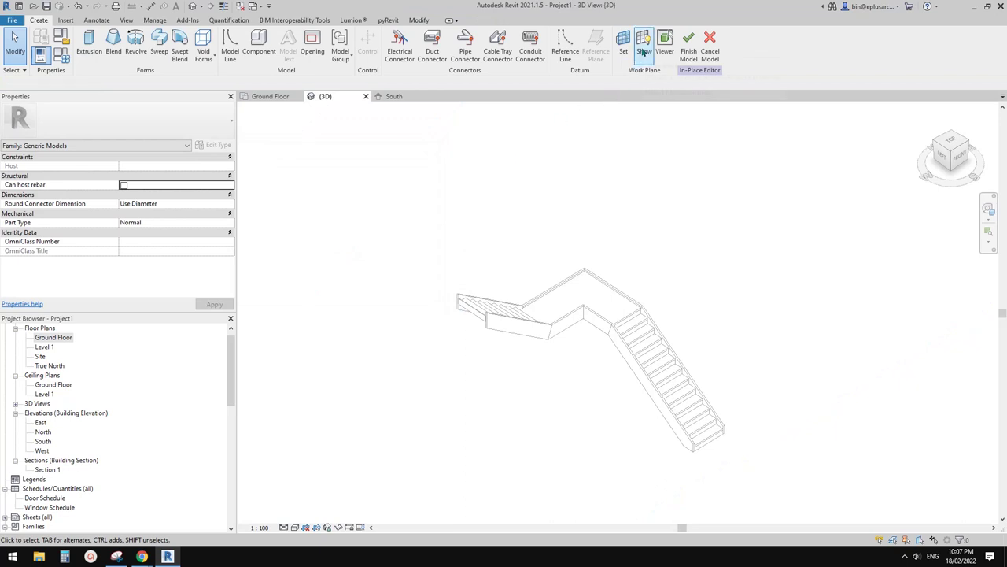
left_click(643, 51)
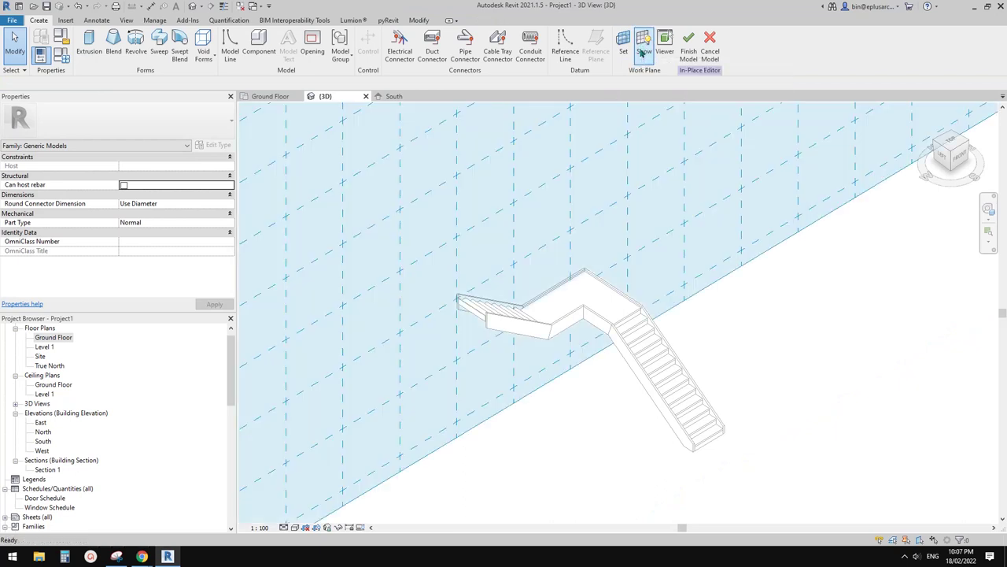
Step: Draw a sloped reference line about 1855 mm long along the upper flight's tread nosings, starting at the lowest nosing above the landing
scroll(477, 259, "down", 5)
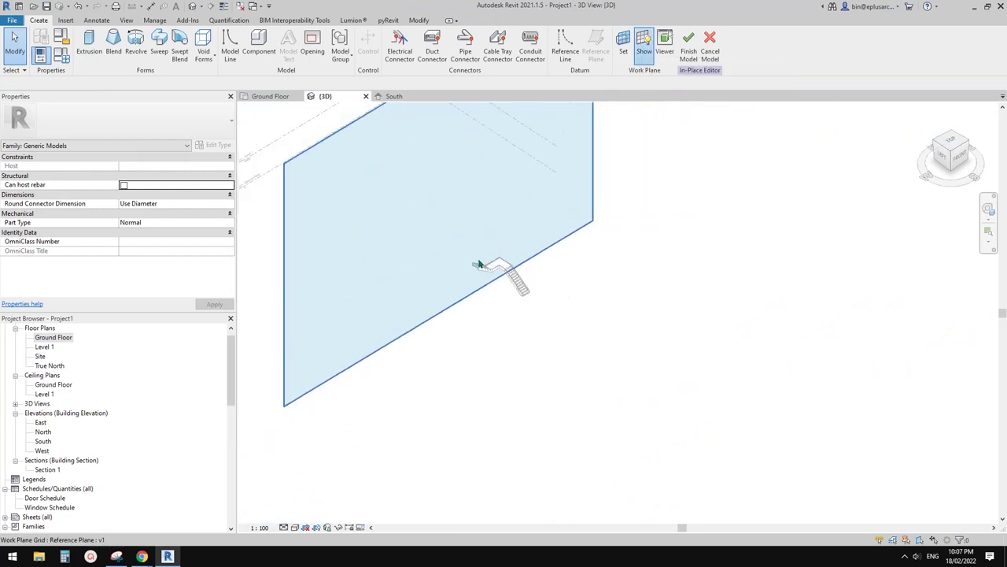
middle_click_drag(480, 263, 478, 193, "shift")
scroll(501, 268, "up", 4)
left_click(565, 47)
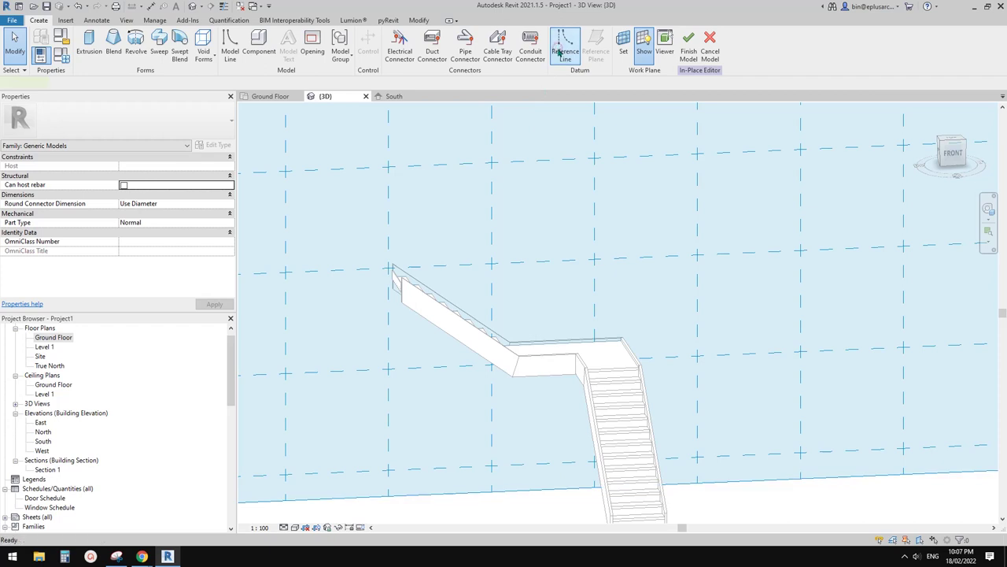
middle_click_drag(441, 264, 438, 308, "shift")
scroll(449, 305, "up", 2)
scroll(454, 304, "up", 1)
scroll(441, 309, "up", 2)
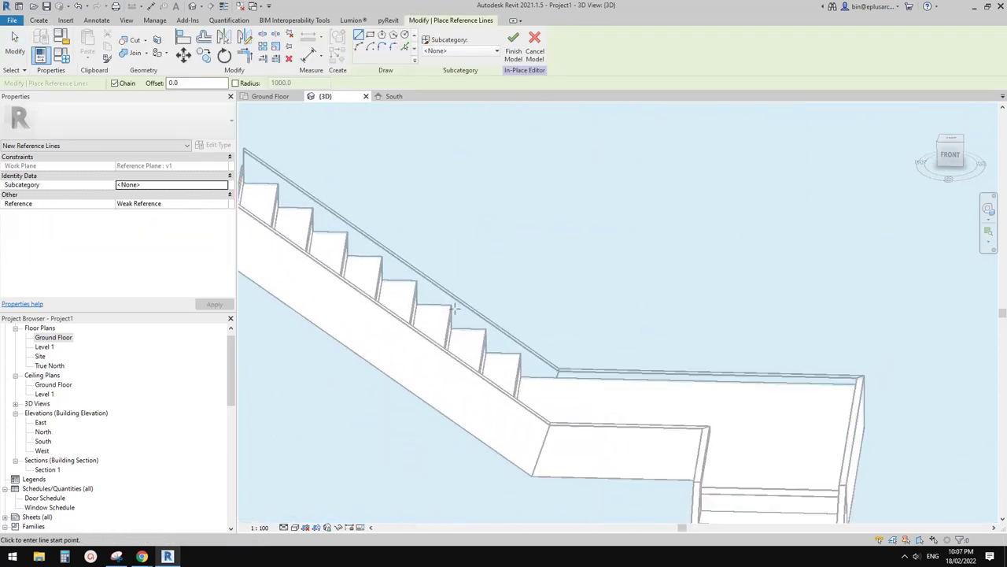
left_click(521, 355)
left_click(319, 213)
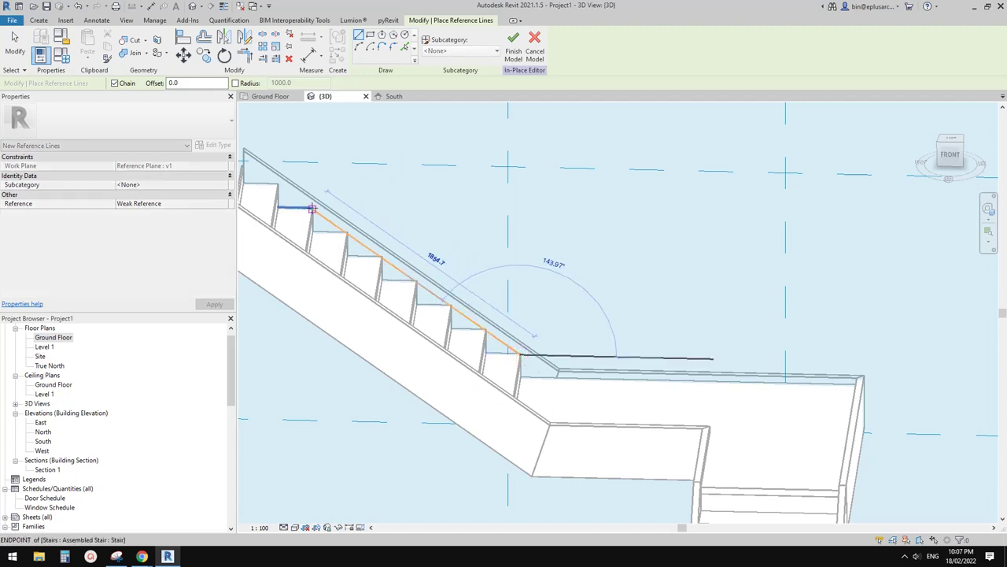
key("Escape")
key("Escape")
Step: Move the sloped reference line 900 mm vertically upward in the front view
left_click(379, 251)
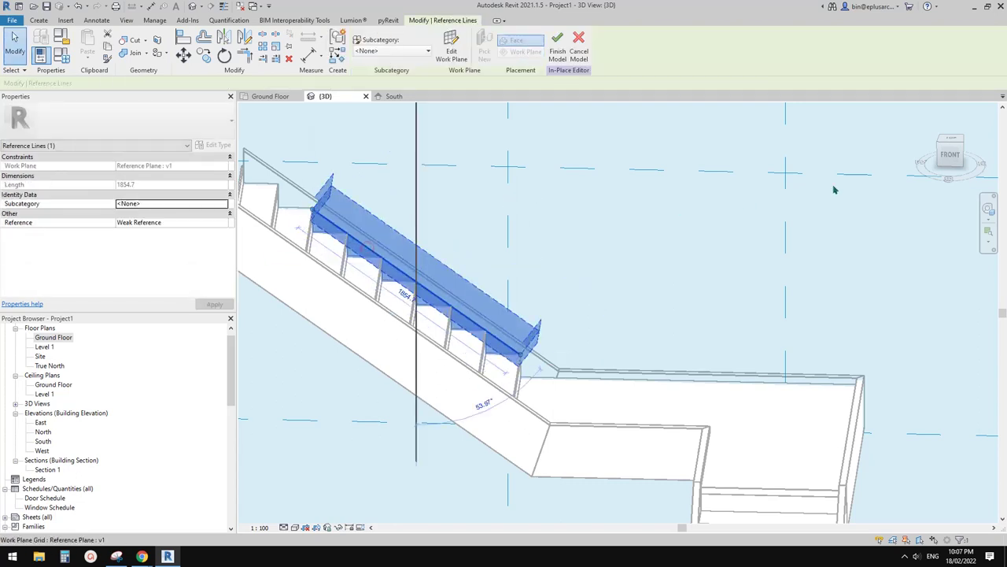
left_click(950, 156)
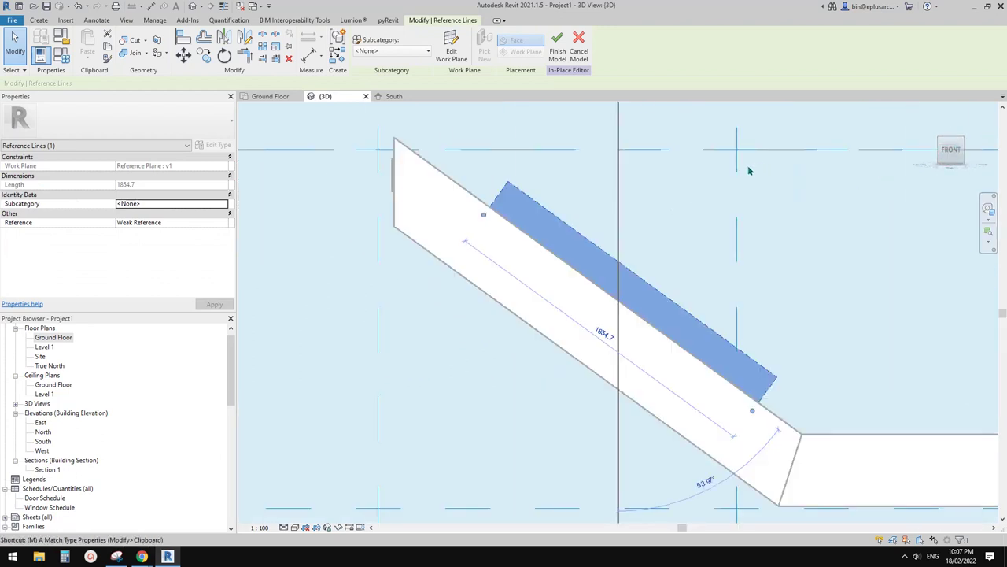
key("v")
left_click(653, 248)
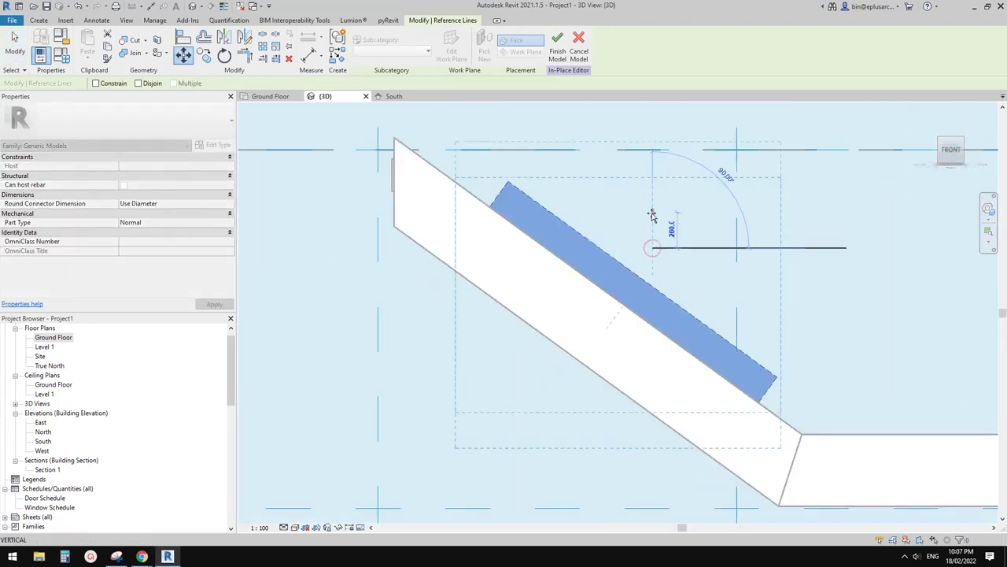
type("900")
key("Return")
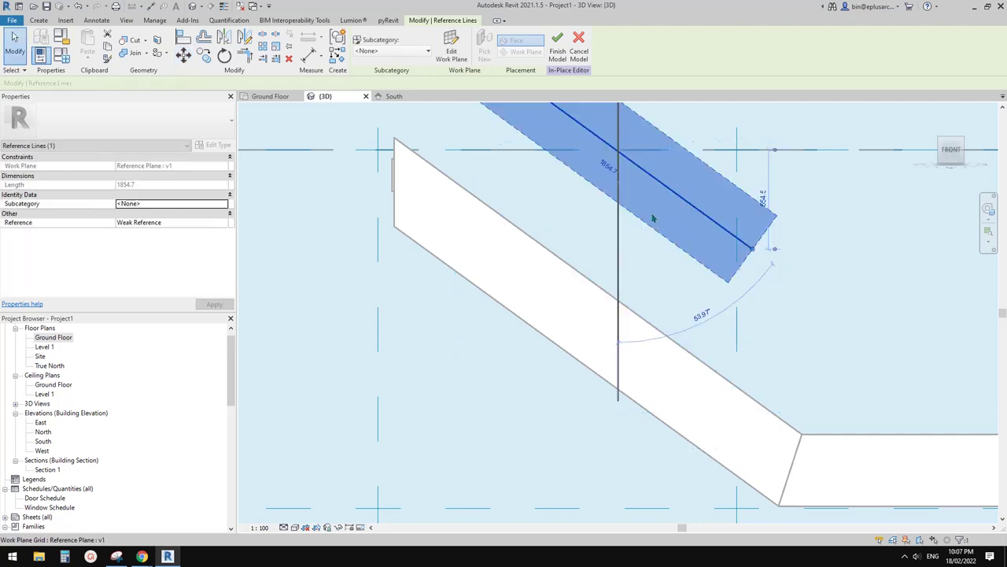
scroll(652, 230, "down", 2)
middle_click_drag(642, 220, 584, 227)
key("Escape")
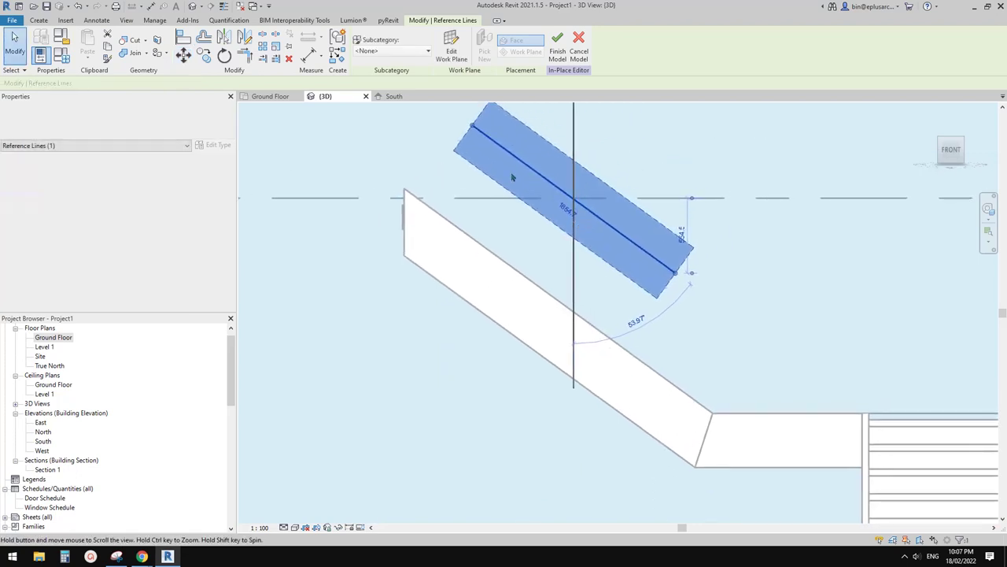
middle_click_drag(505, 157, 490, 177)
left_click(612, 257)
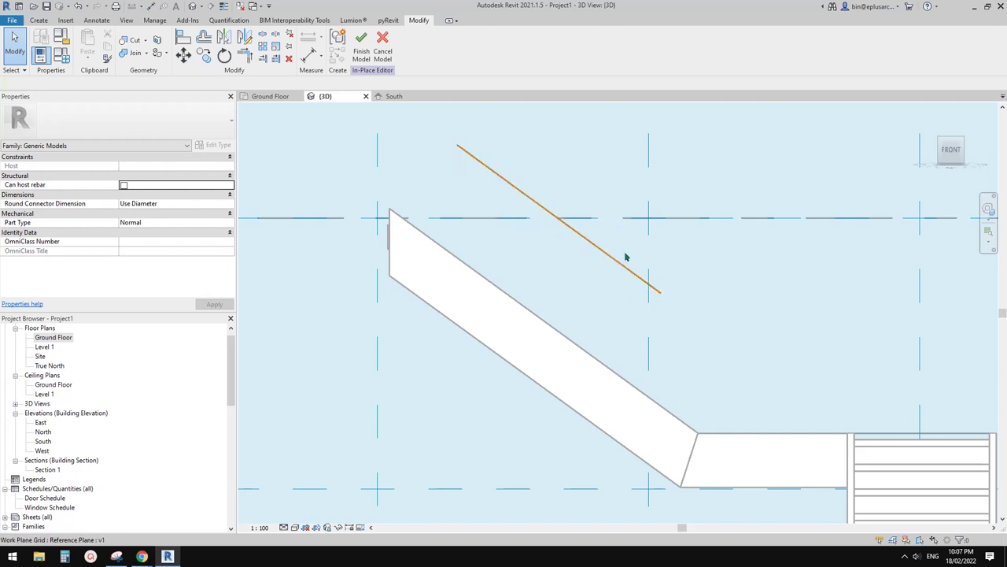
Step: Draw a vertical reference line upward from the top end of the upper flight on work plane v1
scroll(596, 249, "down", 1)
middle_click_drag(495, 227, 508, 270)
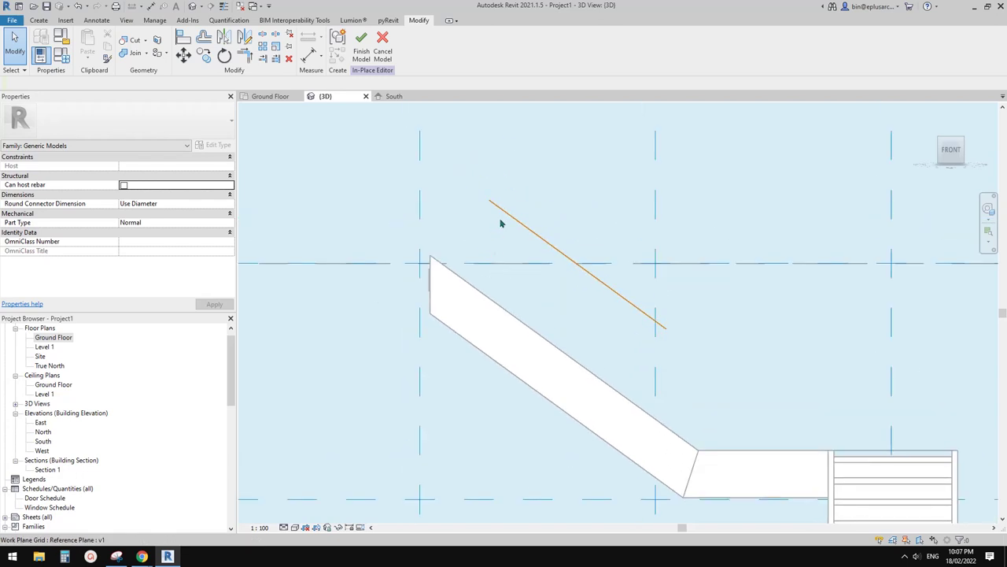
middle_click_drag(547, 234, 548, 243)
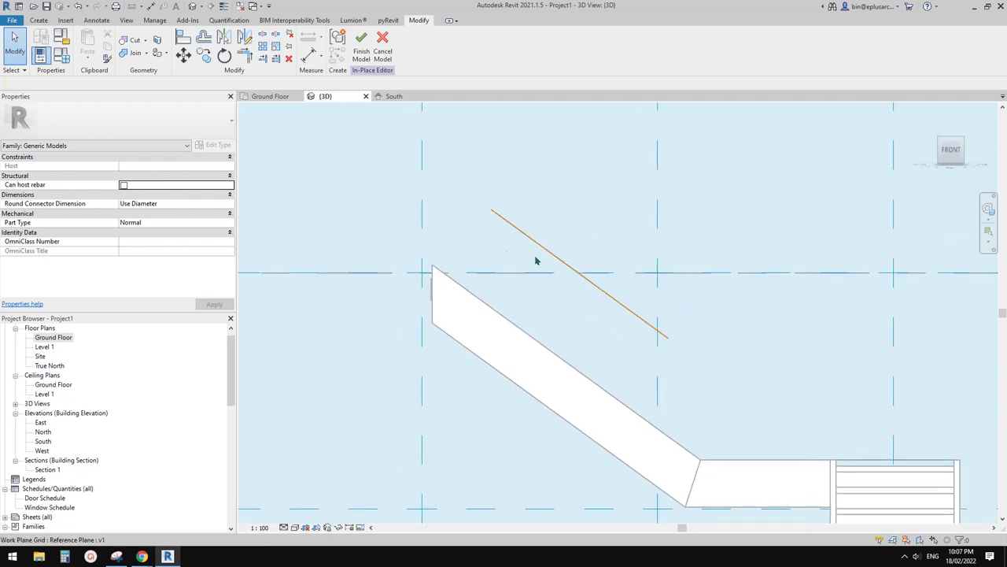
left_click(954, 152)
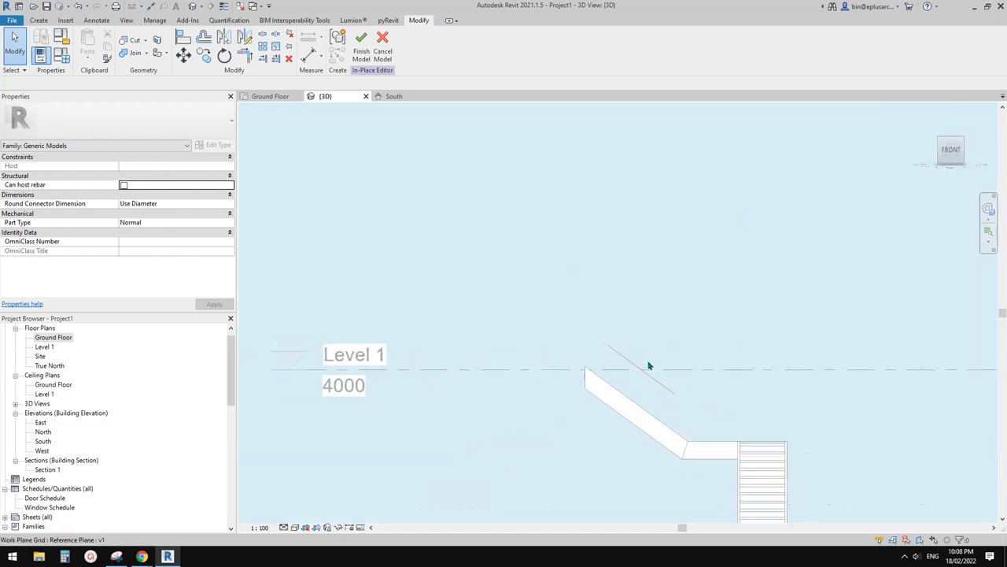
scroll(649, 365, "up", 5)
left_click(39, 21)
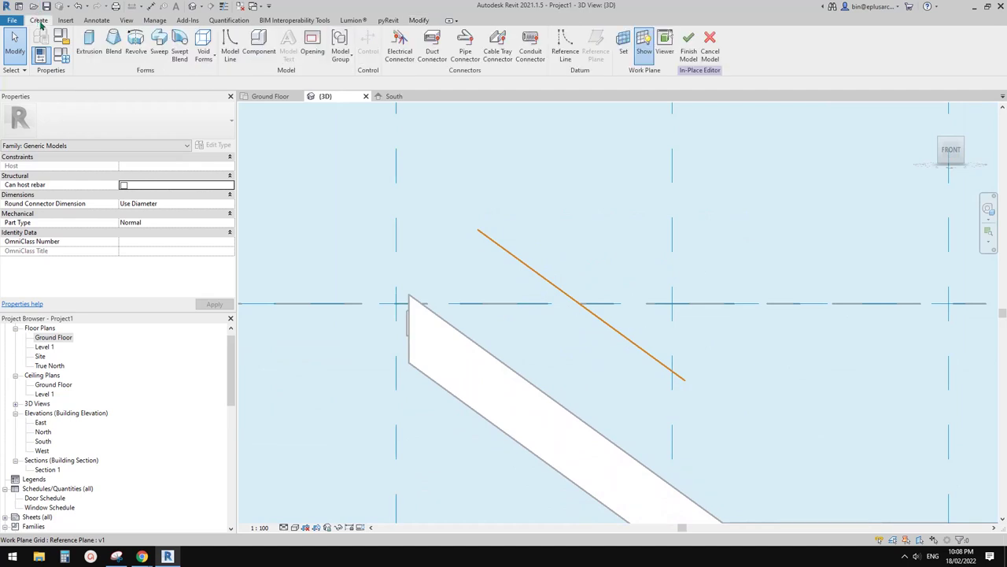
left_click(565, 43)
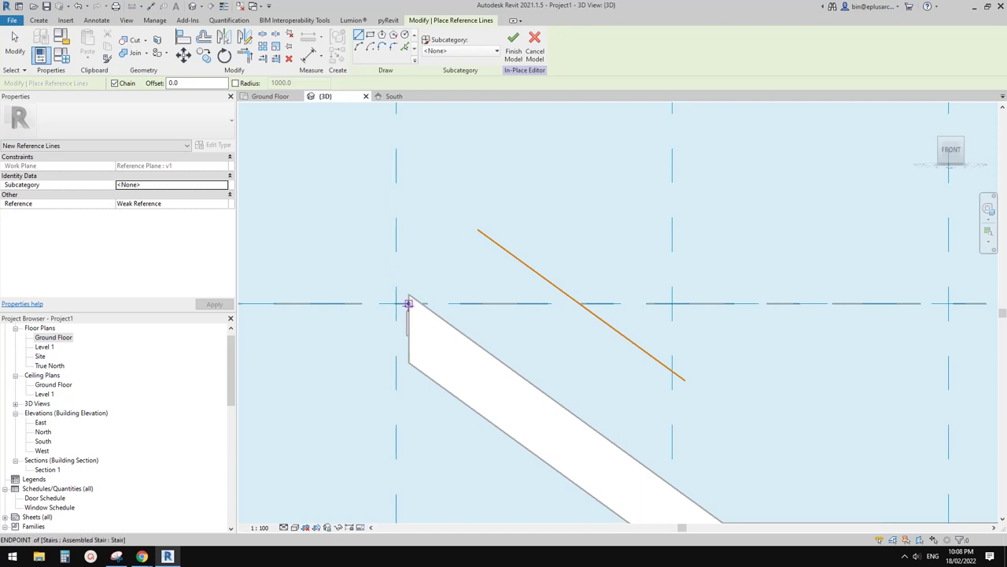
left_click(406, 310)
left_click(406, 190)
key("Escape")
key("Escape")
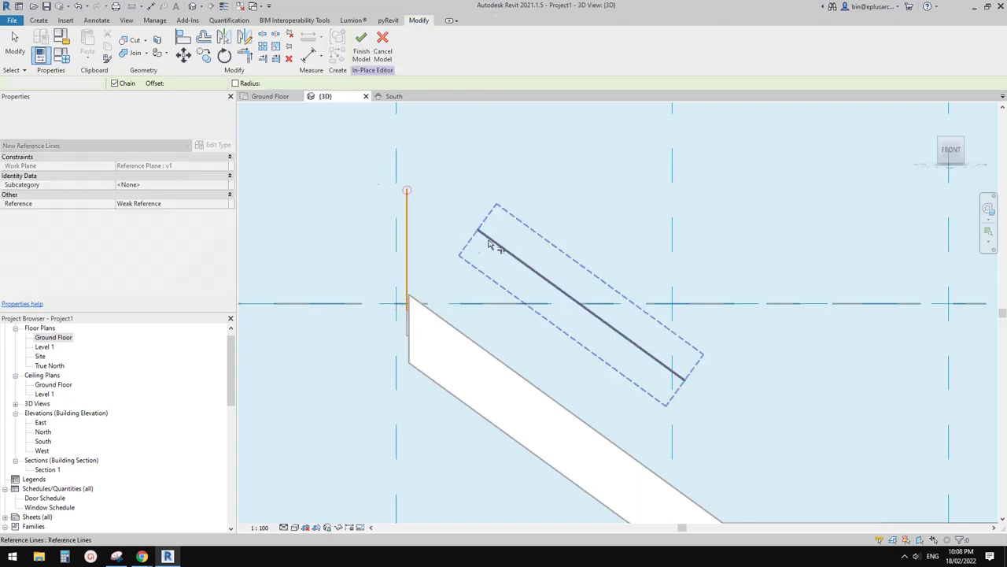
Step: Trim and extend the sloped and vertical reference lines to meet at a corner
left_click(495, 240)
left_click(409, 251)
key("Escape")
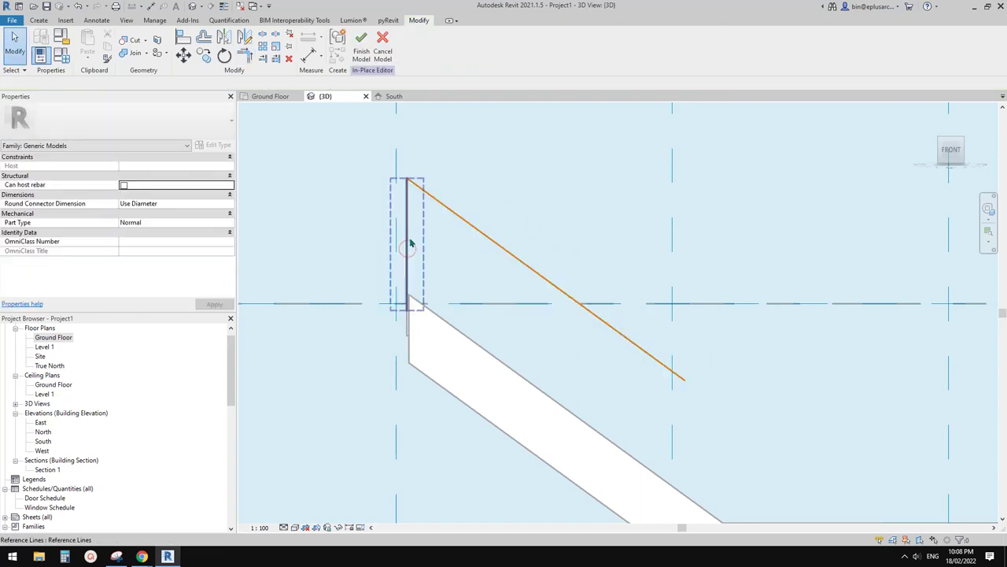
left_click(408, 238)
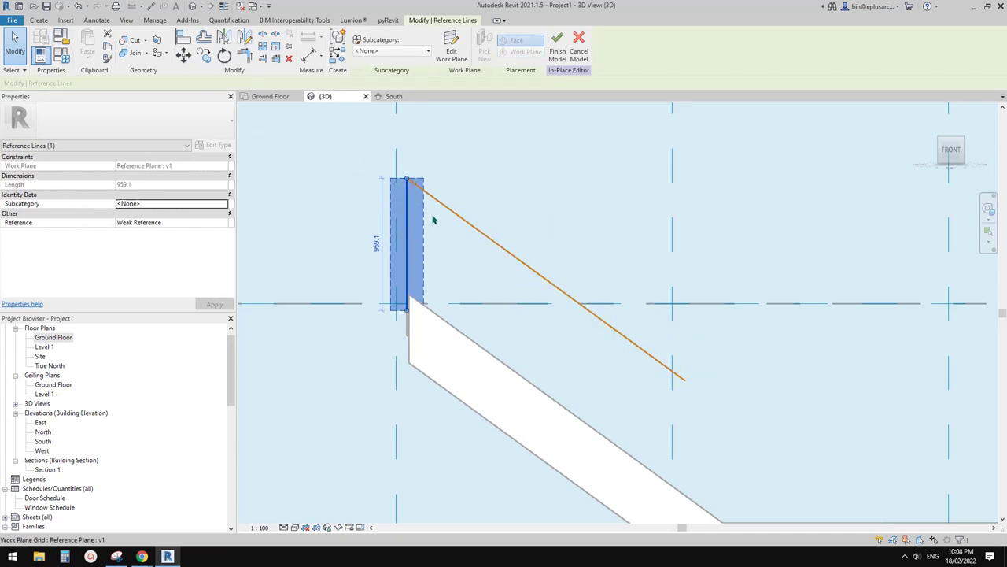
Step: Draw the rail-end reference lines outward from the corner, about 909 mm down to Level 1 and back to the stair, and delete the inner vertical line
left_click(40, 21)
left_click(568, 42)
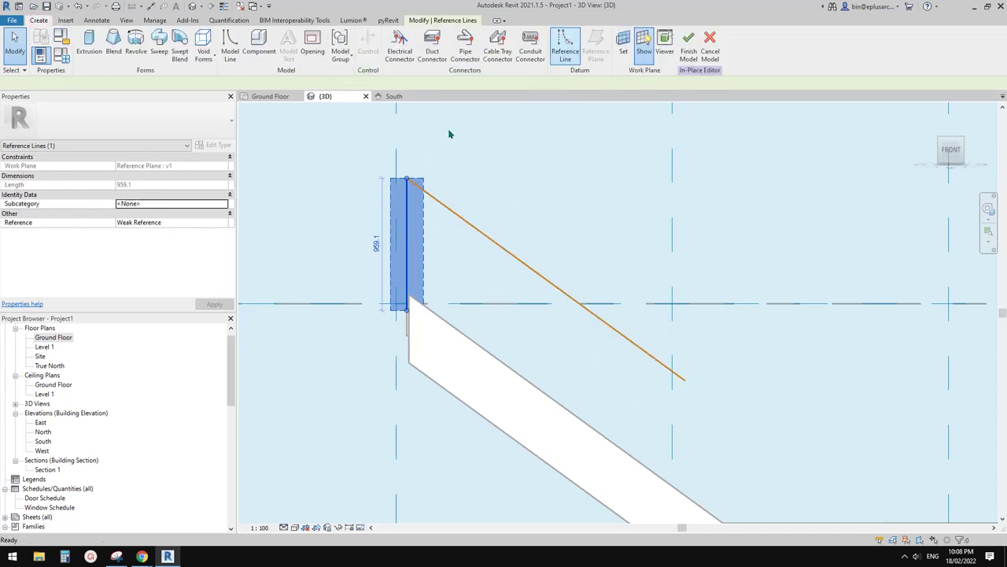
left_click(407, 177)
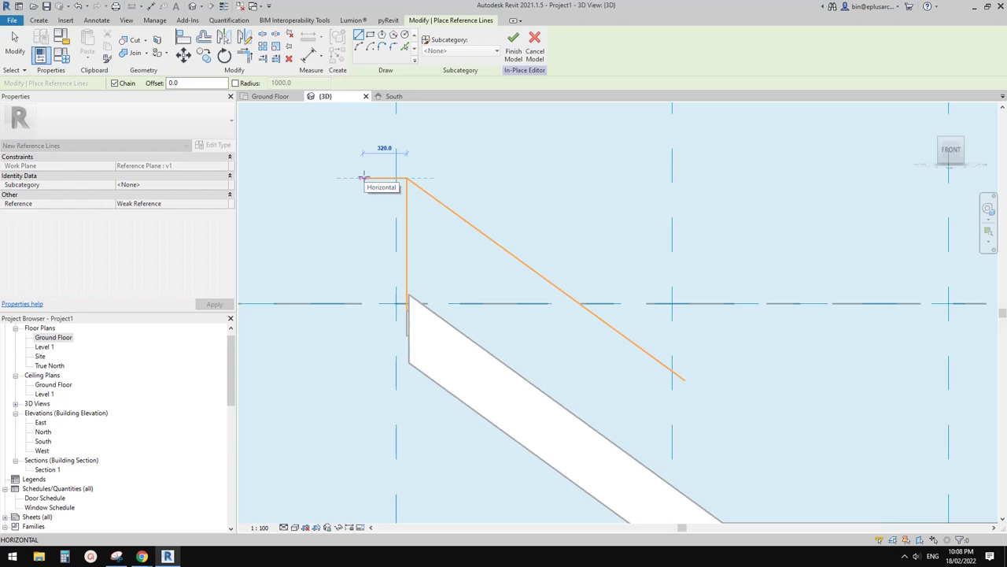
left_click(364, 177)
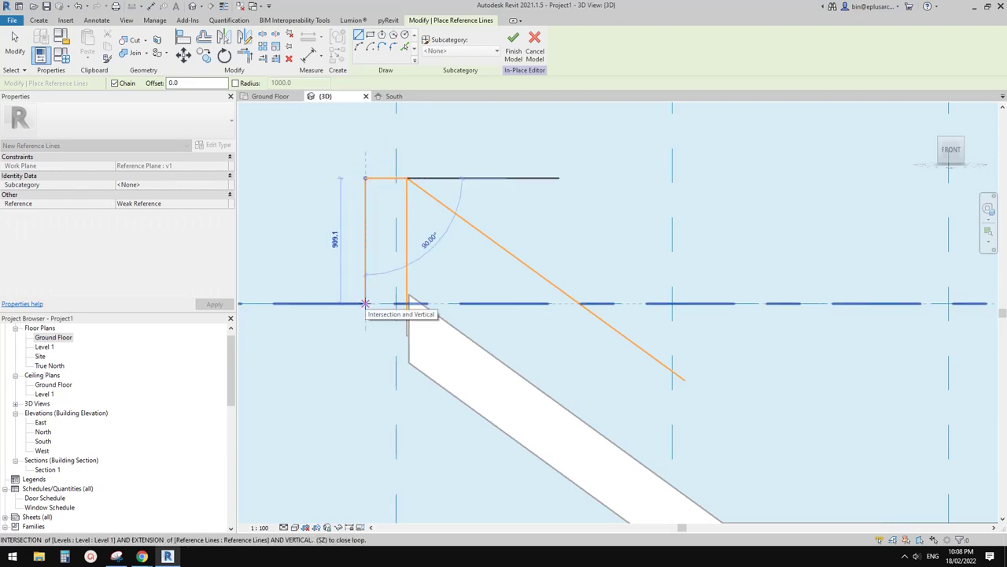
left_click(365, 305)
left_click(407, 303)
key("Escape")
key("Escape")
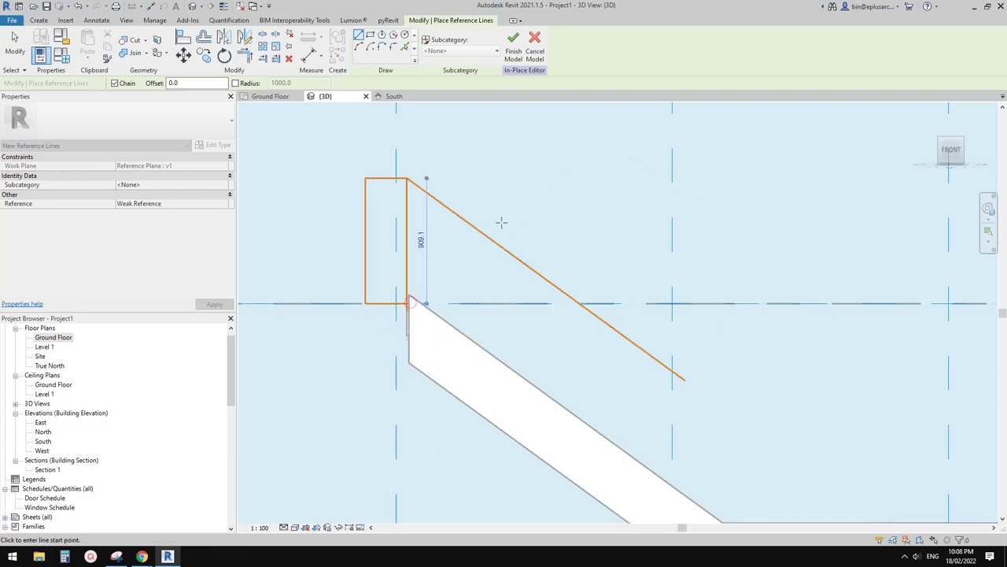
left_click(408, 223)
key("Delete")
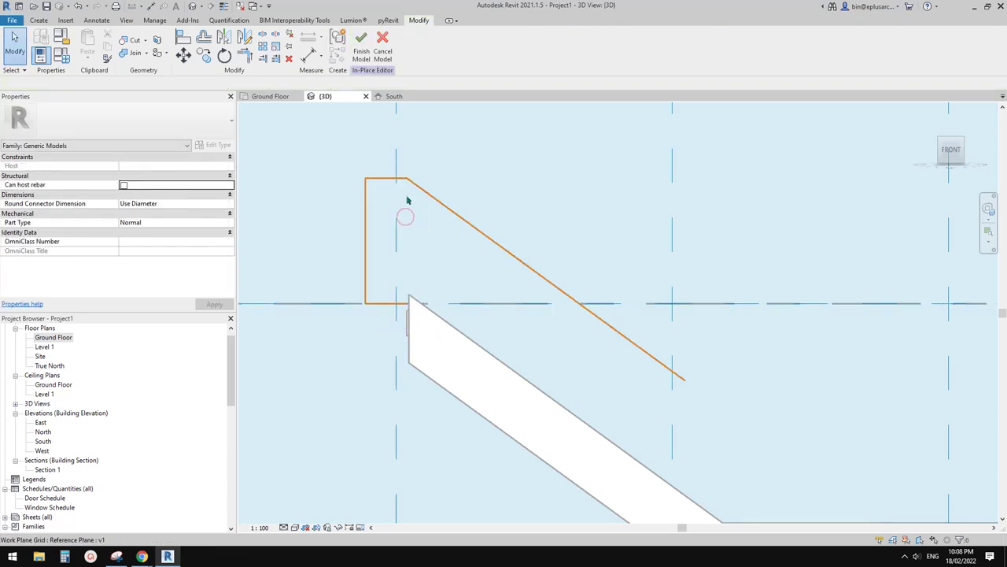
Step: Fillet the upper outer corner of the rail-end reference lines with a 100 mm radius
scroll(401, 192, "up", 2)
left_click(39, 20)
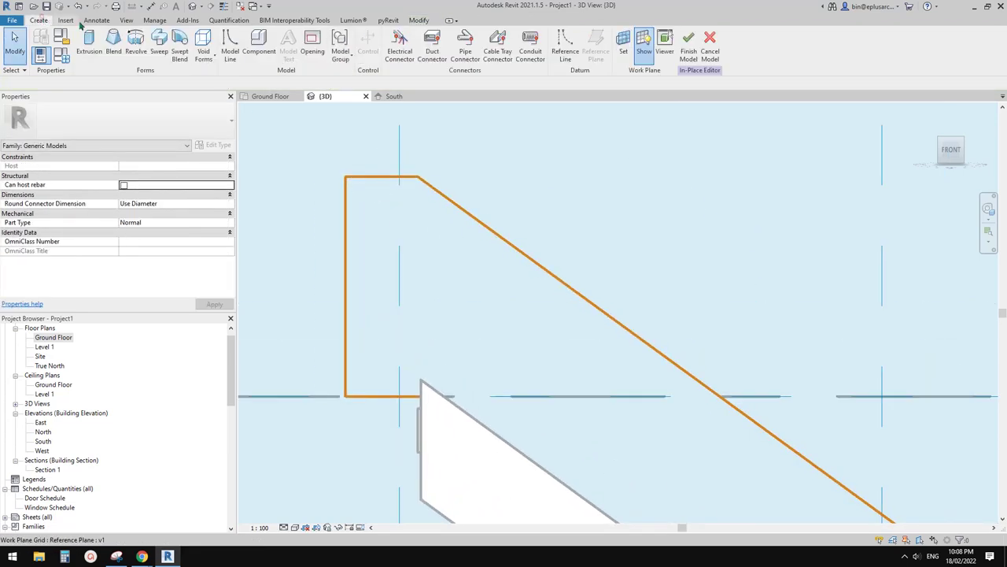
left_click(574, 52)
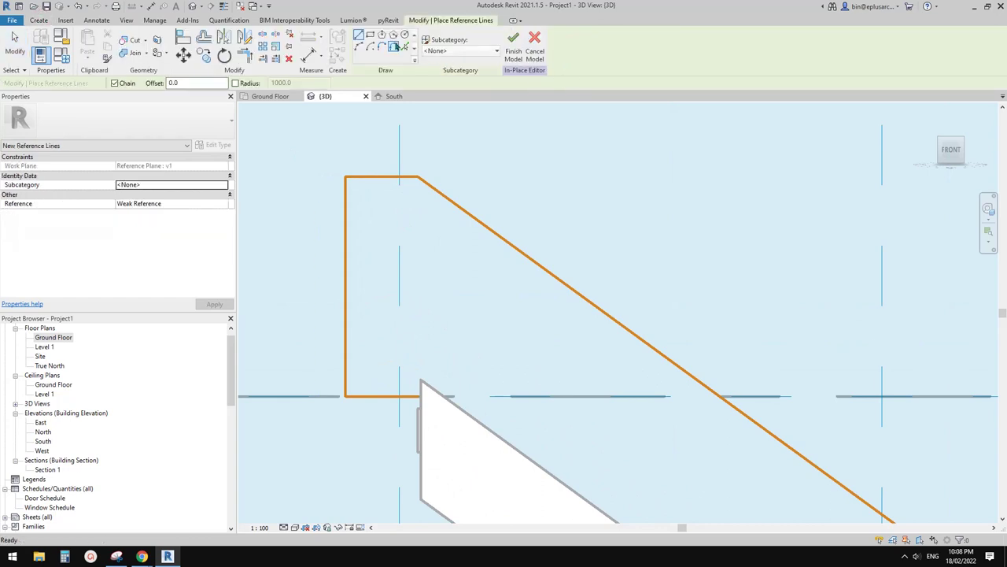
left_click(392, 47)
left_click(158, 83)
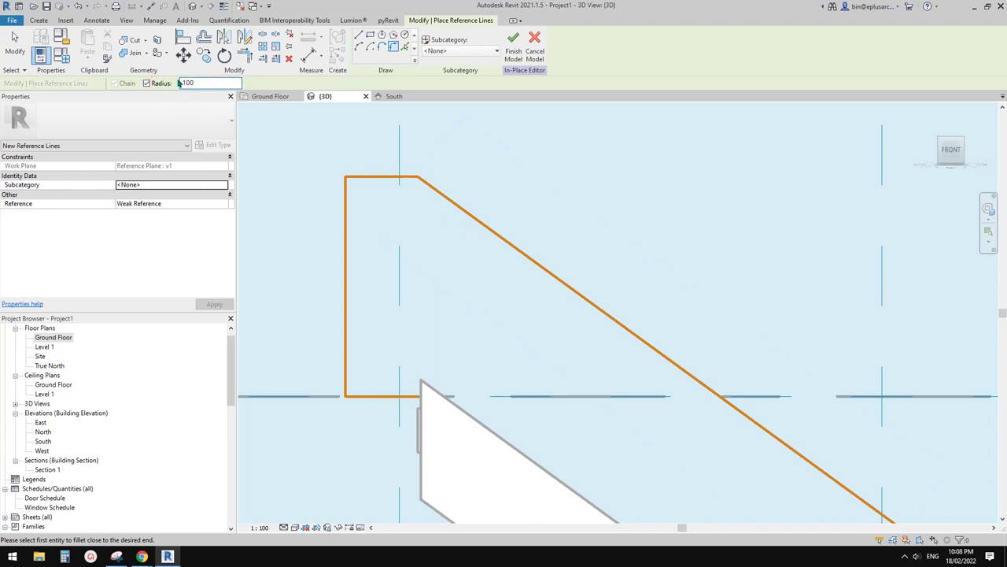
left_click(372, 176)
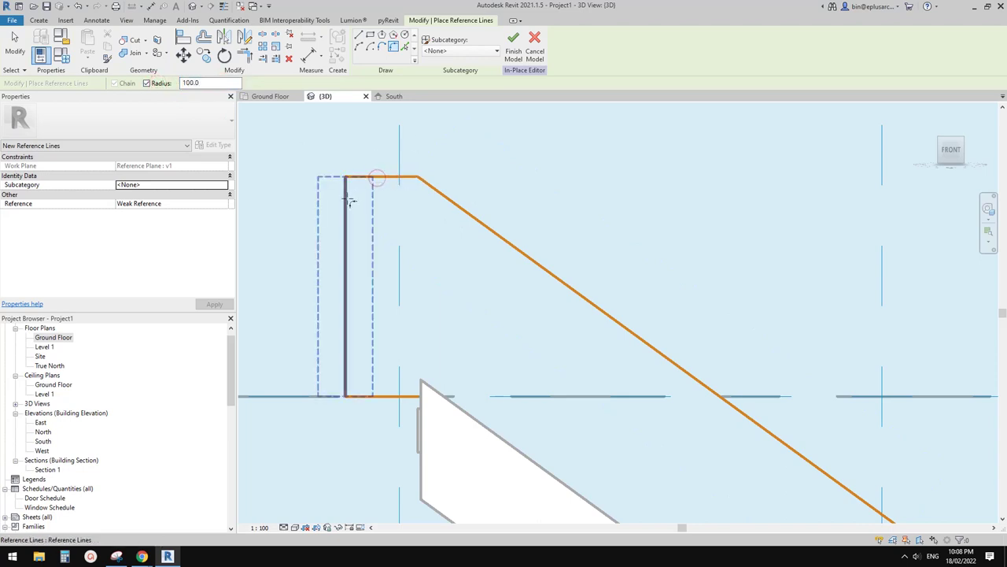
left_click(346, 198)
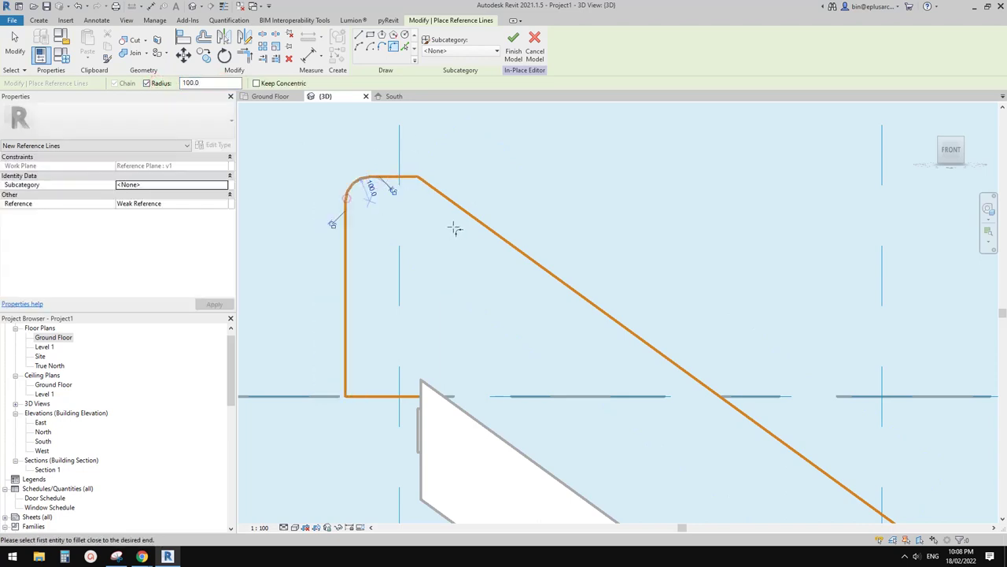
Step: Set the upper-left fillet radius to 50, then fillet the top corner at the slope with radius 100 and the lower-left corner with 50
left_click(378, 196)
type("50")
key("Return")
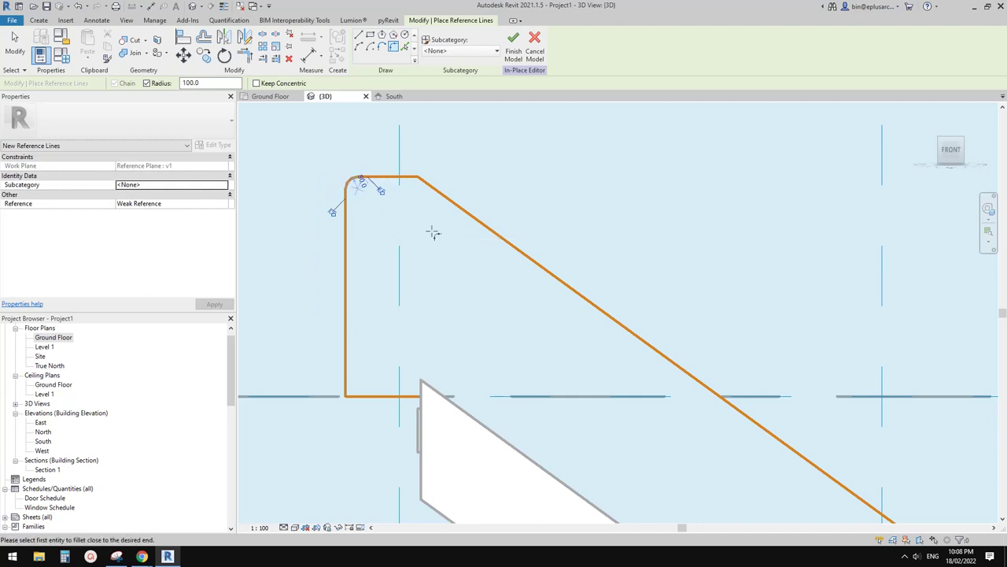
left_click(413, 177)
left_click(435, 199)
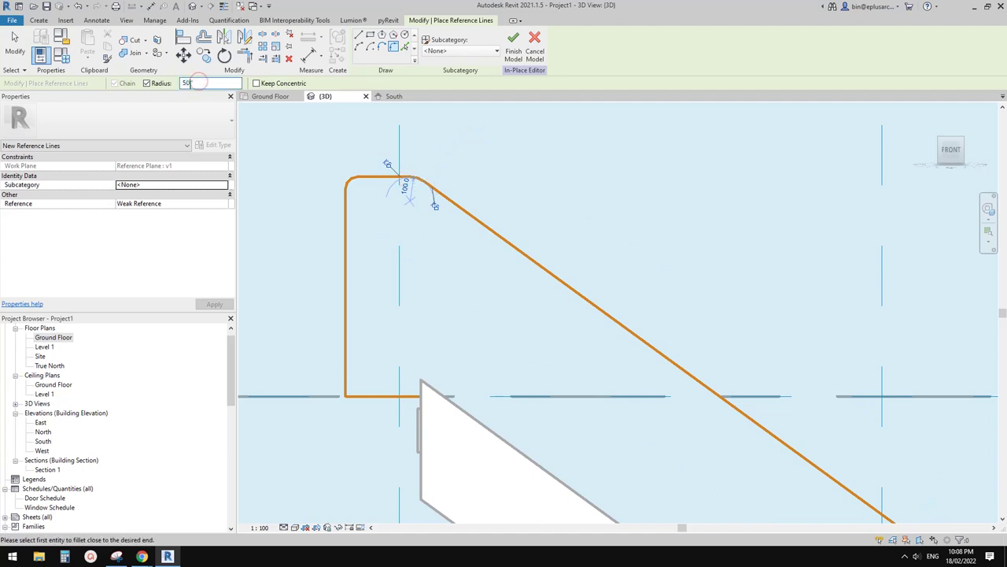
left_click(346, 370)
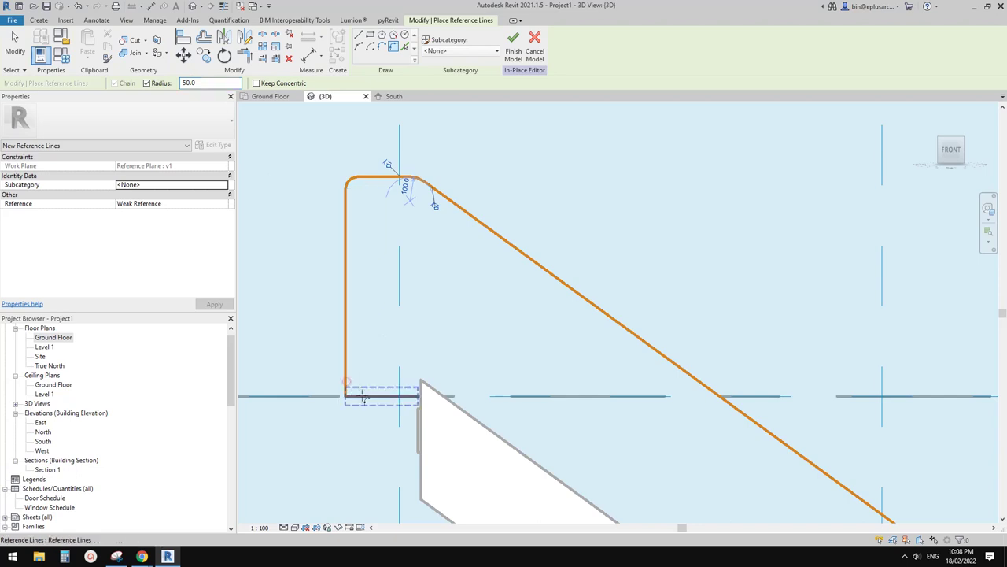
left_click(370, 396)
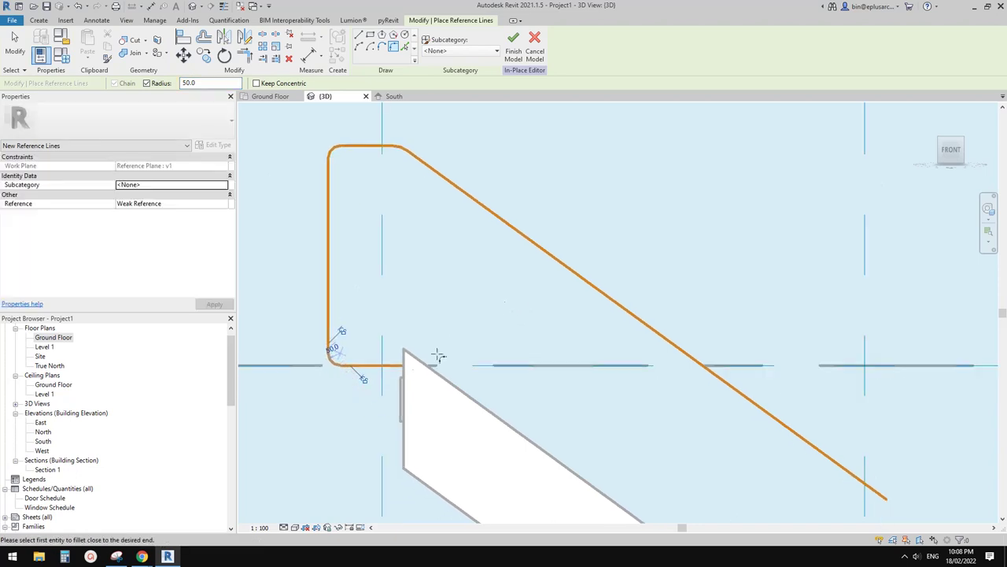
Step: Draw a short horizontal reference line along the top edge of the stair landing
scroll(370, 175, "down", 2)
scroll(583, 315, "down", 2)
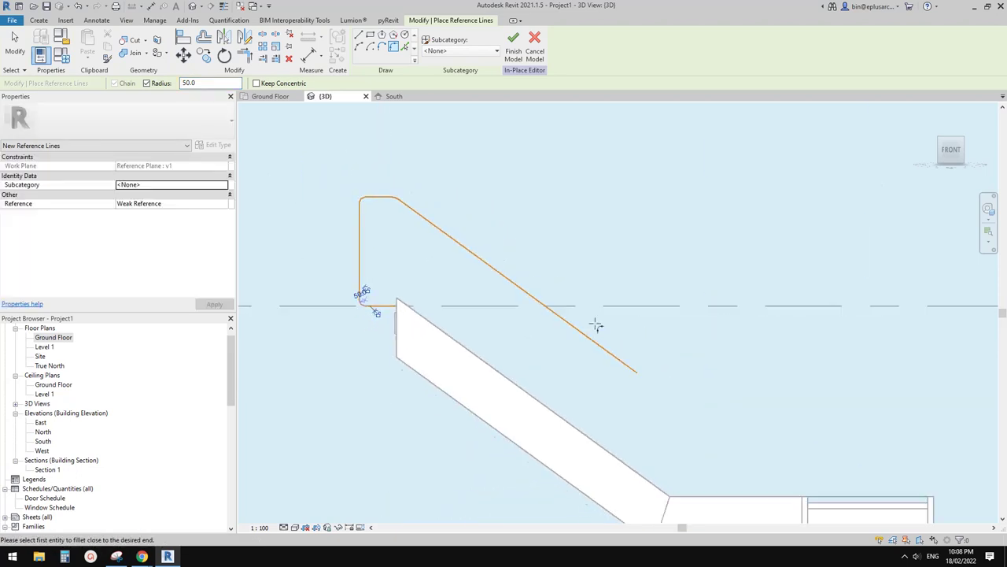
scroll(598, 324, "up", 1)
scroll(598, 325, "down", 1)
scroll(508, 263, "down", 1)
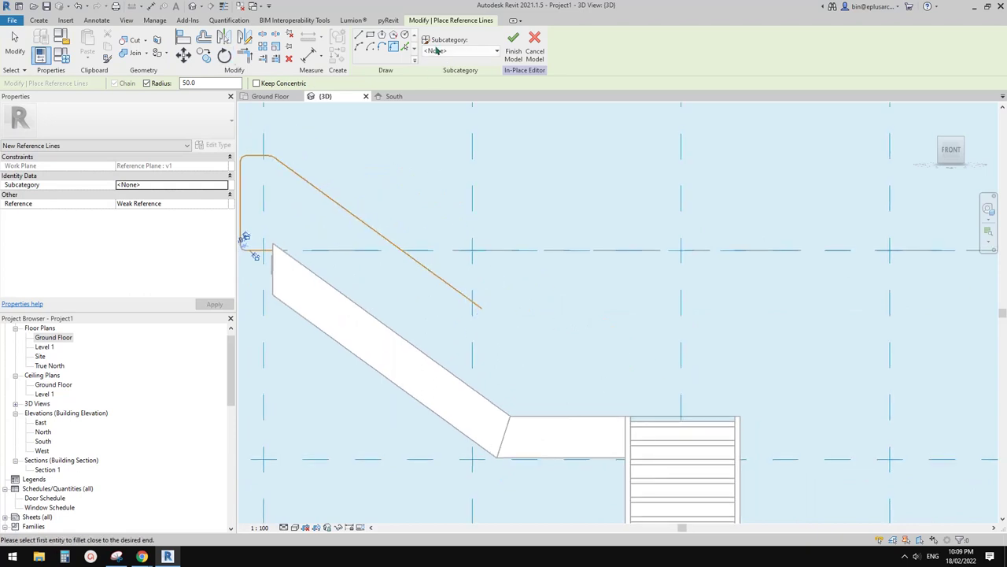
left_click(359, 34)
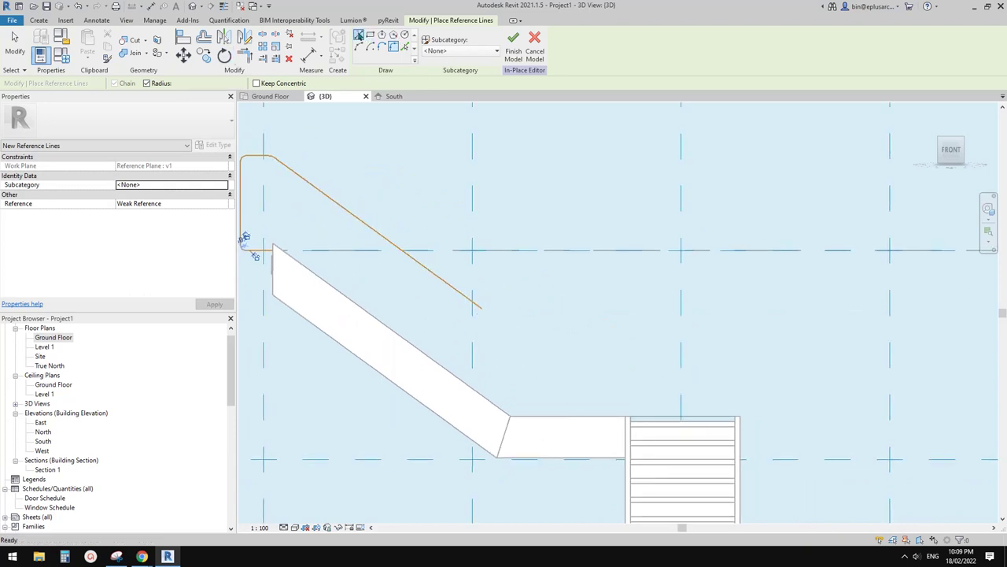
left_click(668, 422)
left_click(561, 423)
key("Escape")
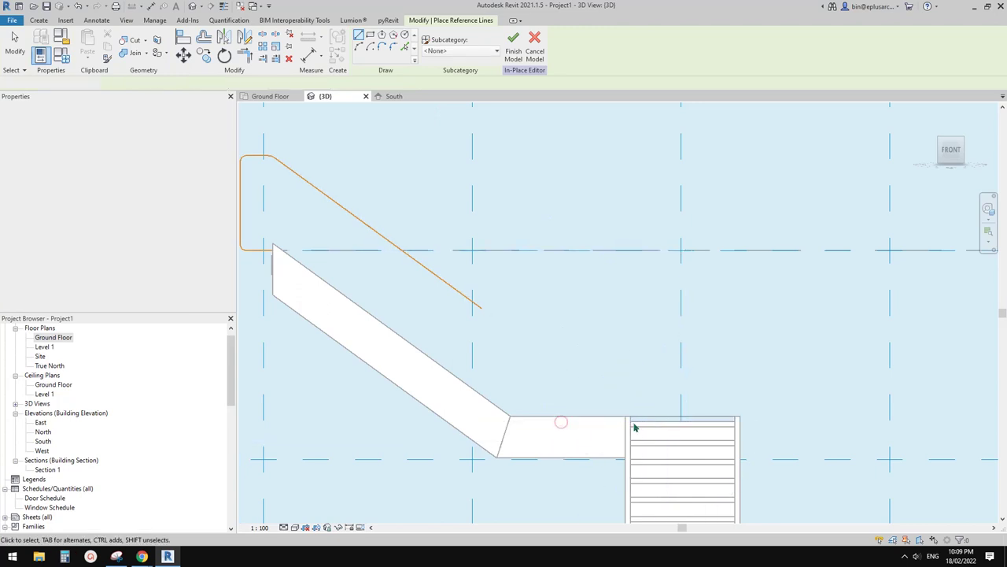
key("Escape")
Step: Move the landing's horizontal reference line straight up by 1000 mm
left_click(647, 425)
type("ro")
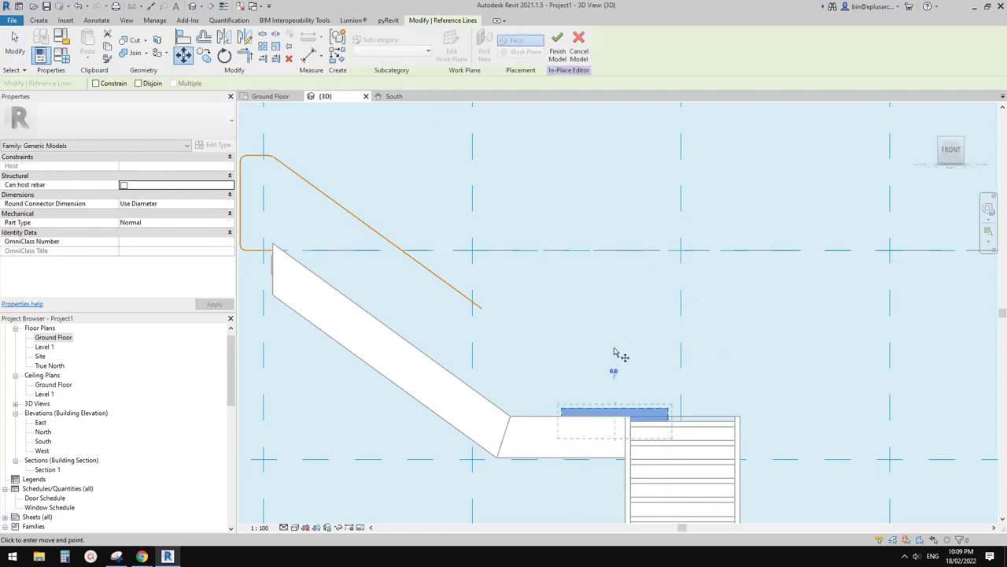
type("10")
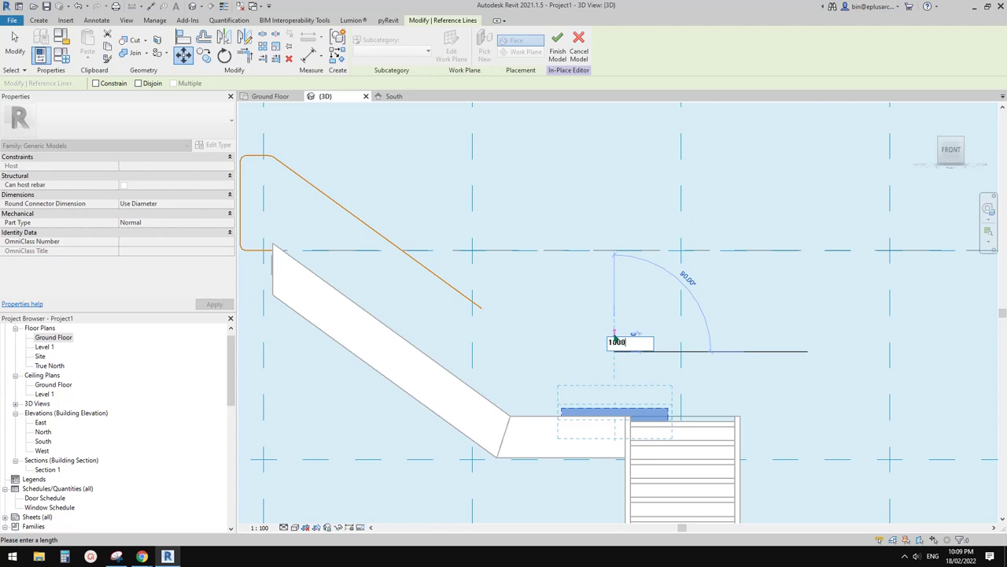
type("00")
key("Return")
key("Escape")
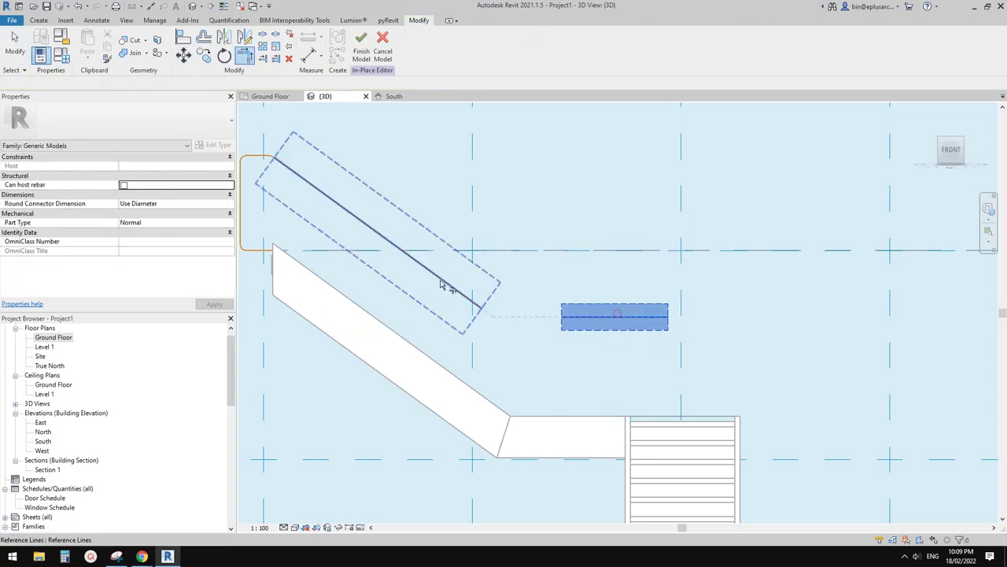
Step: Trim the sloped and raised horizontal reference lines to a corner and fillet it with a radius of 100
left_click(441, 284)
left_click(38, 21)
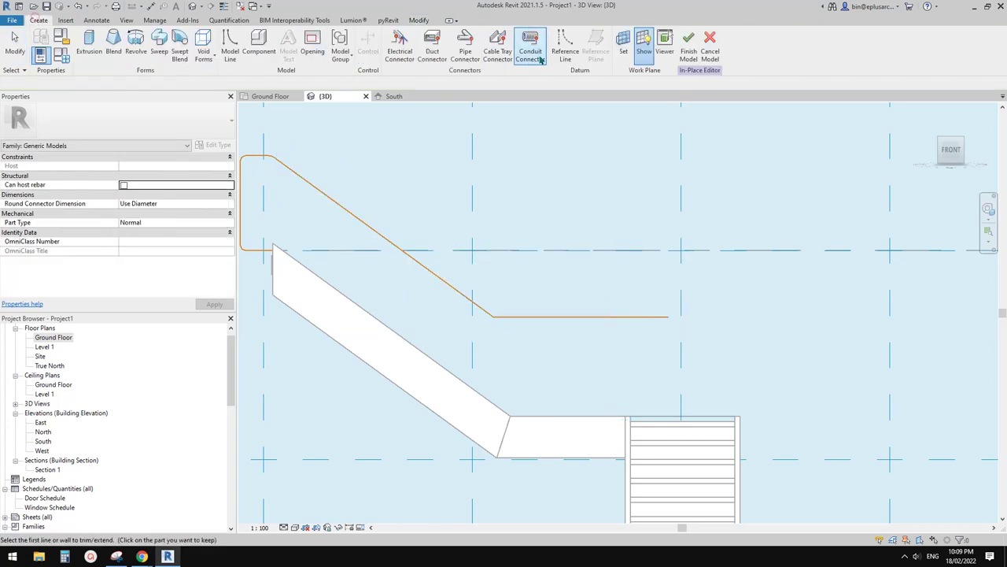
left_click(570, 48)
left_click(393, 46)
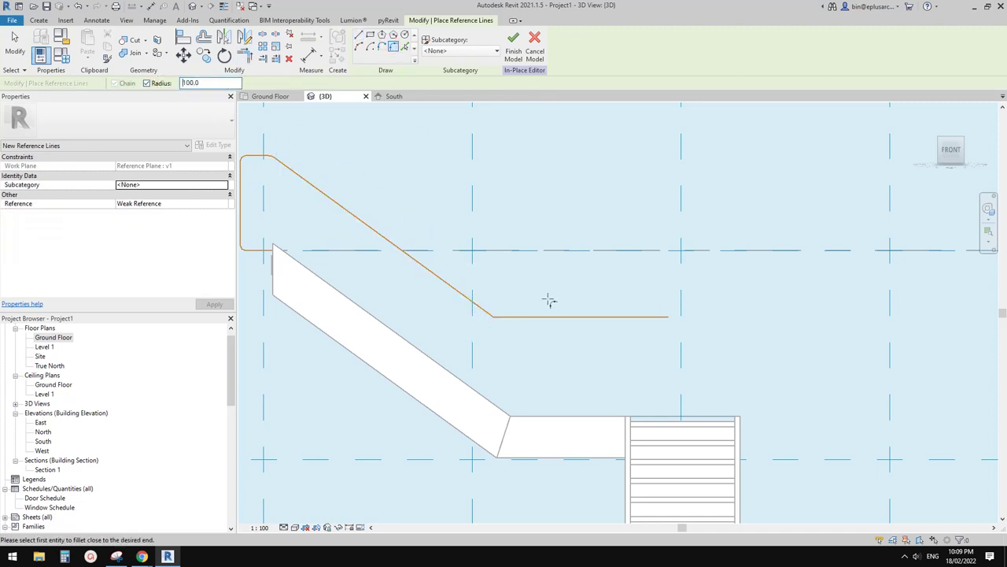
left_click(472, 304)
left_click(528, 317)
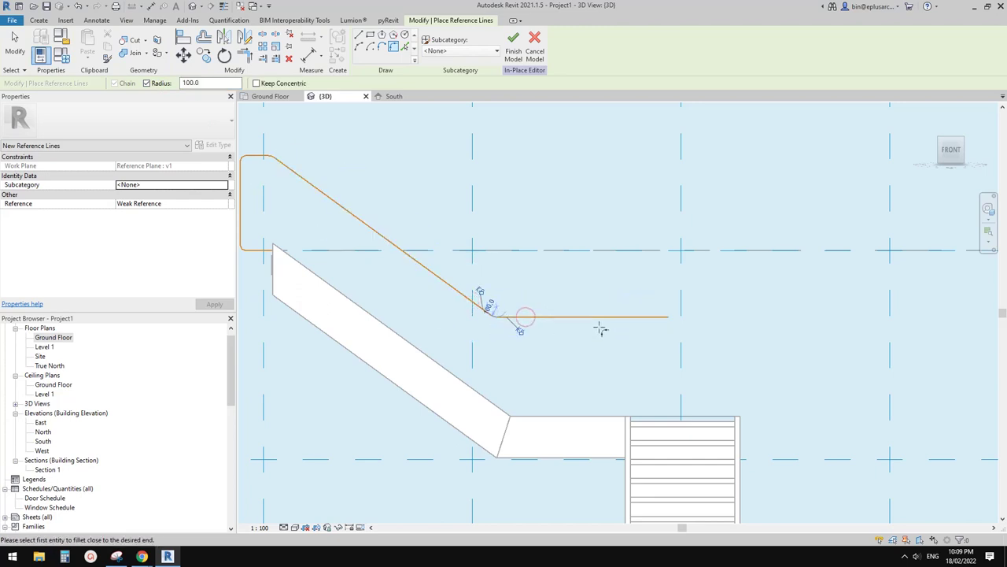
middle_click_drag(581, 331, 613, 324)
key("Escape")
key("Escape")
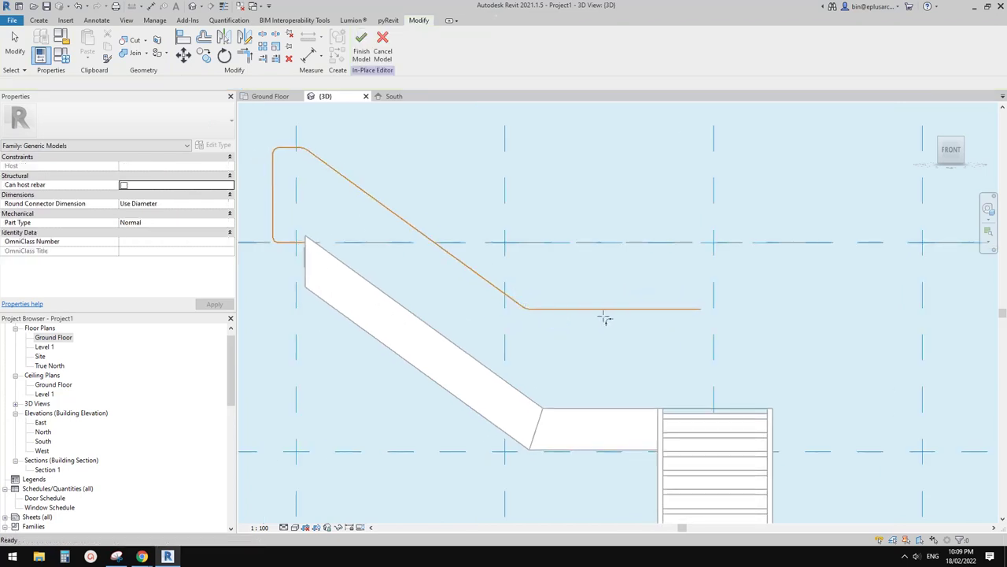
Step: Shorten the horizontal reference line above the landing to about 460 mm from its free end
left_click(647, 311)
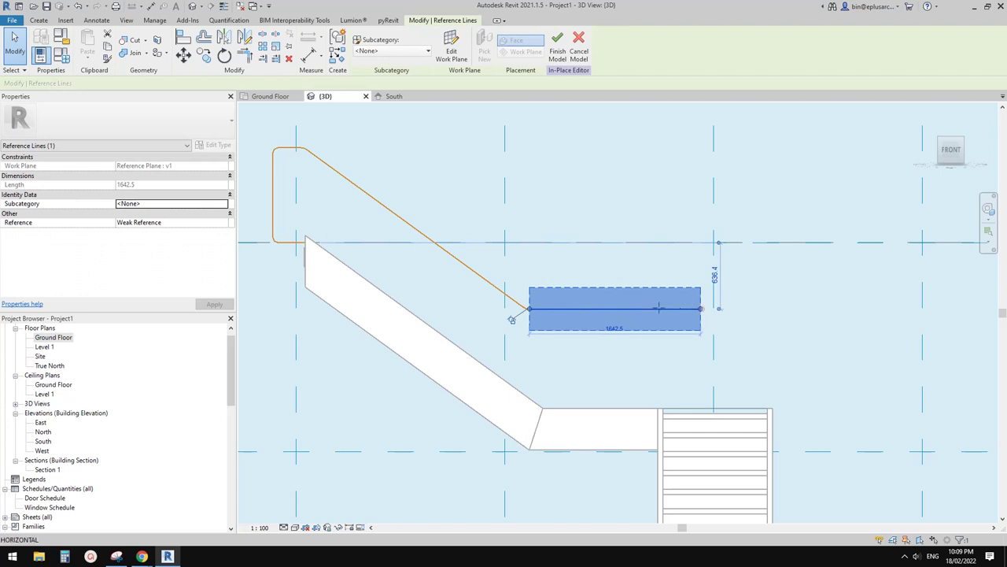
left_click_drag(659, 308, 577, 307)
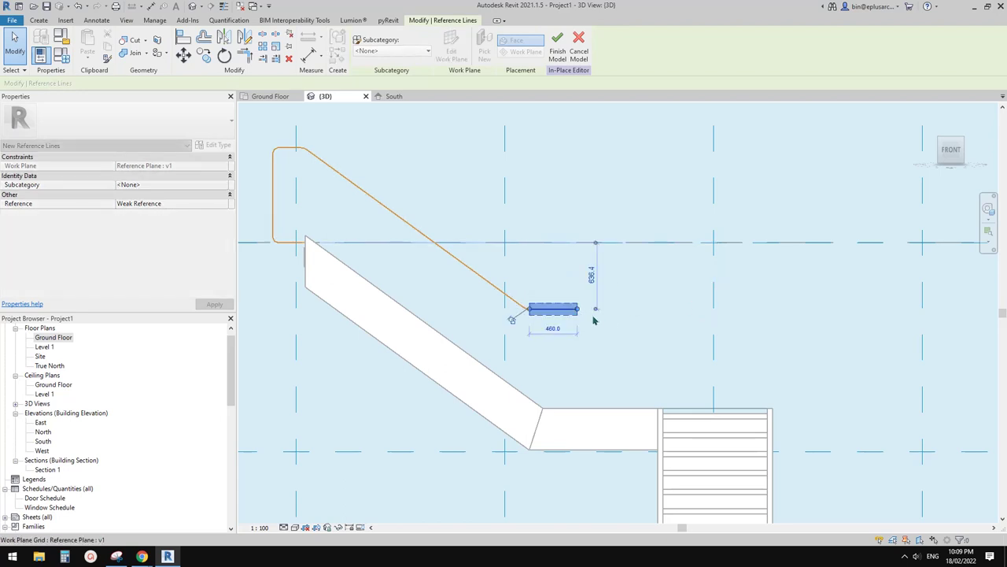
scroll(596, 326, "down", 1)
middle_click_drag(596, 334, 666, 334)
left_click(666, 333)
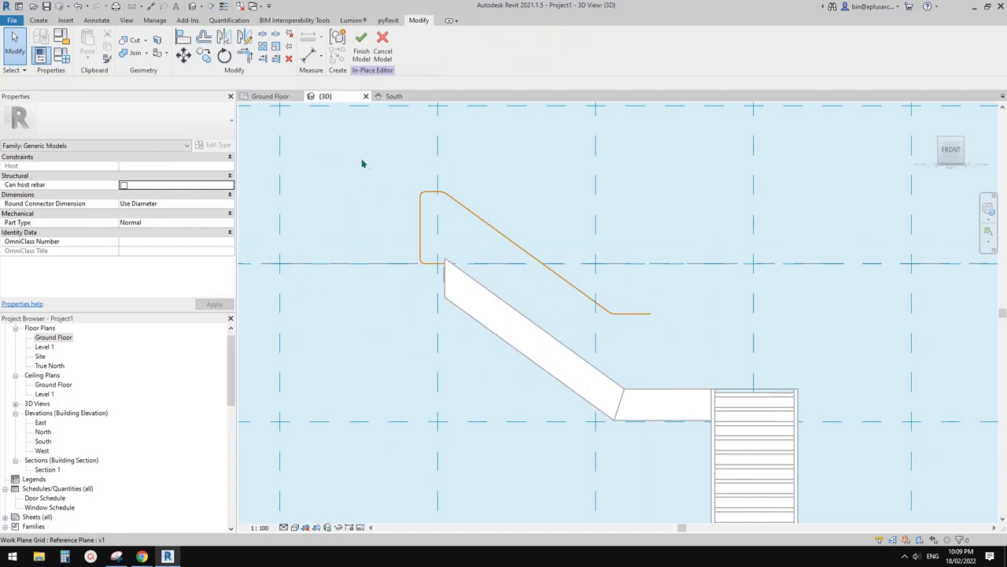
Step: Set the work plane to Reference Plane : h
middle_click_drag(362, 163, 506, 252, "shift")
left_click(703, 324)
middle_click_drag(506, 252, 506, 269, "shift")
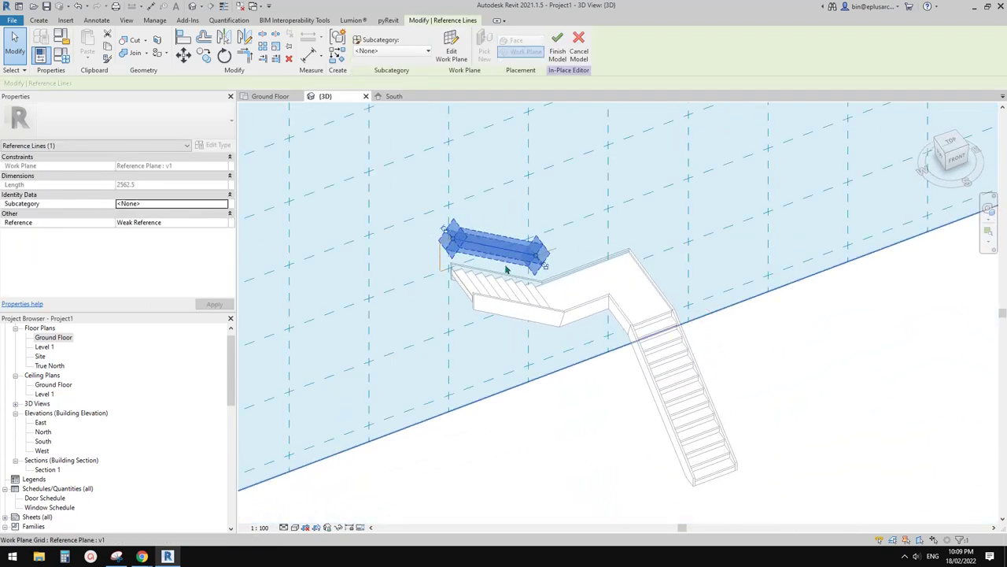
scroll(506, 270, "up", 2)
key("Escape")
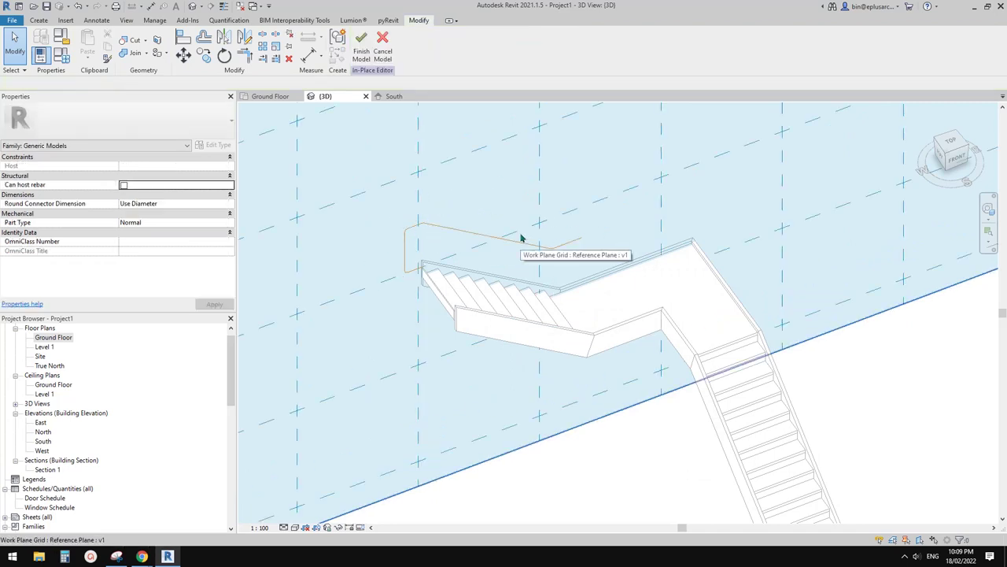
scroll(520, 238, "down", 3)
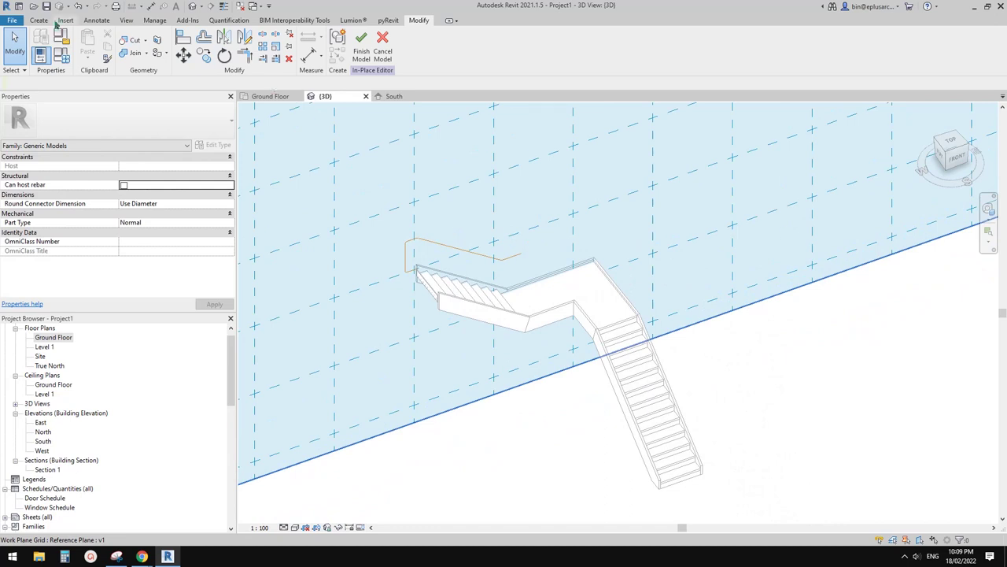
left_click(37, 21)
left_click(620, 46)
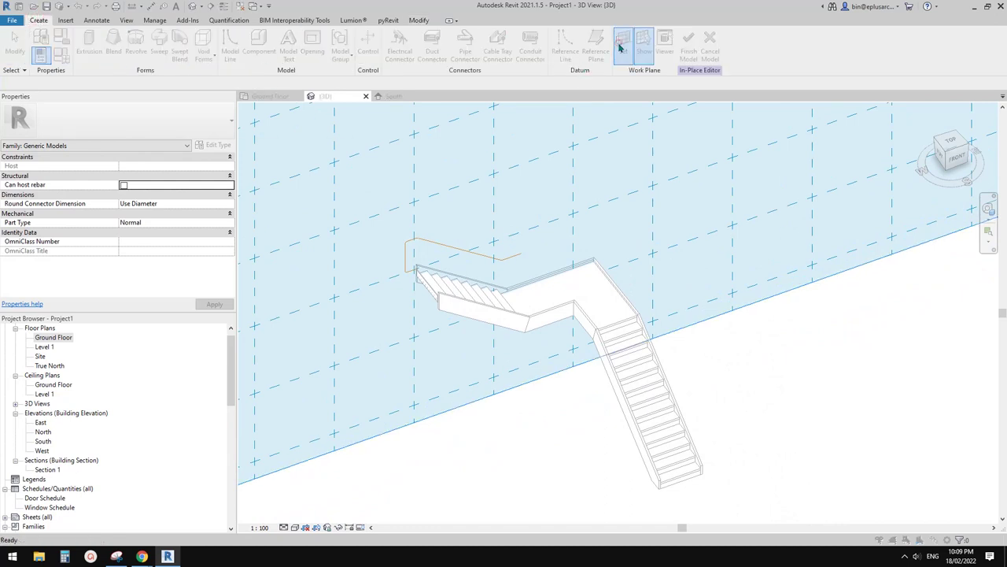
left_click(406, 229)
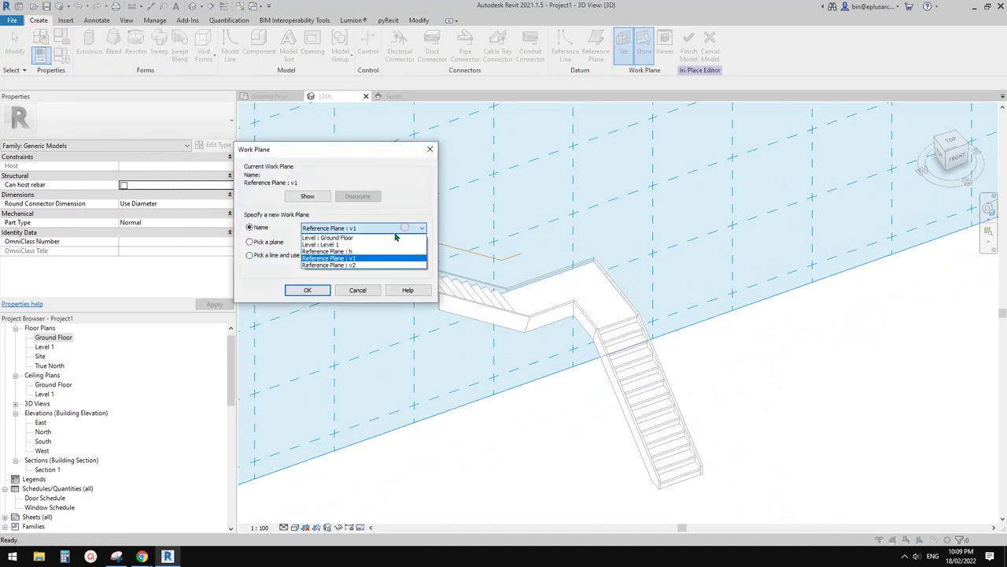
left_click(348, 252)
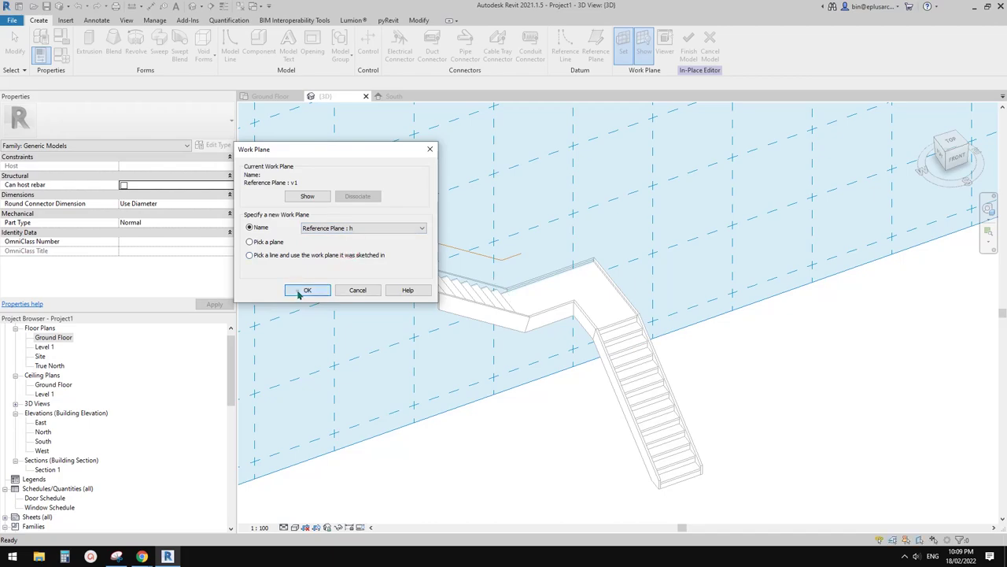
left_click(307, 290)
Step: Examine in 3D how the horizontal work plane h lies relative to the reference-line path and the stair
middle_click_drag(427, 281, 489, 395, "shift")
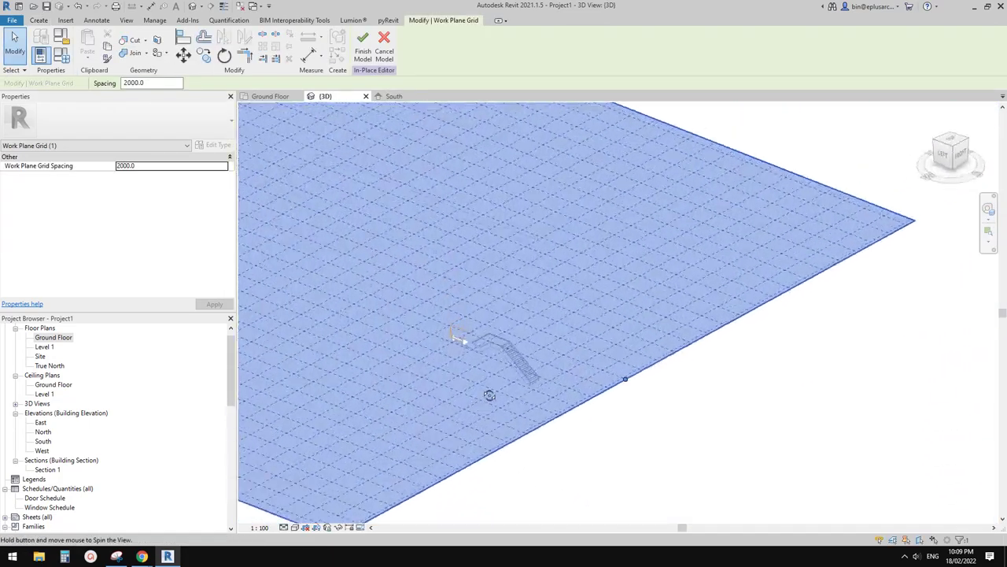
scroll(449, 342, "up", 5)
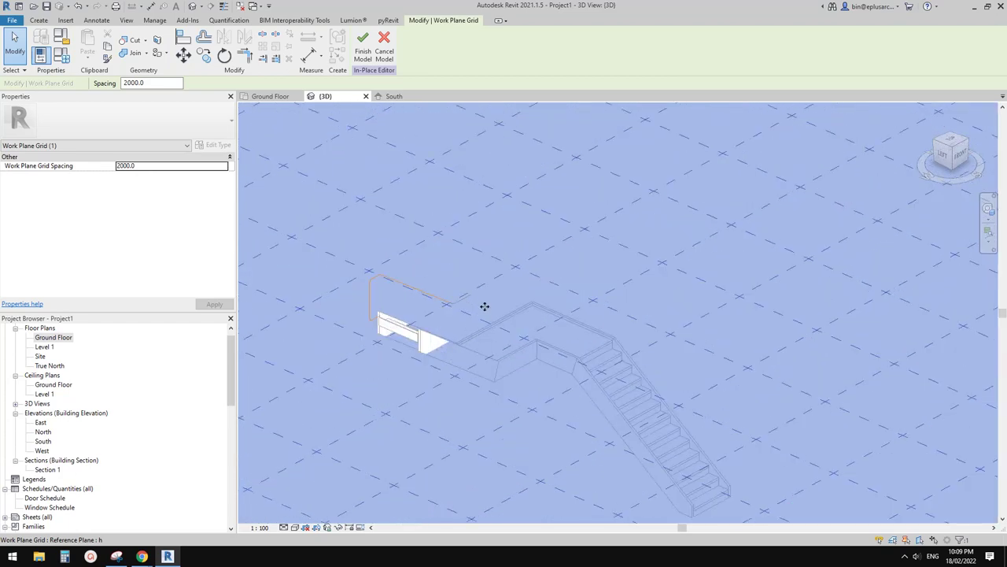
scroll(485, 306, "up", 6)
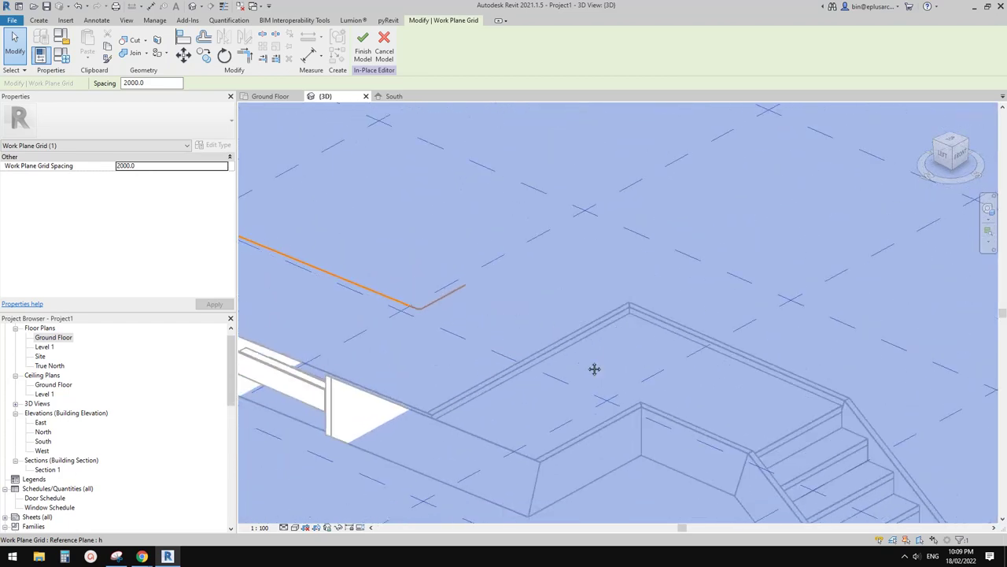
scroll(566, 347, "down", 2)
scroll(555, 347, "down", 4)
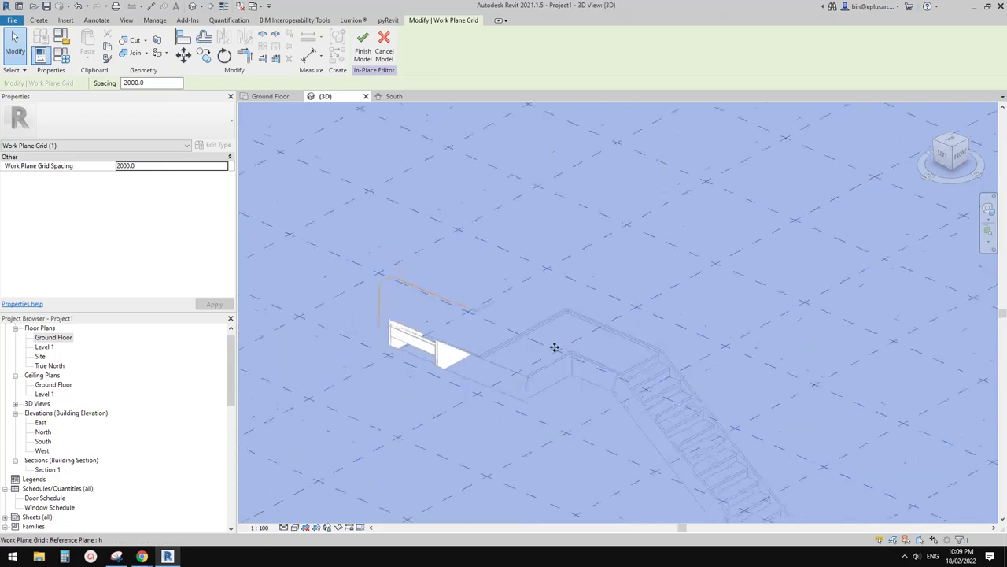
scroll(555, 347, "down", 6)
middle_click_drag(555, 347, 553, 239, "shift")
middle_click_drag(553, 239, 579, 271)
scroll(597, 283, "up", 4)
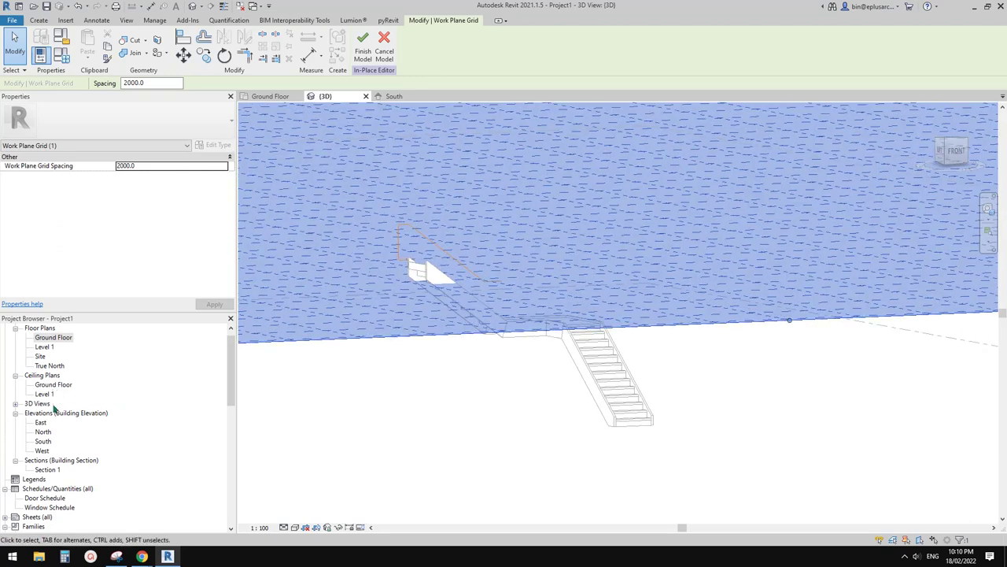
Step: Open the South elevation and compare the height of reference plane h with the path's short horizontal end line
double_click(42, 442)
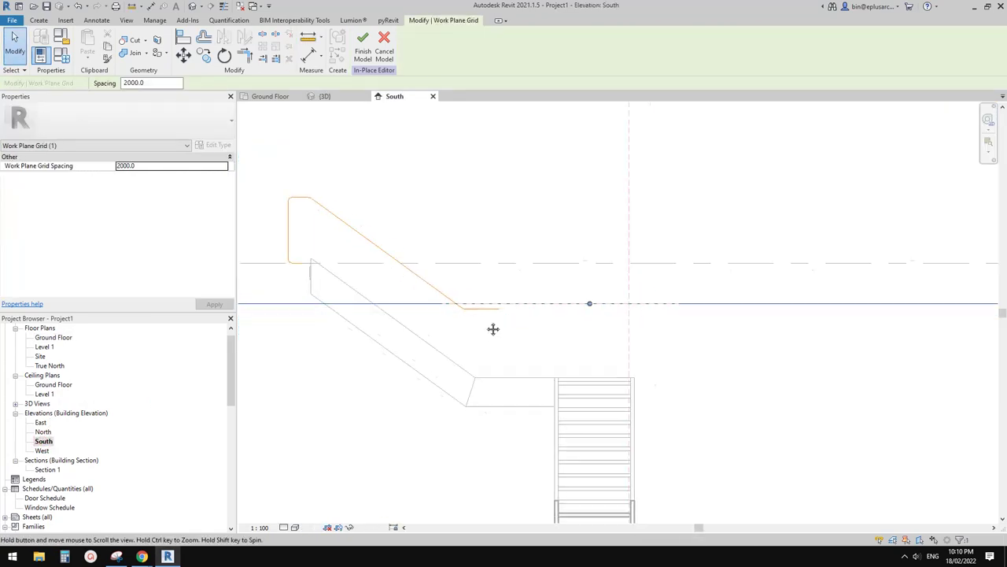
left_click(638, 305)
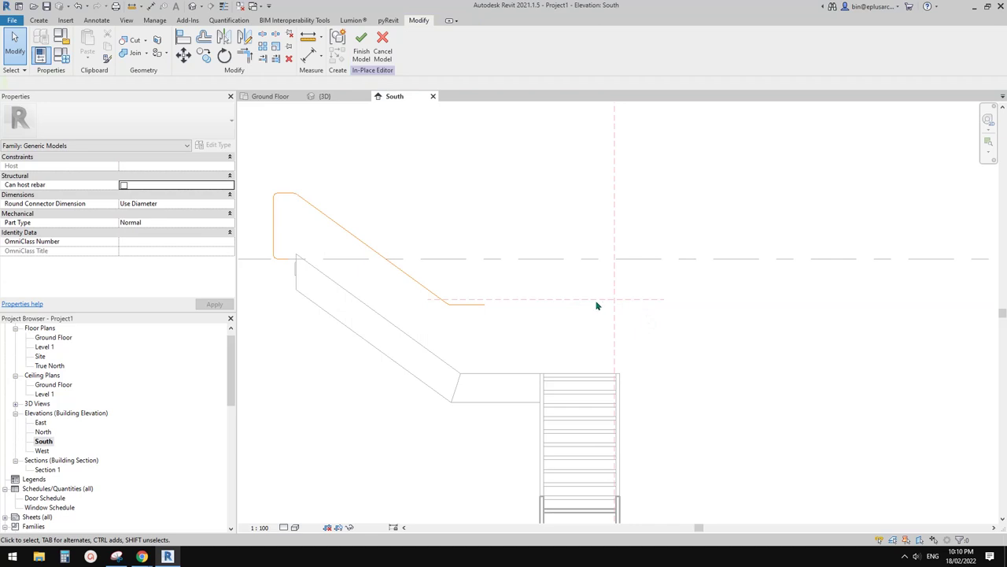
scroll(597, 305, "down", 2)
scroll(555, 305, "up", 4)
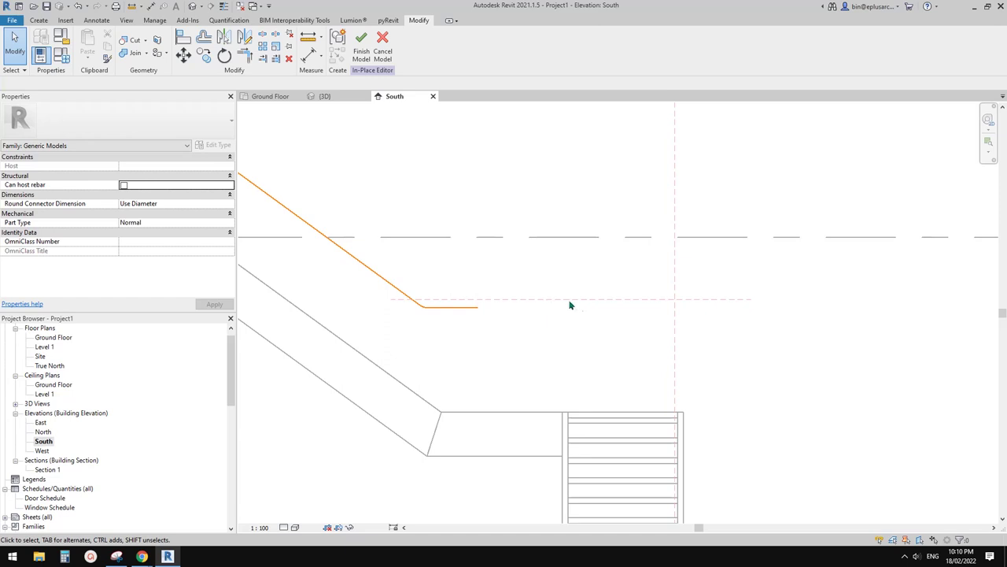
scroll(563, 300, "down", 2)
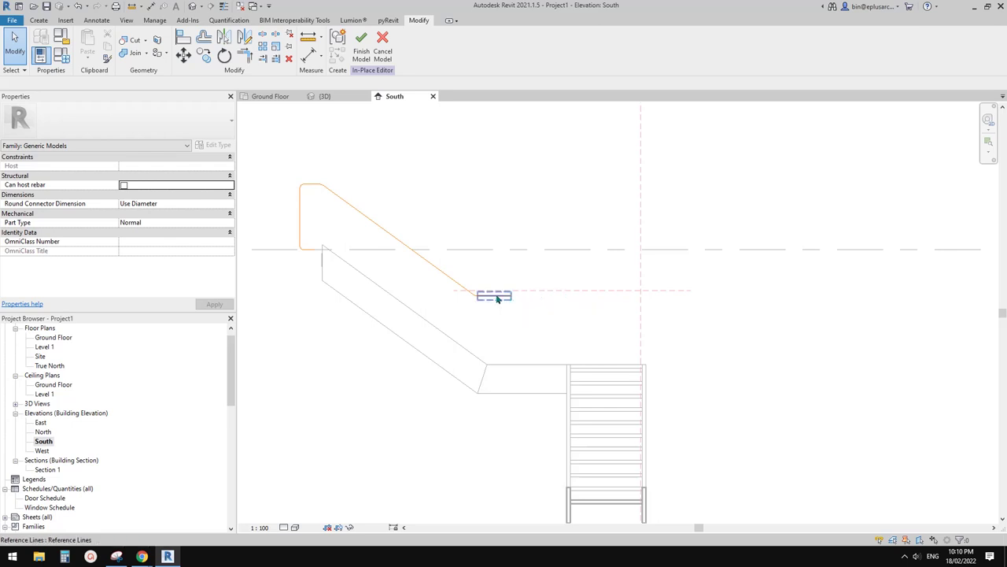
middle_click_drag(495, 265, 532, 270)
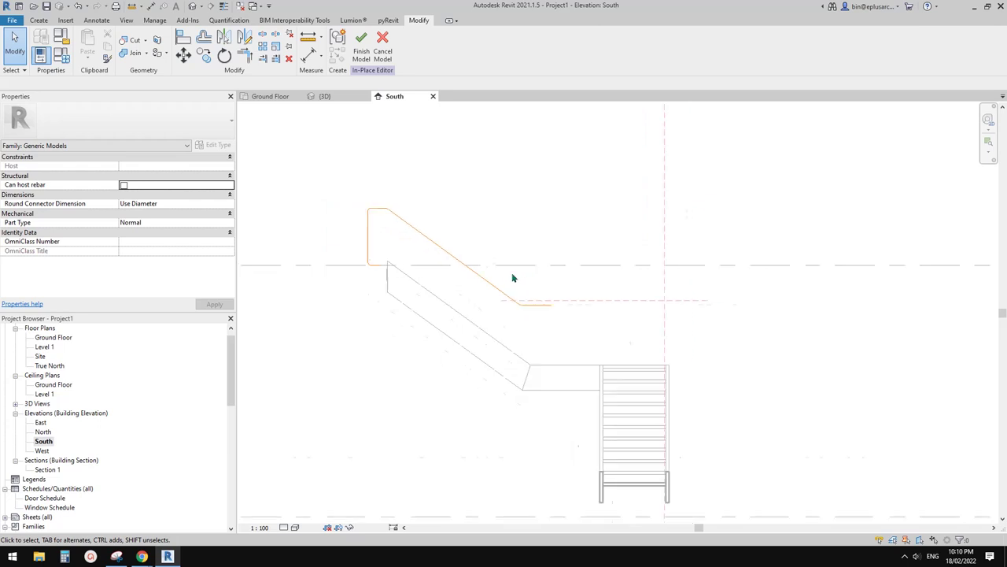
scroll(515, 280, "down", 3)
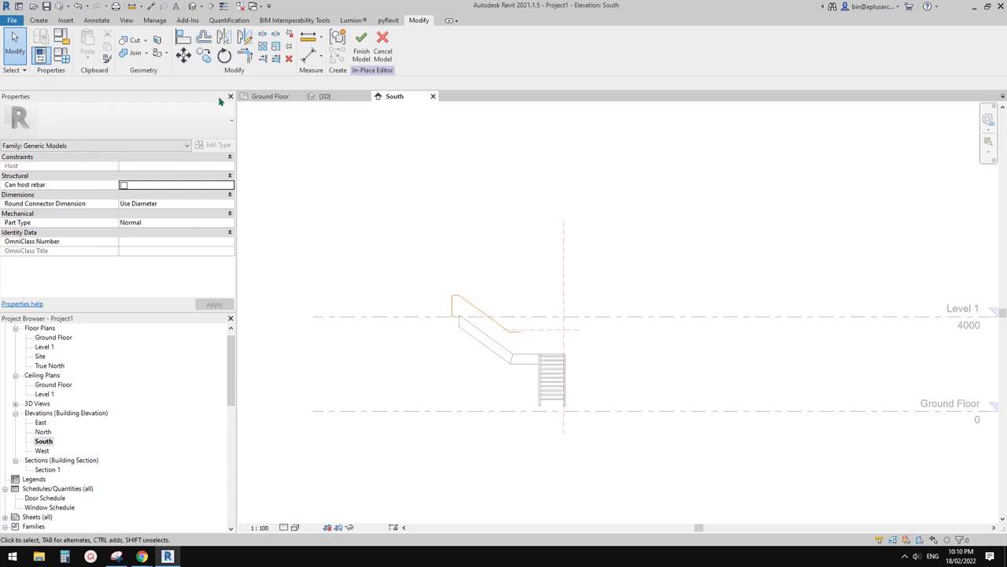
Step: Draw a diagonal model line about 1900 mm long on work plane h near the path's free end and finish the in-place model
left_click(192, 6)
middle_click_drag(433, 306, 462, 321)
left_click(39, 19)
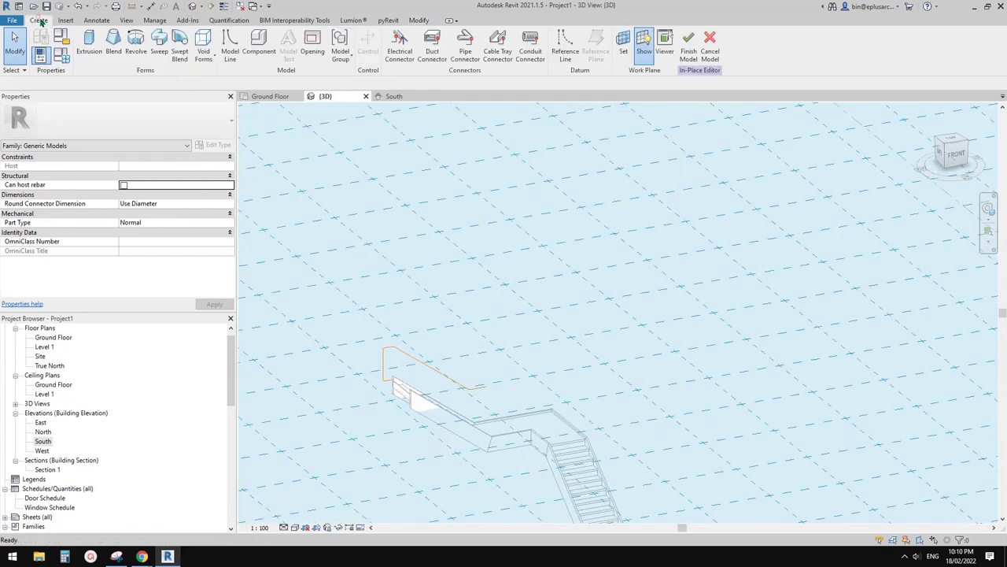
left_click(230, 49)
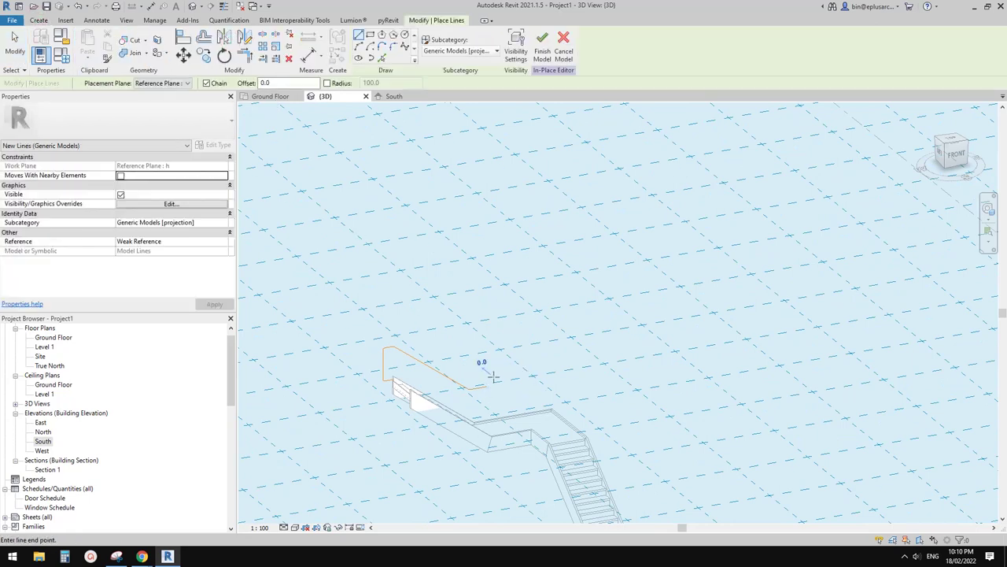
left_click(476, 402)
key("Escape")
key("Escape")
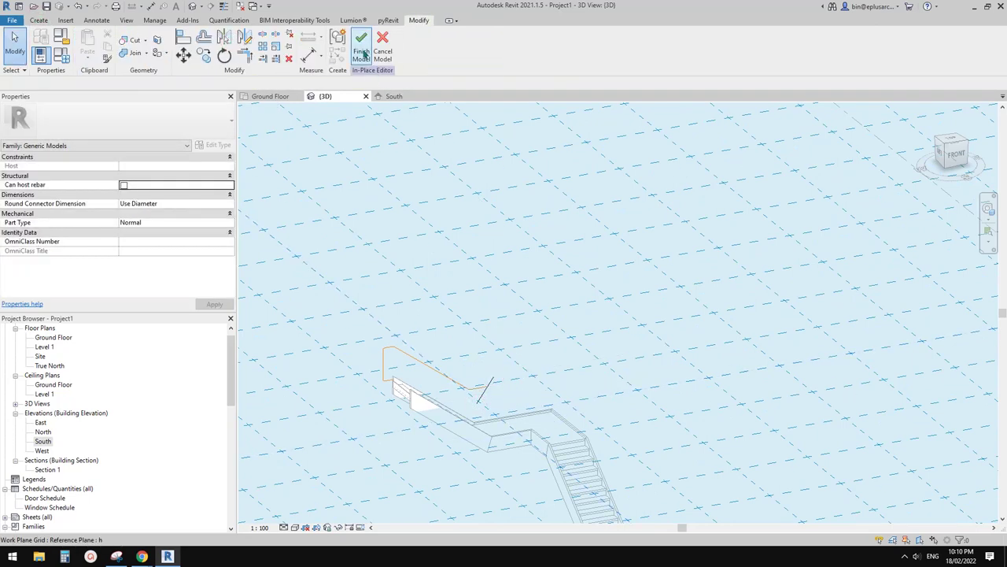
left_click(362, 52)
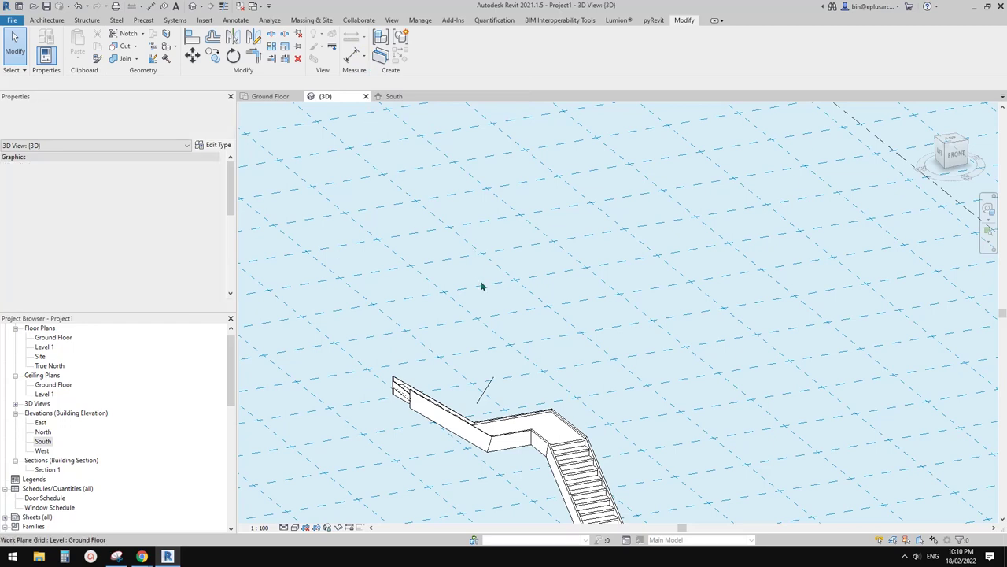
left_click(487, 395)
scroll(489, 398, "down", 2)
middle_click_drag(489, 399, 523, 377)
key("Escape")
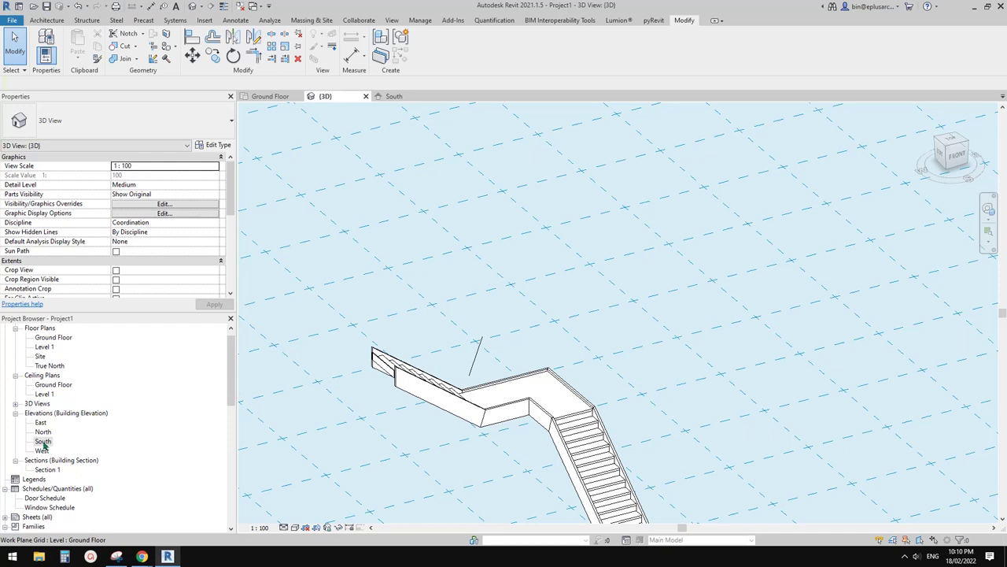
Step: In the South elevation, add an aligned dimension from the stair landing's surface up to reference plane h
double_click(43, 442)
scroll(543, 330, "up", 5)
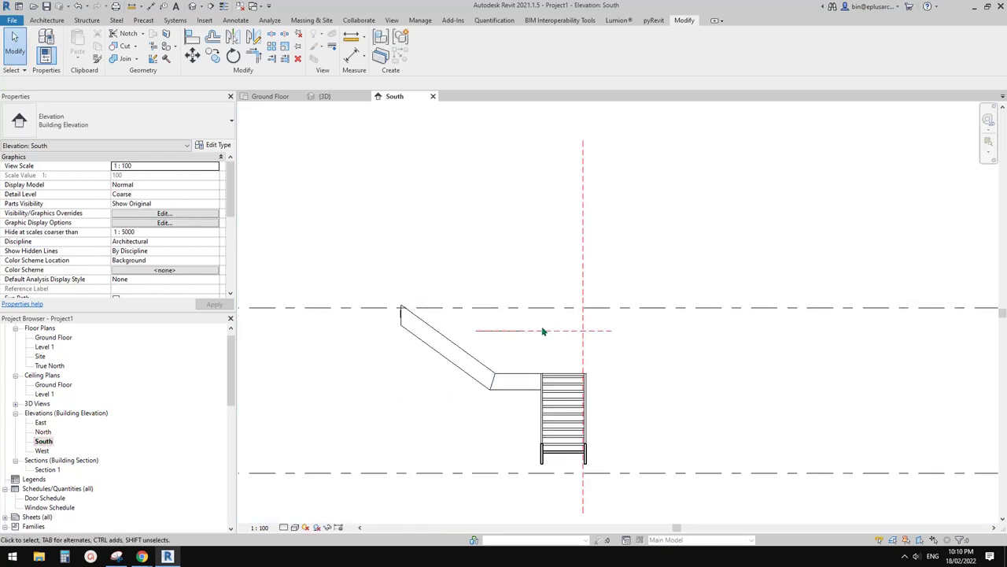
left_click(553, 332)
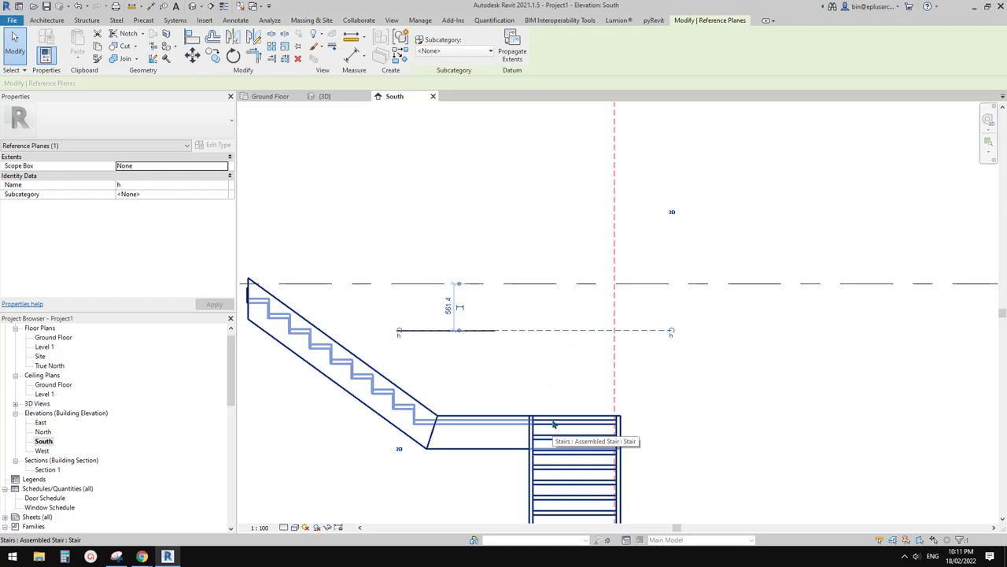
middle_click_drag(547, 387, 529, 381)
key("d")
key("i")
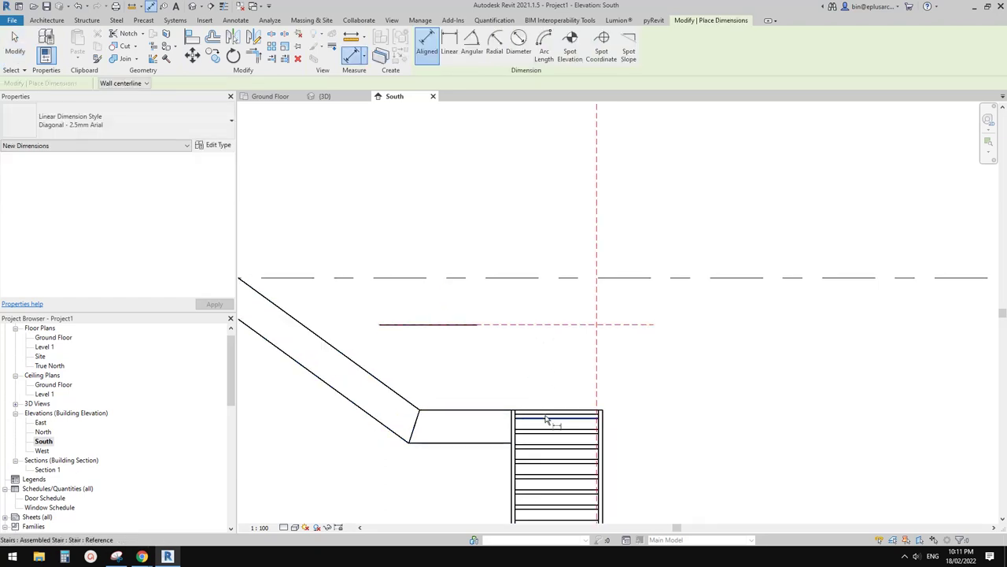
left_click(543, 415)
left_click(547, 325)
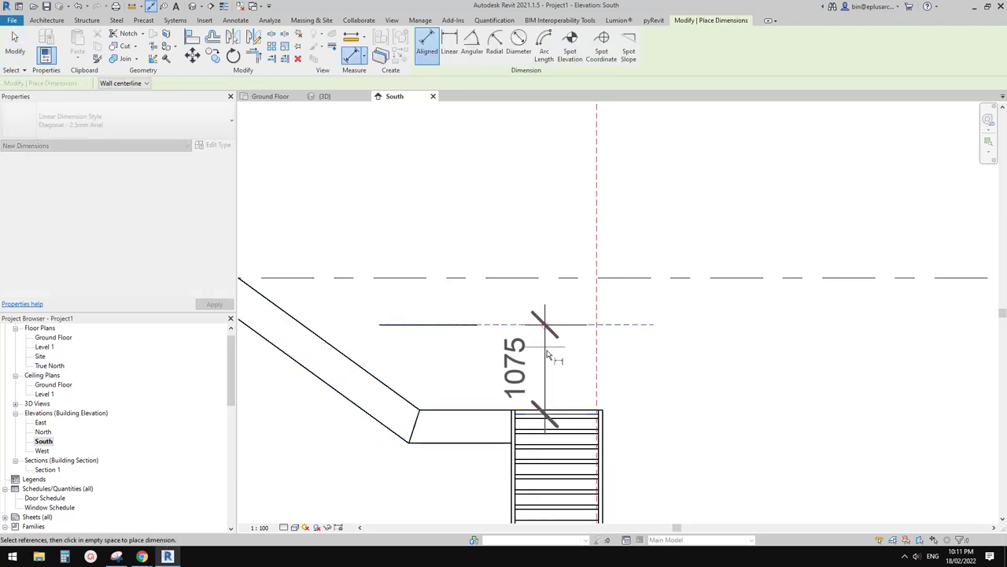
left_click(546, 349)
key("Escape")
key("Escape")
Step: Set the height of reference plane h above the landing to 1000 mm and delete the dimension
left_click(622, 324)
left_click(530, 369)
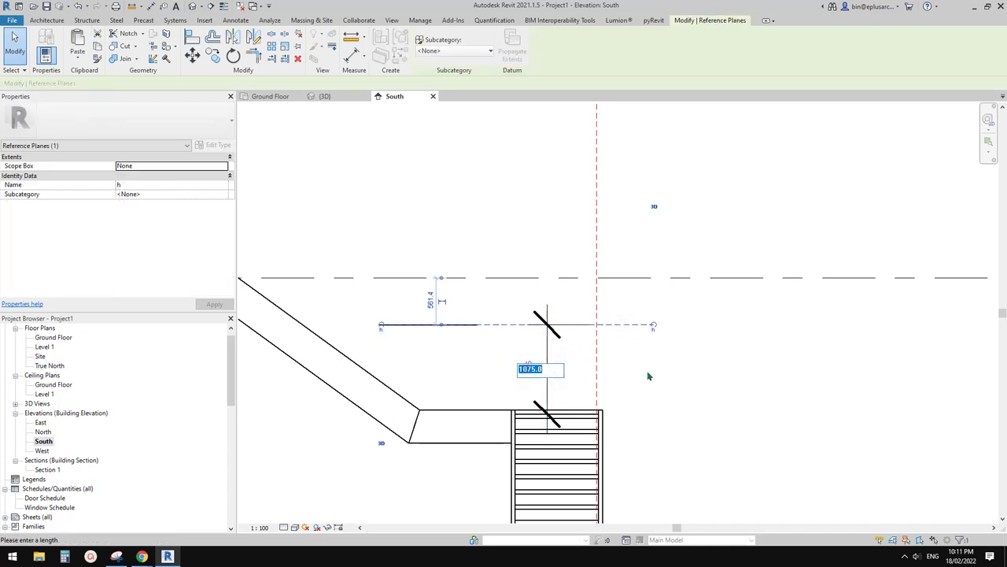
type("1000")
key("Return")
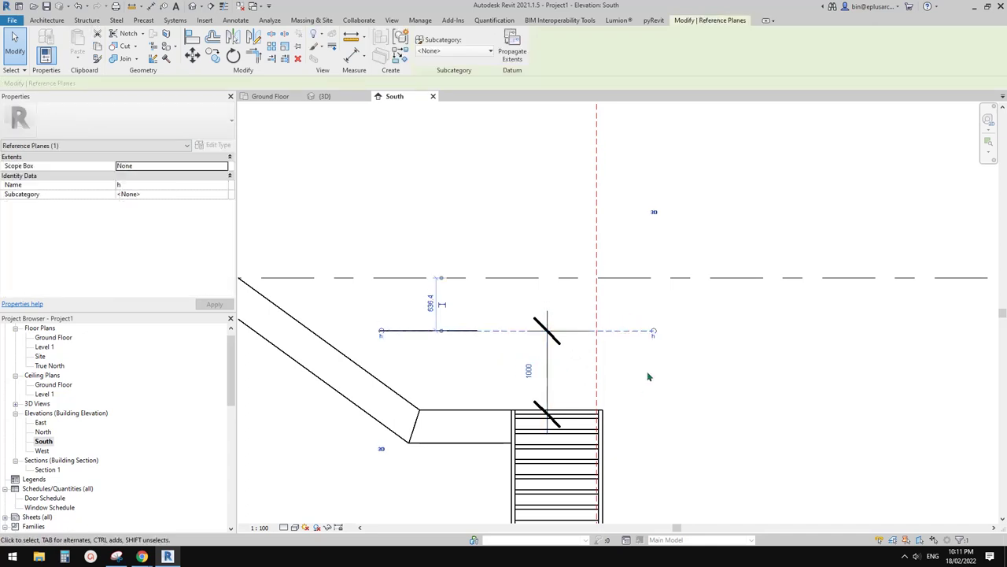
left_click(626, 376)
left_click(516, 358)
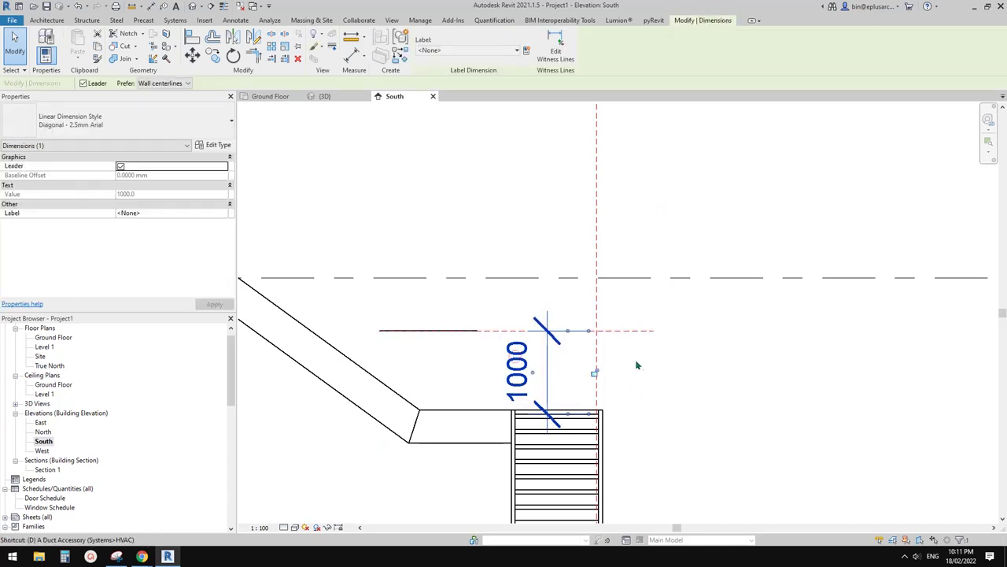
key("Delete")
scroll(512, 353, "down", 2)
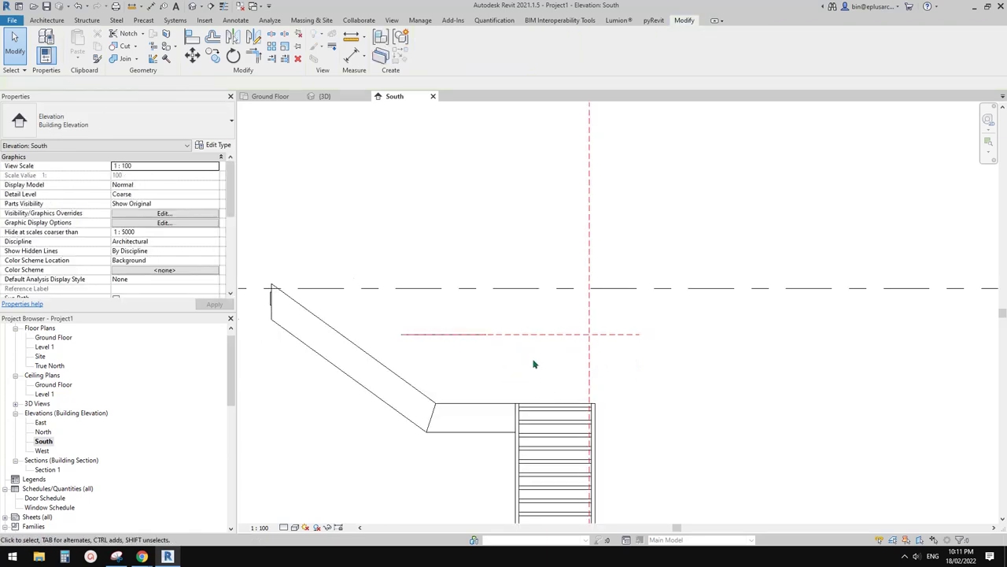
middle_click_drag(533, 361, 540, 369)
Step: Reopen the in-place generic model for editing in the 3D view and delete its diagonal model line
left_click(192, 7)
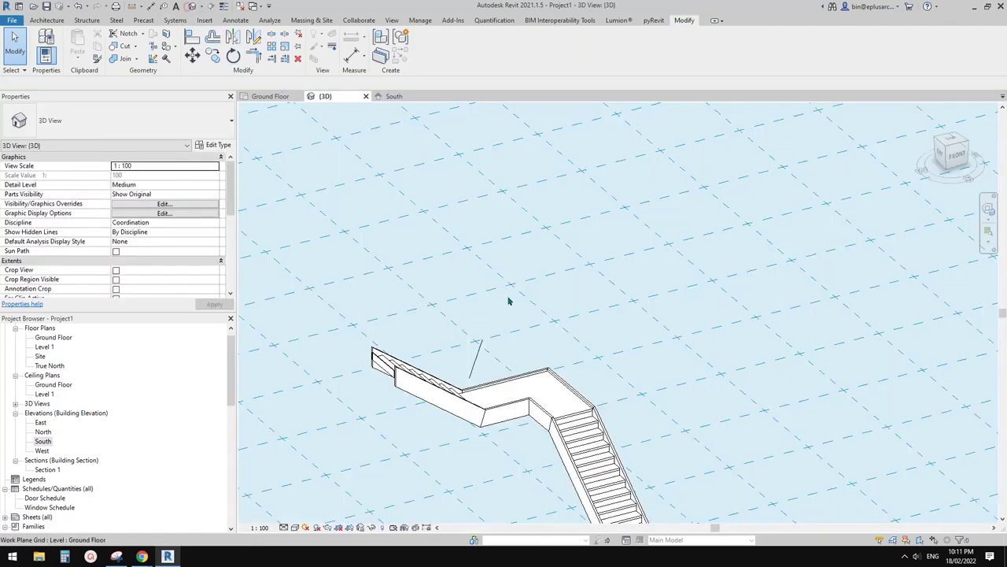
scroll(468, 337, "up", 2)
left_click(467, 322)
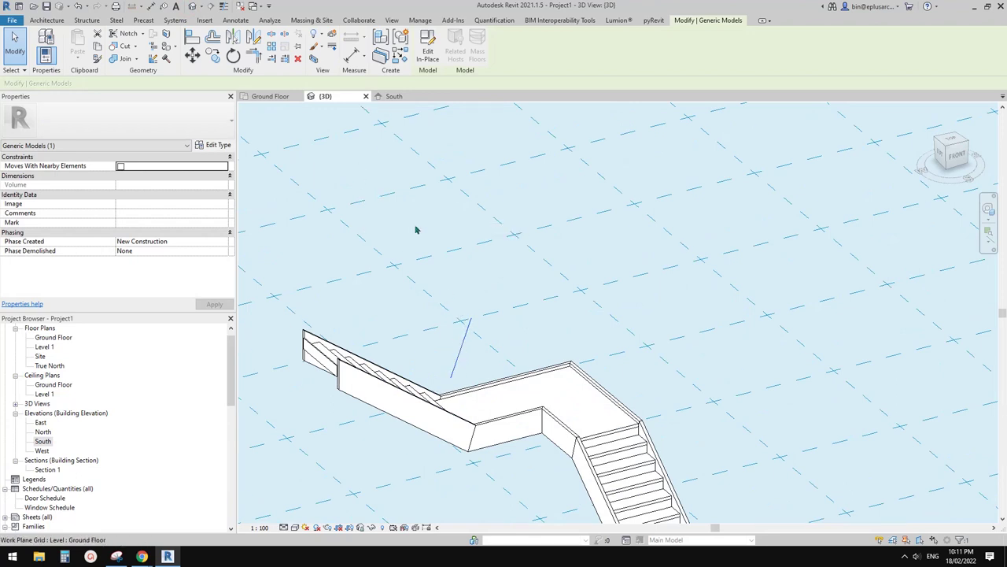
left_click(426, 50)
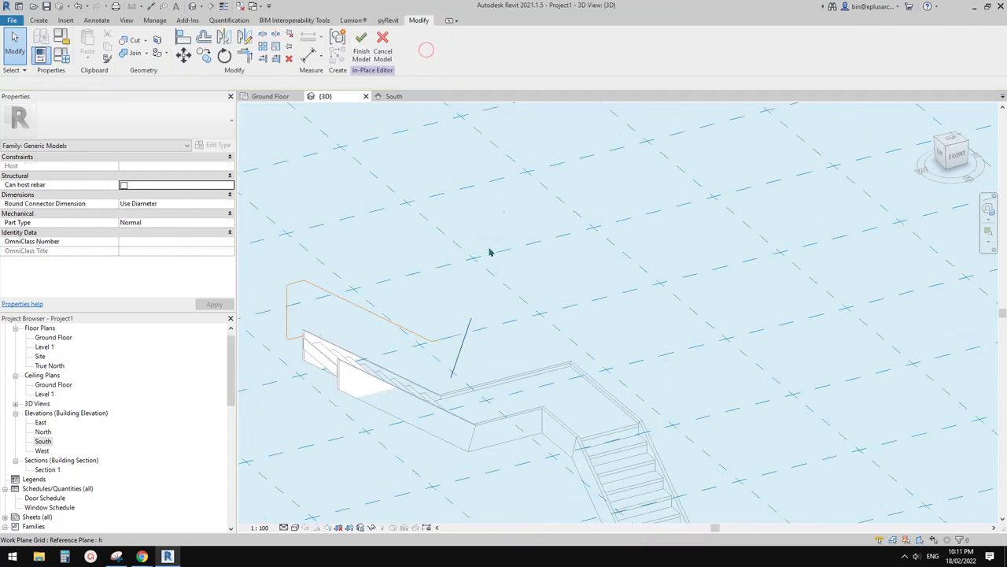
left_click(464, 336)
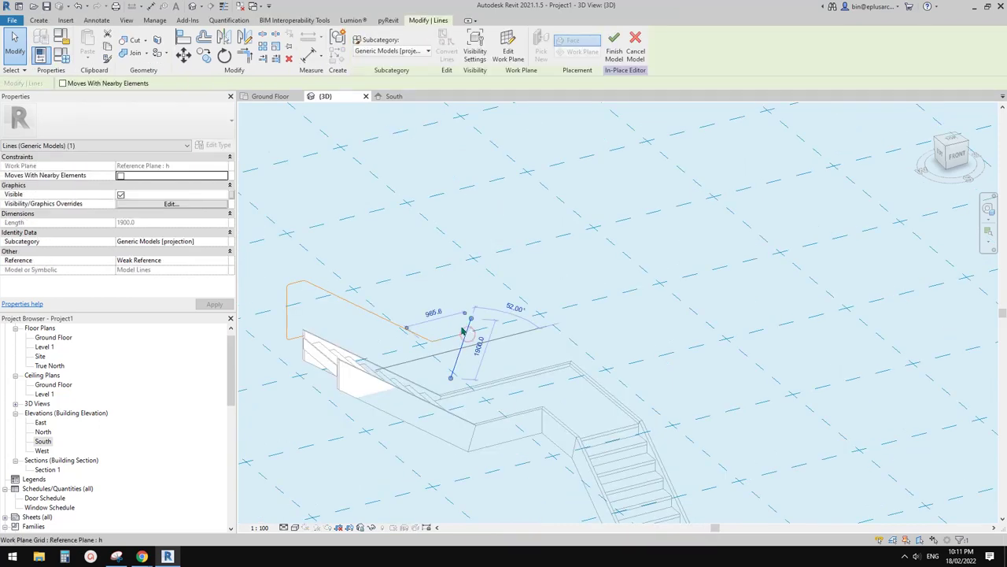
key("Delete")
Step: Draw a straight reference line on plane h from the path's free end along the landing edge, stopping just short of the outer corner
middle_click_drag(497, 330, 527, 339, "shift")
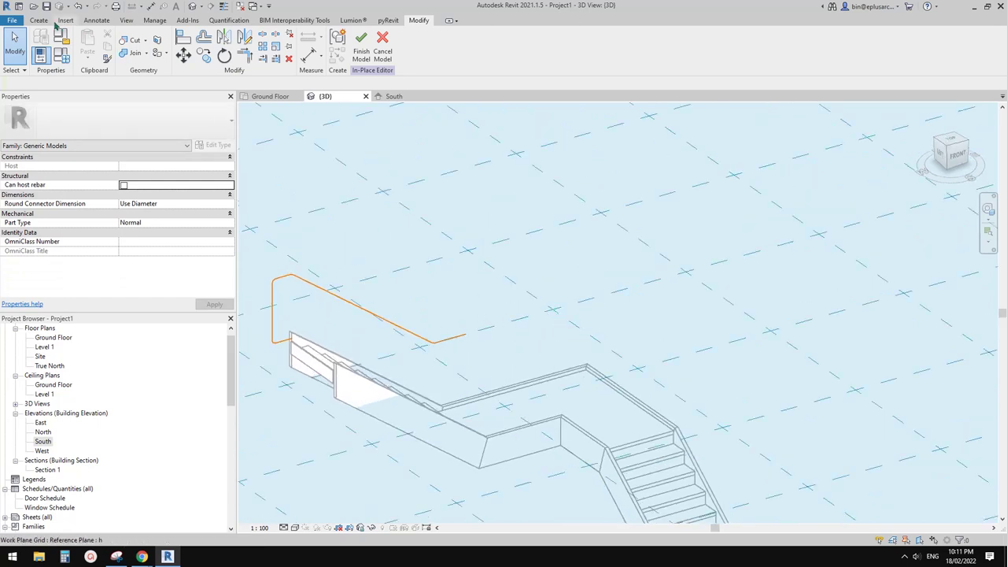
left_click(39, 21)
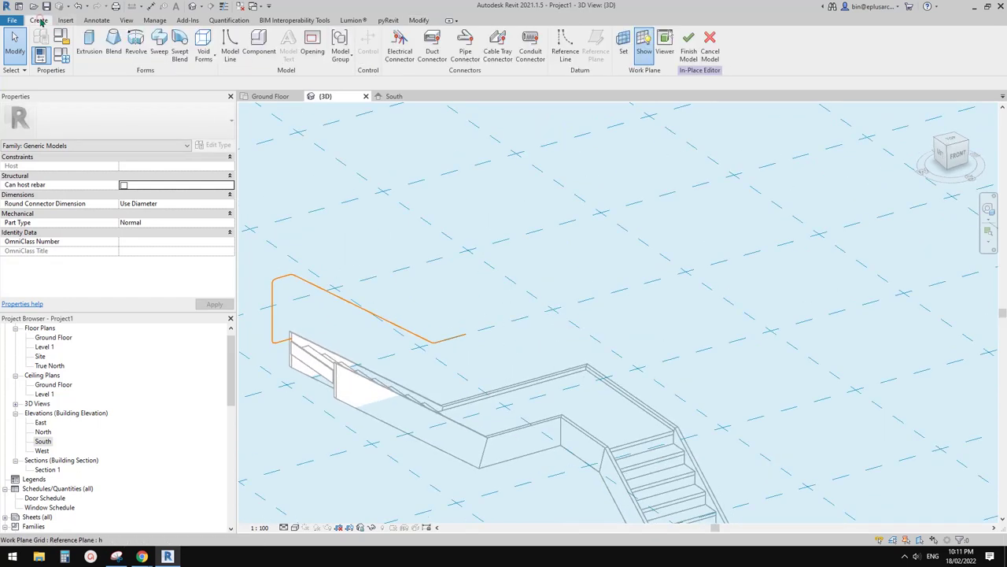
left_click(565, 49)
middle_click_drag(535, 206, 506, 267, "shift")
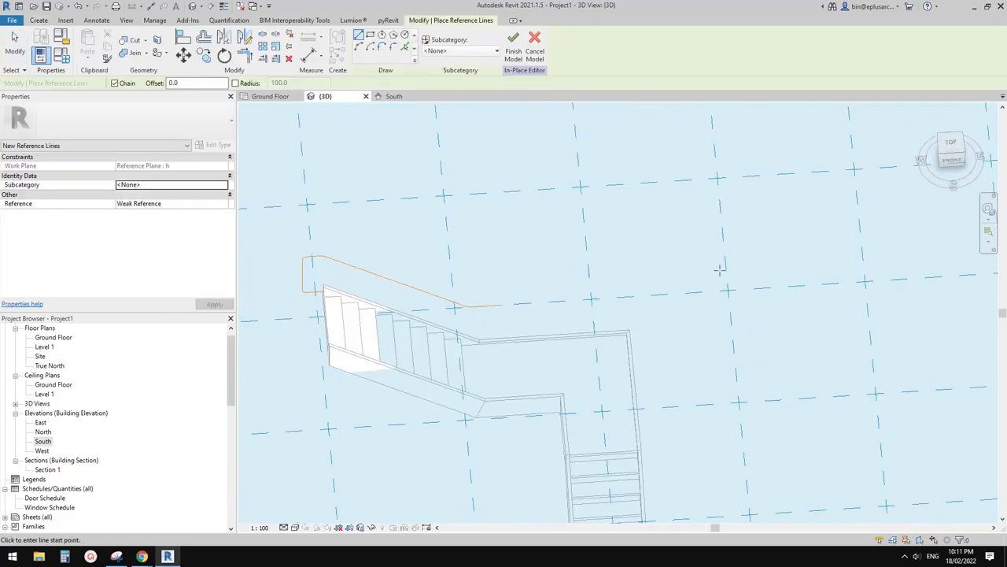
left_click(952, 145)
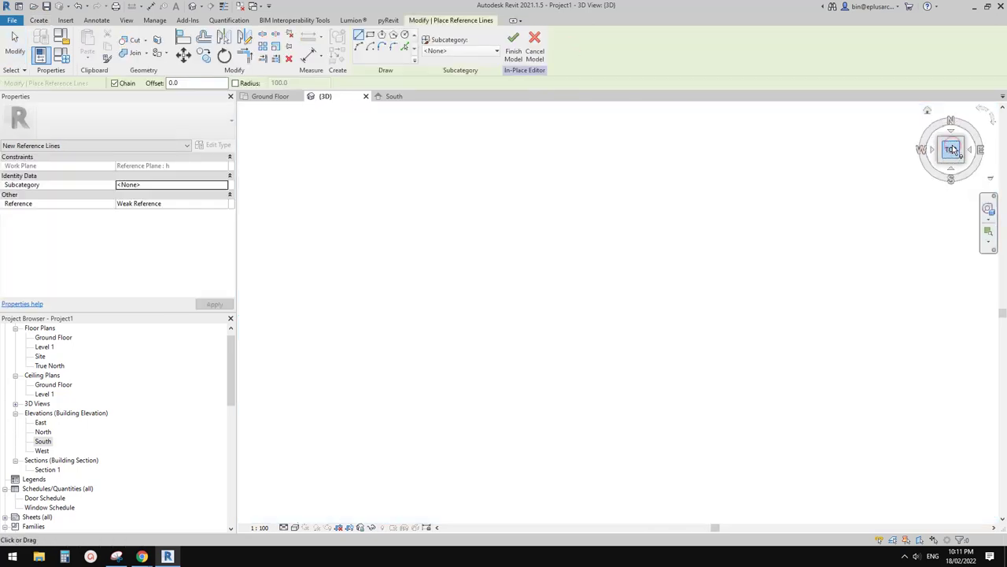
scroll(482, 272, "up", 10)
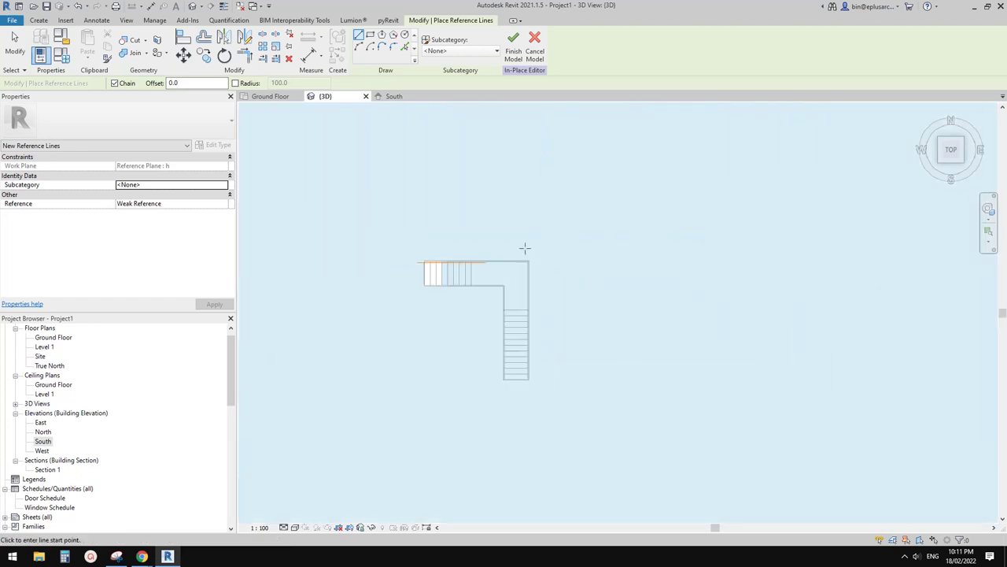
scroll(481, 264, "up", 1)
middle_click_drag(481, 263, 457, 289)
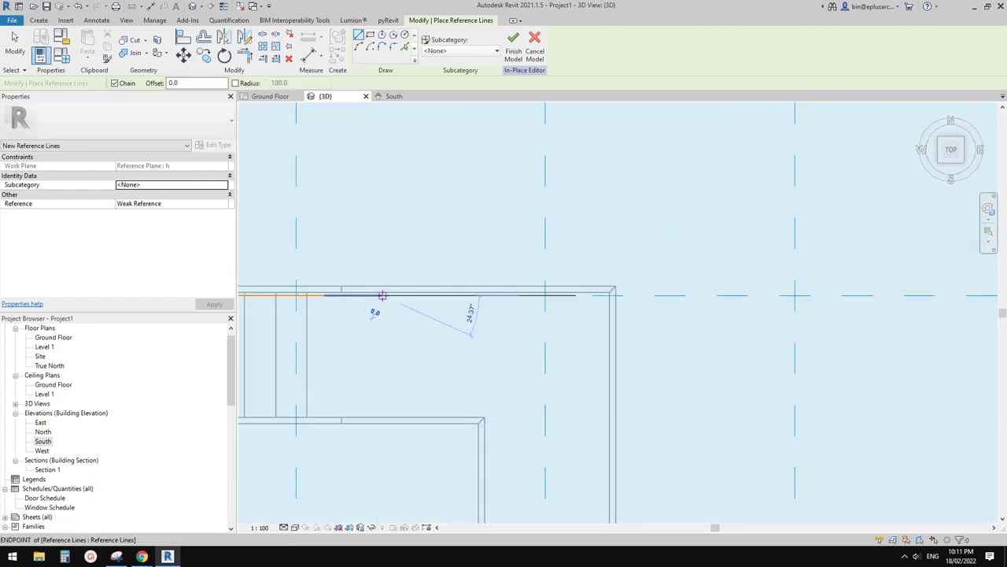
left_click(382, 296)
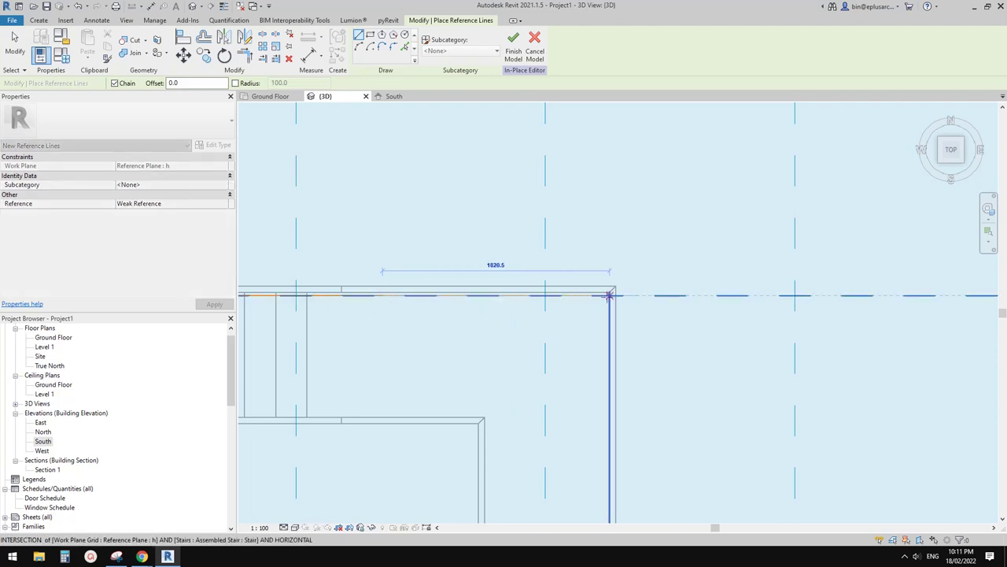
scroll(598, 296, "down", 1)
middle_click_drag(581, 295, 479, 249)
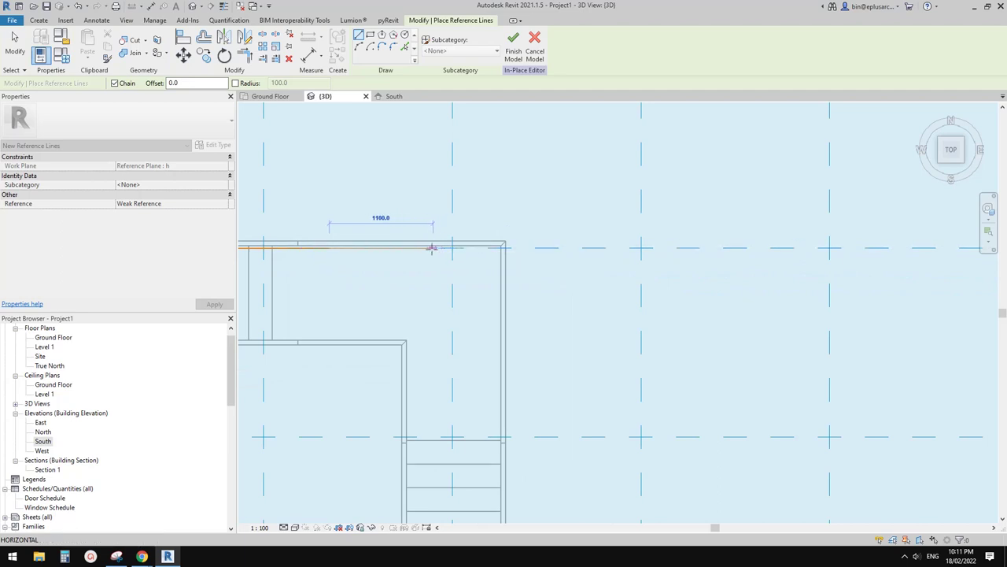
scroll(433, 249, "up", 1)
left_click(492, 248)
scroll(496, 281, "down", 1)
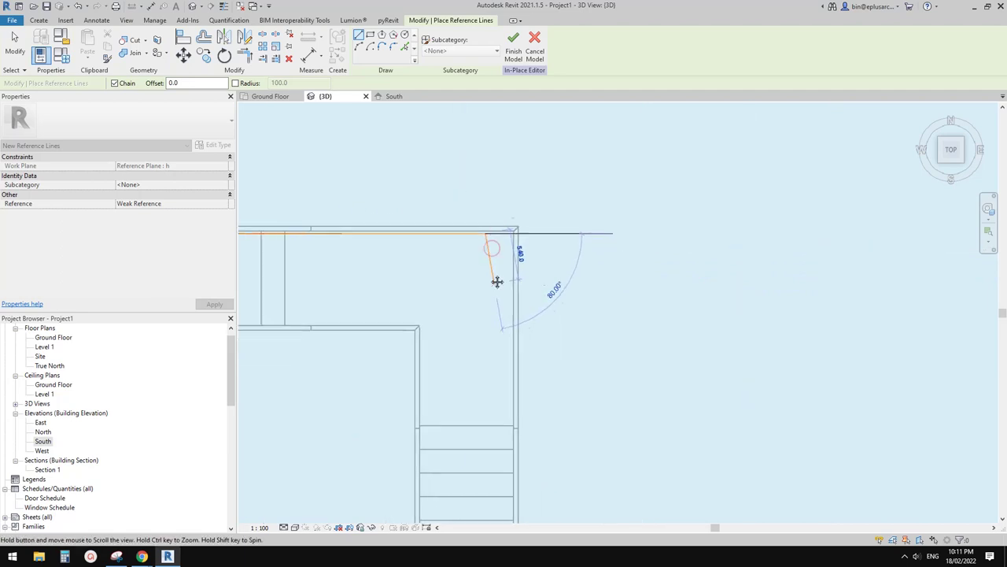
key("Escape")
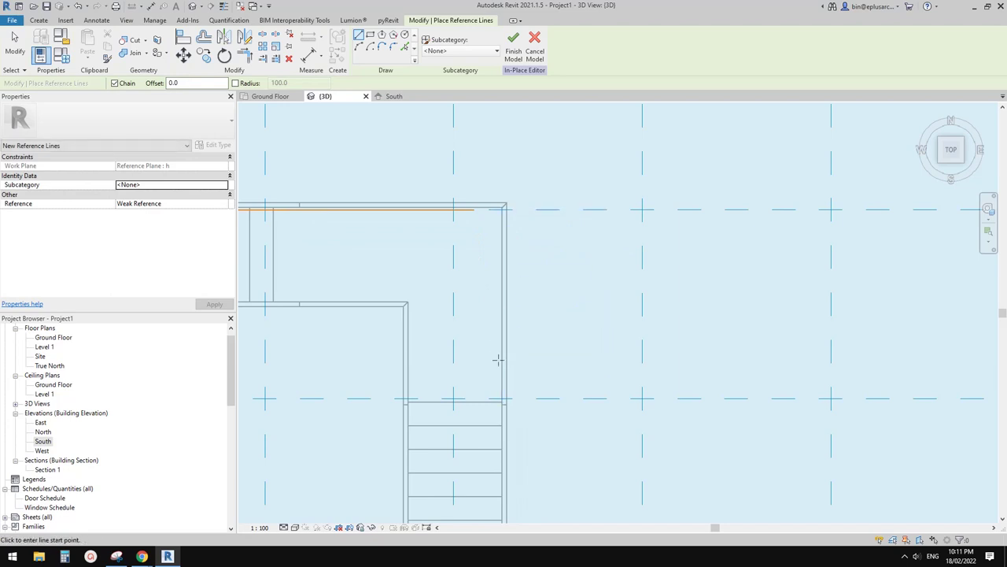
middle_click_drag(492, 330, 476, 284)
left_click(484, 351)
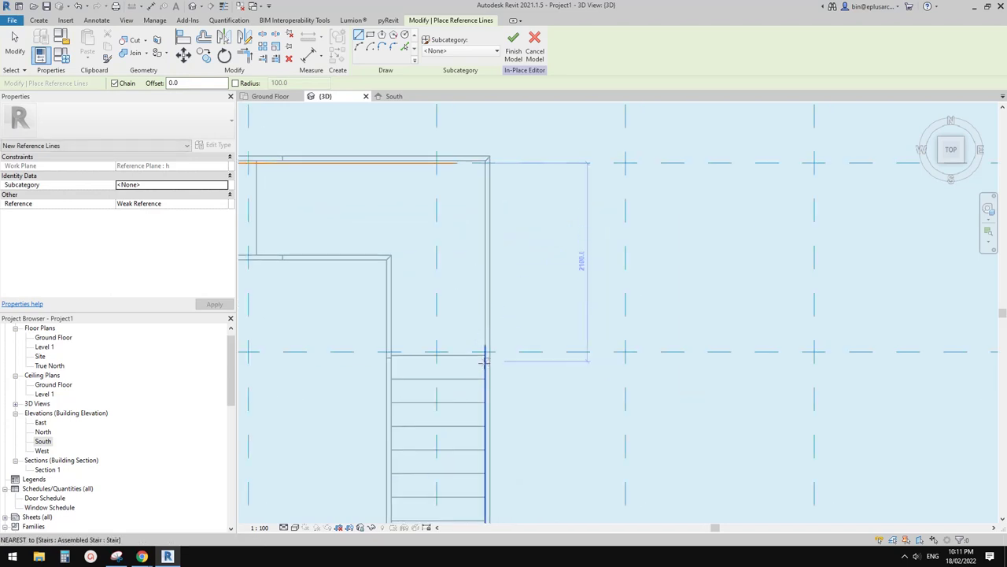
key("Escape")
middle_click_drag(364, 208, 372, 200)
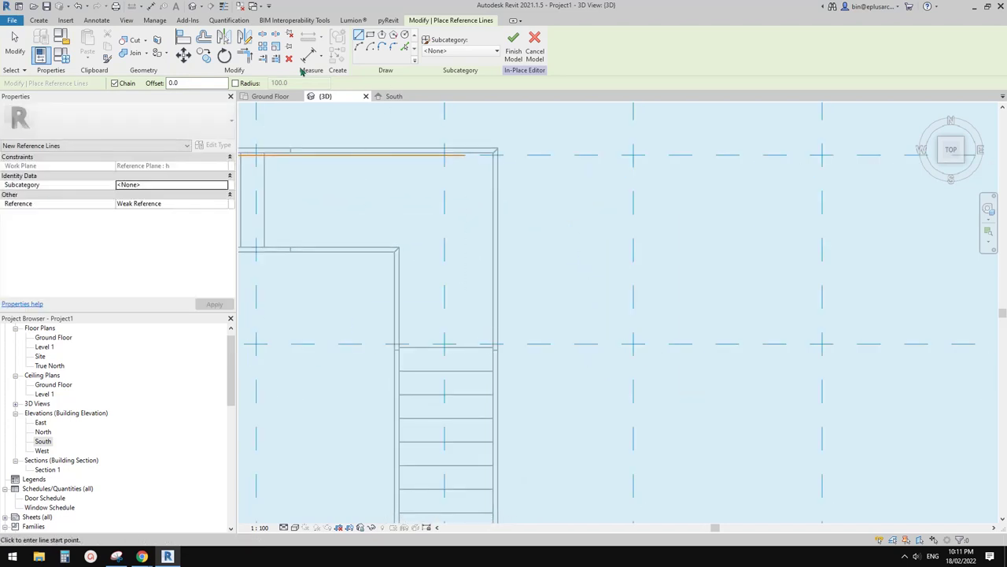
Step: Set the work plane to Reference Plane : v2
left_click(39, 21)
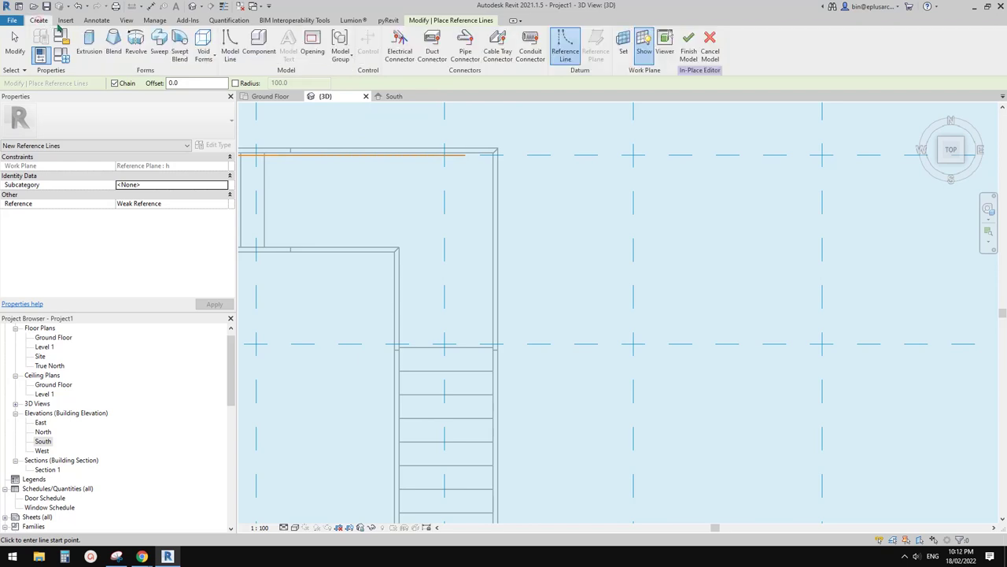
left_click(643, 49)
left_click(359, 226)
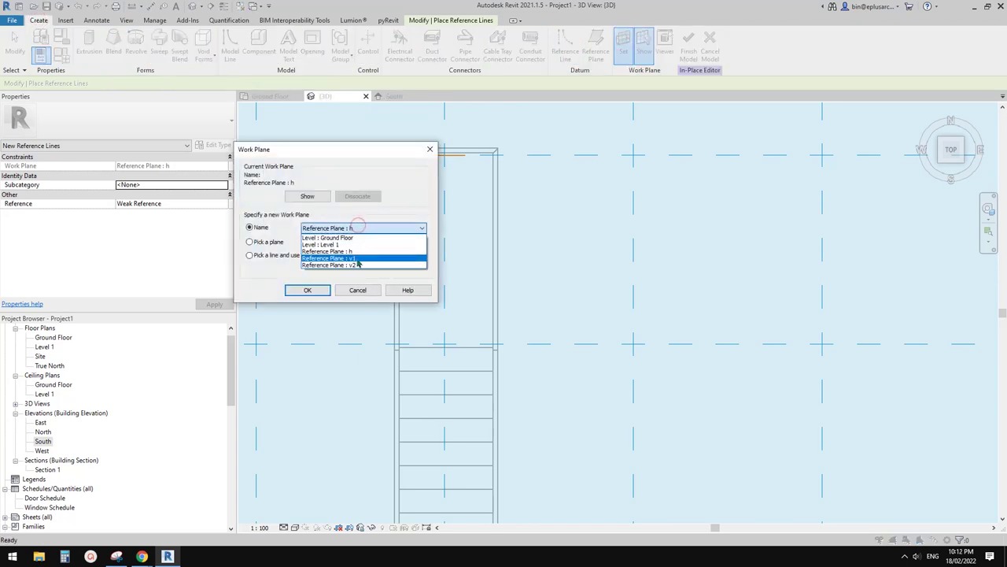
left_click(358, 261)
left_click(307, 290)
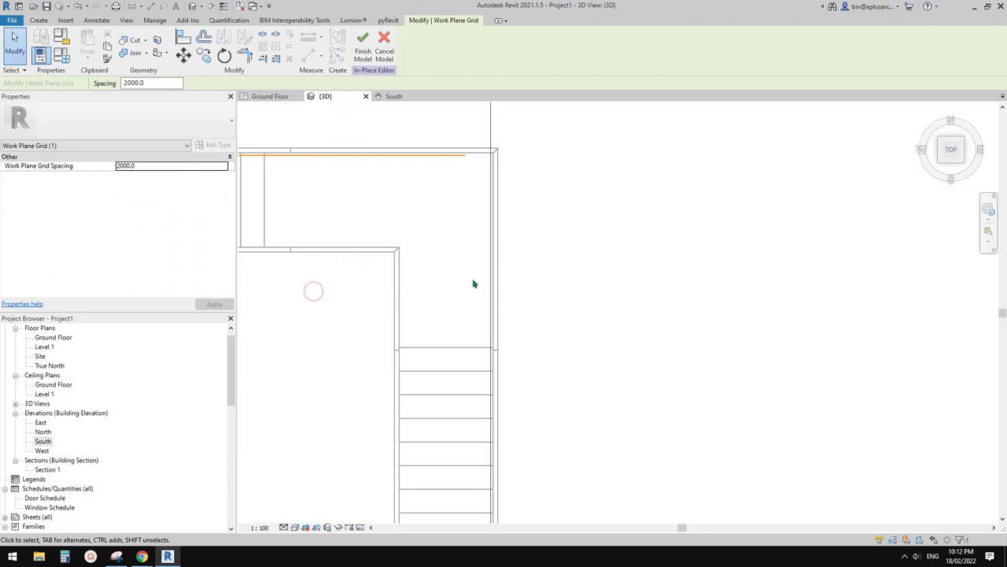
Step: Create a reference line on plane v2 by picking the landing's outer edge beside the second stair flight
scroll(471, 297, "down", 3)
middle_click_drag(441, 328, 498, 334, "shift")
scroll(566, 262, "up", 3)
middle_click_drag(564, 260, 556, 265)
scroll(549, 265, "down", 3)
scroll(551, 261, "up", 2)
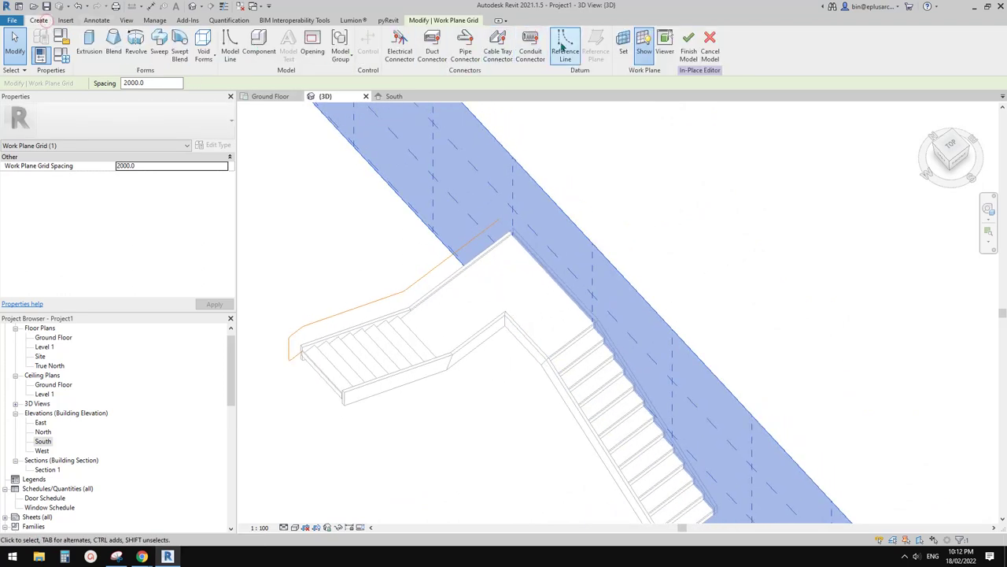
left_click(566, 48)
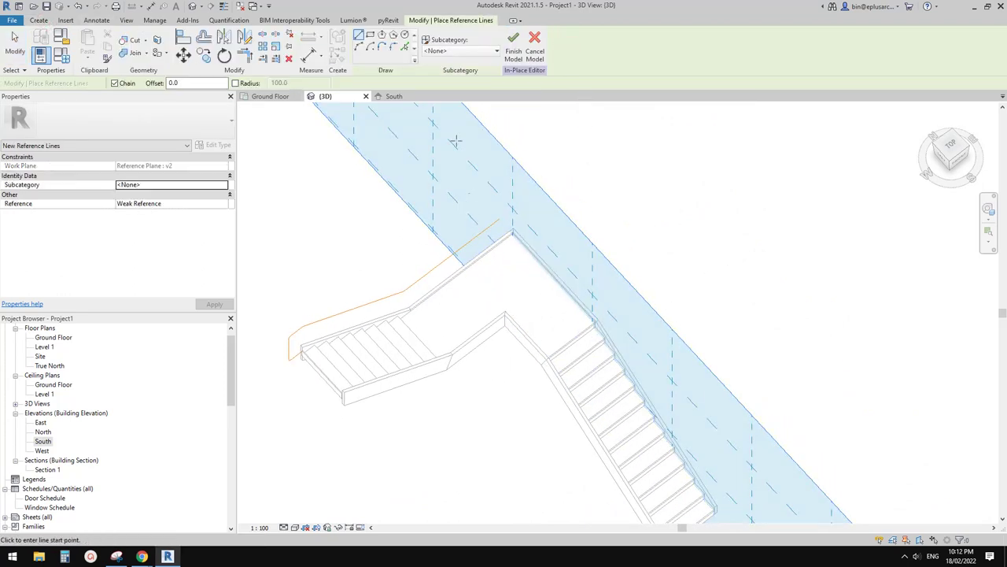
left_click(404, 48)
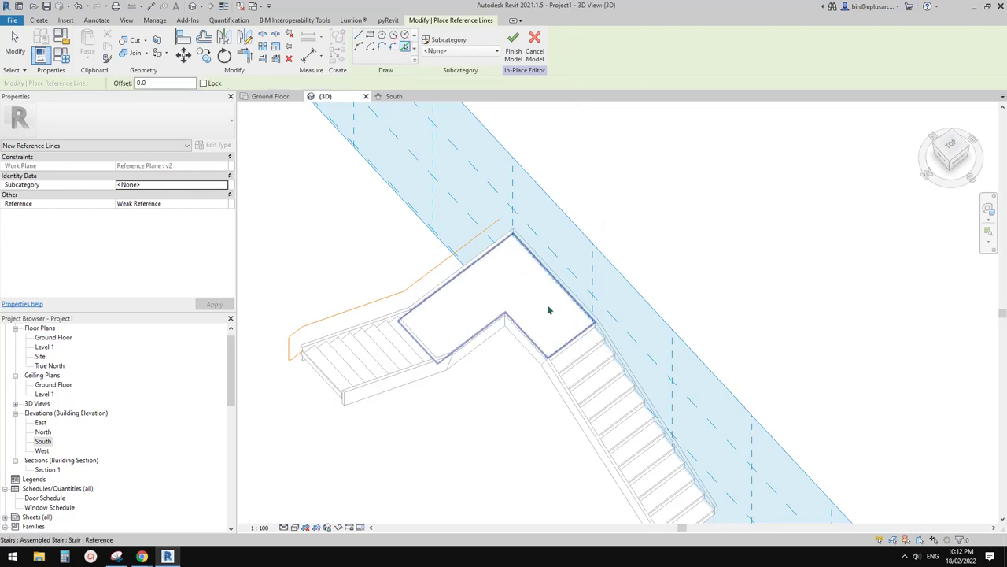
scroll(614, 260, "down", 2)
middle_click_drag(614, 259, 593, 210)
key("Escape")
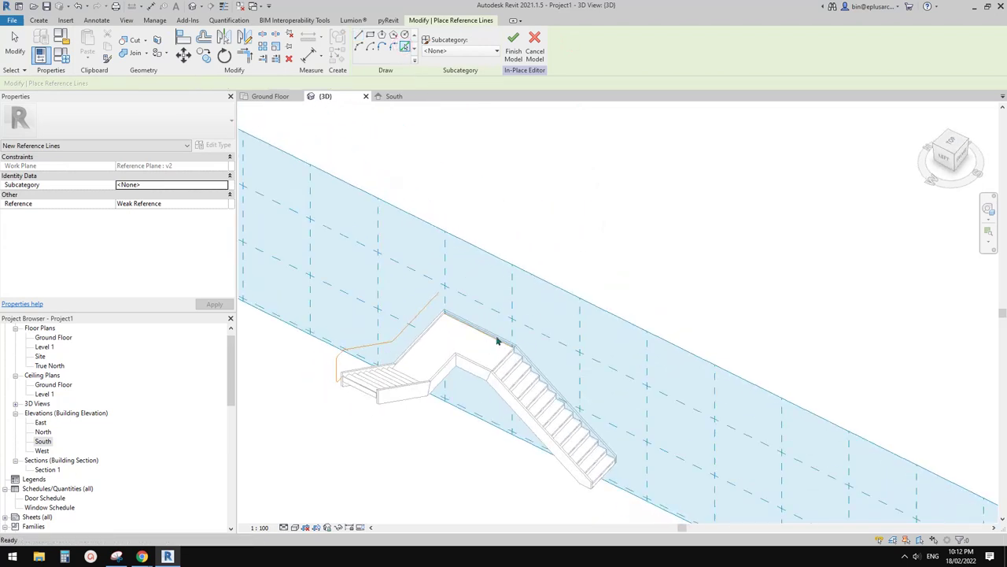
Step: In the left-side view, move the new landing-edge reference line vertically up by 1000 mm
left_click(486, 338)
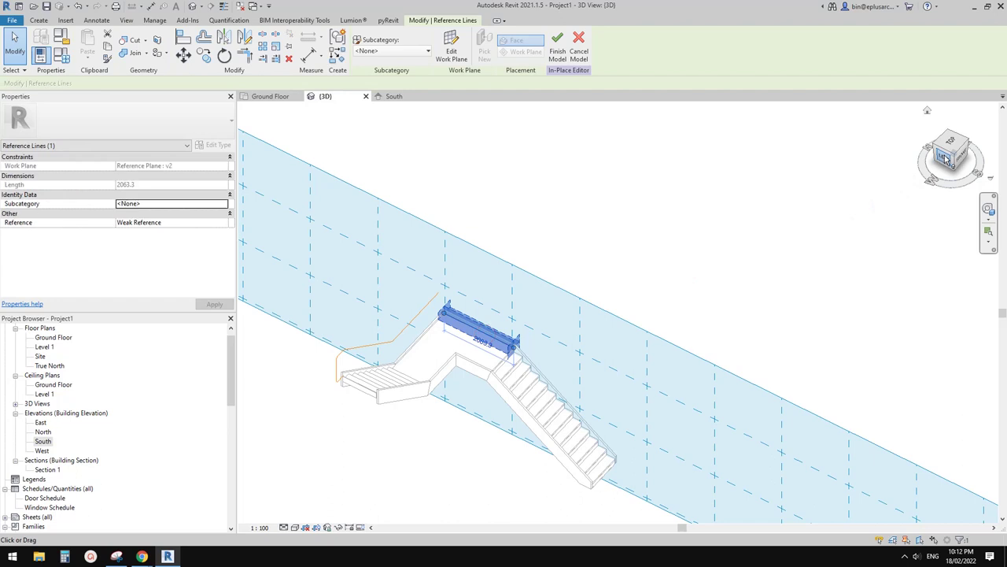
left_click(948, 161)
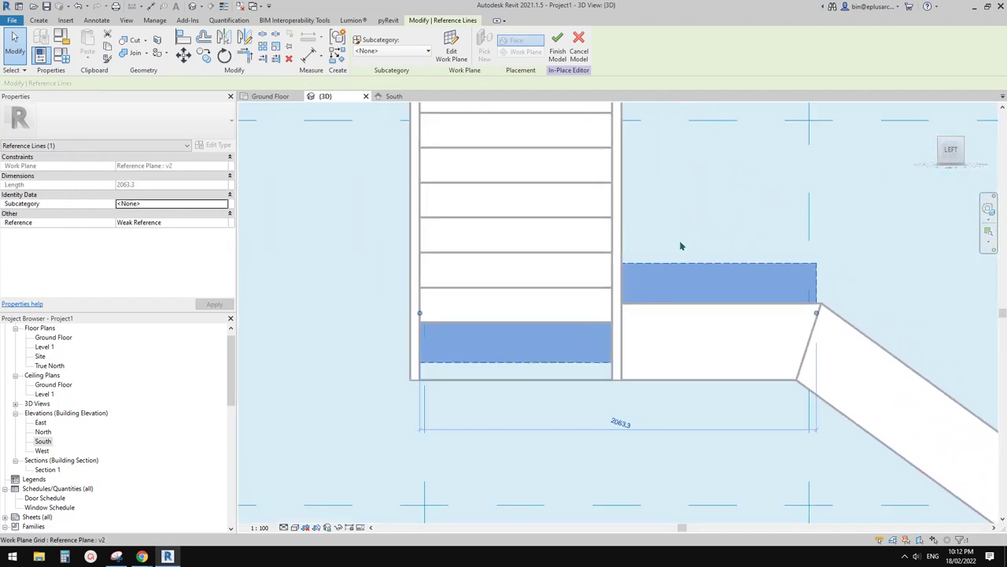
key("m")
key("v")
left_click(708, 235)
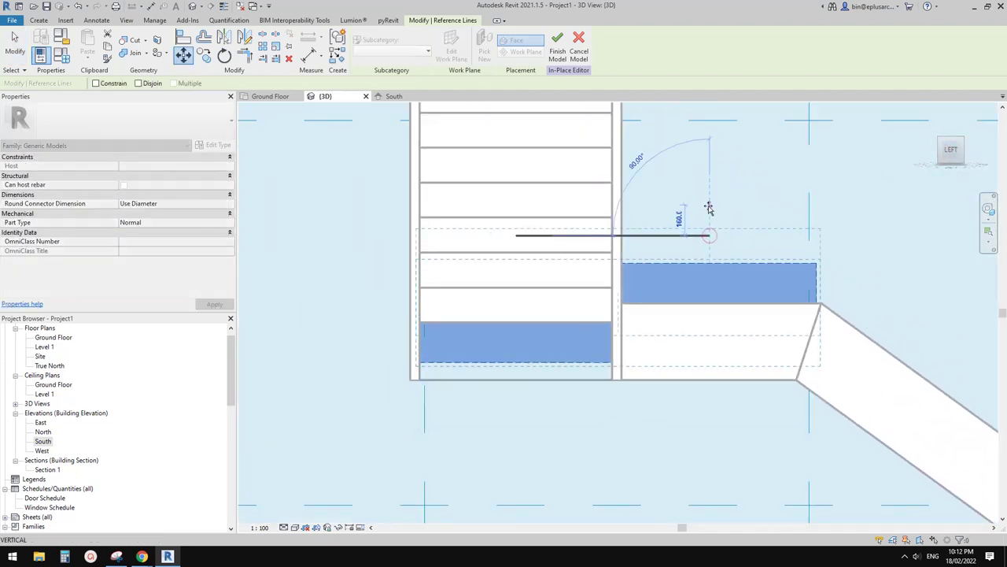
type("1000")
key("Return")
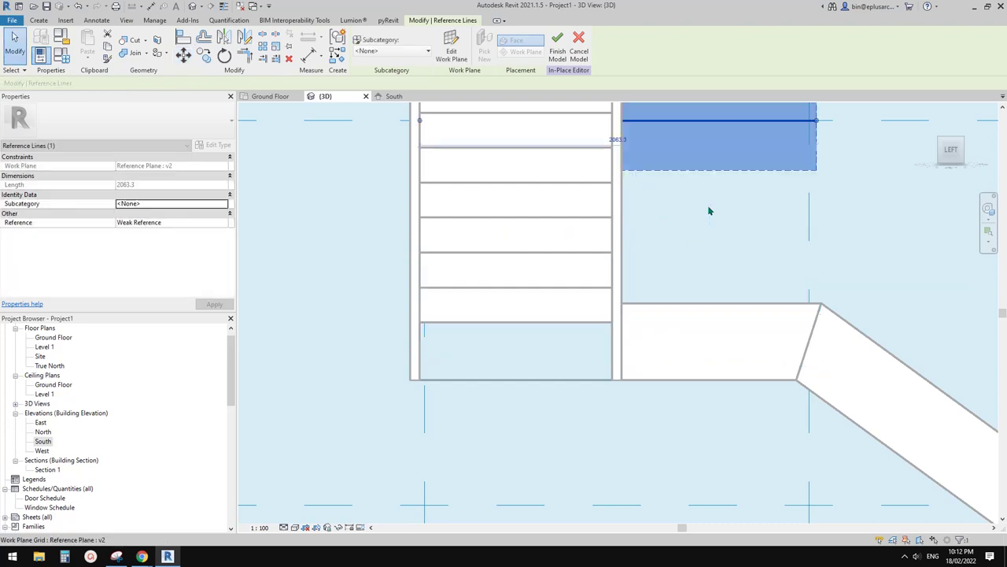
left_click(708, 211)
scroll(709, 211, "down", 4)
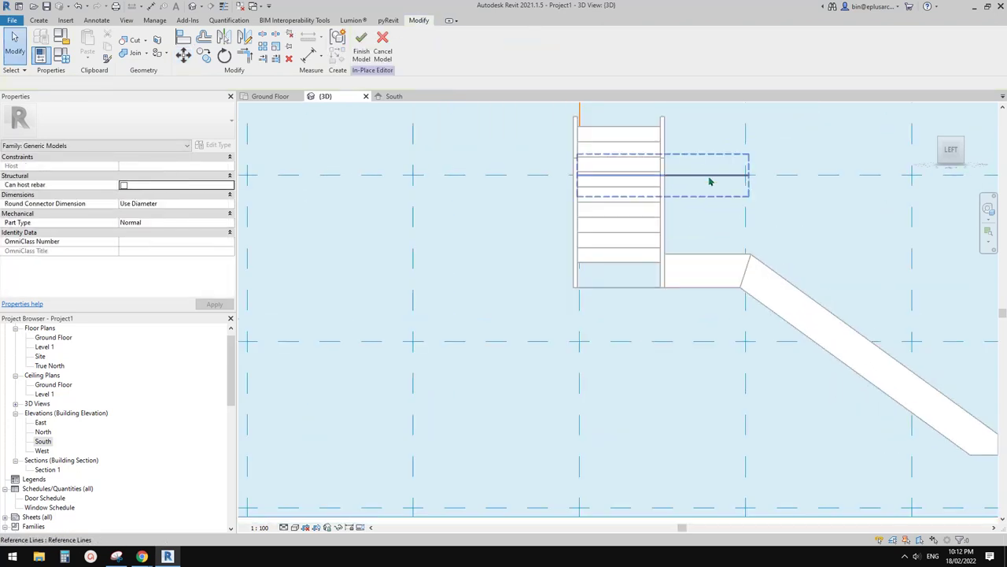
Step: Shorten the raised v2 reference line at its outer-corner end to about 1540 mm long
left_click(721, 185)
middle_click_drag(721, 185, 678, 191, "shift")
scroll(679, 190, "up", 6)
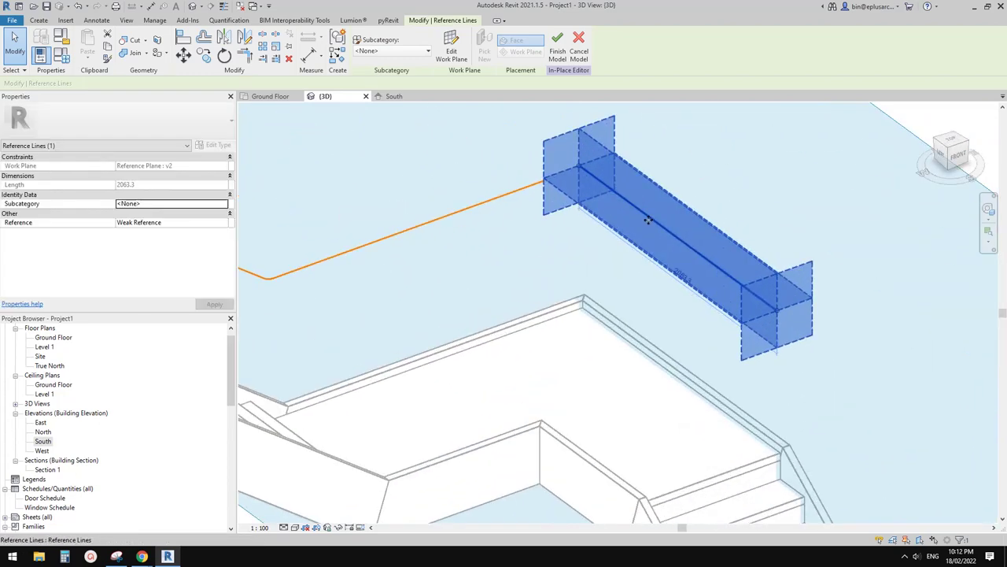
middle_click_drag(638, 232, 616, 239)
left_click(676, 256)
left_click(676, 228)
left_click(534, 193)
scroll(499, 206, "down", 4)
scroll(612, 237, "up", 1)
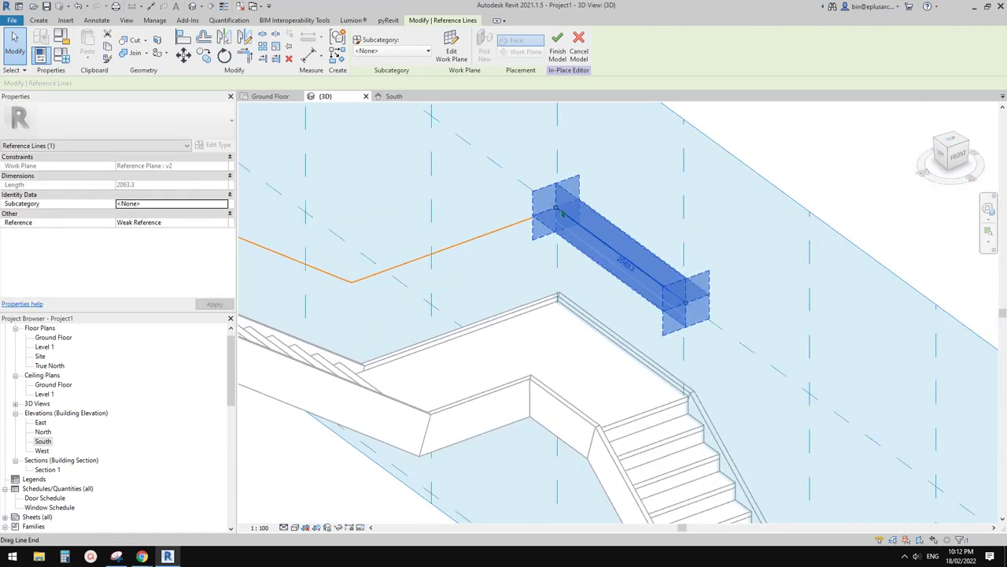
left_click_drag(556, 210, 587, 229)
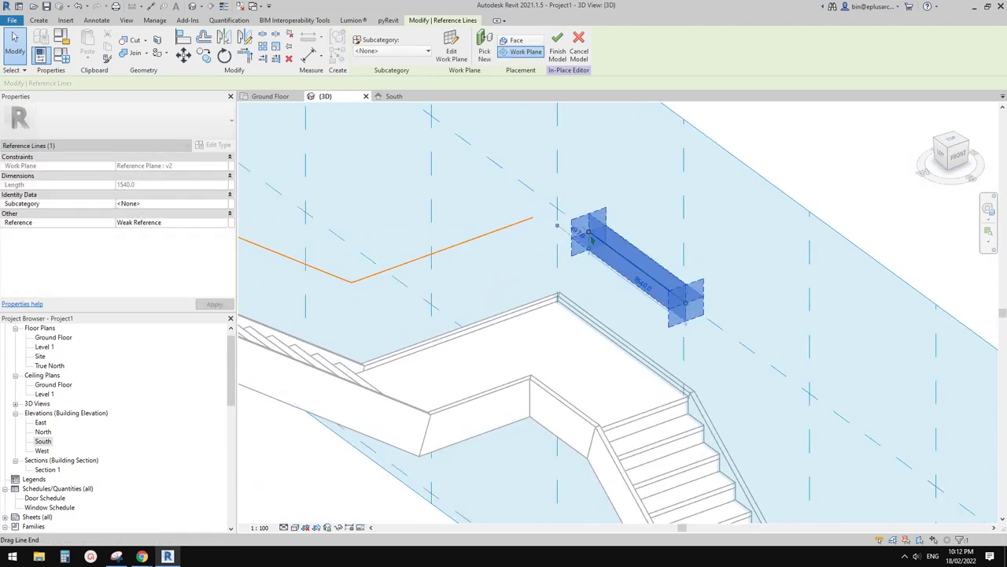
key("Escape")
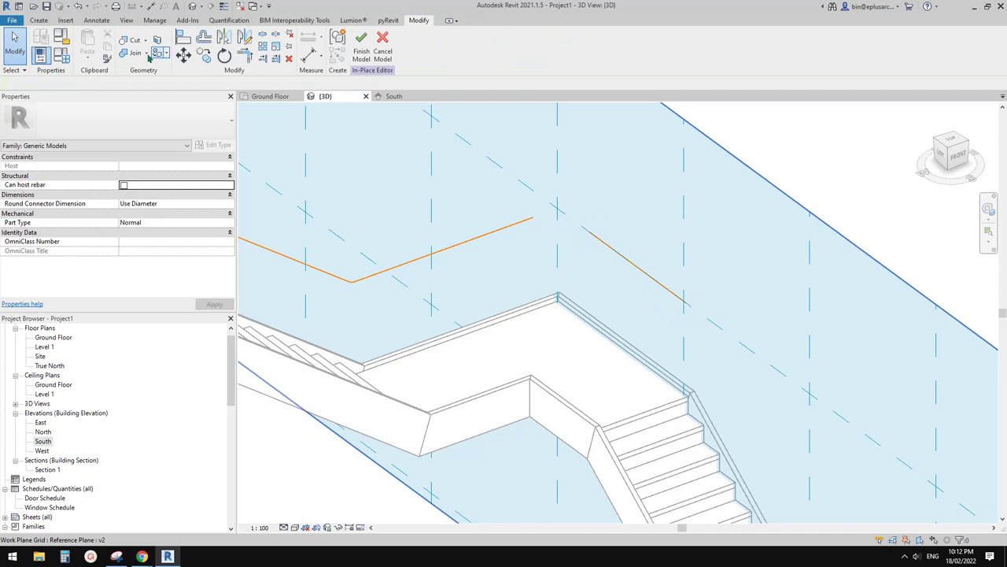
Step: Set the work plane to Reference Plane : h
left_click(38, 20)
left_click(623, 45)
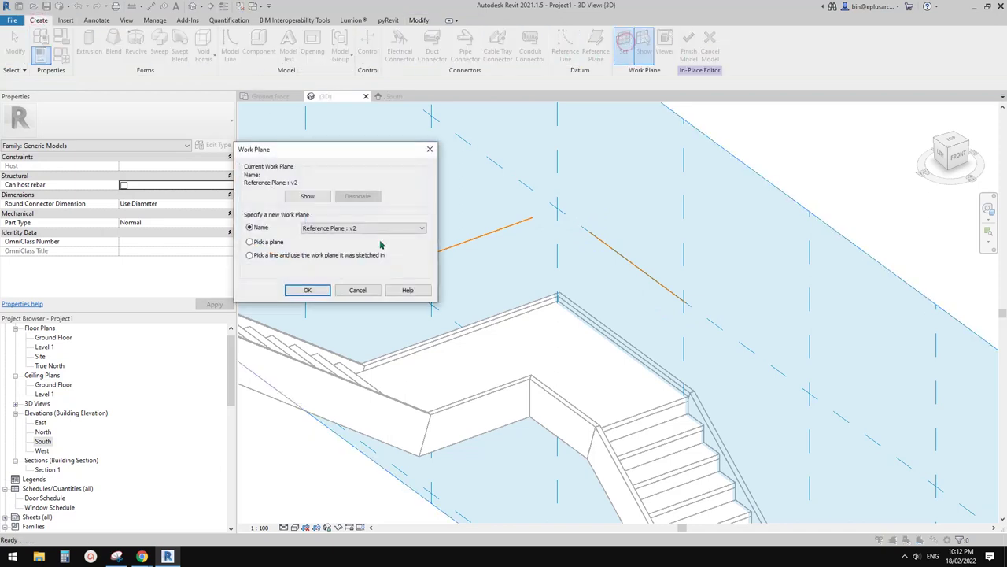
left_click(360, 227)
left_click(348, 251)
left_click(307, 289)
Step: Trim/extend the v2 reference line and the landing line on plane h to meet at the outer corner
scroll(519, 299, "up", 4)
middle_click_drag(519, 313, 491, 199)
key("t")
key("r")
left_click(573, 341)
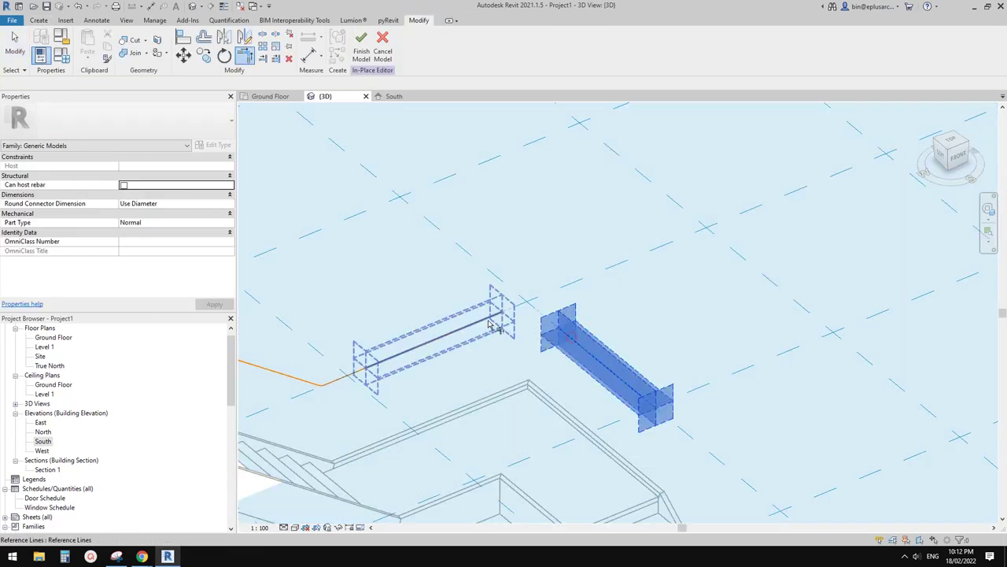
left_click(488, 324)
middle_click_drag(558, 331, 569, 292)
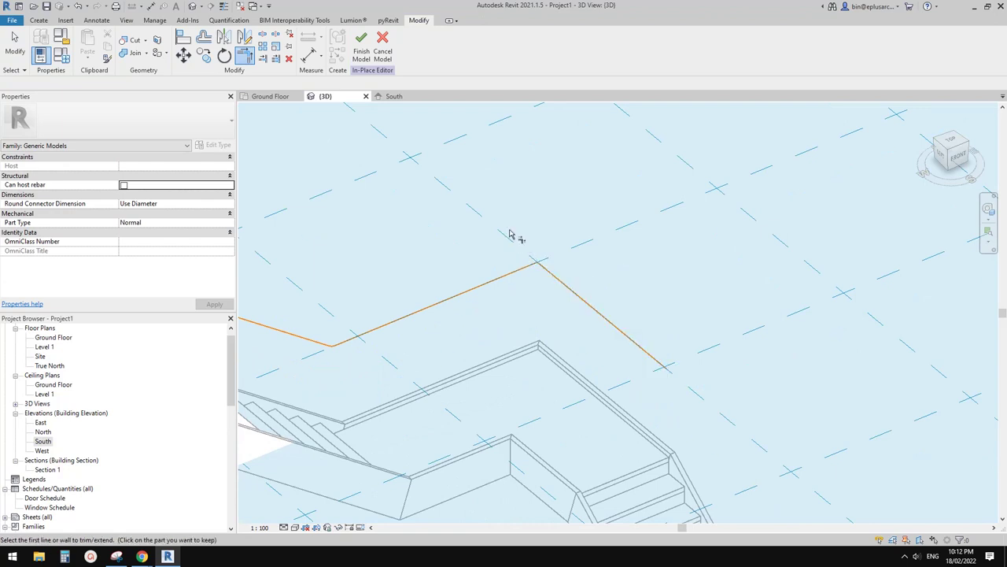
Step: Try to add a fillet arc between the h and v2 reference lines at the landing's outer corner
left_click(39, 20)
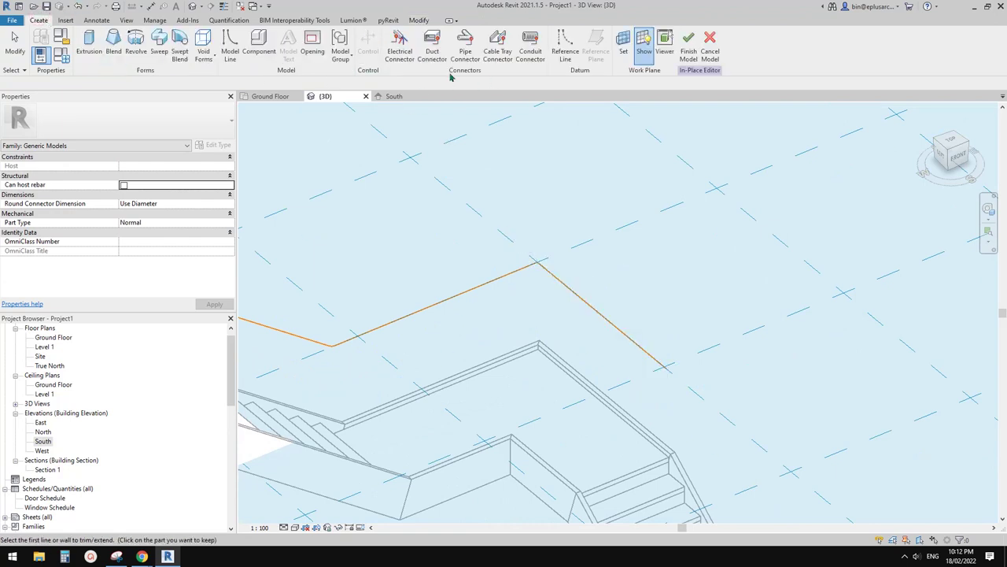
left_click(566, 50)
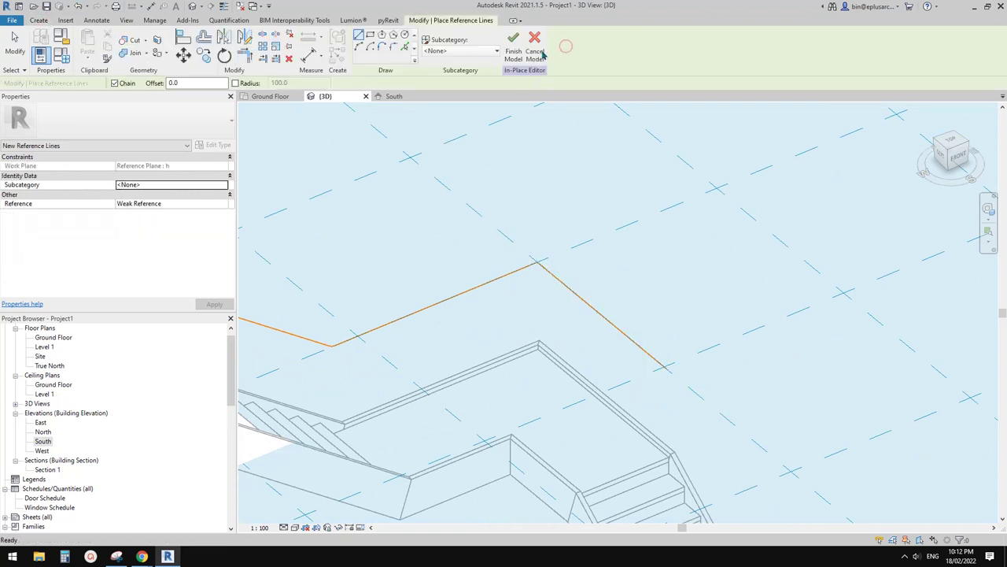
left_click(394, 47)
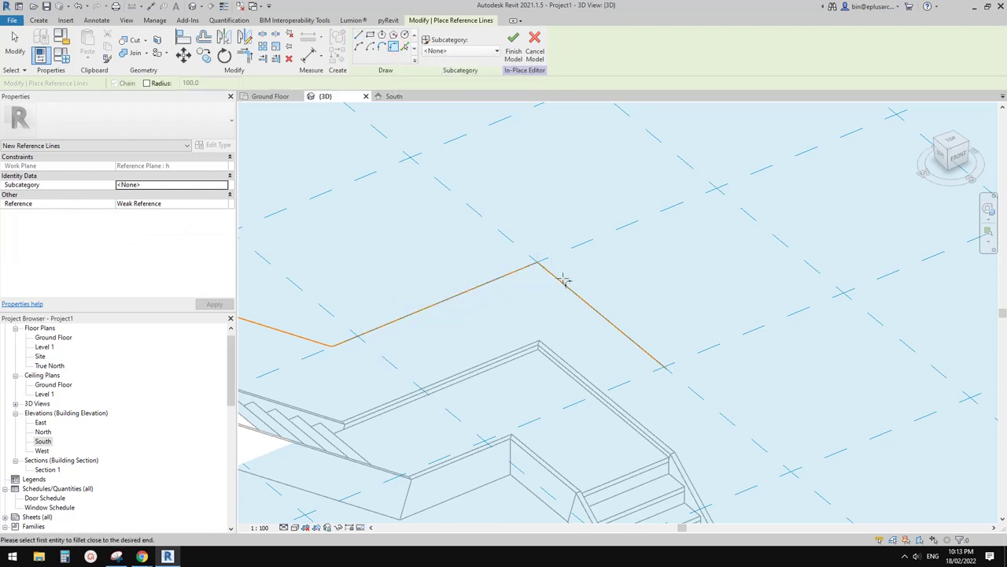
left_click(521, 273)
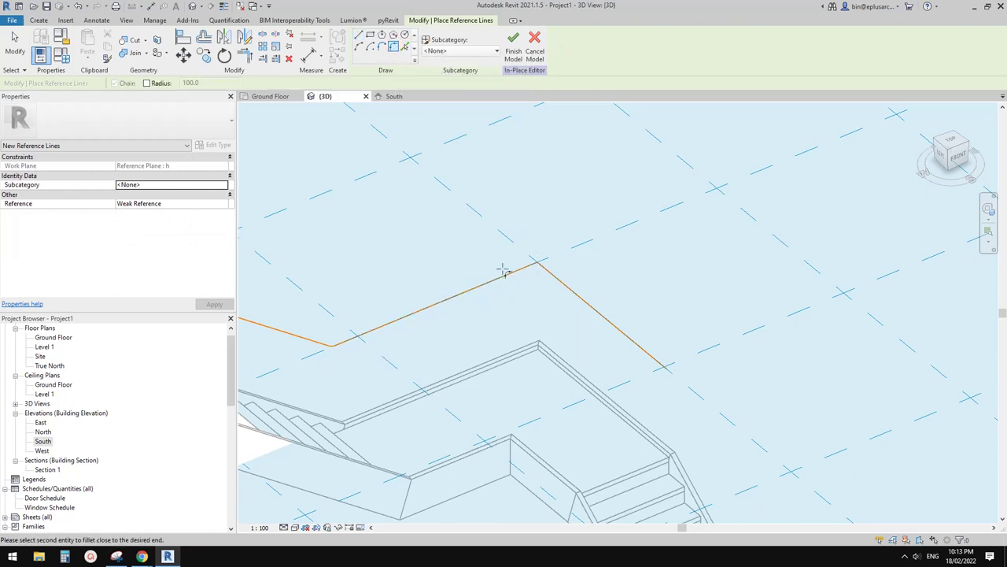
middle_click_drag(541, 299, 538, 284)
key("Escape")
key("Escape")
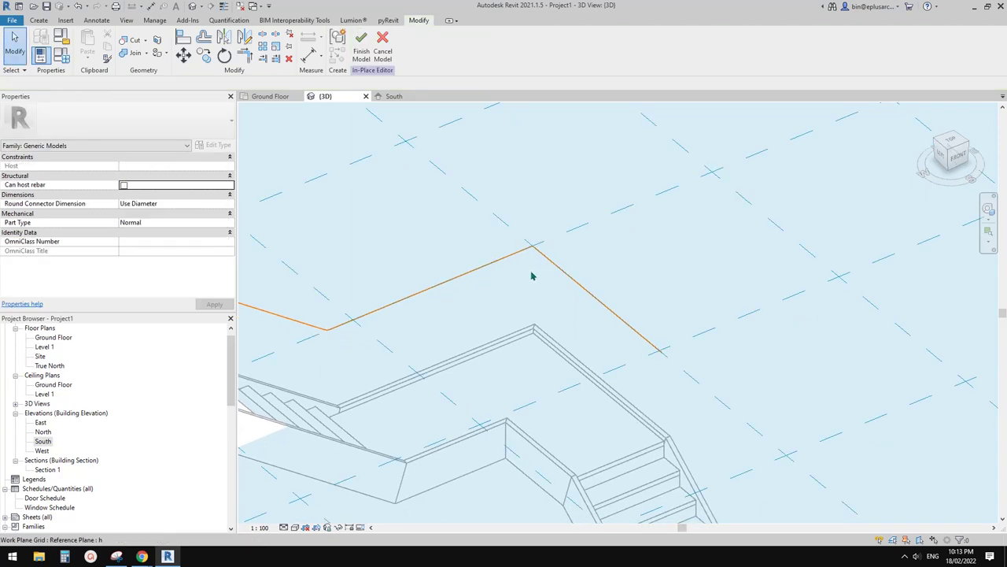
scroll(522, 263, "up", 1)
left_click(39, 20)
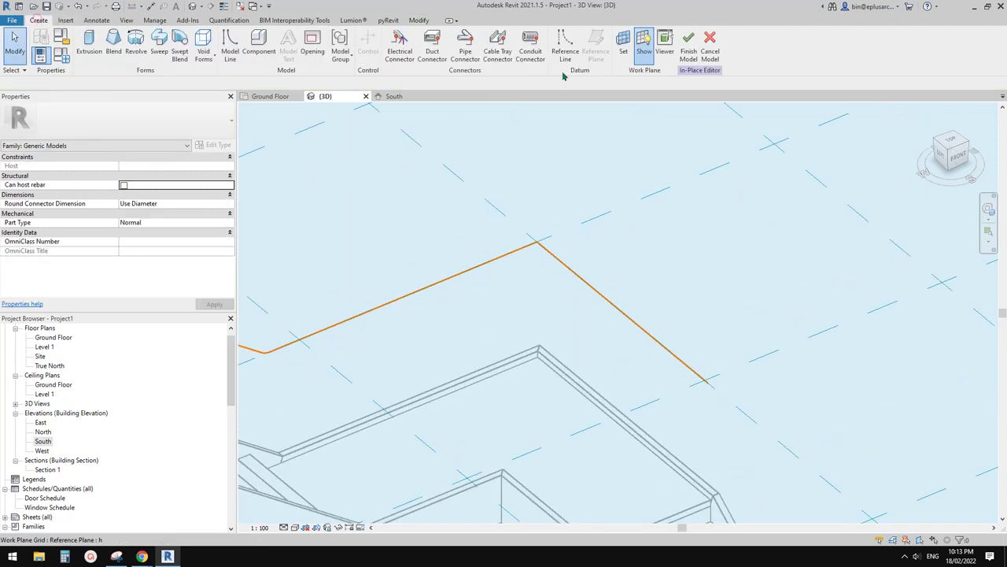
left_click(566, 49)
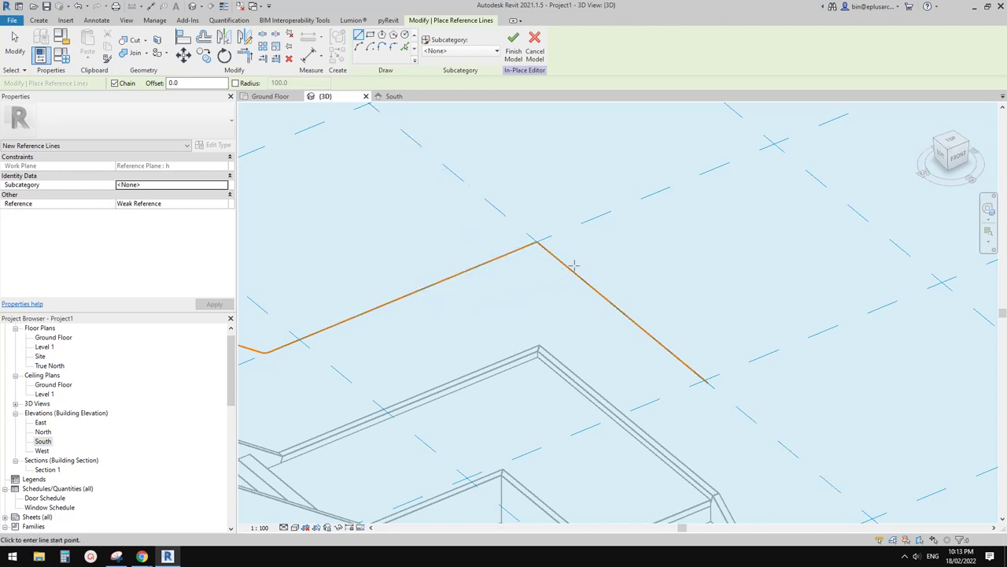
left_click(551, 256)
key("Escape")
key("Escape")
Step: Check the work planes of the two reference lines meeting at the landing's outer corner
left_click(648, 337)
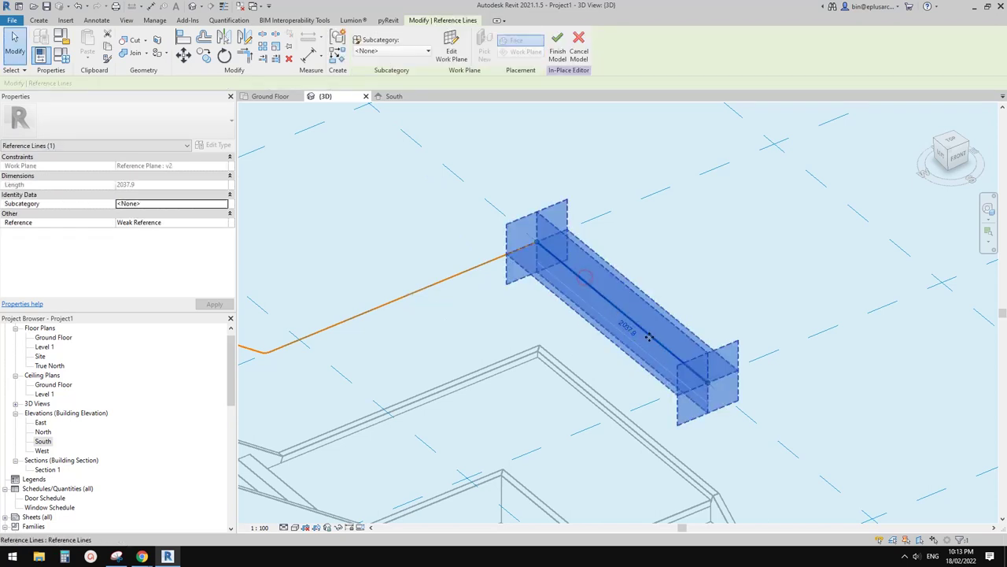
middle_click_drag(655, 344, 639, 289)
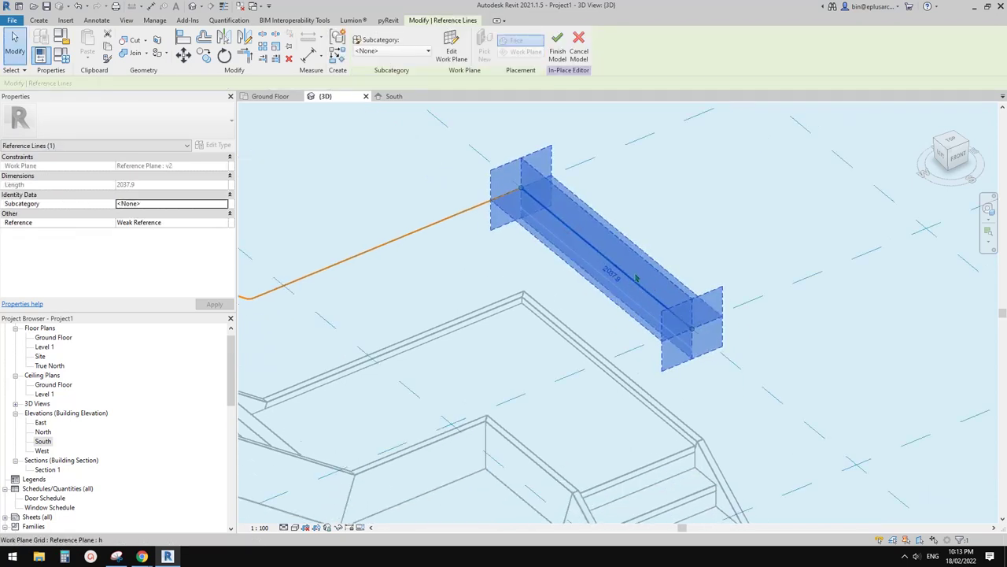
left_click(449, 222)
middle_click_drag(449, 224, 512, 246)
Step: Try the outer-corner fillet arc again, starting from the landing line on plane h
left_click(39, 20)
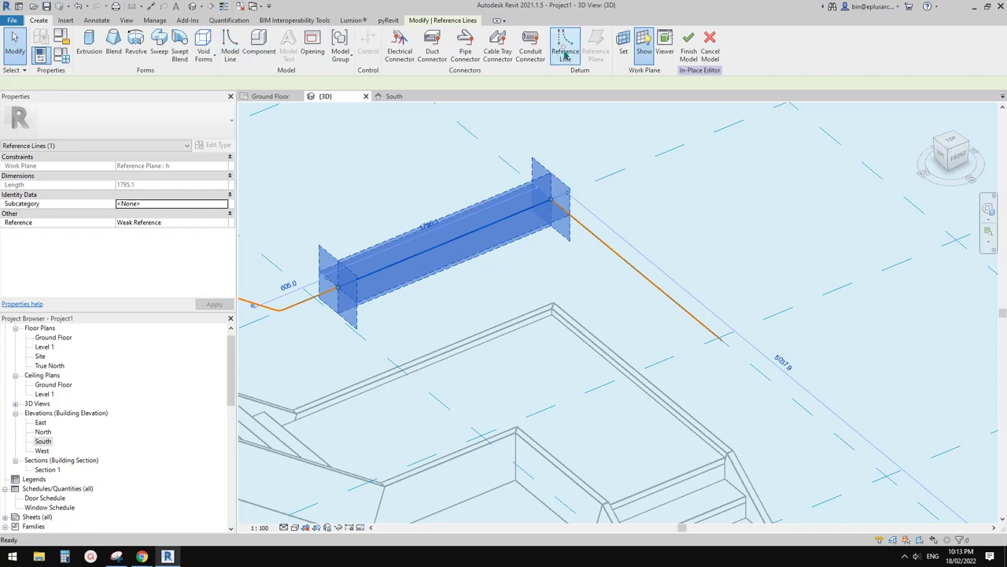
left_click(565, 52)
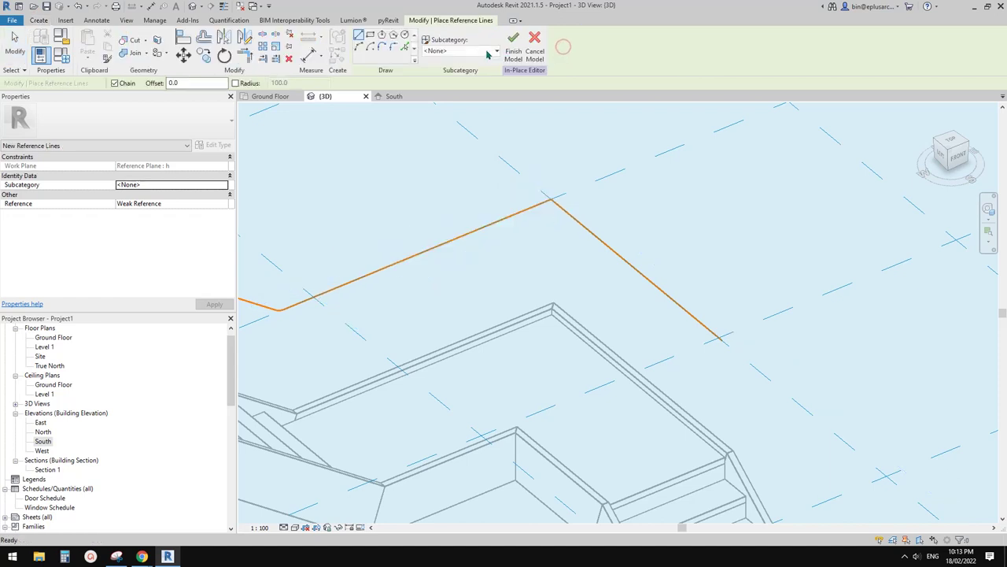
left_click(526, 210)
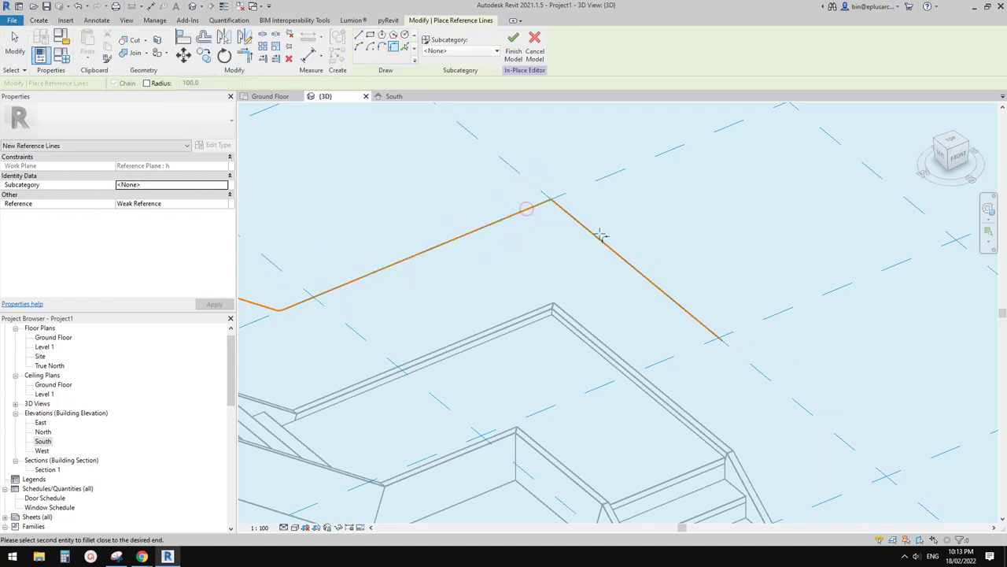
middle_click_drag(598, 236, 569, 263)
key("Escape")
key("Escape")
Step: Shorten the v2 reference line from its outer-corner end to a length of 1300 mm
left_click(569, 228)
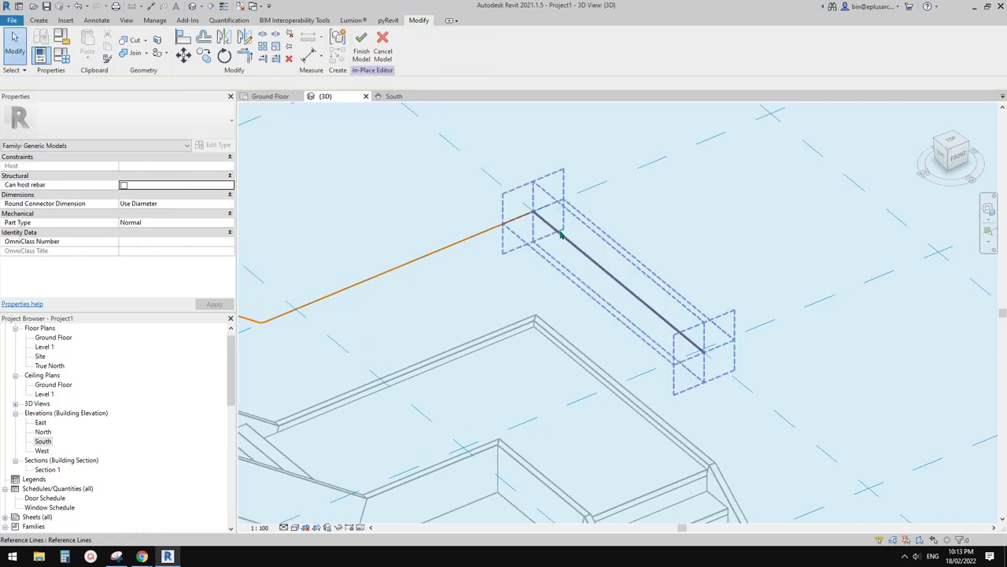
left_click(622, 295)
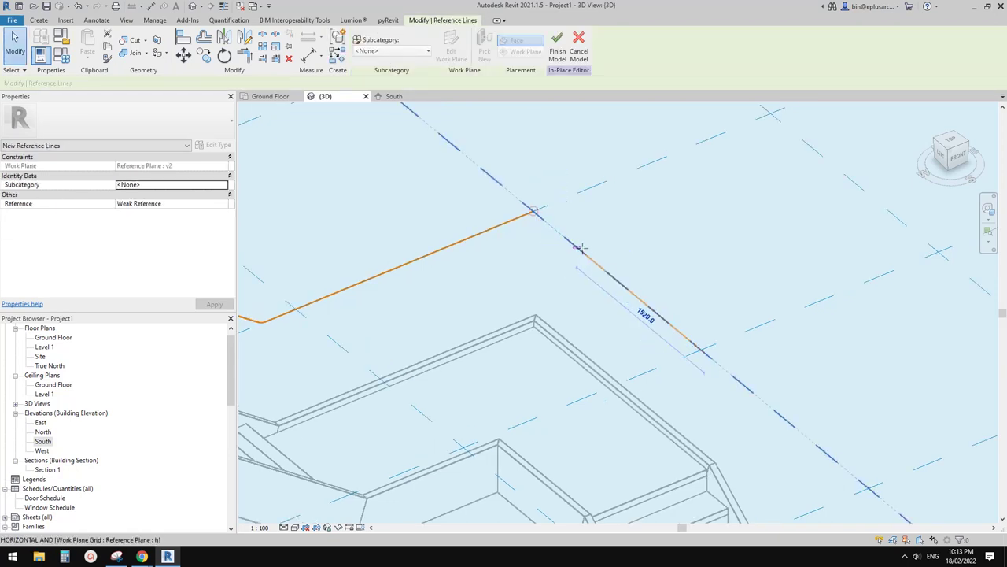
type("1300")
key("Return")
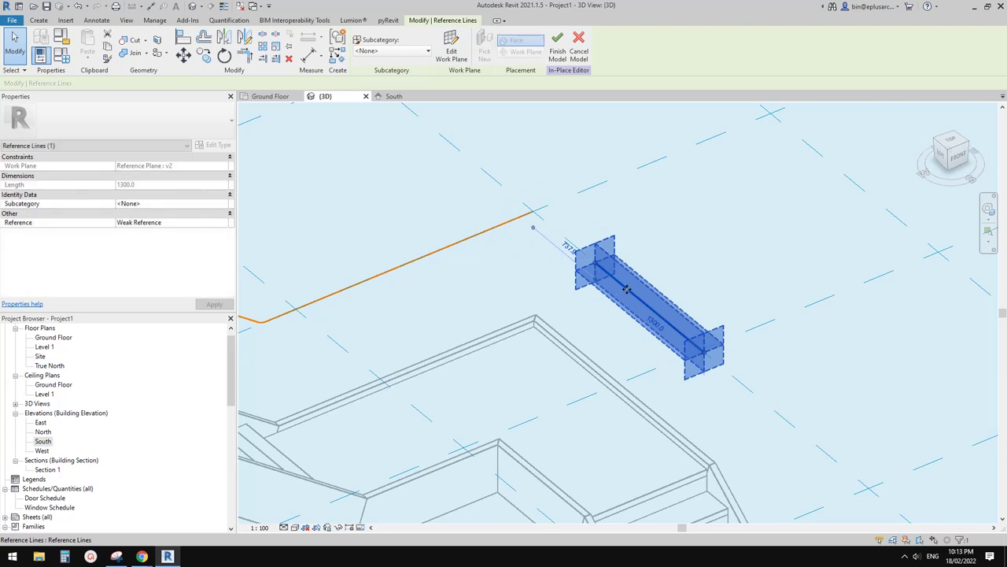
Step: Draw a reference line on plane h from the shortened v2 line's end to the end of the landing line at the corner
left_click(38, 20)
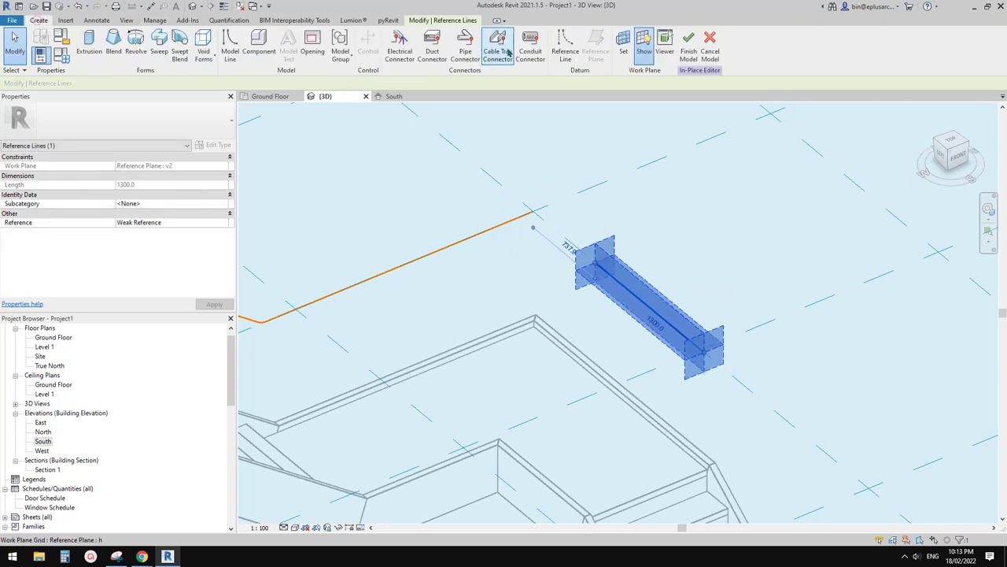
left_click(567, 49)
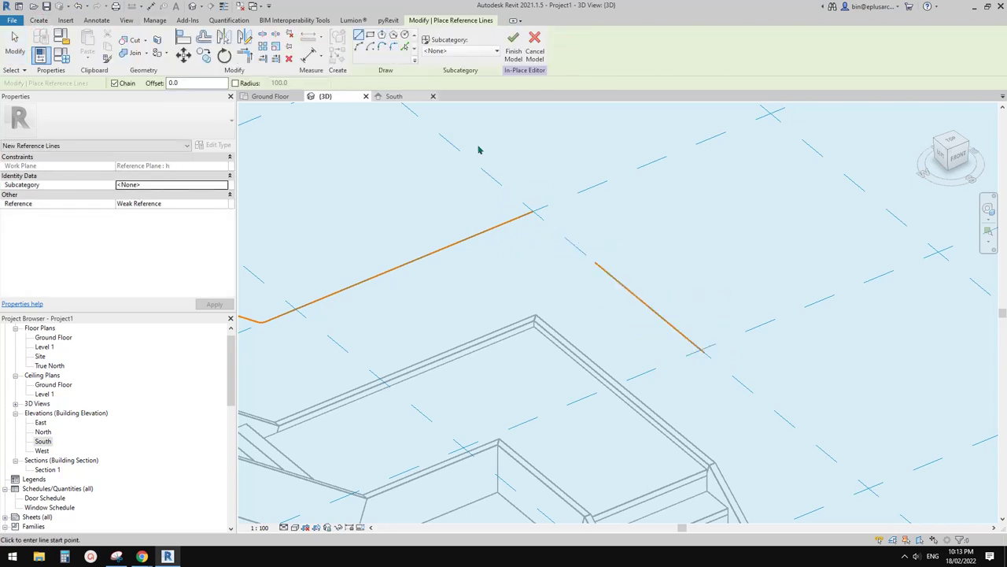
left_click(595, 262)
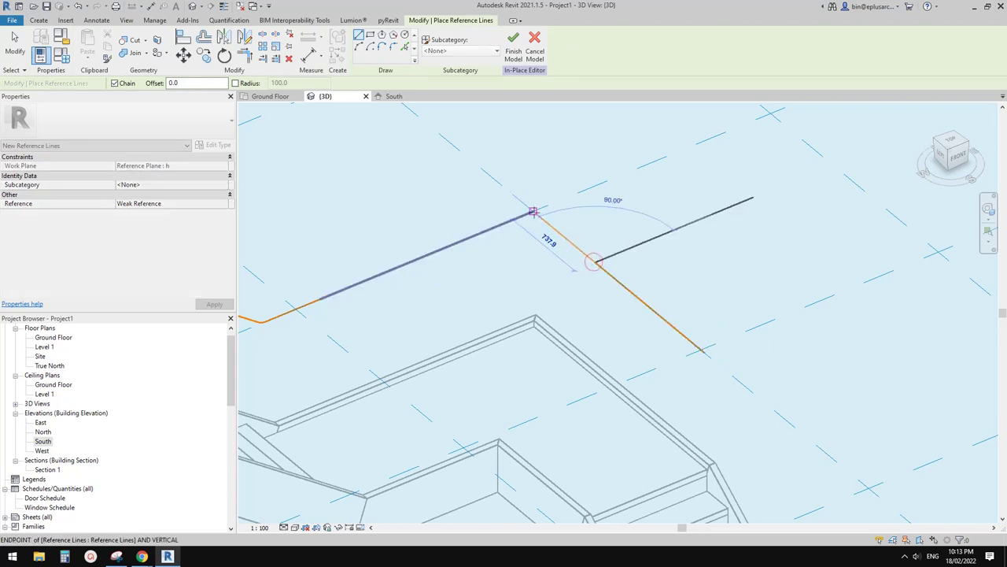
left_click(534, 213)
Step: Fillet the outer landing corner between the two reference lines on plane h with an arc of about 340 mm radius
left_click(394, 48)
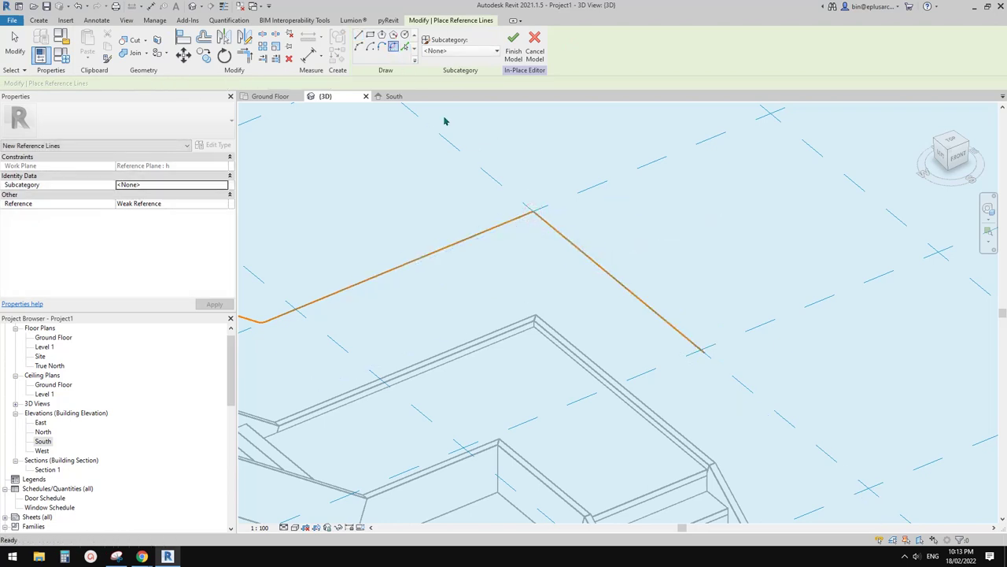
left_click(513, 219)
left_click(550, 225)
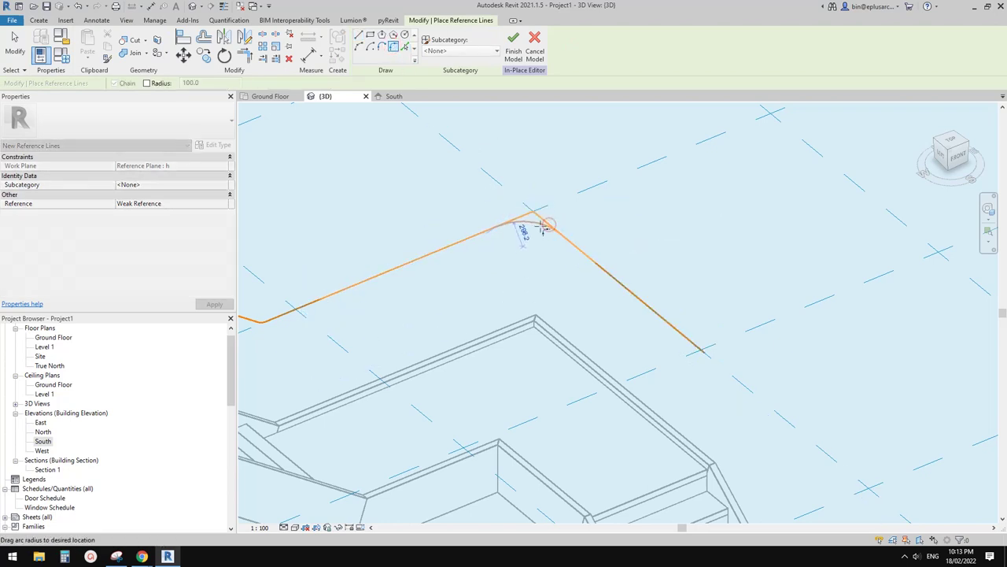
scroll(526, 227, "up", 1)
left_click(524, 234)
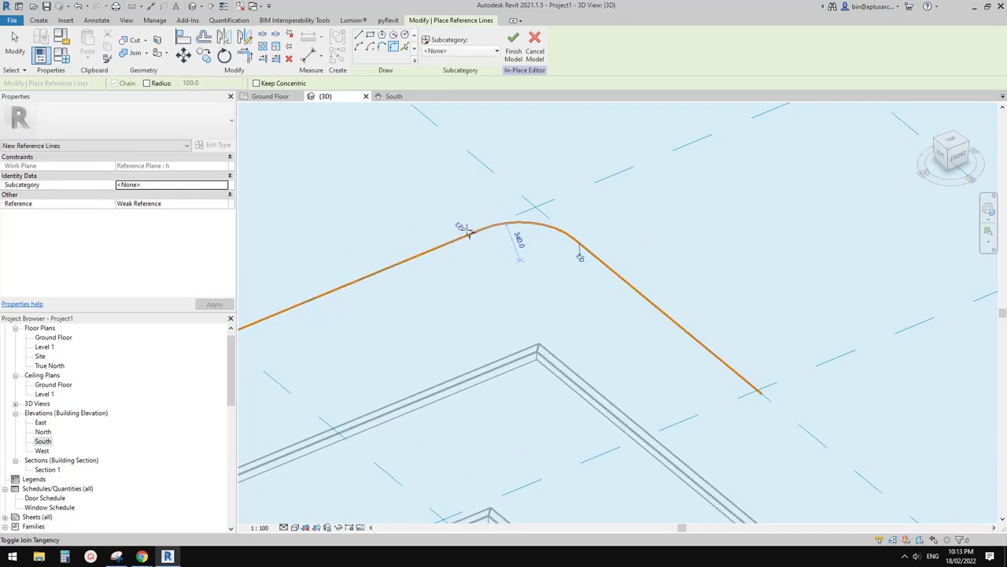
Step: Set the outer-corner fillet arc's radius to 200 mm
middle_click_drag(542, 264, 546, 241)
left_click(523, 216)
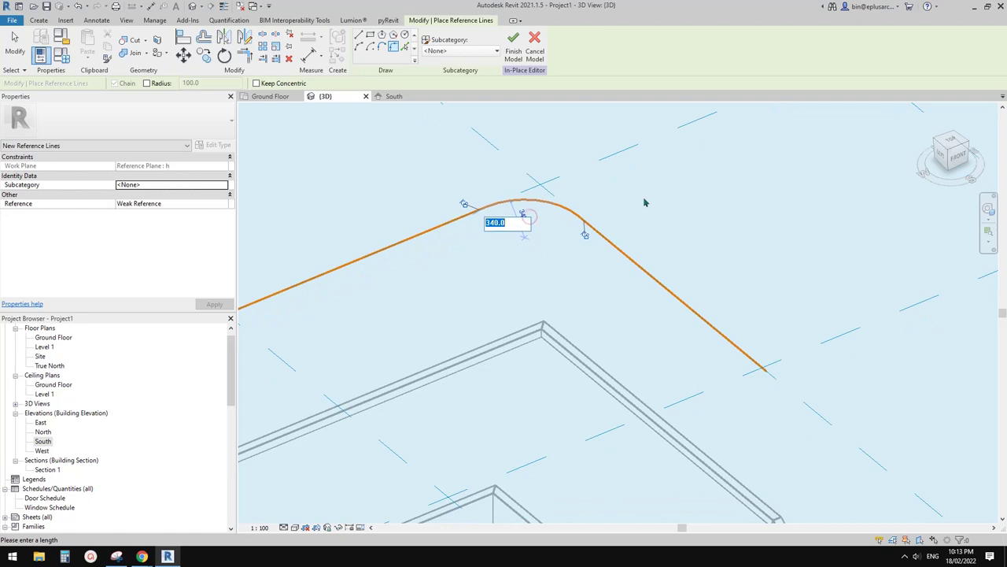
type("200")
key("Return")
Step: Reduce the fillet arc at the landing's outer corner to a radius of 100 mm
middle_click_drag(618, 240, 551, 218, "shift")
left_click(561, 219)
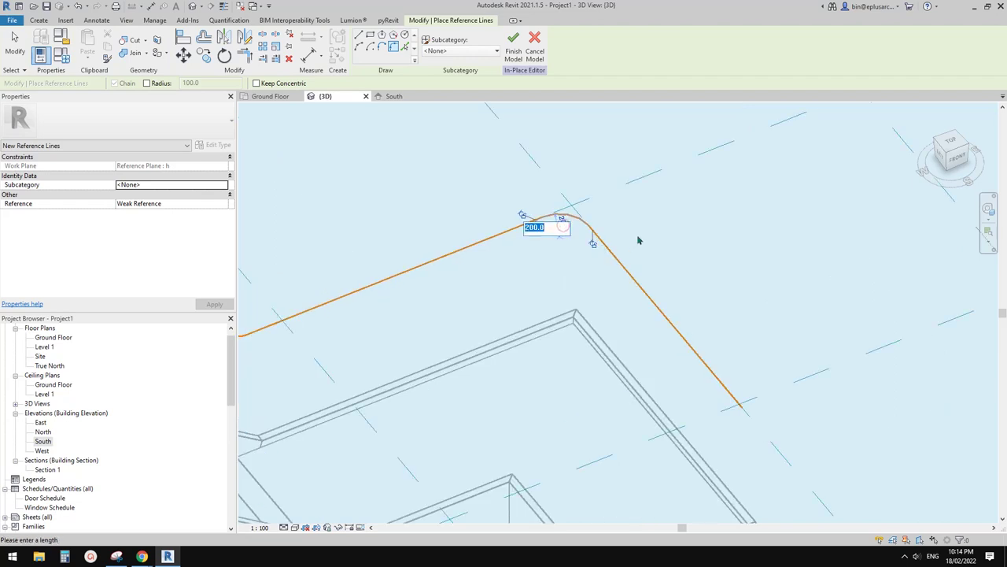
scroll(639, 240, "down", 3)
middle_click_drag(591, 243, 510, 239, "shift")
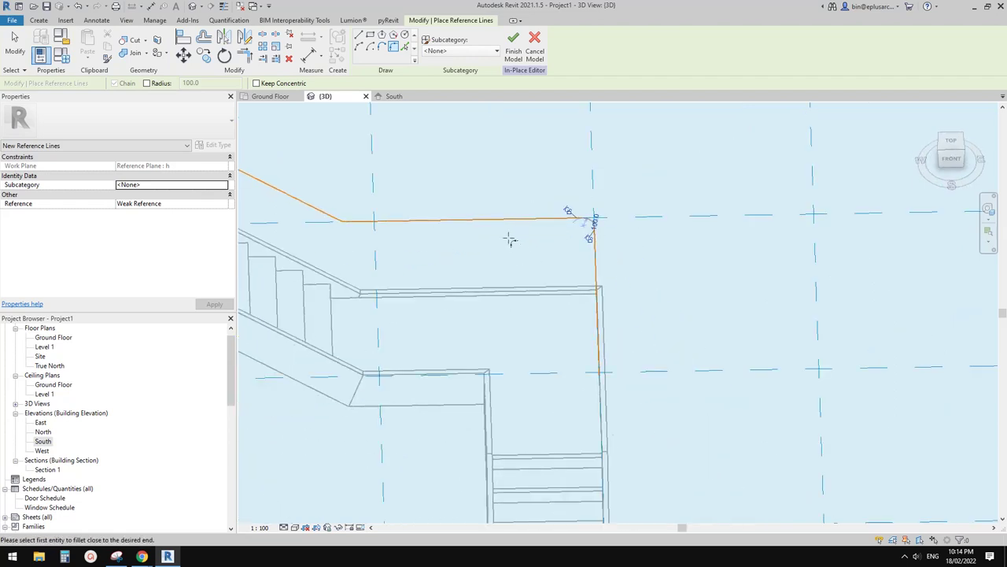
key("Escape")
key("Escape")
Step: Set the radius of the fillet arc between the upper flight's sloped reference line and the landing line to 200 mm
scroll(347, 224, "up", 2)
scroll(343, 222, "up", 3)
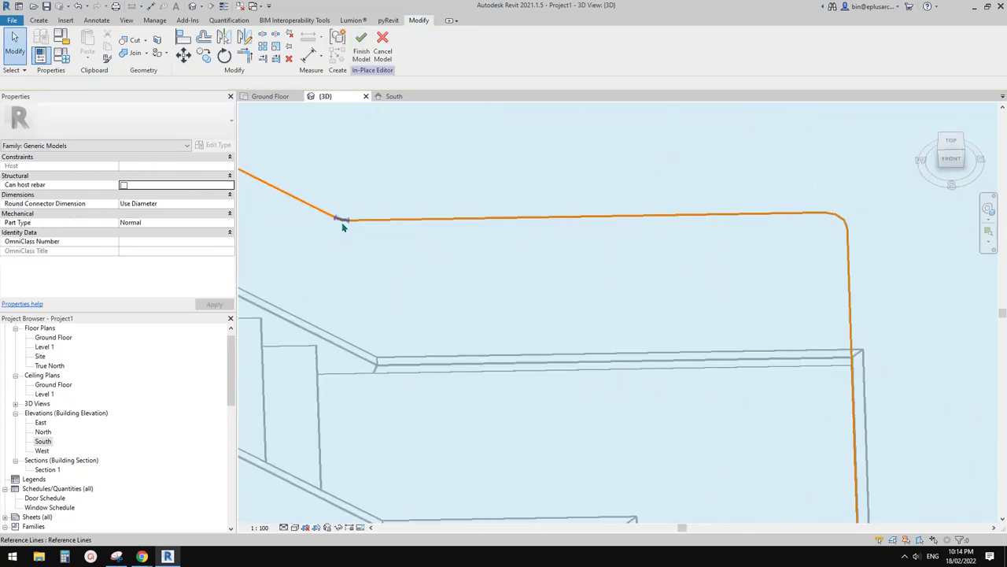
left_click(342, 221)
scroll(366, 250, "down", 2)
middle_click_drag(374, 253, 565, 259)
left_click(554, 258)
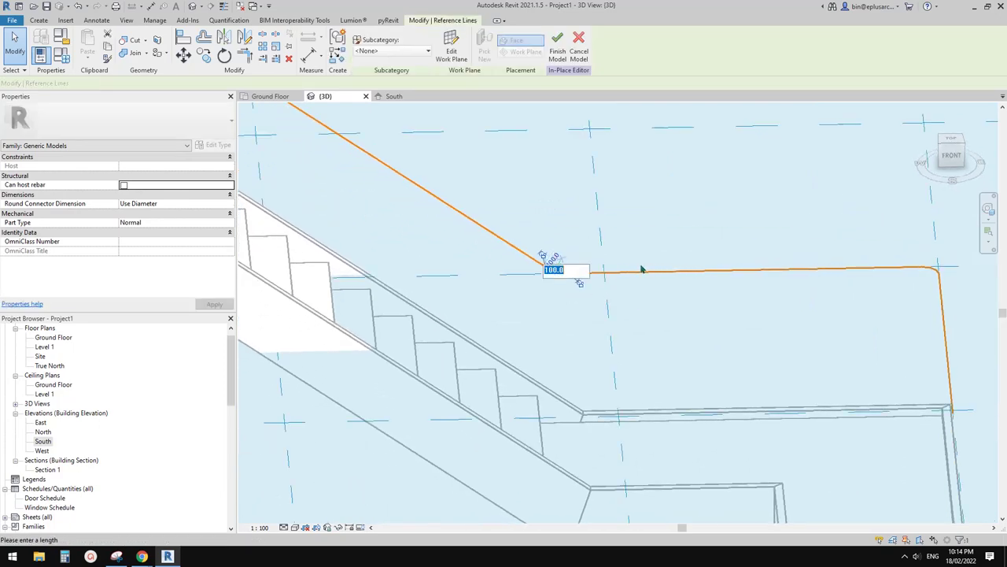
type("200")
key("Return")
key("Escape")
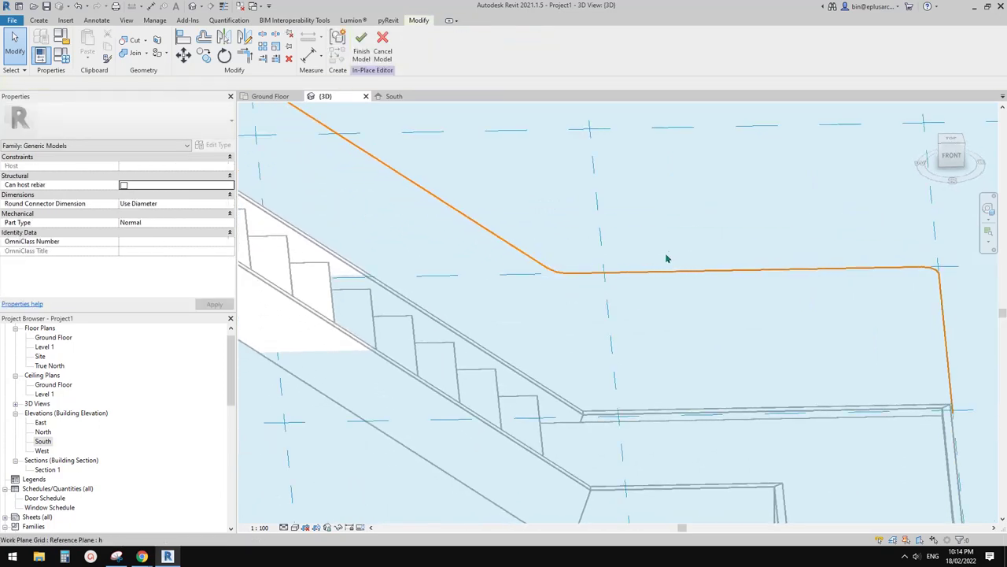
Step: Set the work plane to Reference Plane : v2
middle_click_drag(668, 254, 453, 193, "shift")
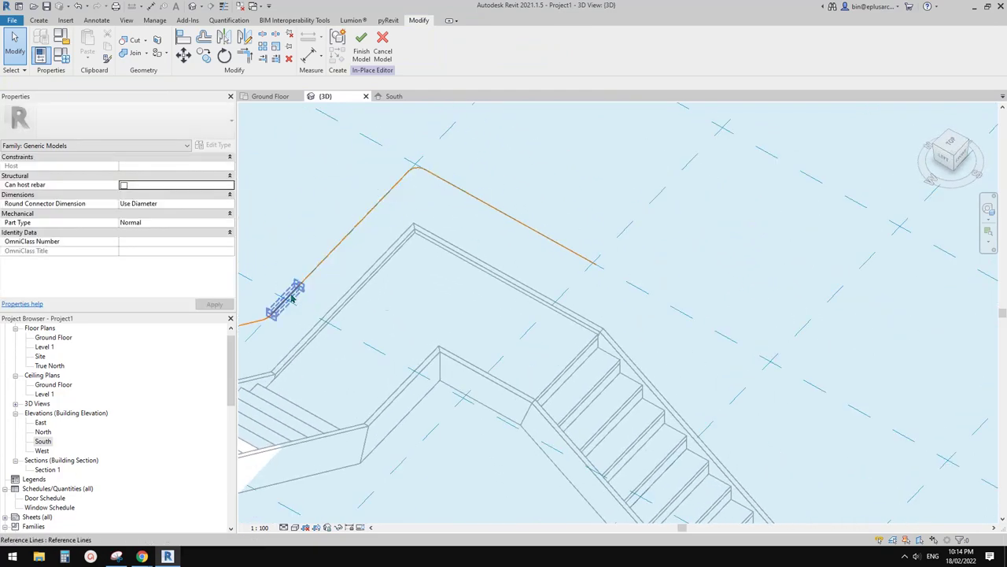
middle_click_drag(595, 272, 542, 158, "shift")
middle_click_drag(467, 222, 479, 244)
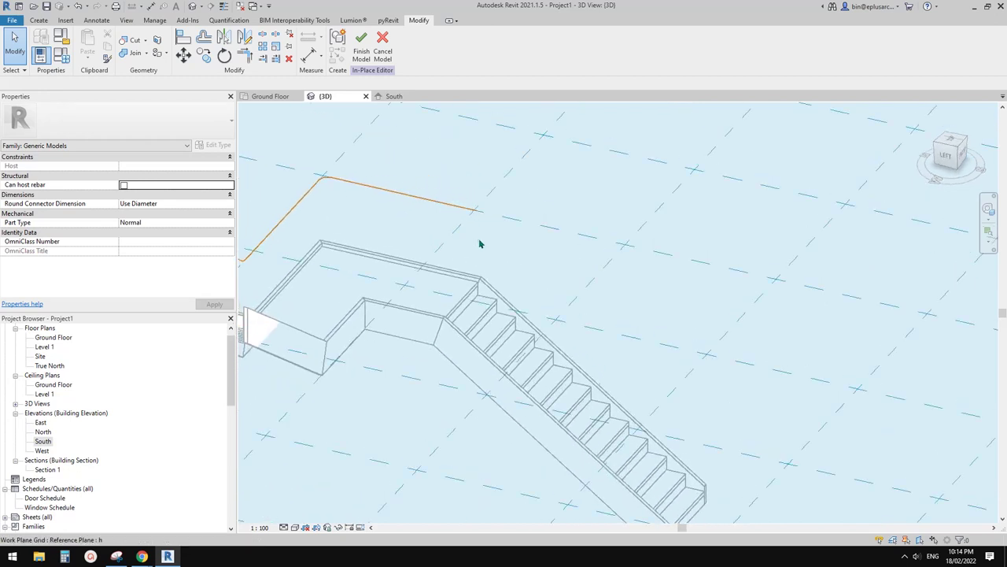
left_click(37, 20)
left_click(625, 44)
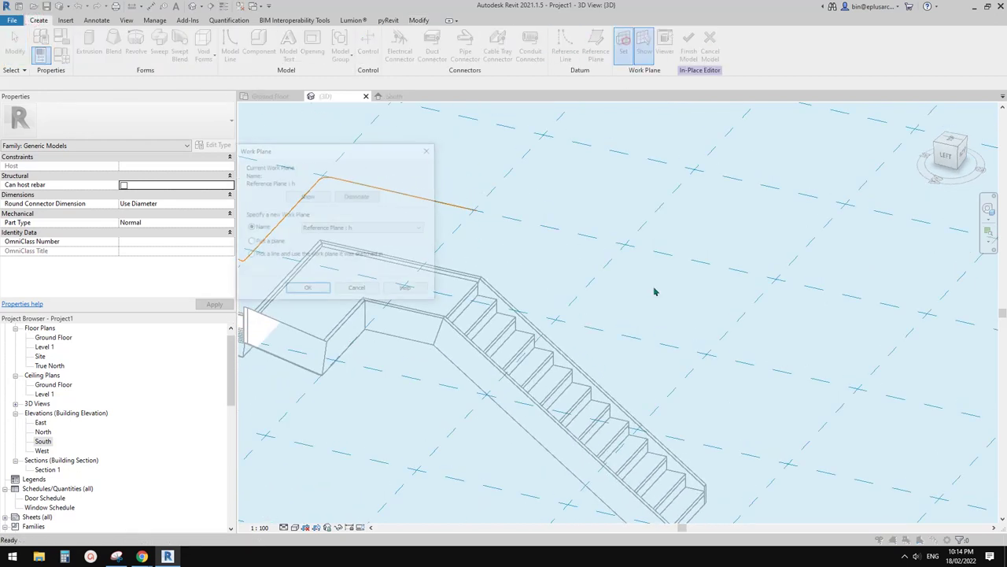
left_click(359, 228)
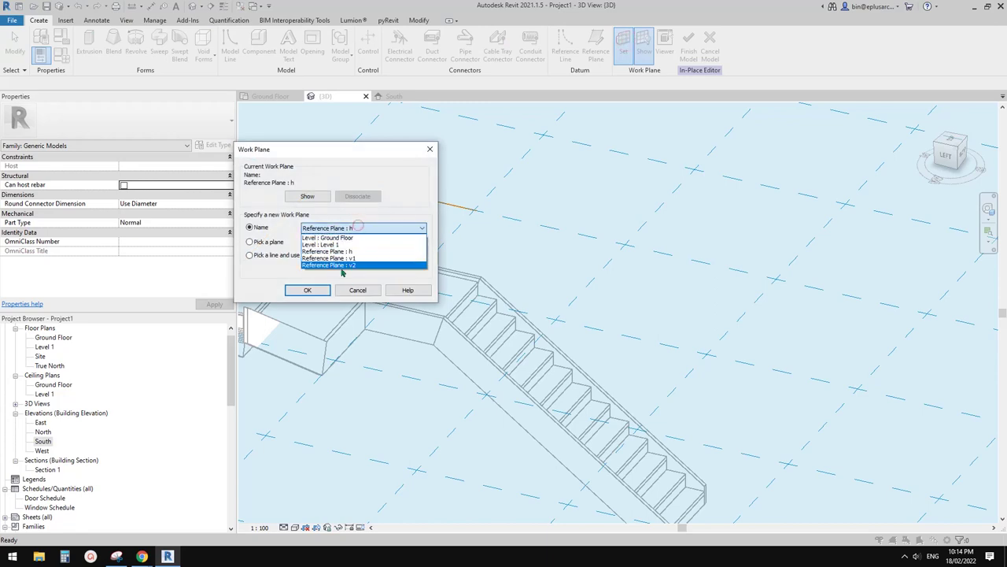
left_click(344, 266)
left_click(321, 289)
Step: Draw a sloped reference line on plane v2 between two tread nosings of the lower flight, three steps apart
middle_click_drag(473, 282, 419, 154, "shift")
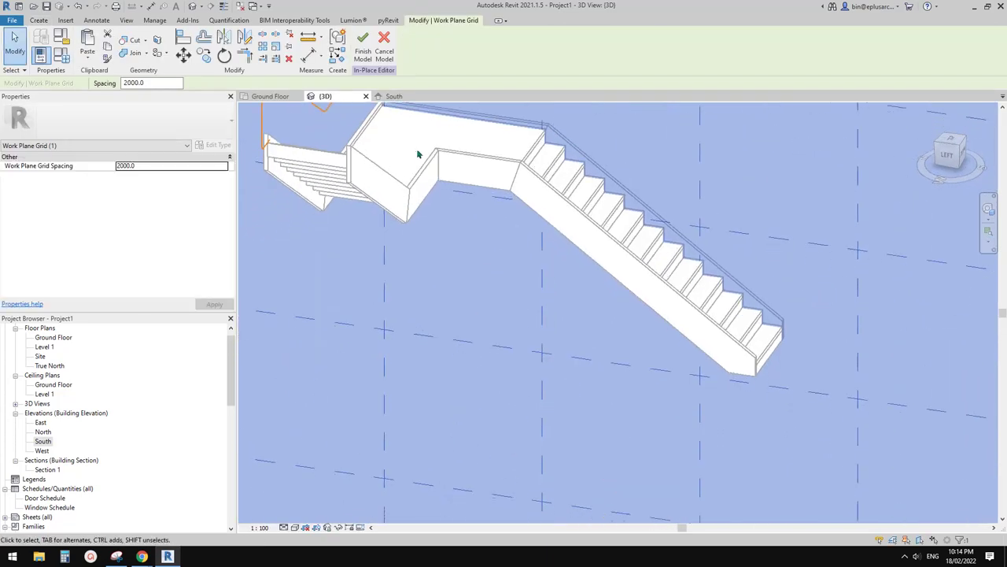
left_click(39, 19)
left_click(566, 47)
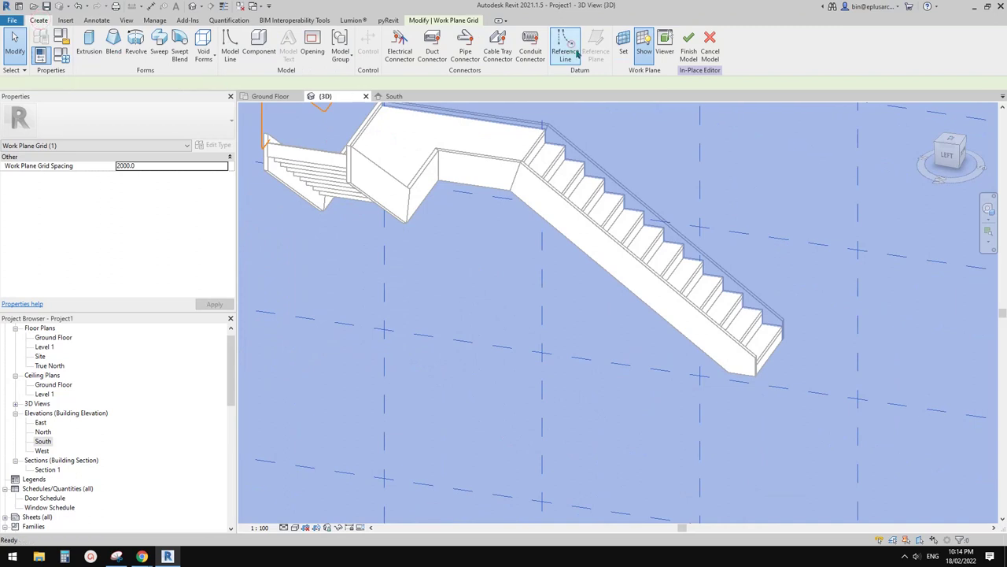
scroll(551, 252, "up", 4)
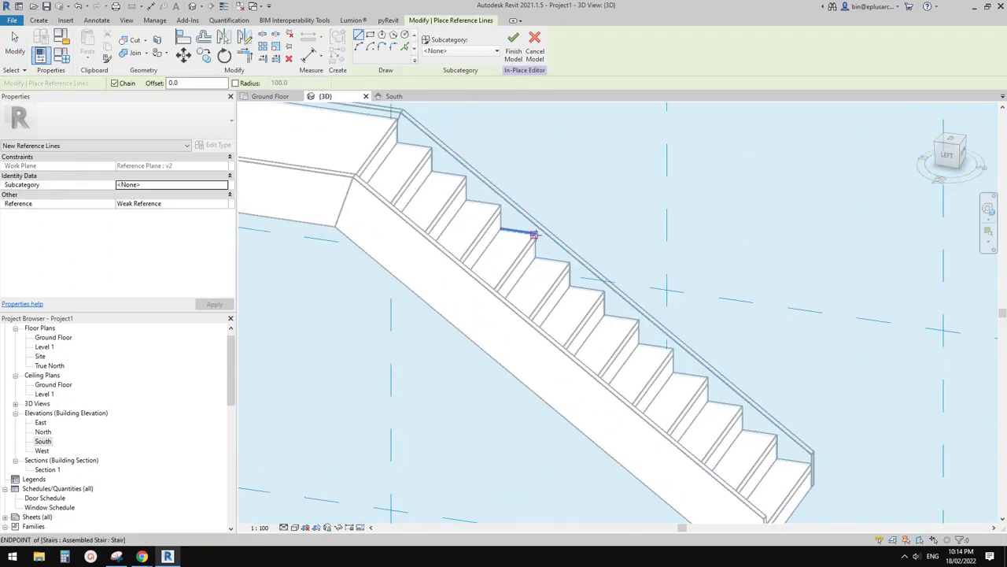
left_click(534, 234)
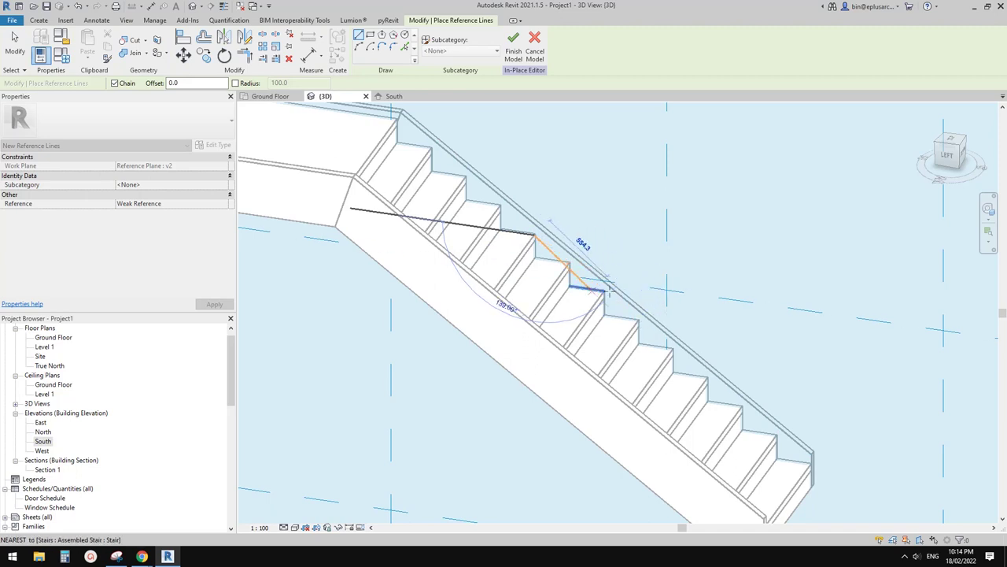
left_click(638, 320)
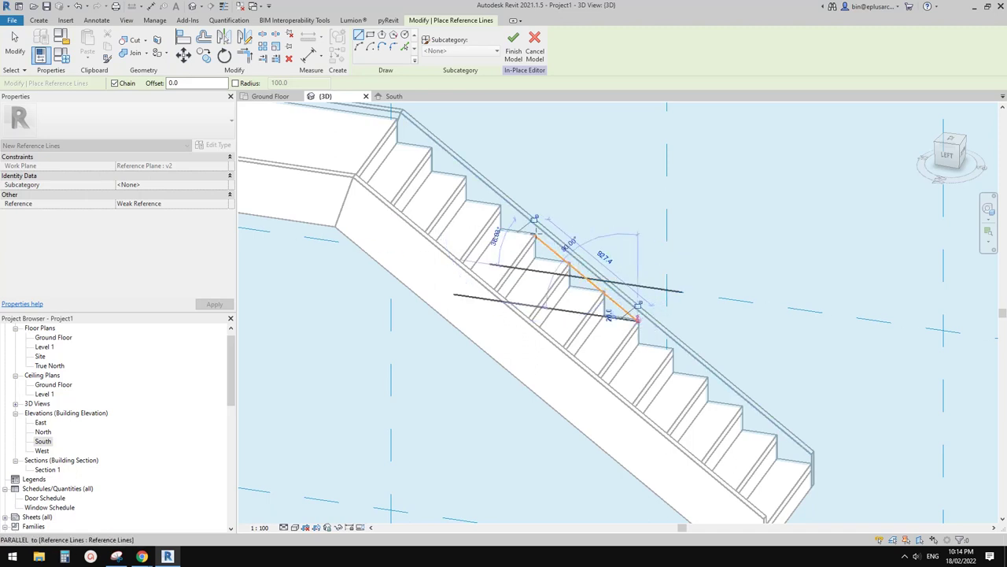
key("Escape")
key("Escape")
Step: Move the sloped reference line of the lower flight vertically up to handrail height
left_click(592, 282)
scroll(593, 282, "down", 2)
middle_click_drag(593, 283, 625, 254, "shift")
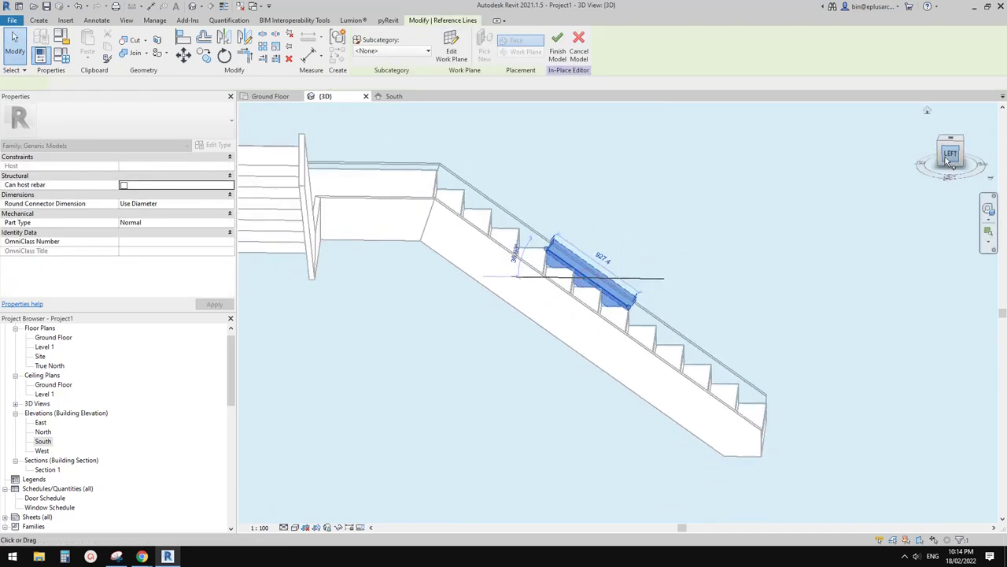
left_click(945, 156)
key("v")
left_click(682, 226)
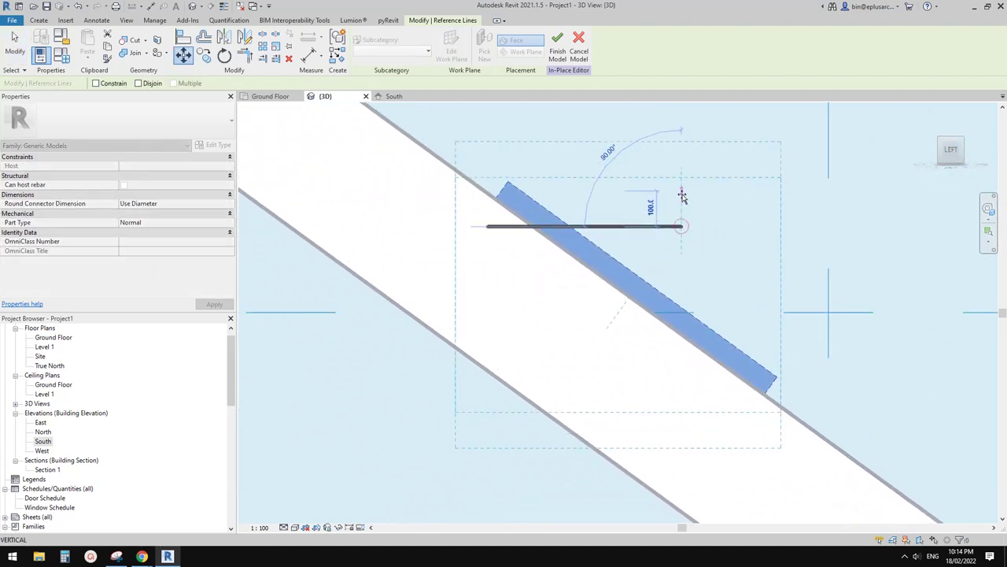
key("Return")
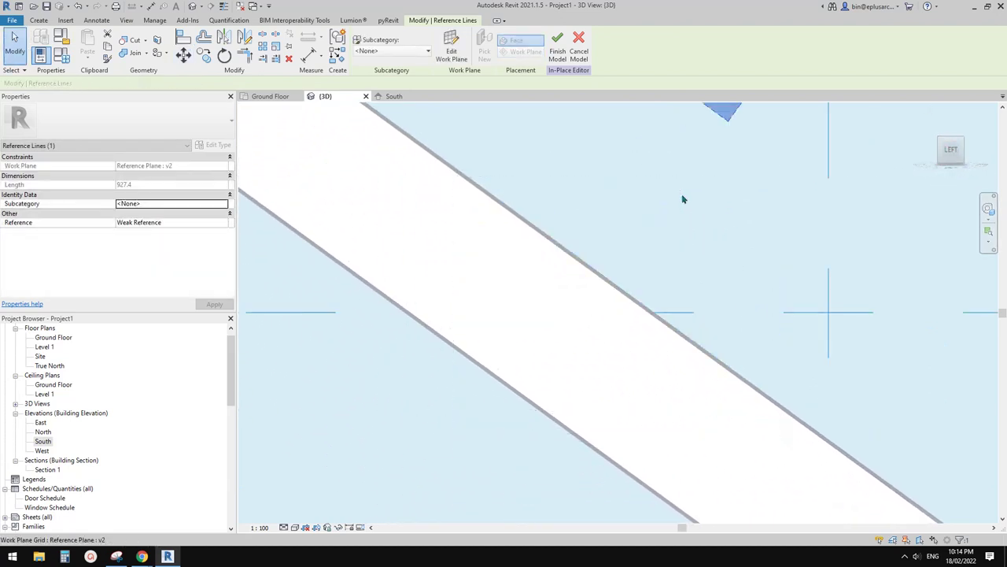
Step: Trim or extend the lower flight's sloped reference line and the adjoining landing line to meet at a corner
scroll(681, 195, "down", 2)
middle_click_drag(684, 221, 621, 302, "shift")
scroll(628, 229, "down", 1)
scroll(598, 262, "down", 1)
key("t")
key("r")
left_click(614, 247)
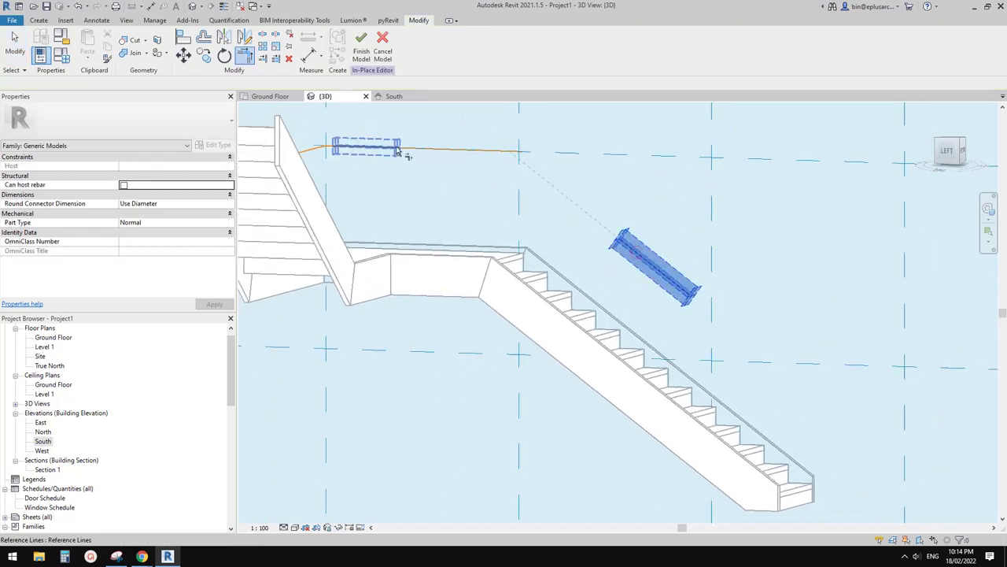
left_click(410, 152)
left_click(39, 21)
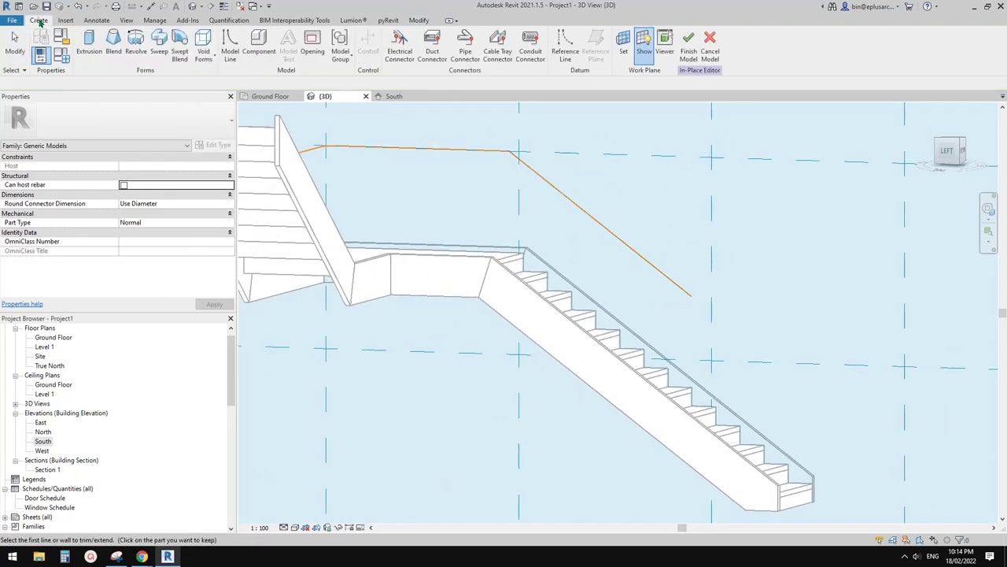
left_click(564, 52)
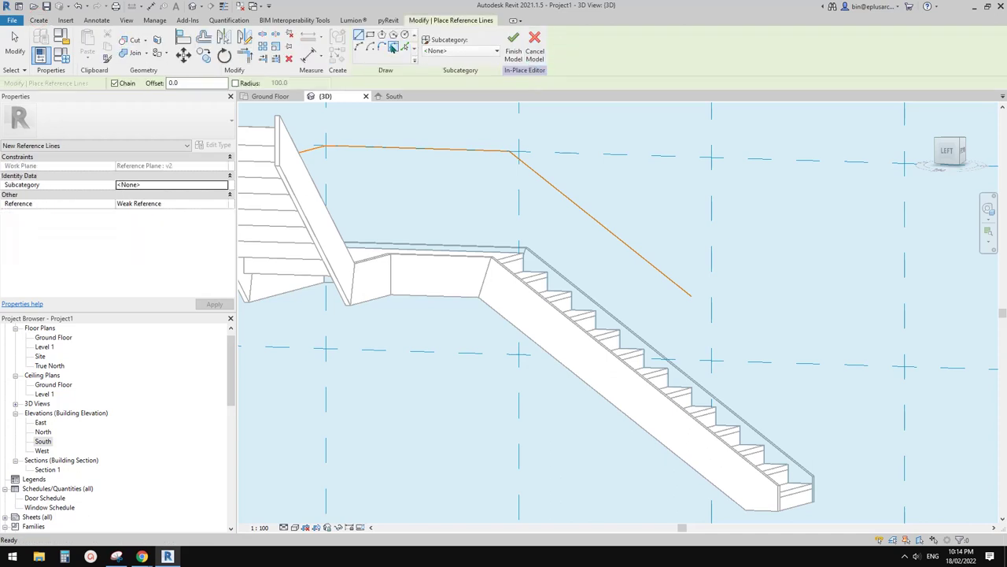
left_click(393, 48)
scroll(501, 150, "up", 3)
left_click(494, 153)
left_click(529, 169)
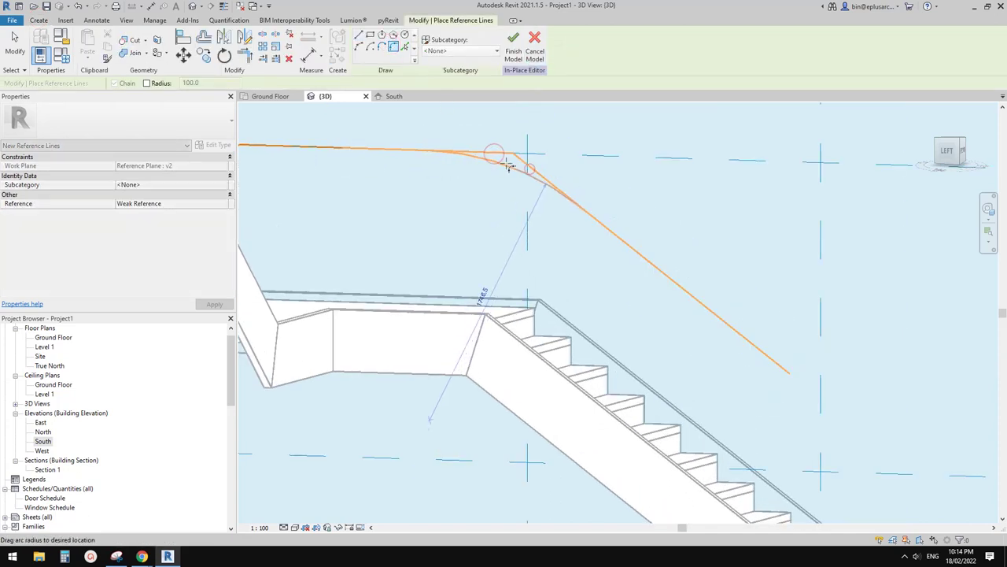
scroll(509, 168, "up", 3)
scroll(483, 162, "down", 3)
key("Escape")
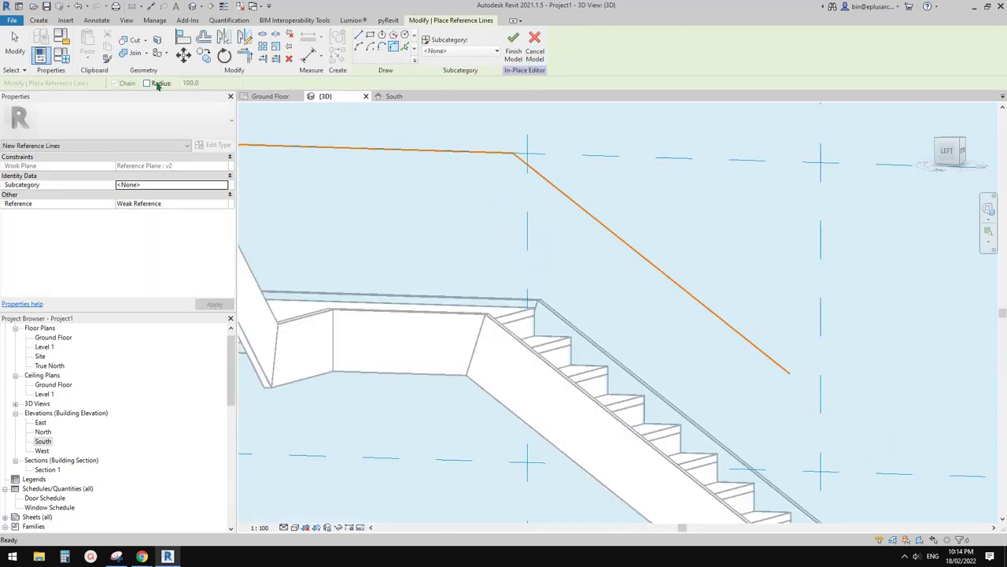
Step: Fillet the corner between the landing line and the lower flight's sloped line, and set the arc's radius to 200 mm
left_click(496, 155)
left_click(525, 166)
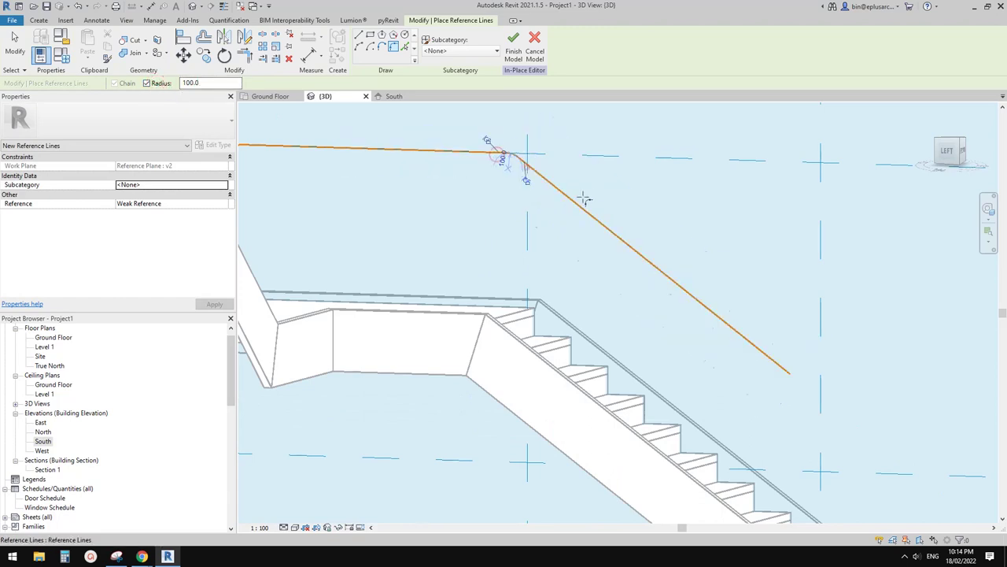
scroll(596, 193, "down", 2)
scroll(544, 181, "up", 2)
scroll(549, 185, "up", 2)
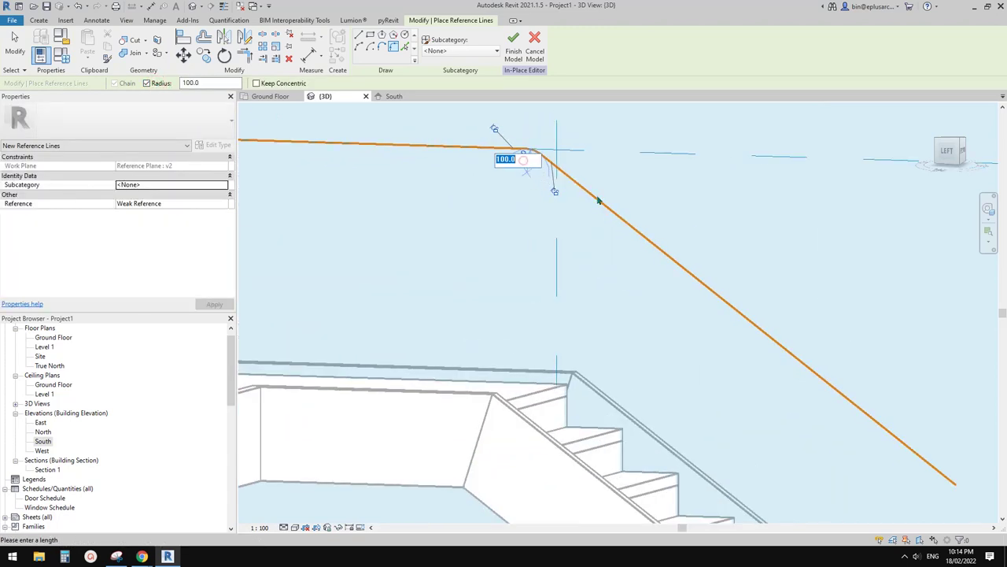
type("200")
key("Return")
Step: Create a vertical reference line on plane v2 by picking the stair's outer end edge at the foot of the lower flight
scroll(592, 199, "down", 2)
middle_click_drag(756, 299, 531, 192)
left_click(361, 37)
scroll(664, 291, "down", 2)
middle_click_drag(665, 291, 541, 192)
scroll(591, 362, "up", 1)
left_click(402, 45)
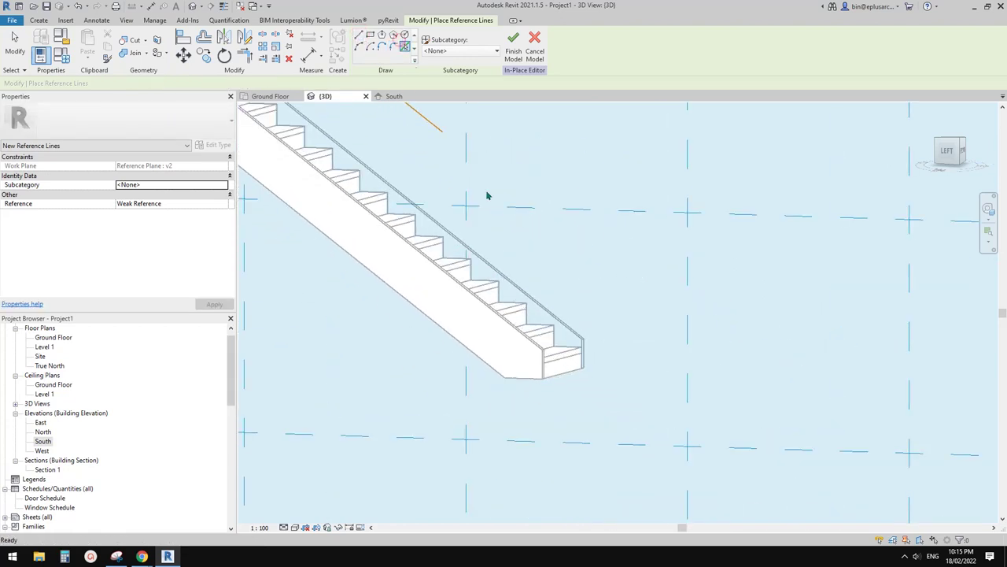
left_click(580, 366)
Step: Extend the vertical end line and the lower flight's sloped reference line to meet at a corner
middle_click_drag(618, 321, 621, 371)
key("t")
key("r")
left_click(586, 407)
left_click(410, 145)
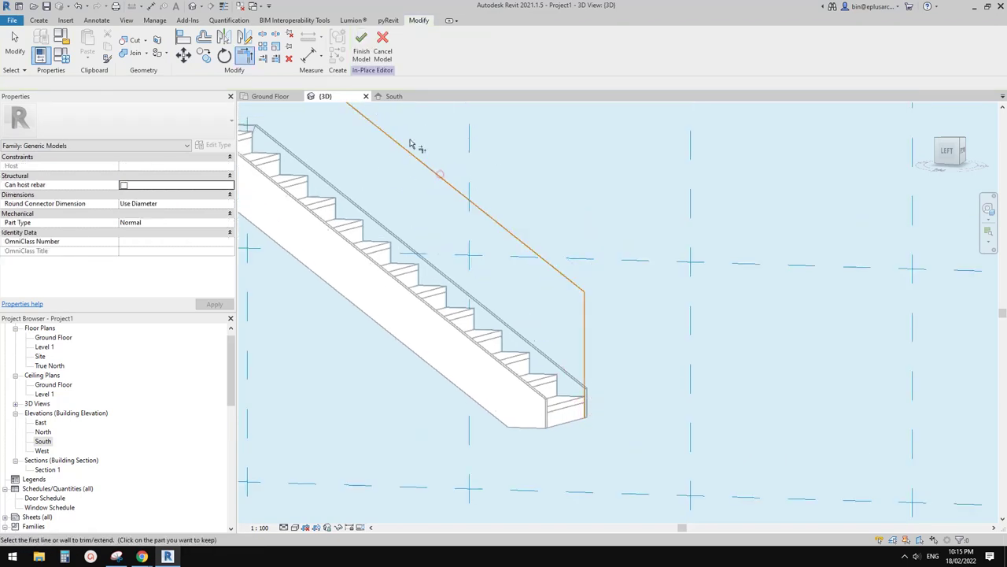
Step: Fillet the corner between the lower flight's sloped line and the vertical end line with a fixed radius of 100 mm
left_click(38, 21)
left_click(565, 49)
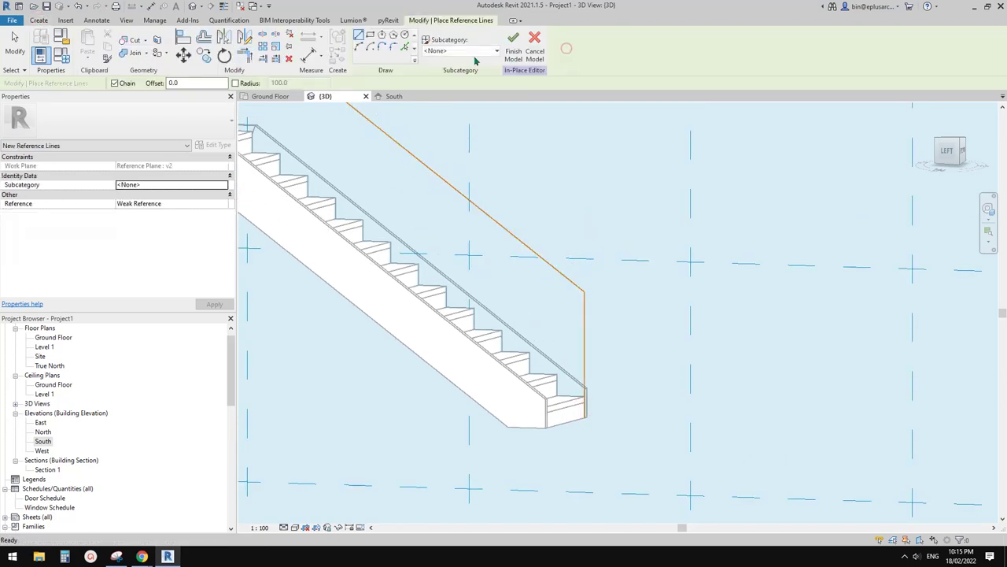
left_click(394, 47)
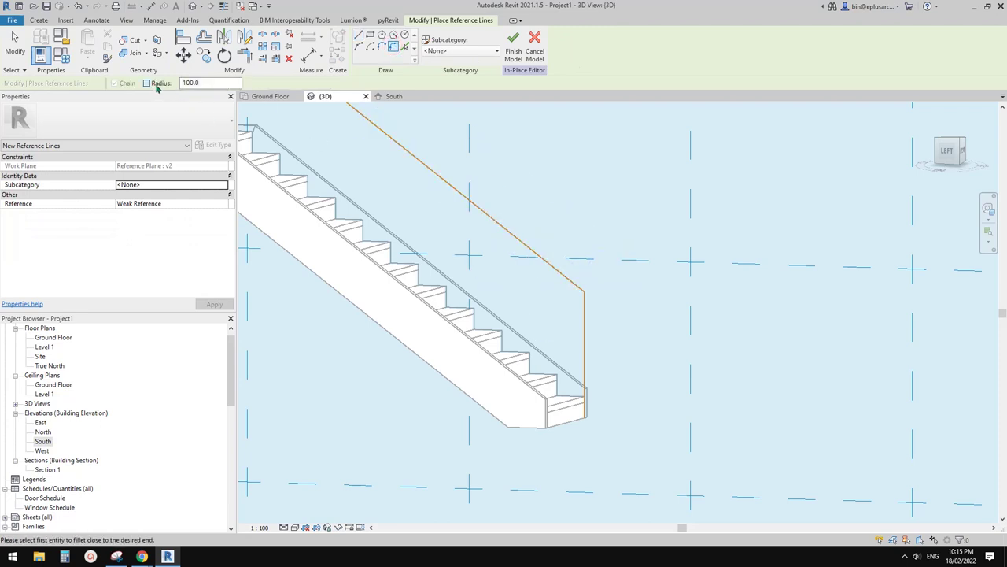
left_click(156, 85)
scroll(536, 270, "up", 1)
left_click(593, 292)
left_click(600, 316)
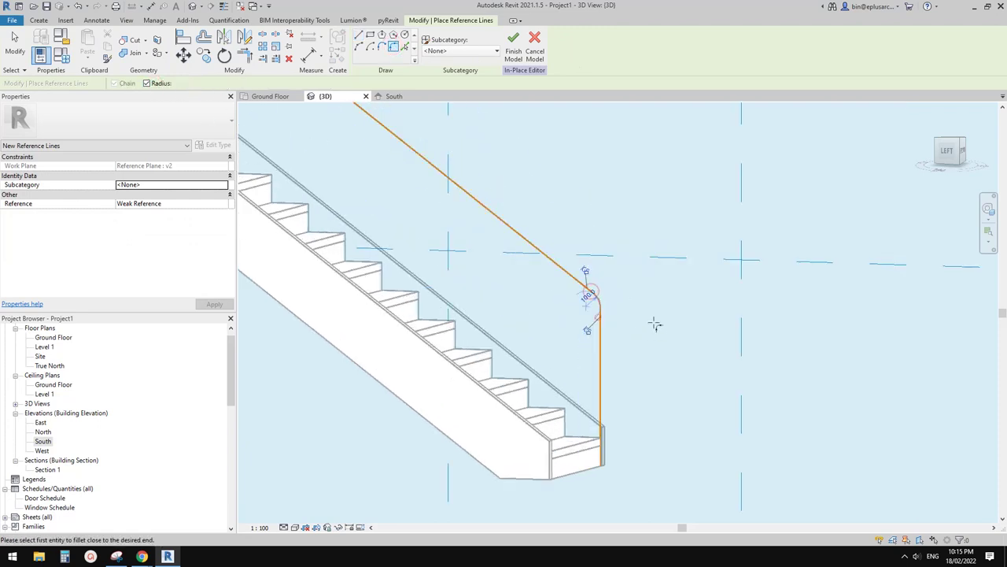
Step: Delete the fillet arc between the sloped line and the vertical line at the foot of the lower flight
scroll(627, 305, "down", 1)
middle_click_drag(623, 310, 591, 308, "shift")
scroll(582, 308, "up", 1)
key("Escape")
key("Escape")
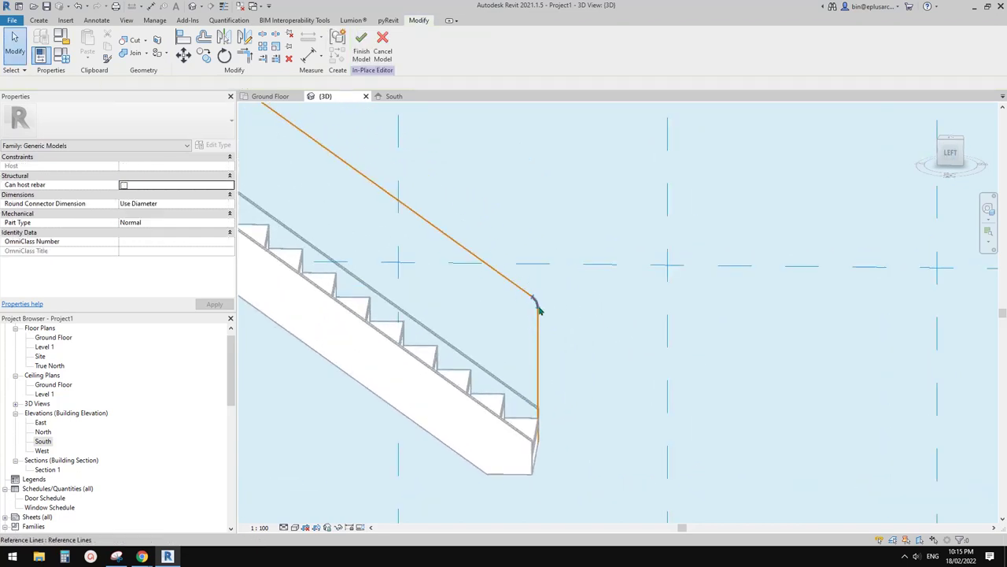
left_click(539, 305)
key("Delete")
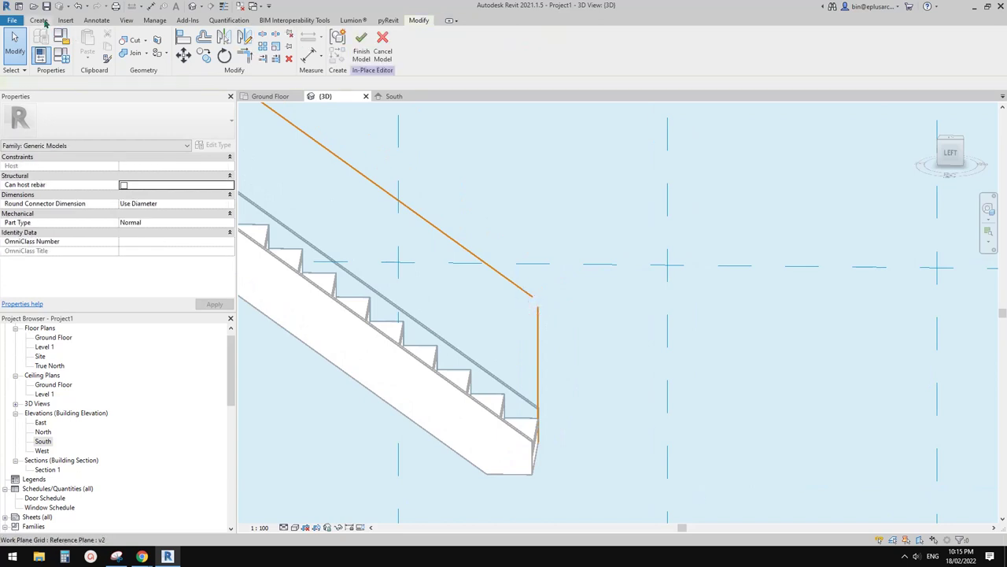
Step: Draw a horizontal reference line on plane v2 extending outward from the lower end of the vertical line at the stair foot
left_click(39, 20)
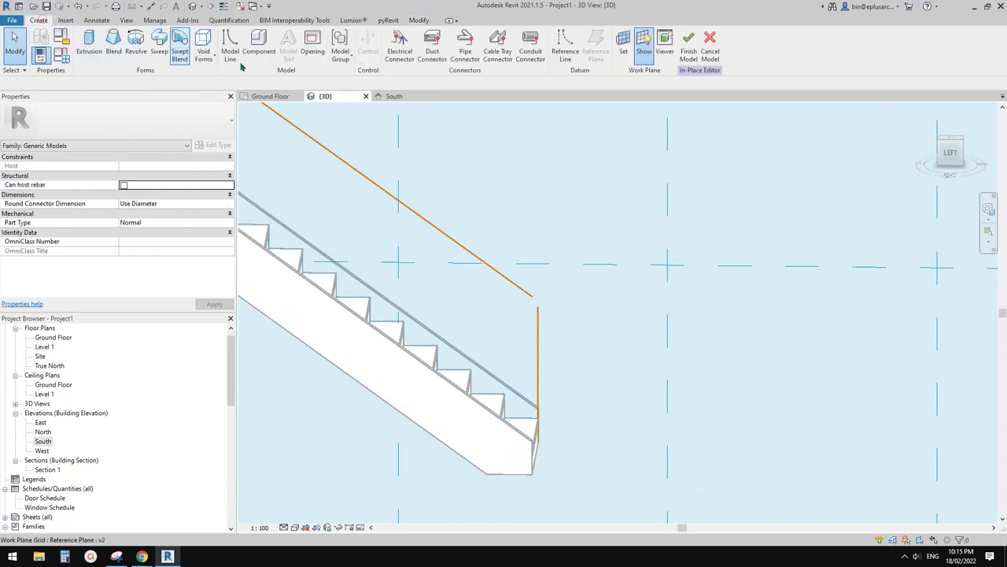
left_click(567, 47)
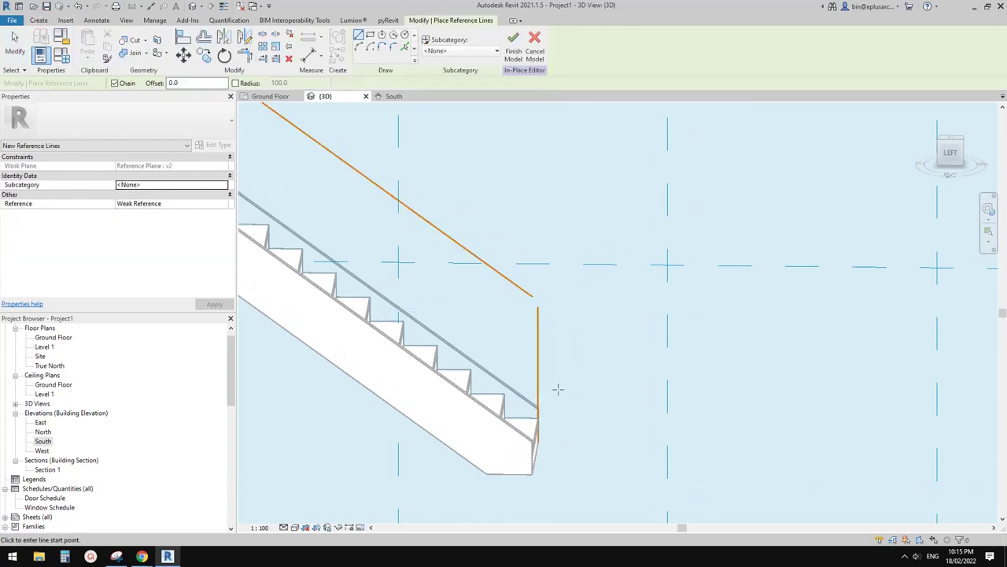
left_click(538, 441)
left_click(637, 443)
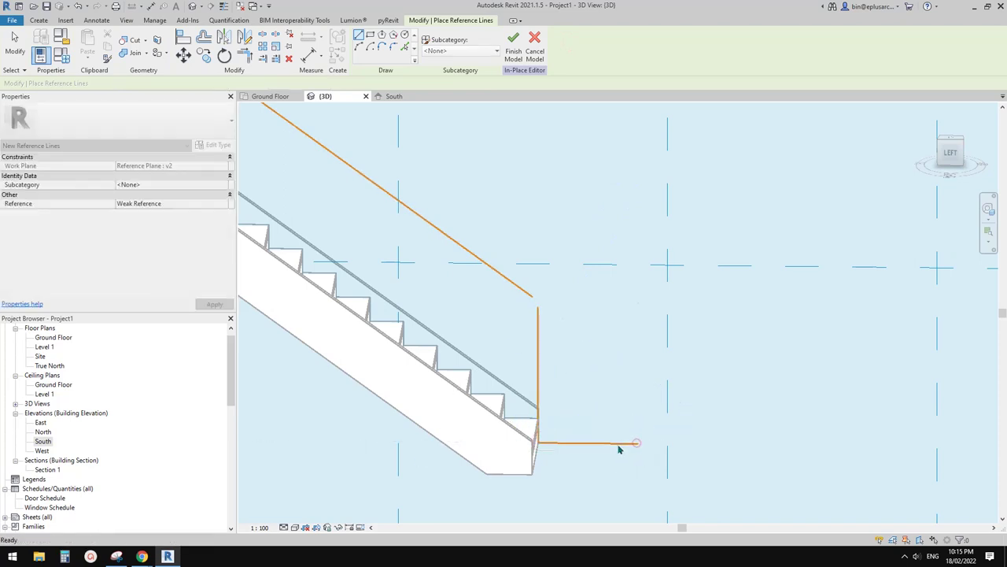
key("Escape")
key("Escape")
Step: Copy the horizontal reference line 1000 mm straight up and delete the original line at the stair foot
key("c")
key("c")
left_click(621, 443)
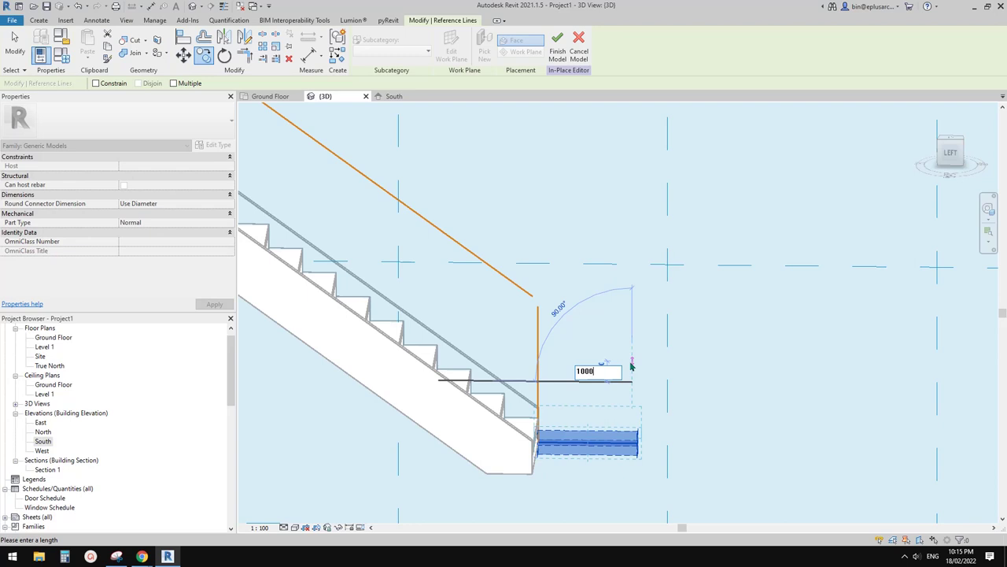
key("Return")
key("Escape")
key("Escape")
left_click(619, 442)
key("Delete")
Step: Trim the raised horizontal line and the lower flight's sloped reference line to meet at a corner
key("t")
key("r")
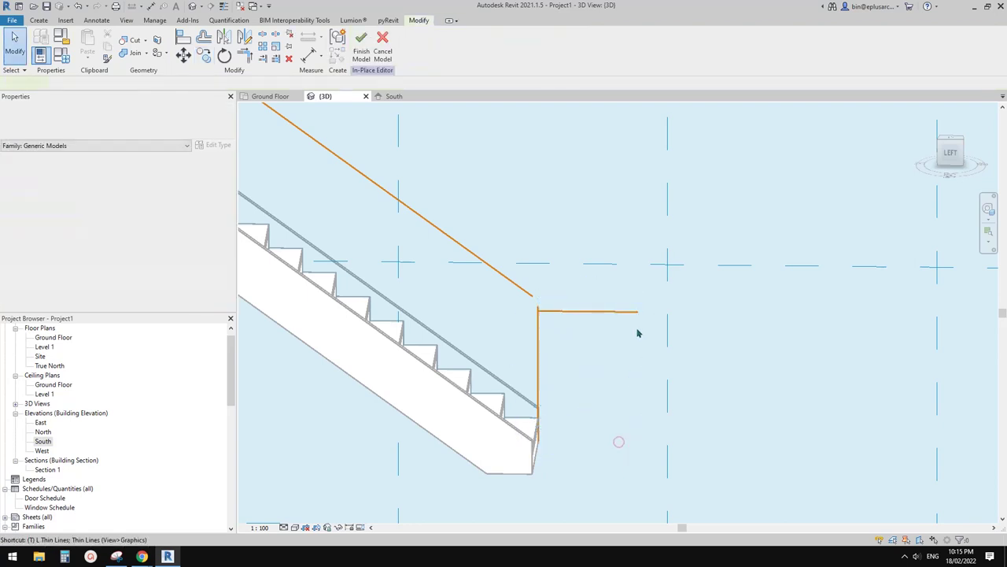
left_click(620, 311)
left_click(525, 289)
key("Escape")
Step: Draw a reference line slanting down and back toward the stair from the outer end of the raised horizontal line
left_click(638, 314)
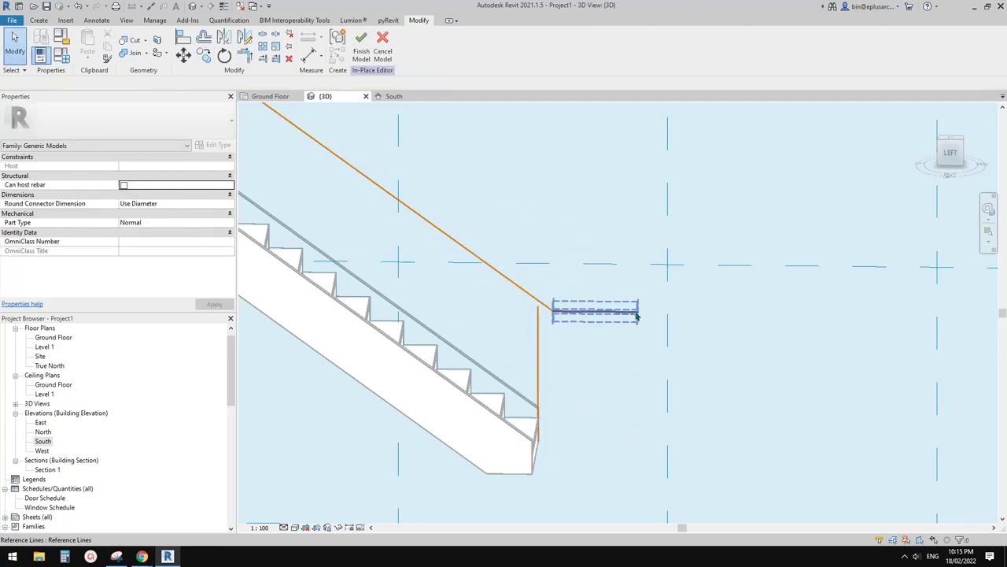
left_click(614, 314)
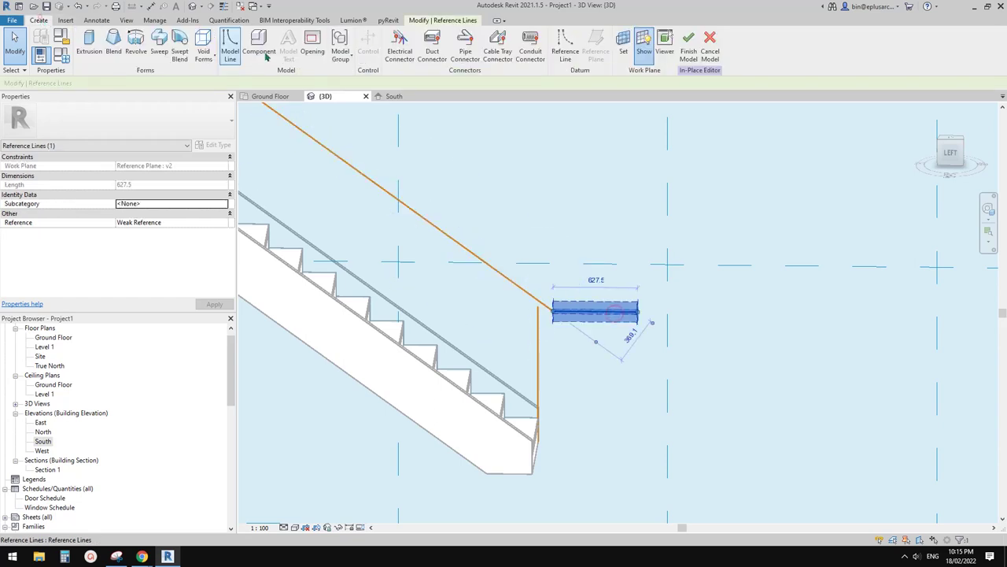
left_click(564, 49)
left_click(637, 312)
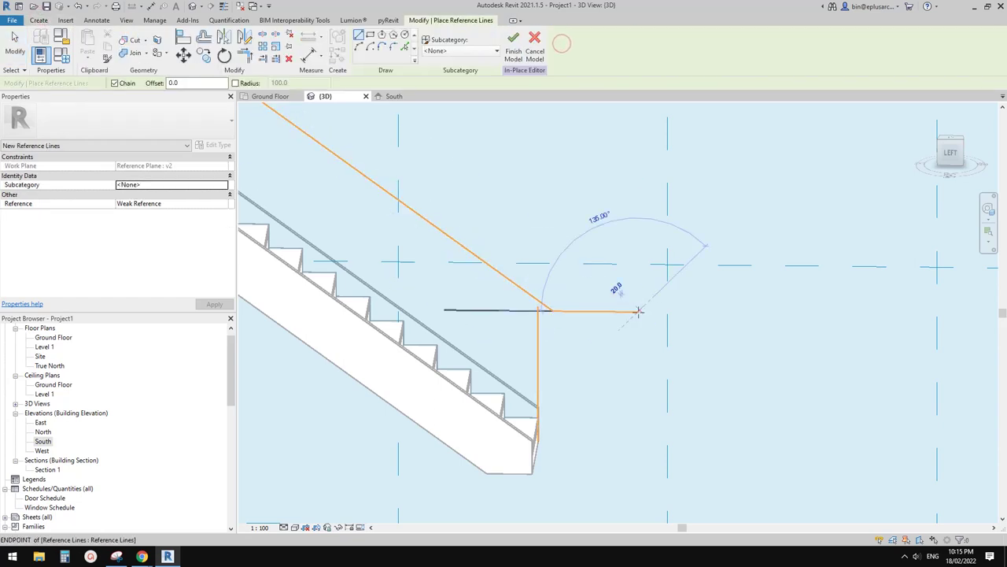
left_click(591, 455)
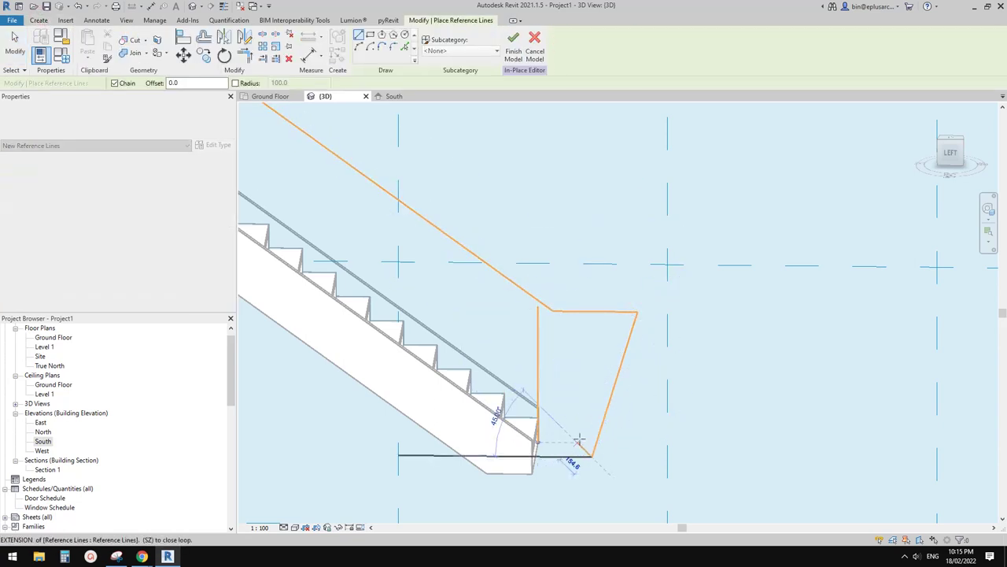
key("Escape")
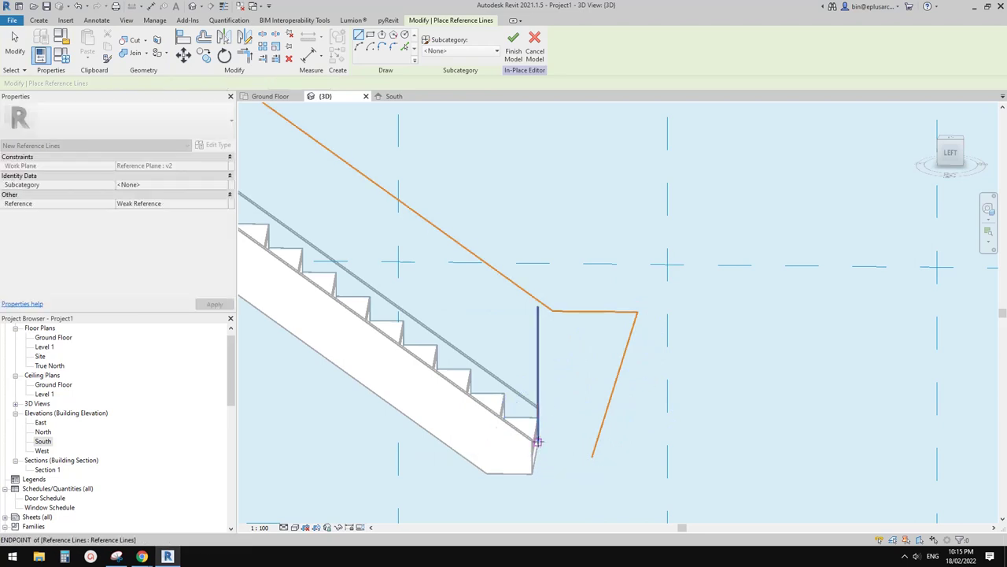
Step: Replace the vertical end line with a short horizontal reference line from its foot, trimmed to a corner with the slanted line
left_click(539, 442)
left_click(563, 442)
key("t")
key("r")
left_click(556, 442)
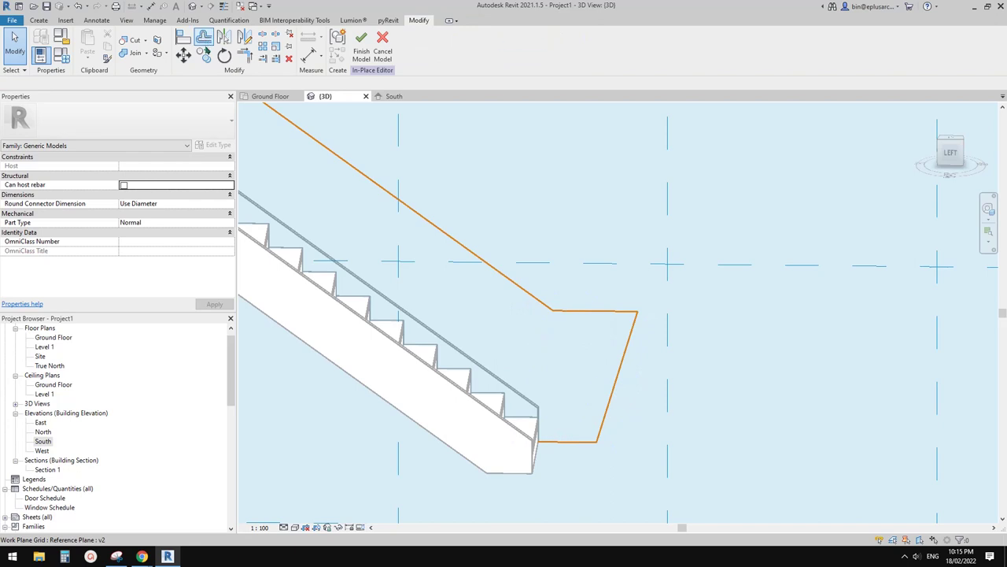
Step: Fillet the upper and lower corners of the slanted end line with a fixed radius of 100 mm
left_click(39, 19)
left_click(560, 50)
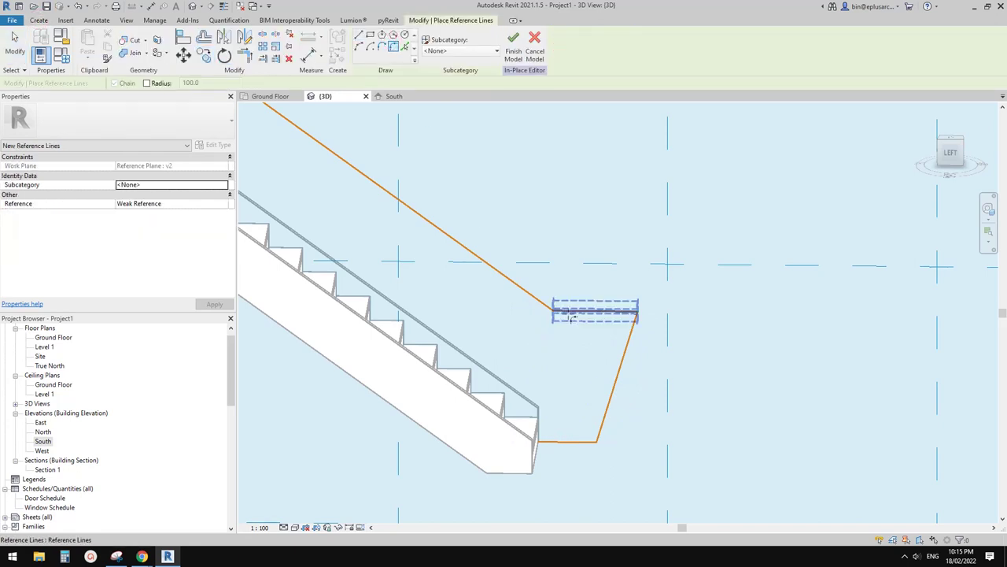
scroll(573, 318, "up", 2)
left_click(629, 309)
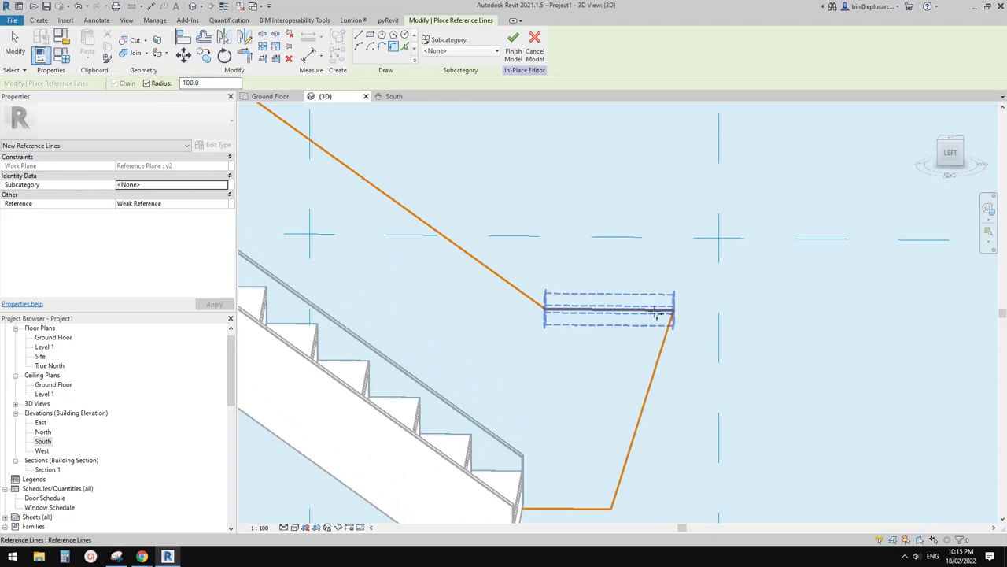
left_click(644, 398)
middle_click_drag(644, 399, 623, 286)
left_click(608, 362)
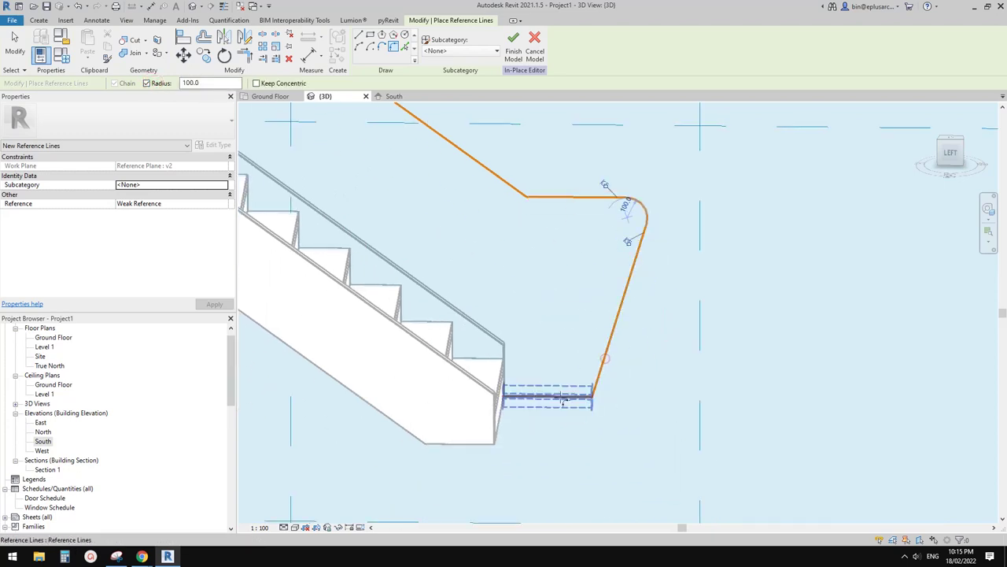
left_click(563, 397)
middle_click_drag(653, 347, 646, 362)
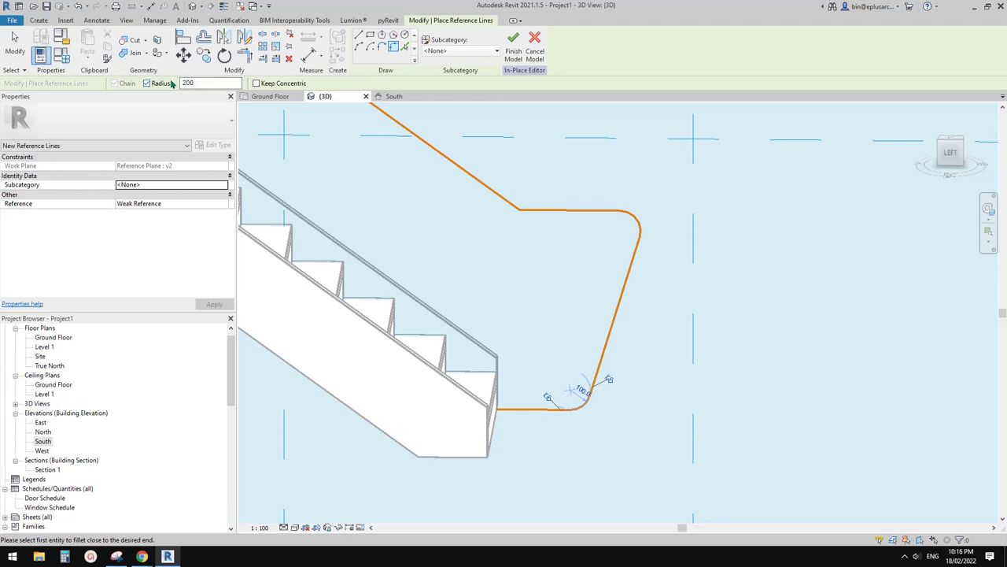
Step: Fillet the corner between the lower flight's sloped line and the raised horizontal line with a 200 mm radius
left_click(551, 211)
left_click(495, 192)
scroll(613, 244, "down", 2)
middle_click_drag(614, 244, 487, 269)
scroll(628, 251, "down", 1)
scroll(629, 249, "down", 1)
key("Escape")
left_click(601, 242)
scroll(600, 246, "down", 1)
middle_click_drag(497, 236, 686, 363)
key("Escape")
scroll(575, 355, "down", 1)
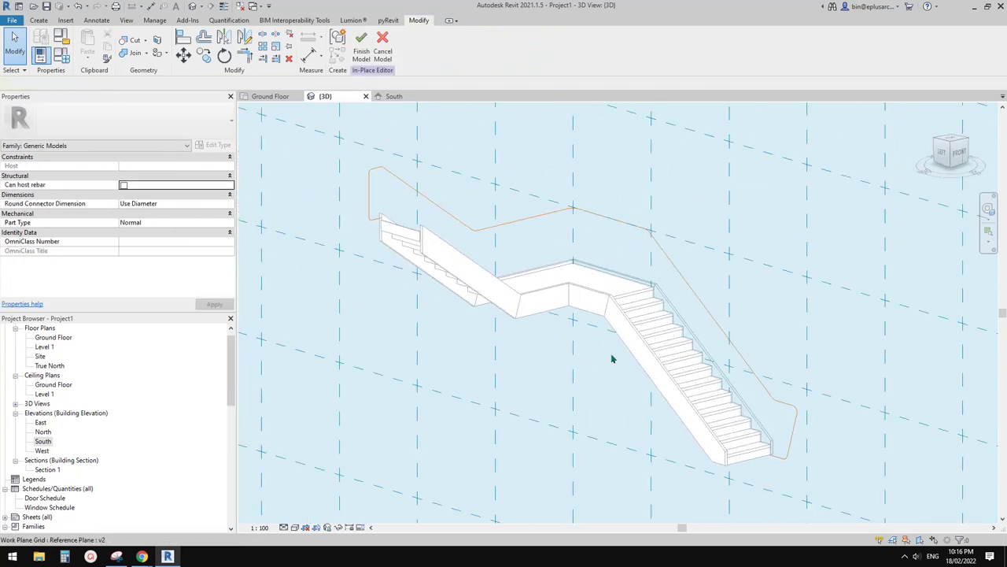
Step: Start a sweep with a picked path and select the first landing line, the upper flight's sloped line and its straight end lines
middle_click_drag(392, 223, 670, 271, "shift")
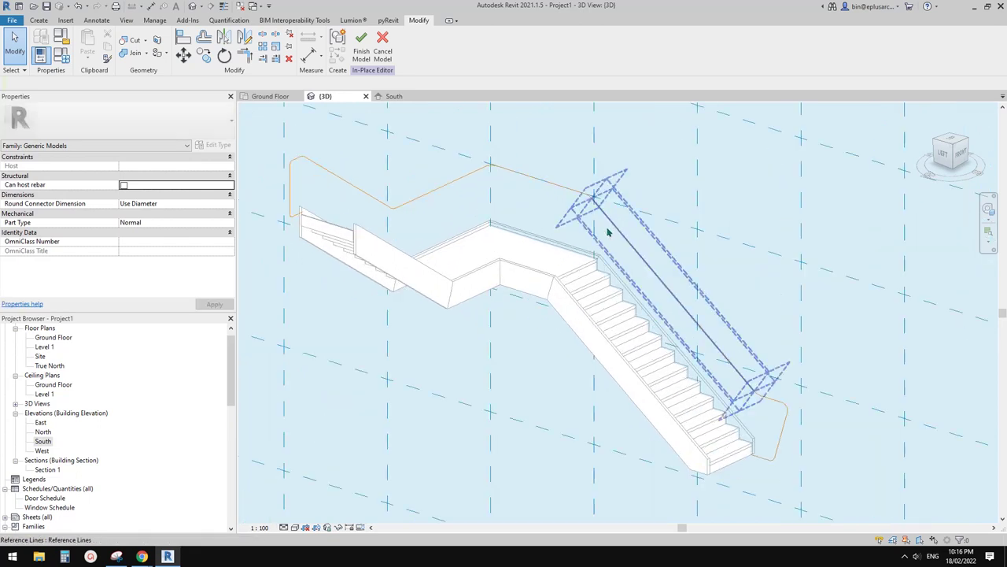
middle_click_drag(610, 233, 533, 225, "shift")
scroll(491, 205, "up", 1)
left_click(39, 20)
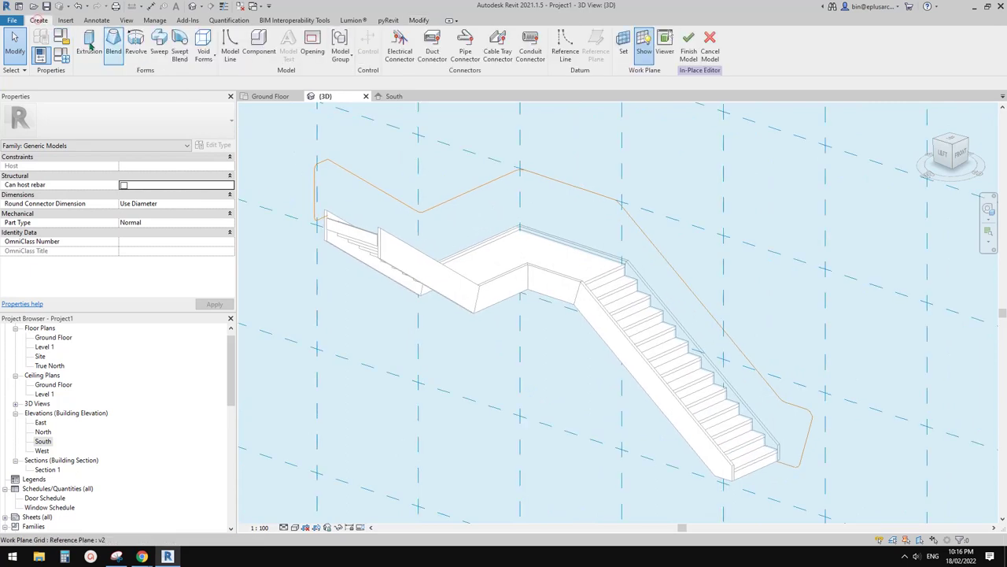
left_click(165, 61)
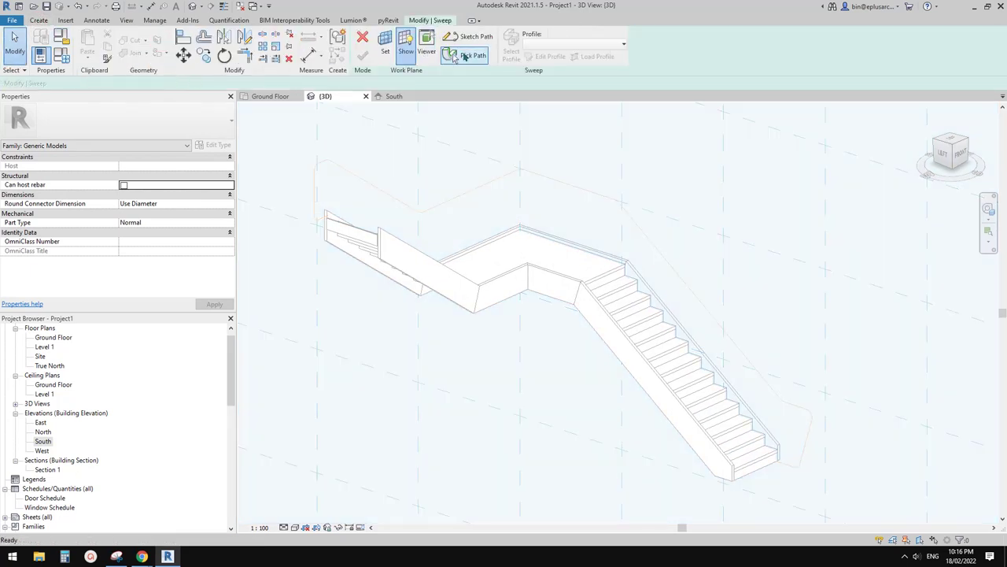
left_click(464, 57)
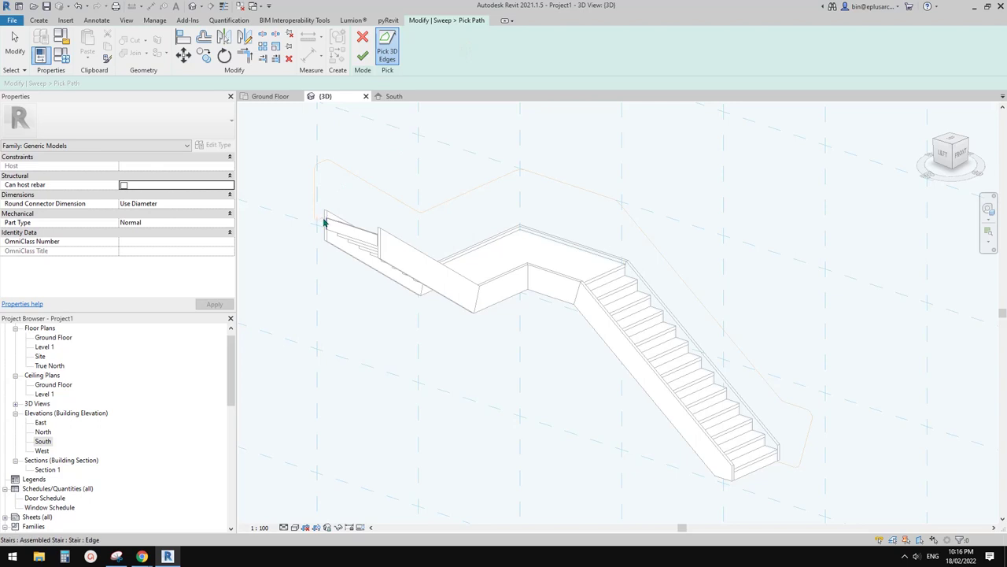
scroll(321, 221, "up", 3)
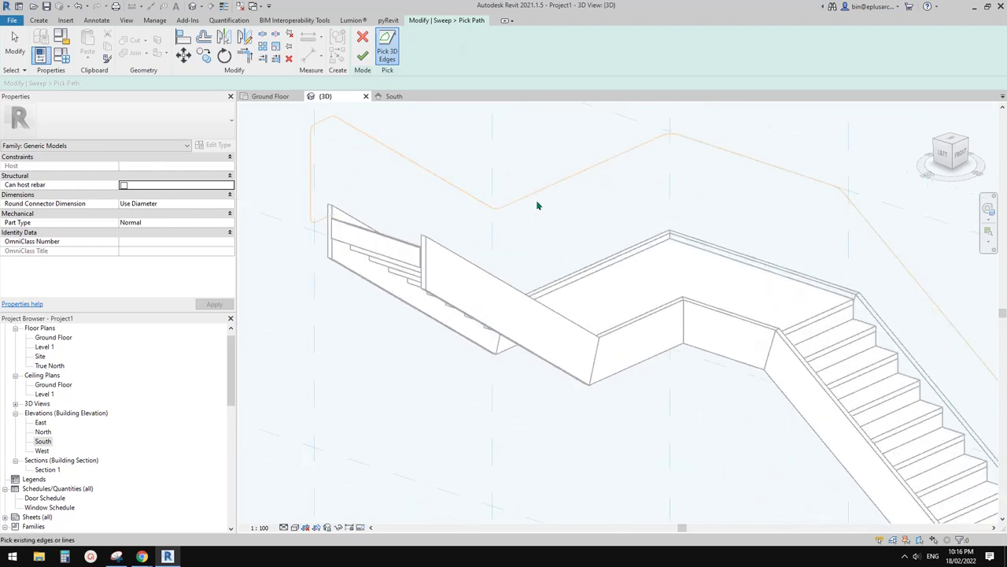
scroll(317, 221, "up", 3)
scroll(345, 173, "down", 2)
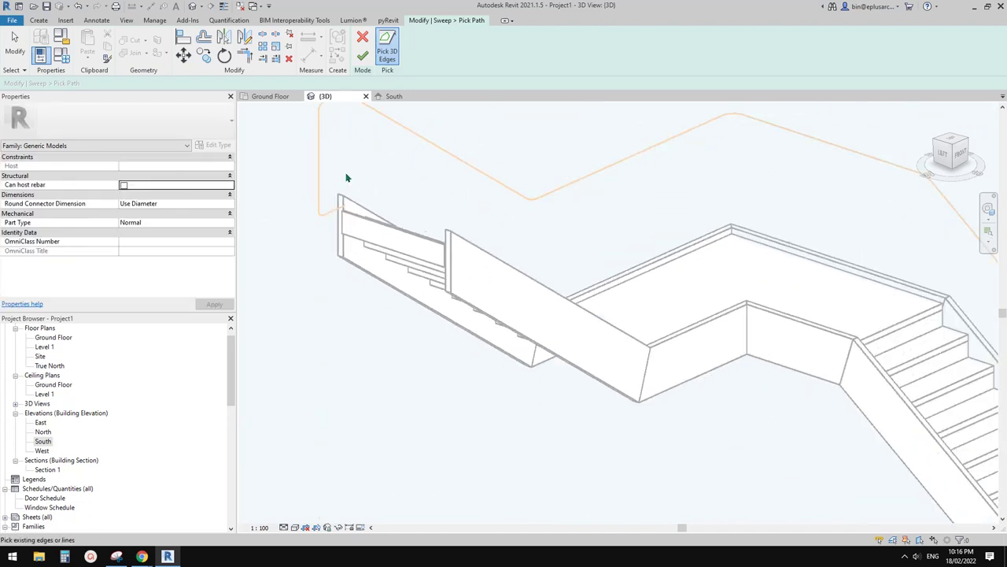
middle_click_drag(580, 175, 543, 223)
left_click(519, 202)
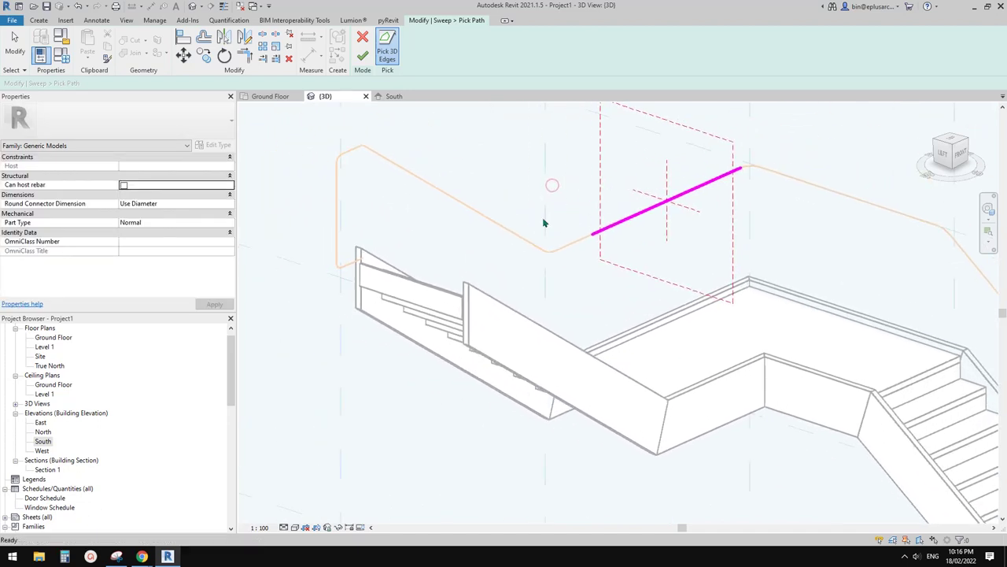
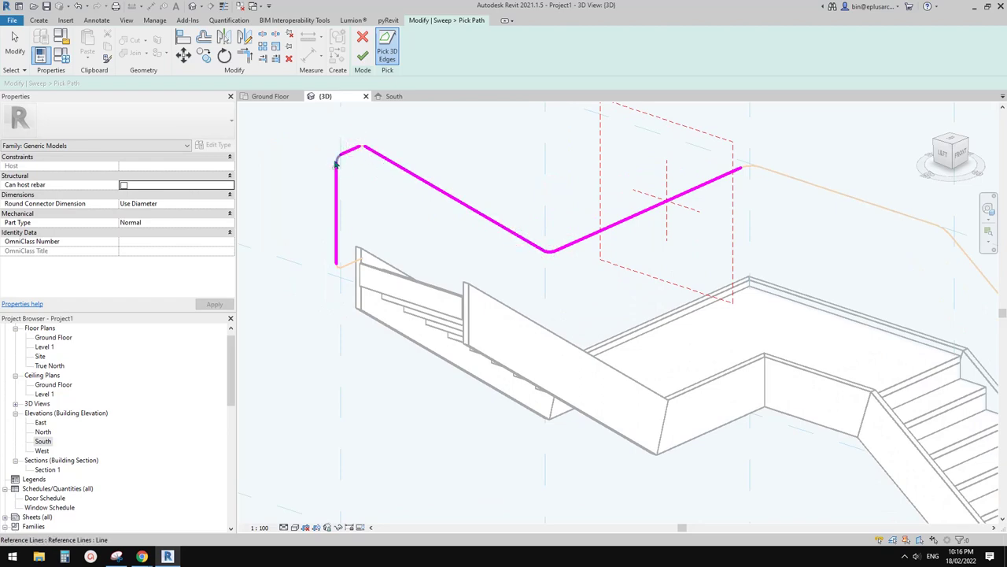
Step: Add the remaining fillet arcs and the short return line at the upper flight's end to the sweep path
scroll(336, 163, "up", 3)
scroll(395, 134, "up", 3)
left_click(394, 134)
scroll(394, 134, "down", 3)
middle_click_drag(355, 245, 334, 159)
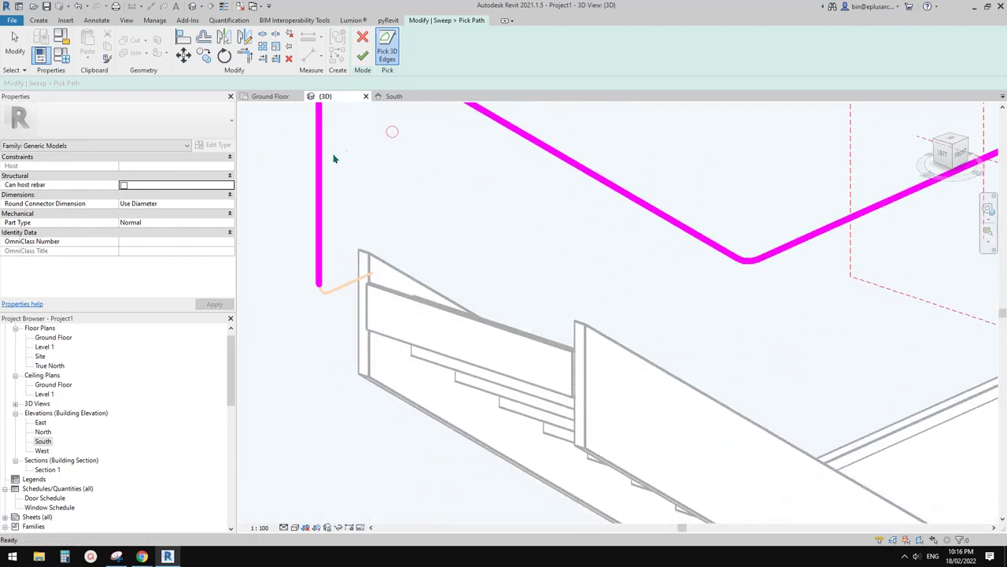
scroll(338, 276, "up", 4)
left_click(341, 300)
scroll(349, 285, "down", 4)
Step: Extend the sweep path with the landing corner arc, the second landing line, and the lower flight's fillet and sloped line
middle_click_drag(818, 218, 551, 208)
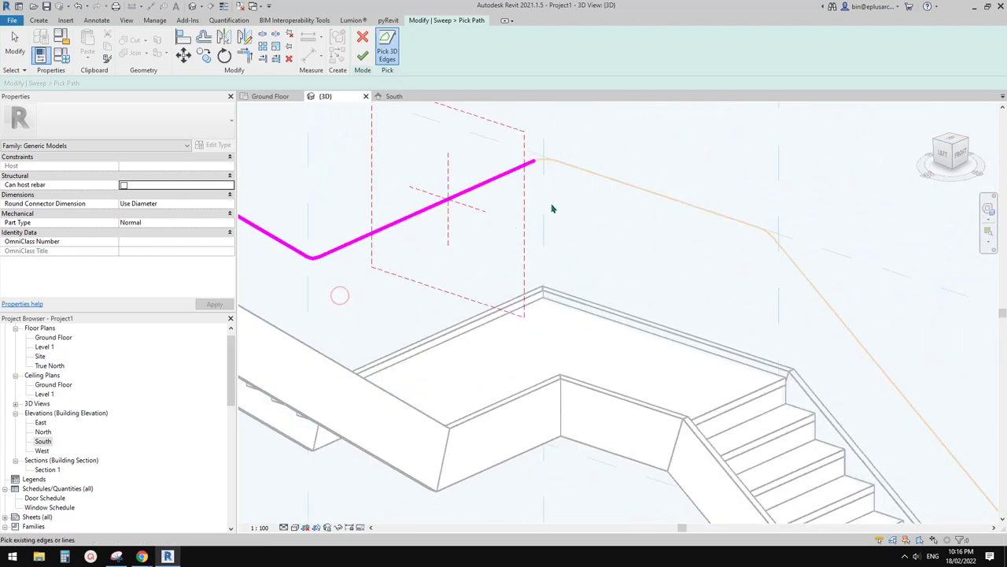
scroll(548, 180, "up", 2)
scroll(613, 188, "down", 1)
middle_click_drag(753, 223, 475, 179)
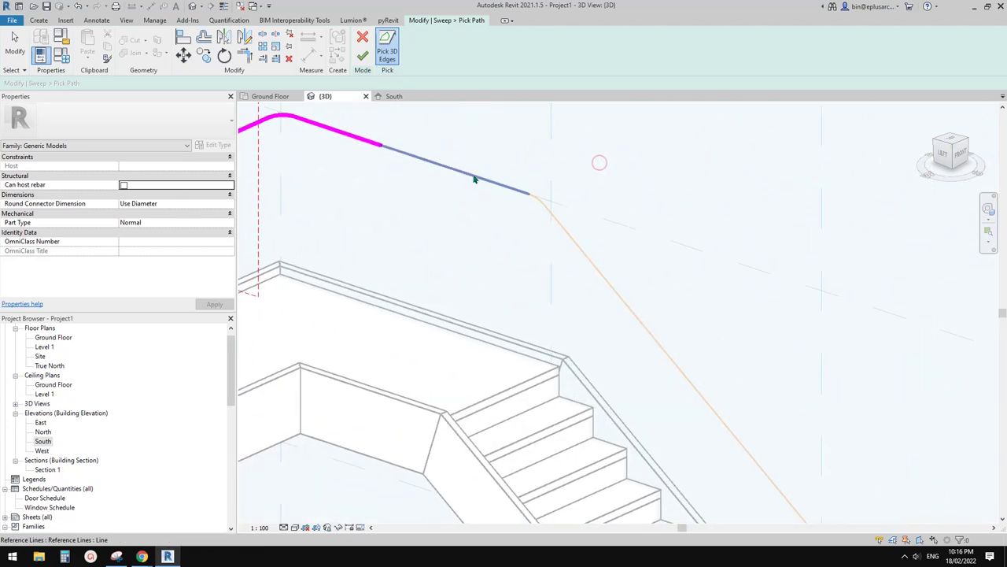
left_click(556, 221)
scroll(555, 221, "down", 3)
middle_click_drag(555, 220, 365, 74)
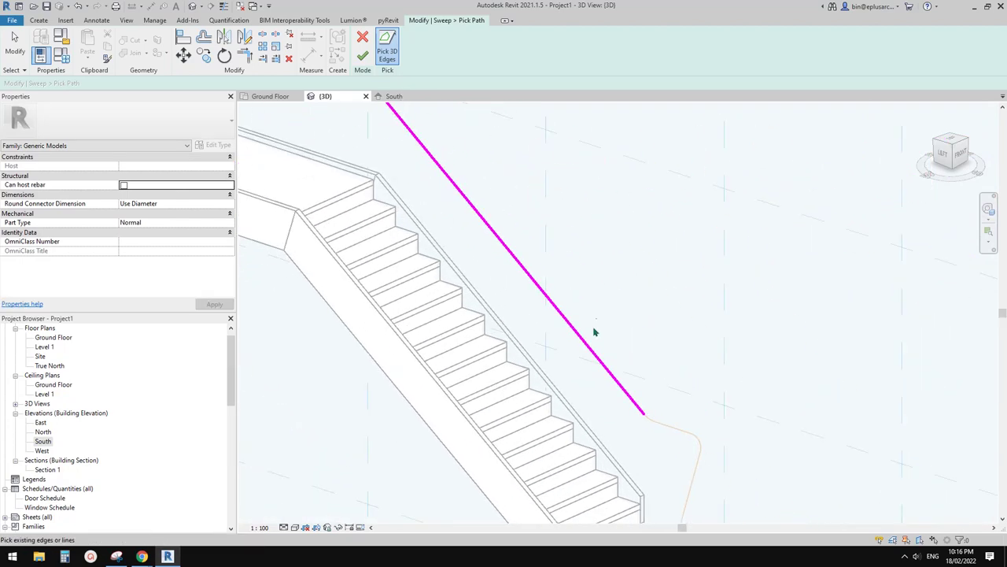
Step: Add the lines and fillet arcs of the end return at the lower flight's foot, and finish the sweep path
scroll(651, 441, "up", 3)
left_click(685, 418)
scroll(603, 344, "down", 2)
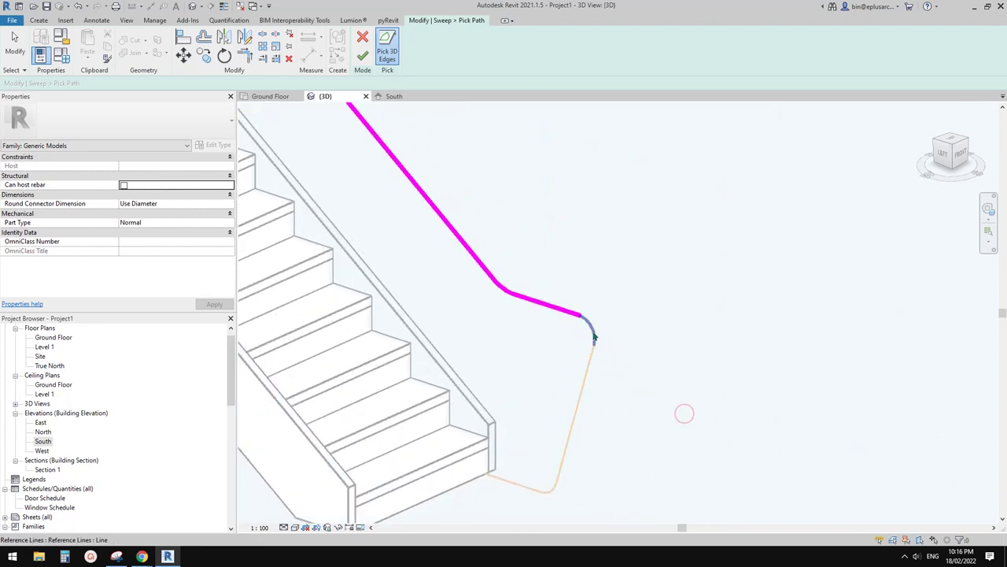
left_click(536, 492)
scroll(496, 375, "down", 3)
middle_click_drag(417, 313, 656, 423)
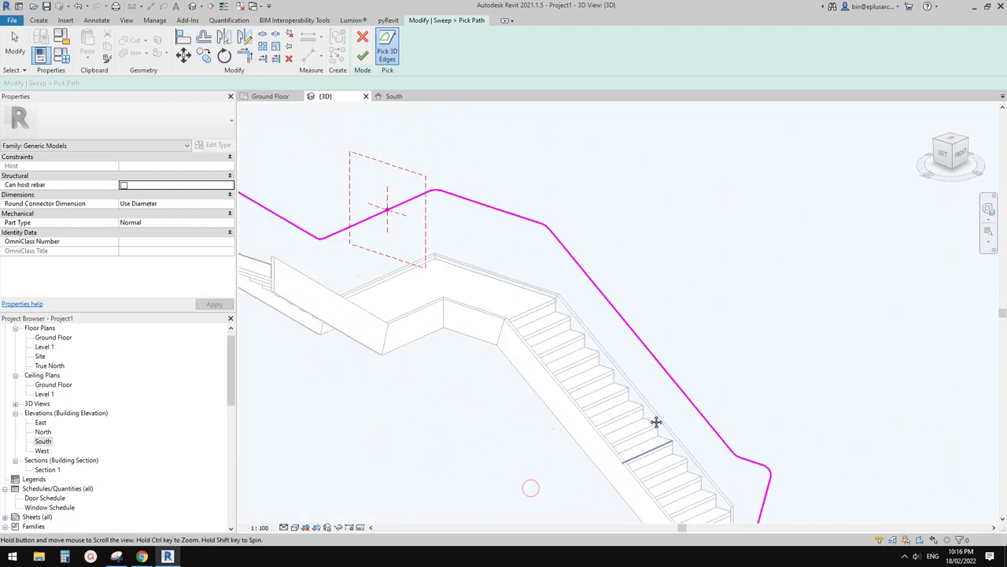
left_click(363, 57)
Step: Assign the M_Circular Handrail:40mm profile to the sweep, then finish the sweep and the in-place model
scroll(503, 299, "up", 5)
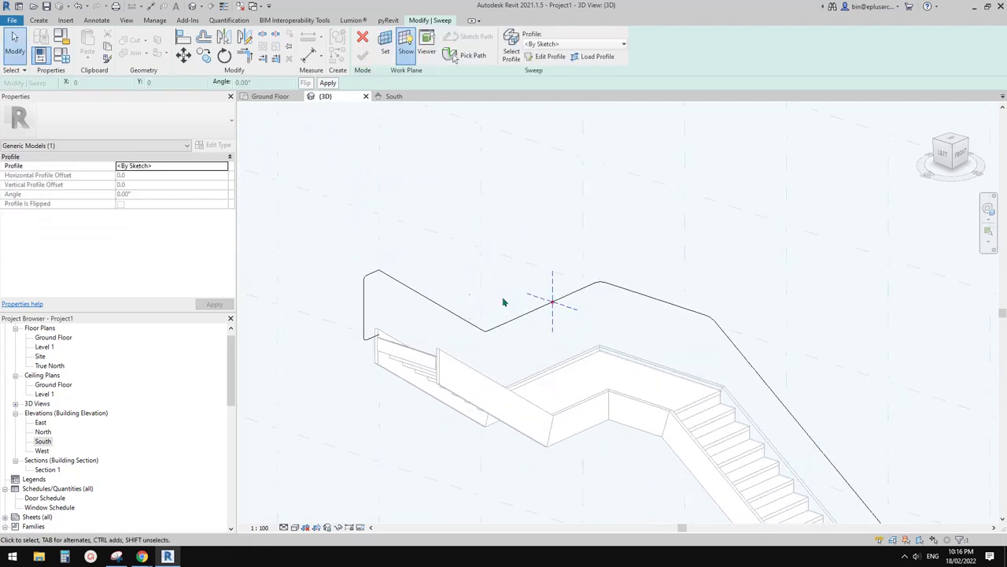
left_click(558, 45)
left_click(571, 156)
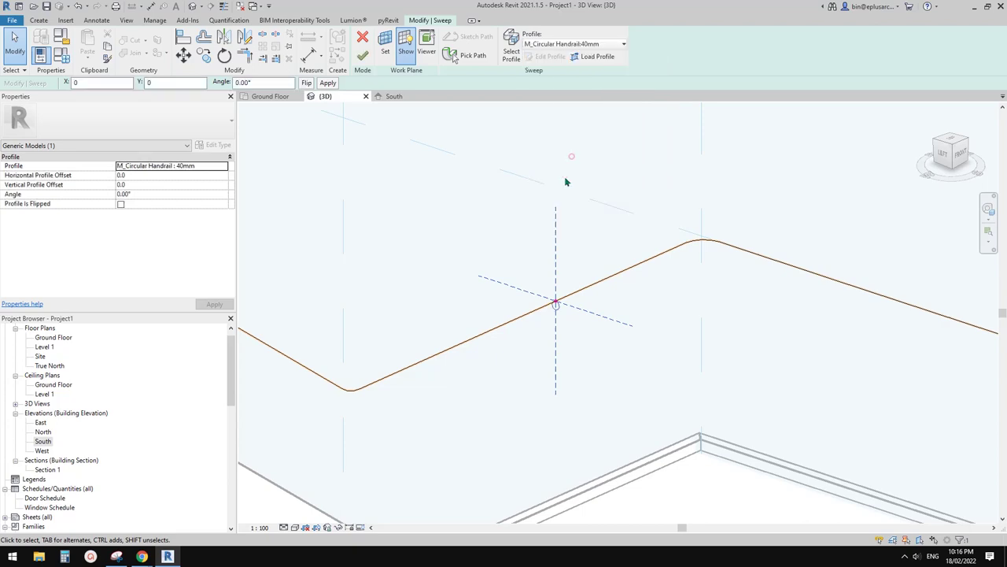
scroll(561, 297, "up", 4)
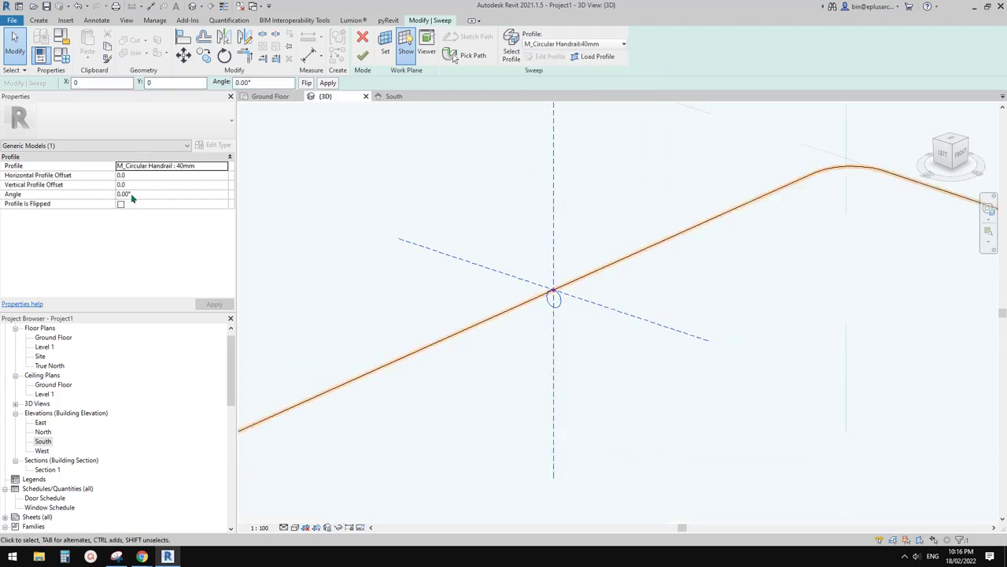
left_click(363, 57)
scroll(560, 219, "down", 4)
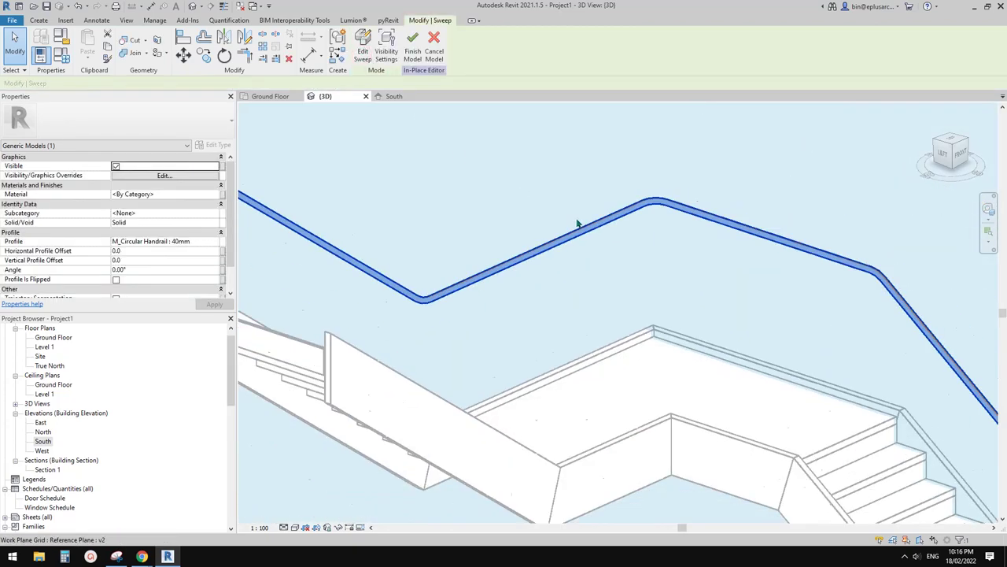
left_click(415, 57)
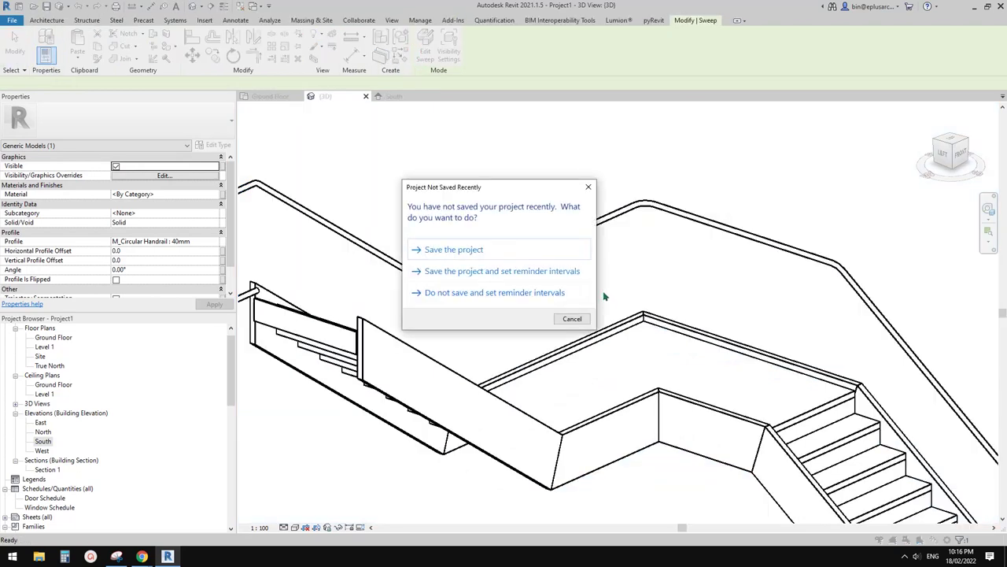
Step: Dismiss the save reminder without saving and examine the handrail around both flights and the landing
left_click(571, 318)
middle_click_drag(570, 318, 583, 337, "shift")
left_click(506, 290)
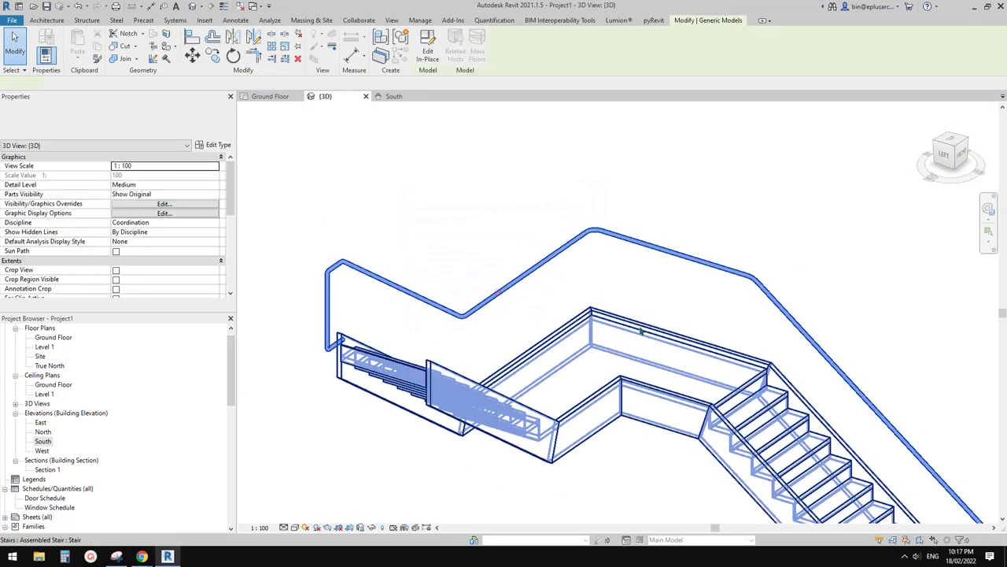
middle_click_drag(506, 291, 353, 286, "shift")
left_click(605, 306)
left_click(588, 313)
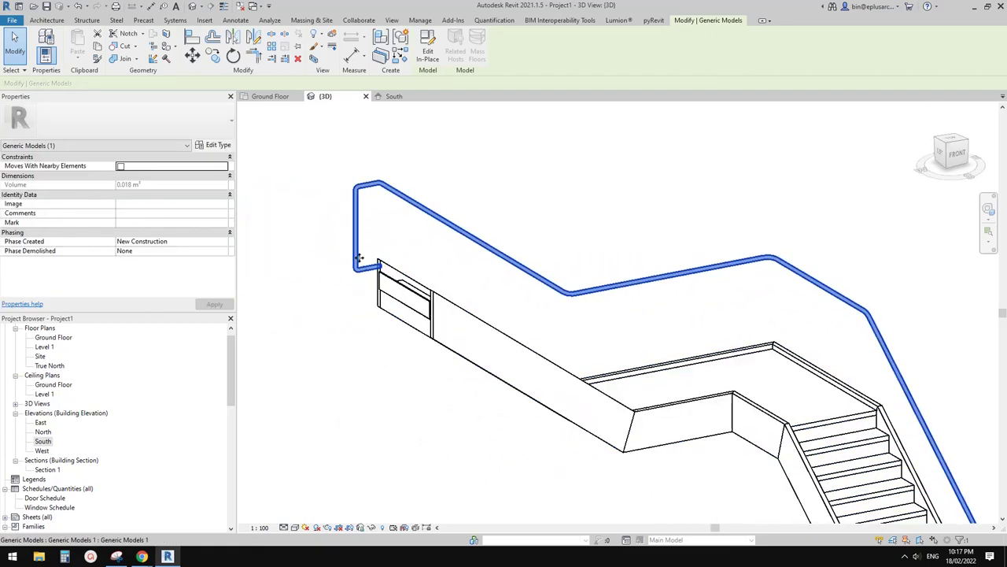
middle_click_drag(394, 202, 513, 287, "shift")
scroll(454, 243, "up", 2)
left_click(384, 207)
left_click(391, 188)
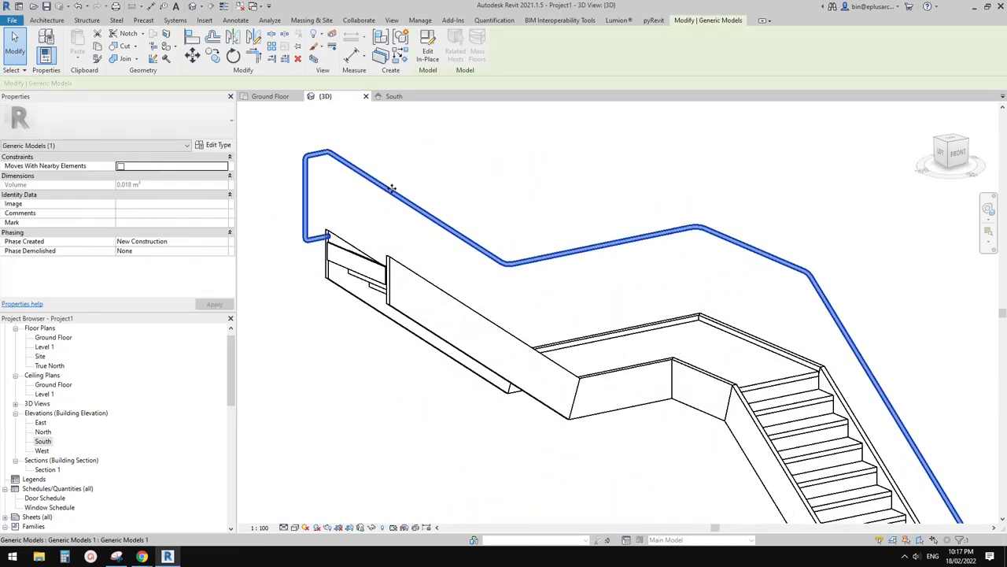
Step: Open the handrail for in-place editing and edit its sweep
left_click(432, 44)
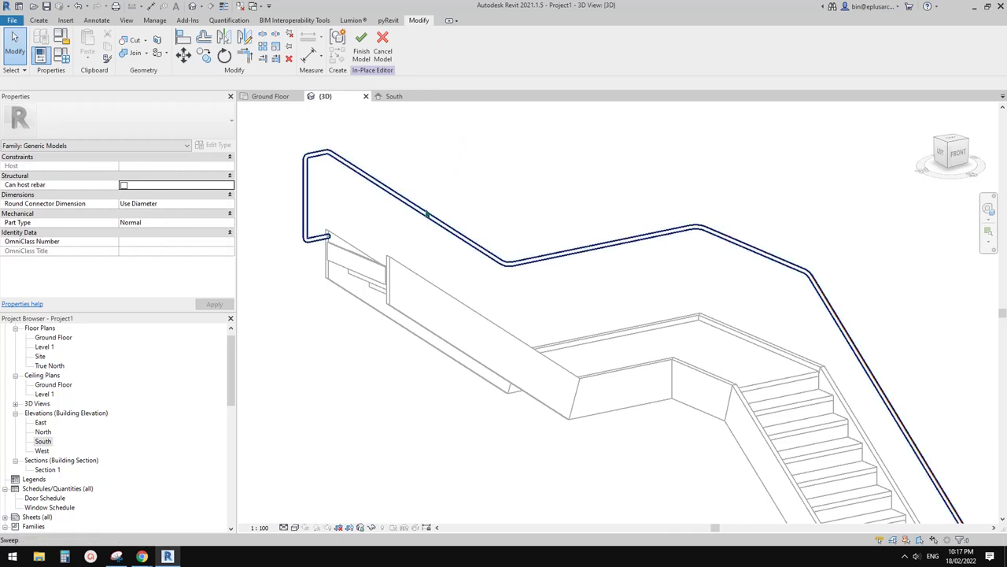
left_click(428, 213)
scroll(439, 208, "down", 1)
middle_click_drag(472, 209, 425, 211, "shift")
left_click(364, 59)
Step: Review the sweep's picked path along the reference lines, then exit path and sweep editing
middle_click_drag(621, 248, 538, 213)
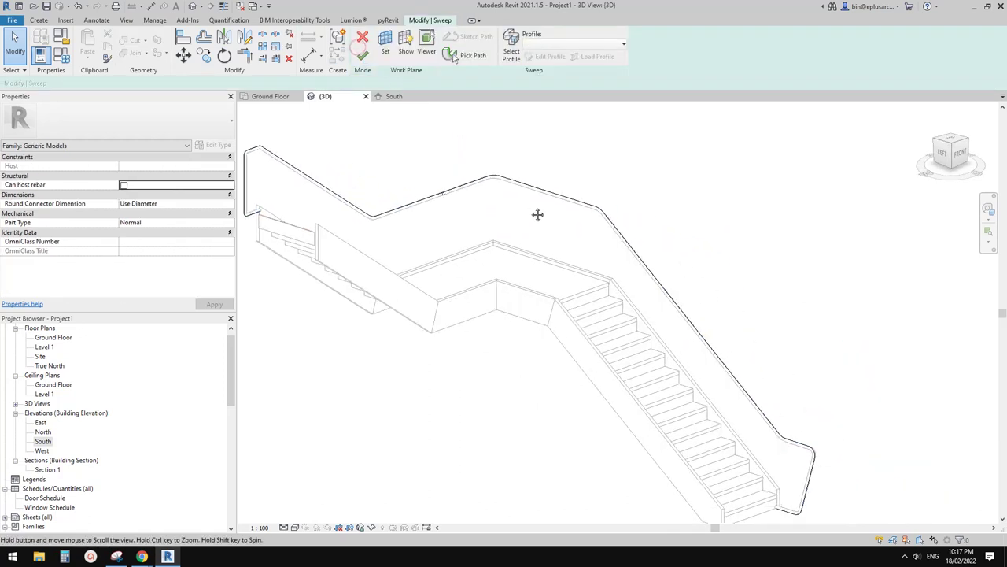
left_click(474, 183)
middle_click_drag(476, 185, 527, 200)
left_click(460, 61)
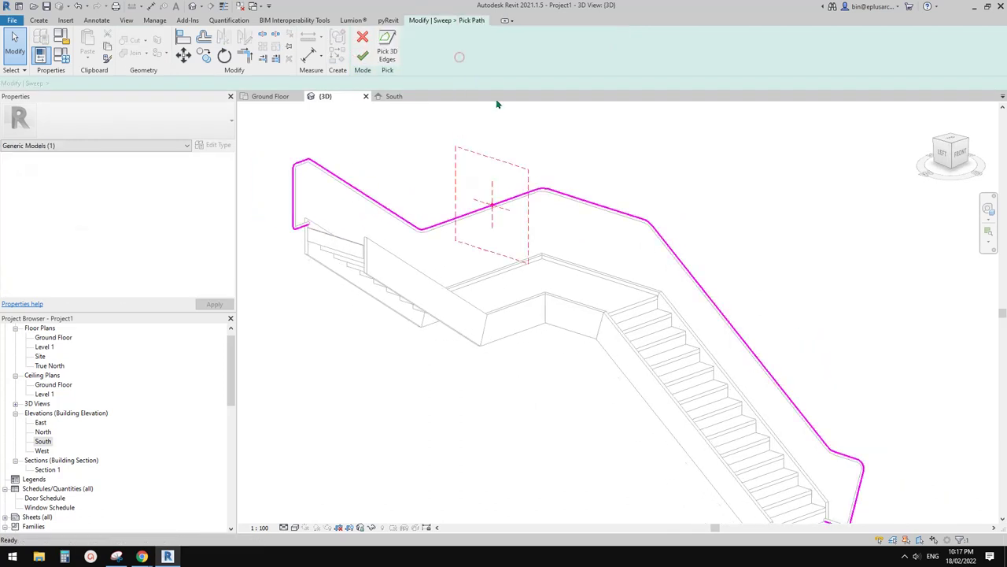
left_click(362, 53)
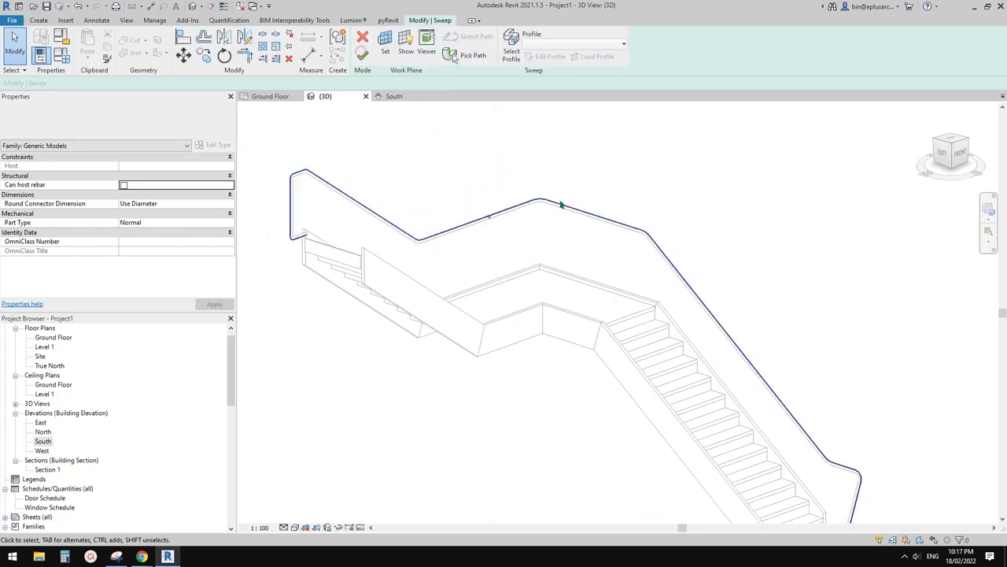
middle_click_drag(510, 211, 515, 235)
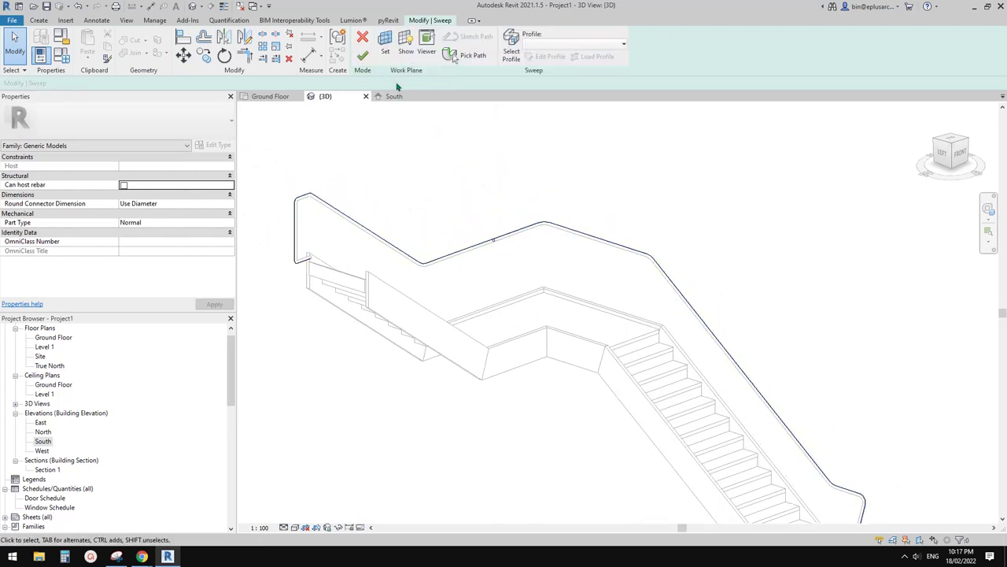
left_click(362, 53)
Step: Temporarily hide the sweep solid so only its reference lines remain in the 3D view
left_click(492, 215)
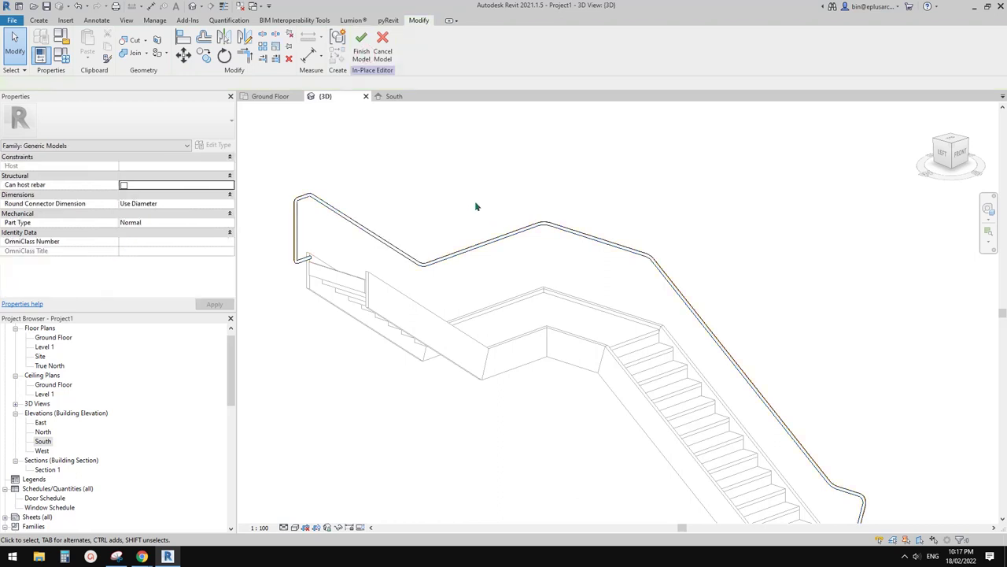
left_click(562, 245)
key("h")
key("h")
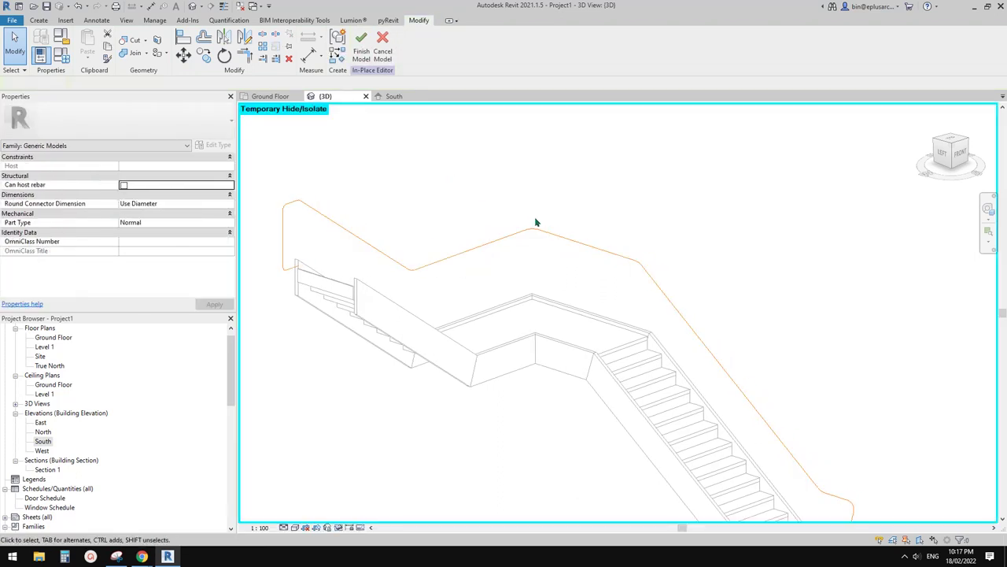
Step: Examine the reference lines and fillet arcs along the lower flight and its end return, then restore the hidden sweep
middle_click_drag(535, 223, 633, 260, "shift")
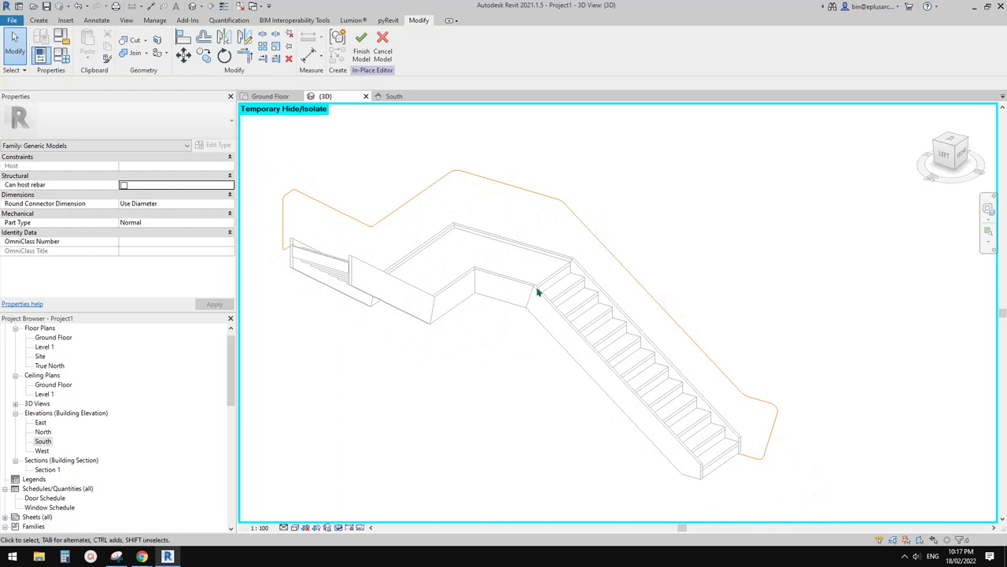
scroll(619, 322, "up", 4)
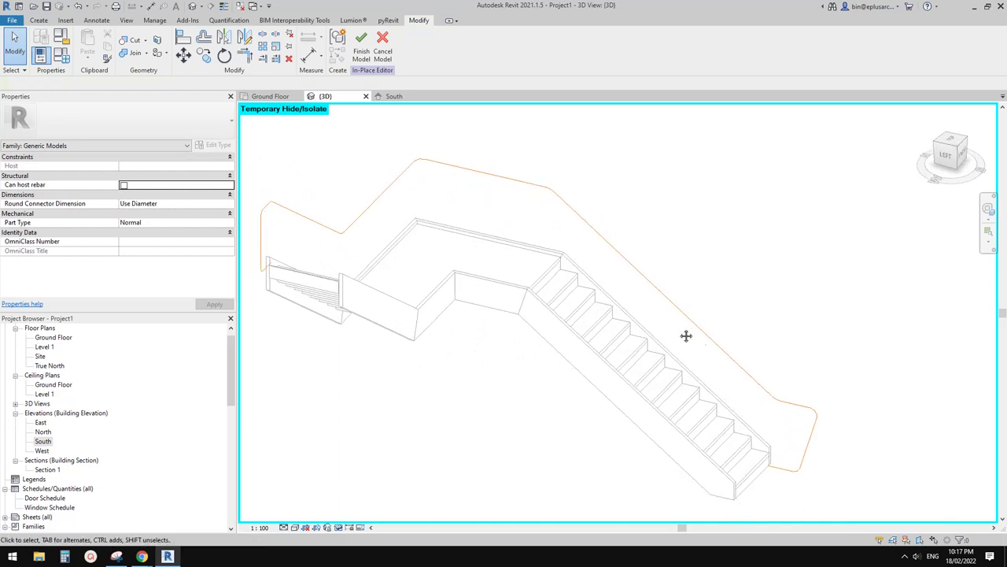
middle_click_drag(665, 296, 546, 241)
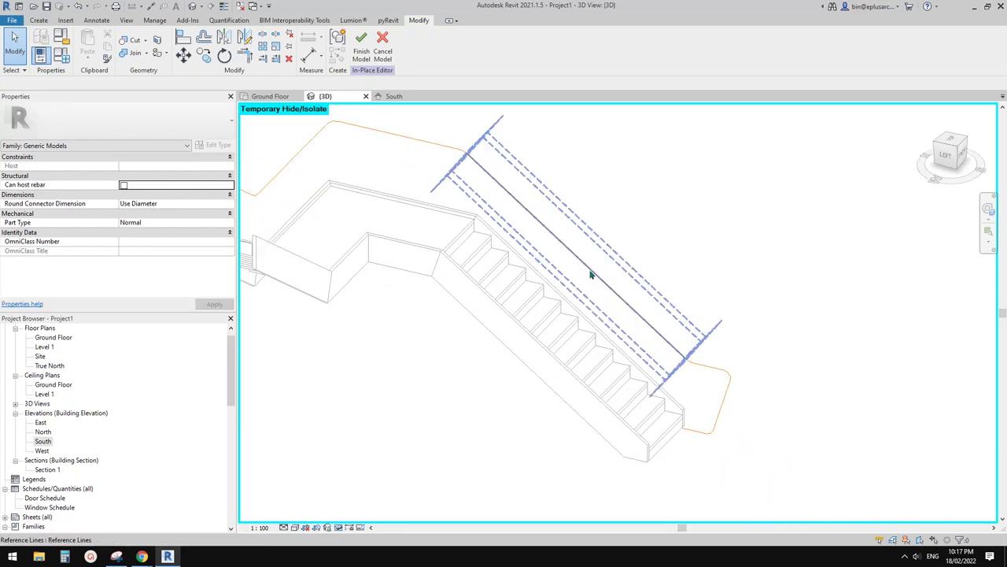
middle_click_drag(398, 212, 535, 263)
scroll(486, 220, "down", 1)
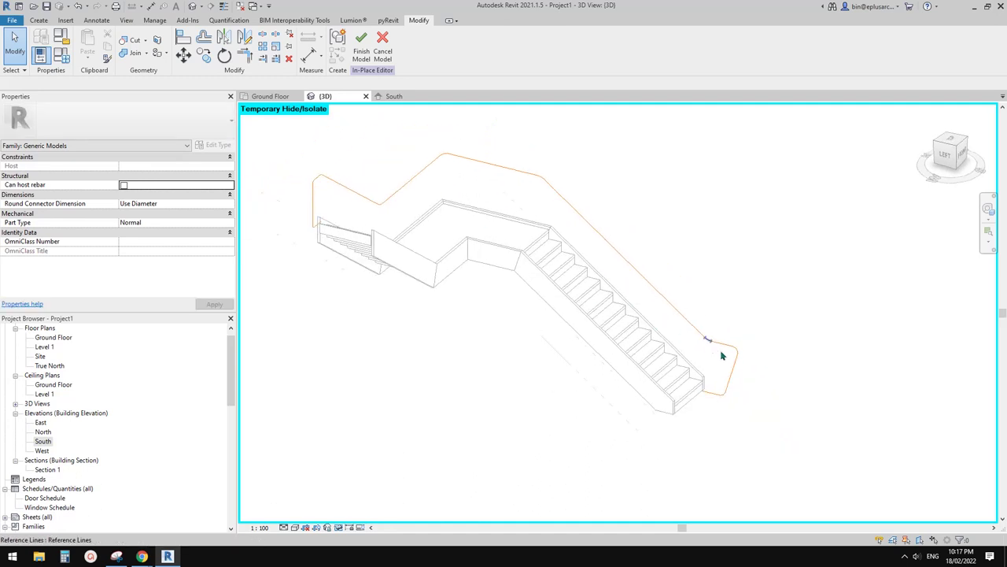
scroll(722, 354, "up", 1)
left_click_drag(740, 383, 774, 386)
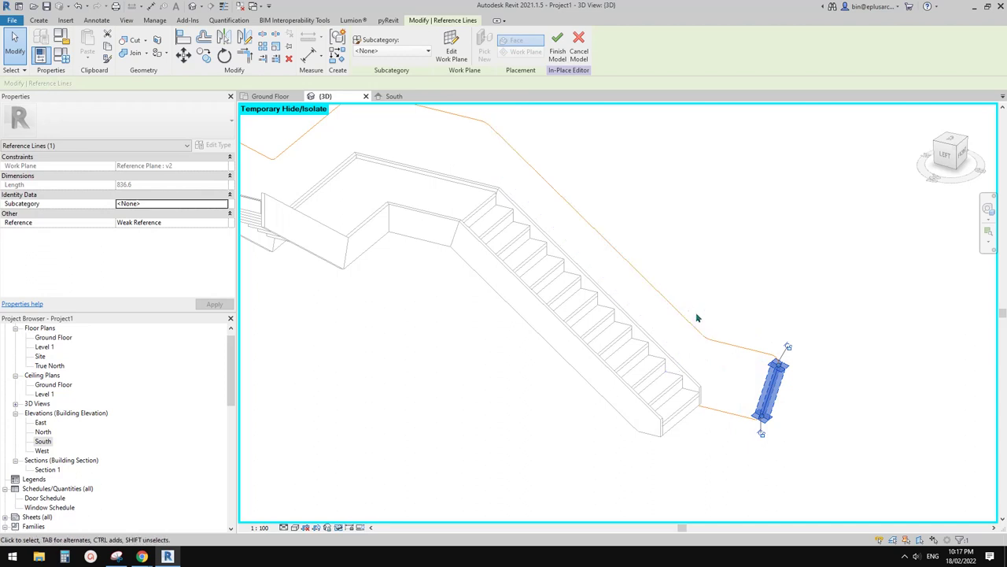
left_click_drag(745, 355, 727, 327)
key("Escape")
scroll(707, 342, "up", 2)
left_click(703, 344)
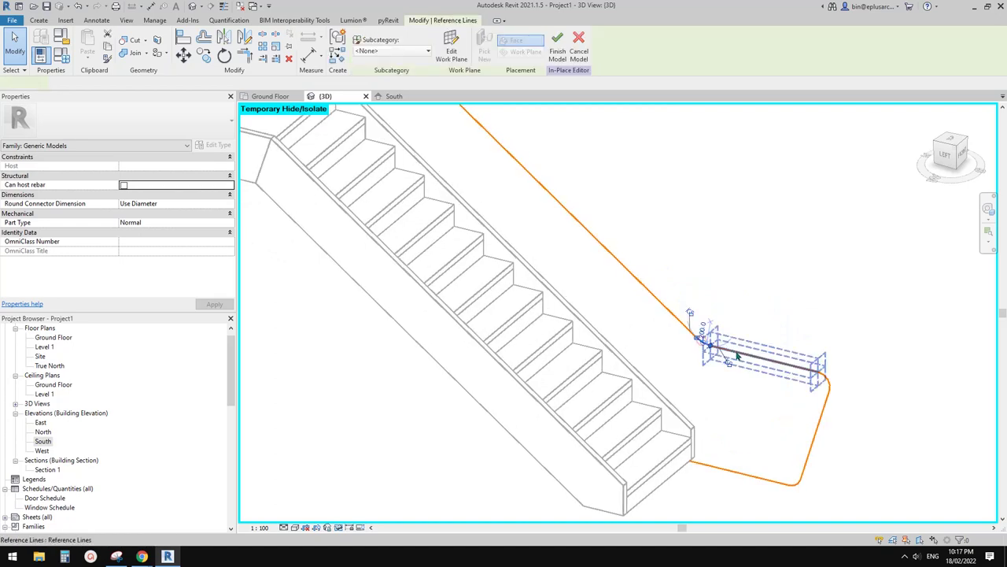
scroll(703, 345, "down", 2)
middle_click_drag(704, 346, 687, 280)
key("Escape")
middle_click_drag(694, 328, 748, 362, "shift")
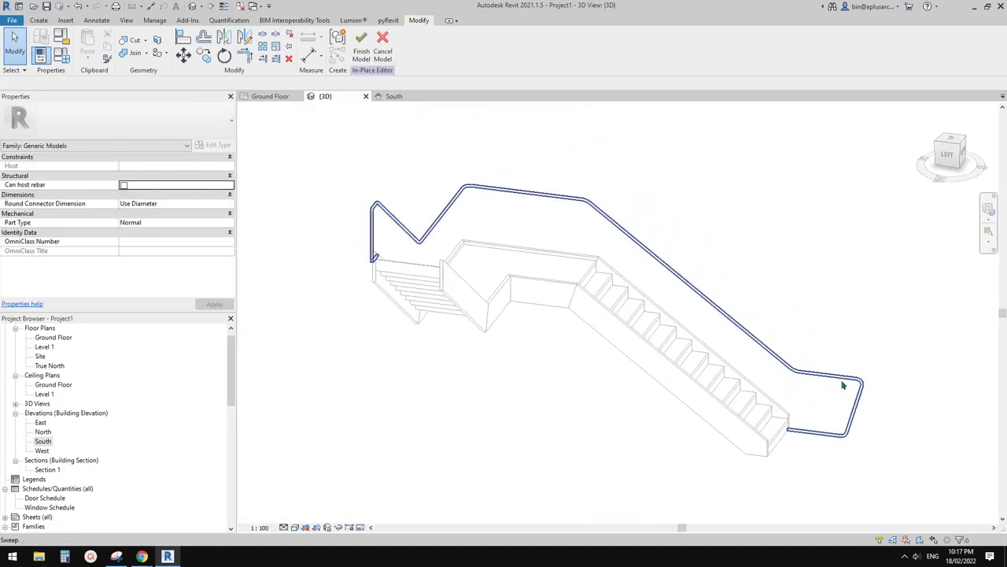
Step: Nudge the vertical reference line of the upper flight's end return outward from the stair, to an offset of 3232.5 mm
left_click(842, 383)
middle_click_drag(551, 286, 488, 264, "shift")
scroll(488, 264, "up", 2)
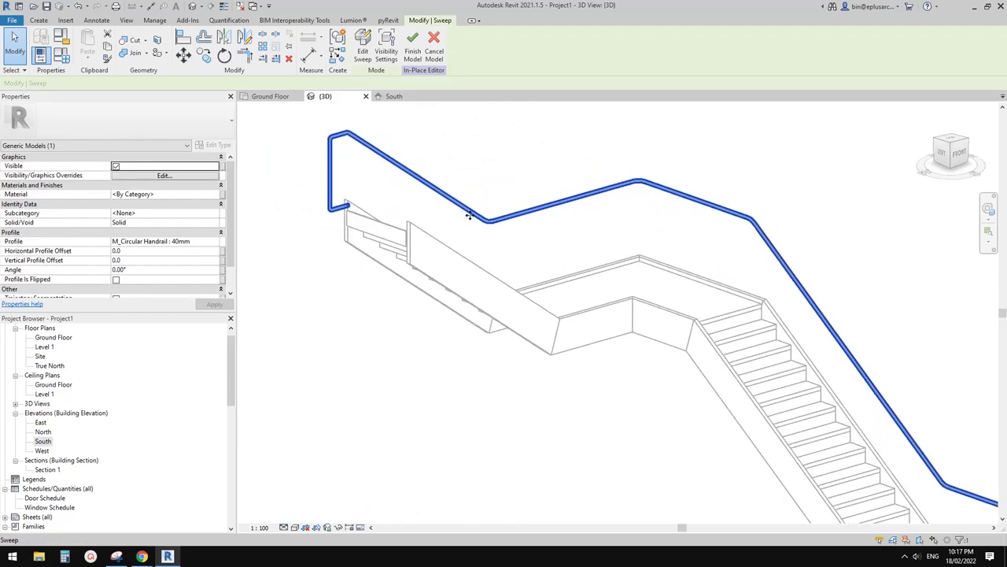
middle_click_drag(395, 193, 454, 233)
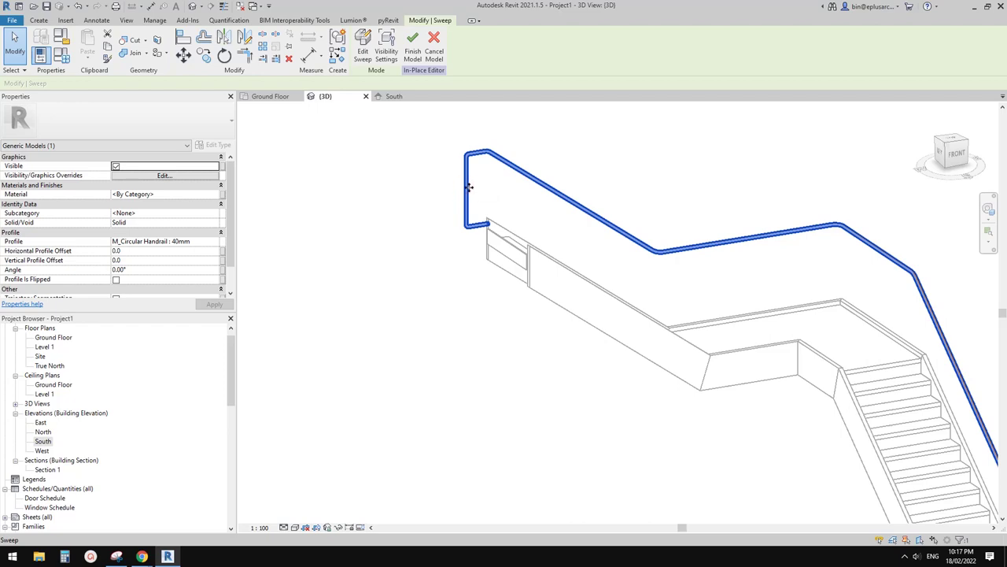
key("Escape")
scroll(472, 186, "up", 3)
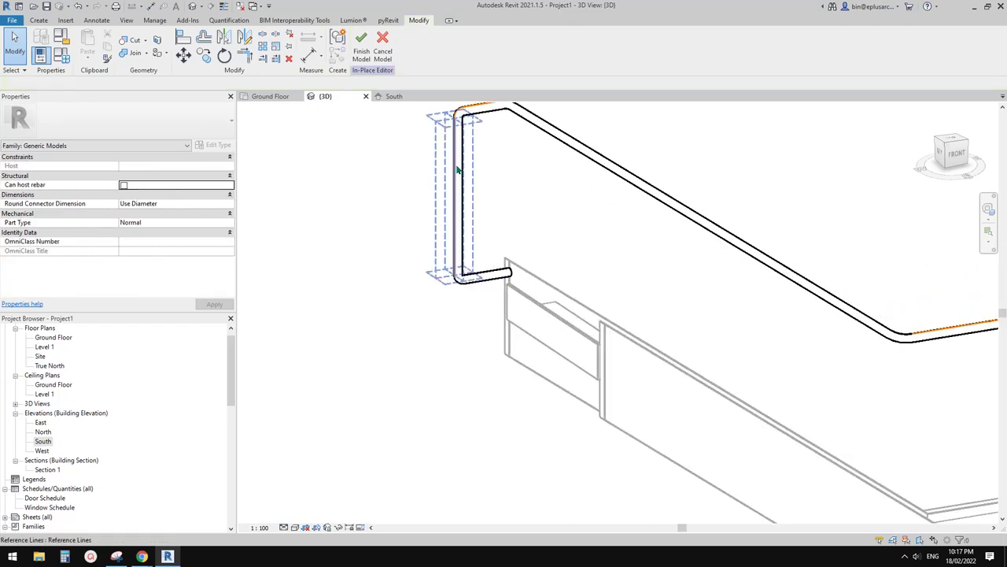
left_click(455, 167)
scroll(450, 214, "down", 2)
key("Left")
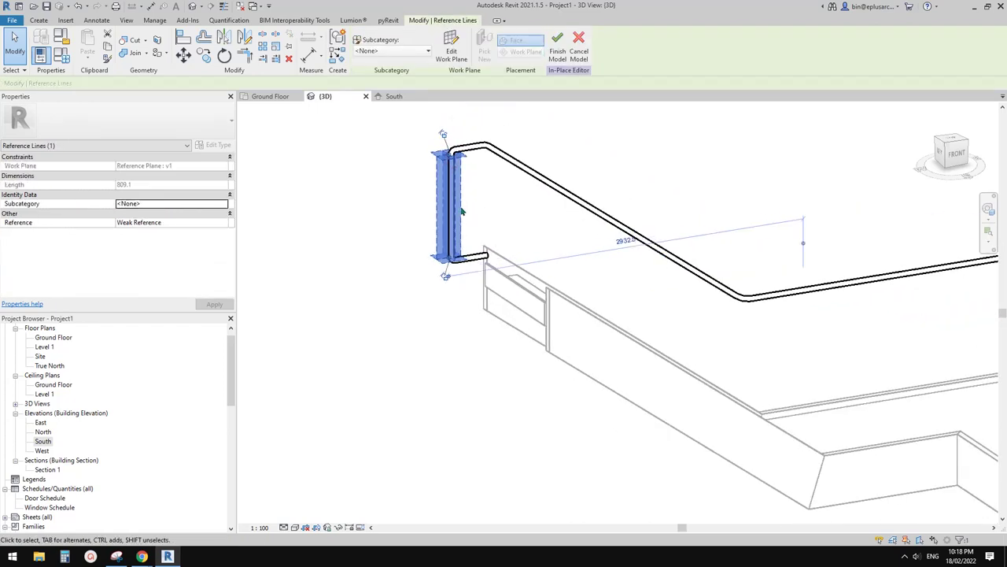
key("shift+Left")
key("shift+Left")
key("shift+Left")
key("shift+Left")
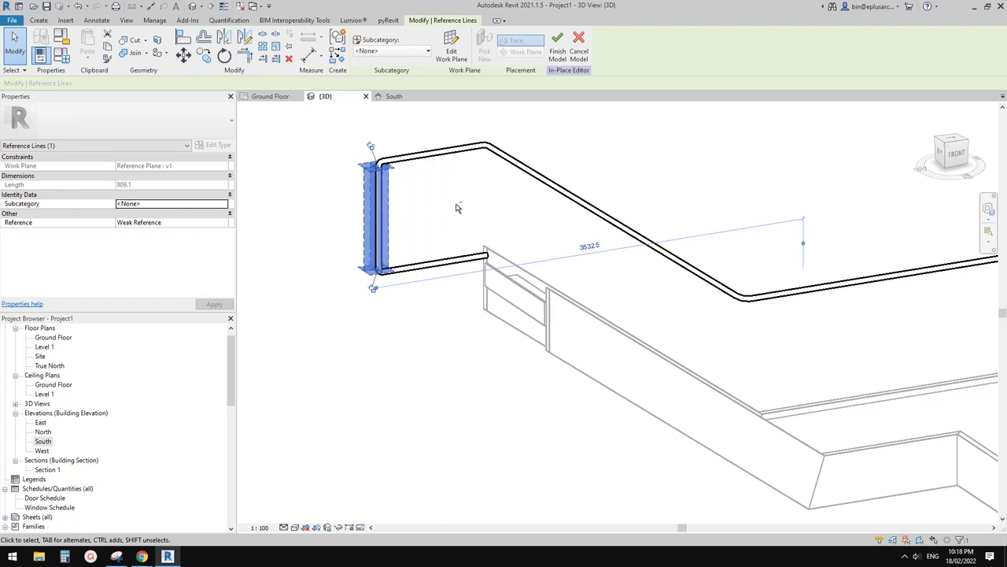
key("Right")
key("Right")
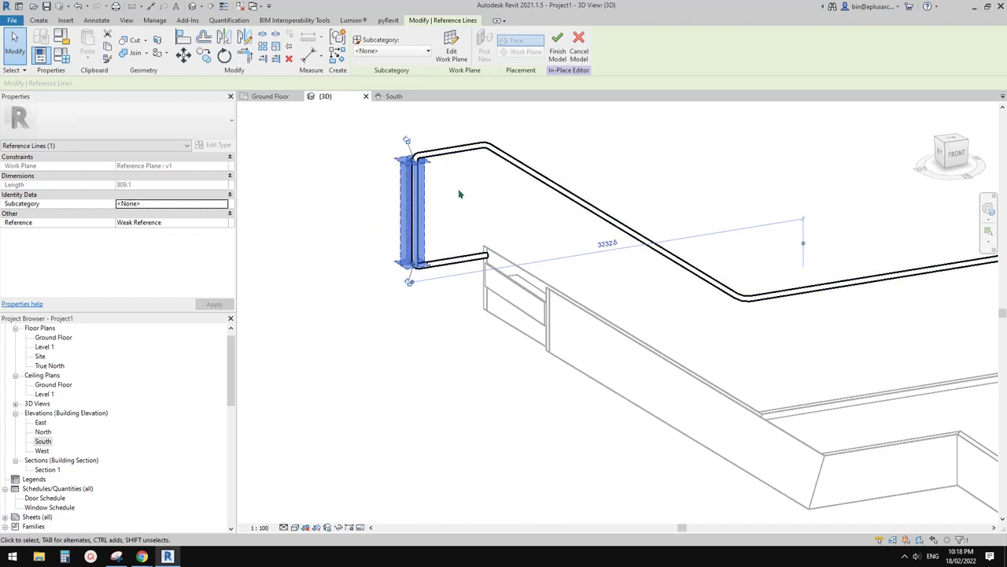
Step: Select the three reference lines of the upper end return's top section and nudge them slightly upward
scroll(460, 193, "down", 1)
middle_click_drag(461, 193, 472, 231)
left_click_drag(380, 156, 544, 232)
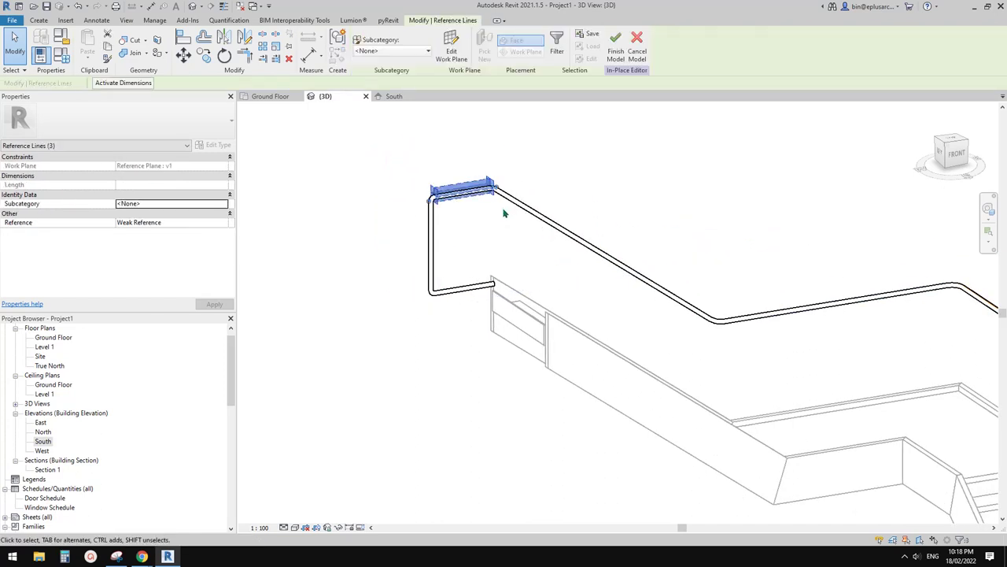
key("Up")
key("Up")
key("Up")
key("Up")
Step: Nudge the straight landing reference line just before the lower flight slightly to the right
middle_click_drag(749, 286, 566, 242)
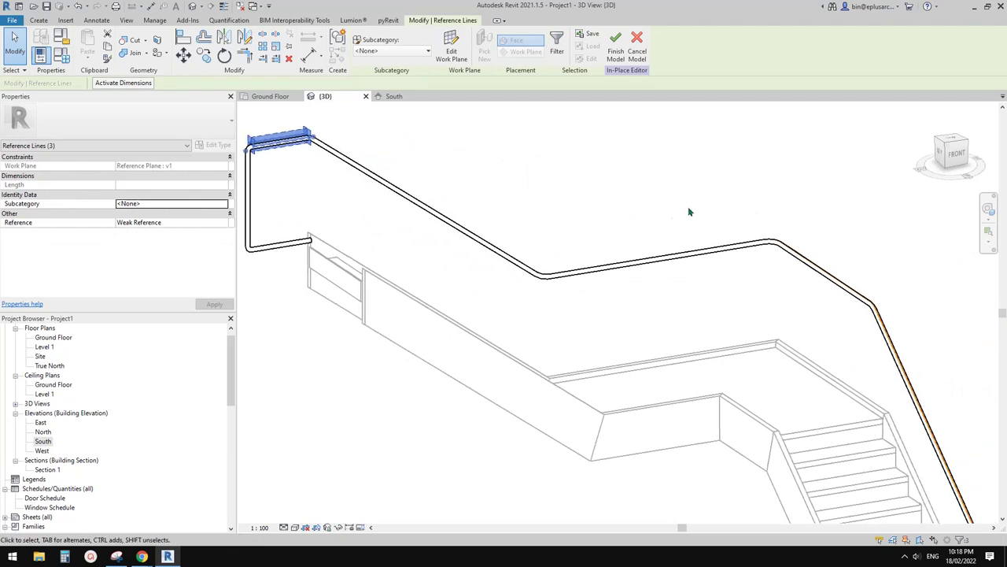
middle_click_drag(688, 211, 603, 225)
left_click_drag(569, 218, 760, 318)
middle_click_drag(760, 319, 611, 376)
key("Escape")
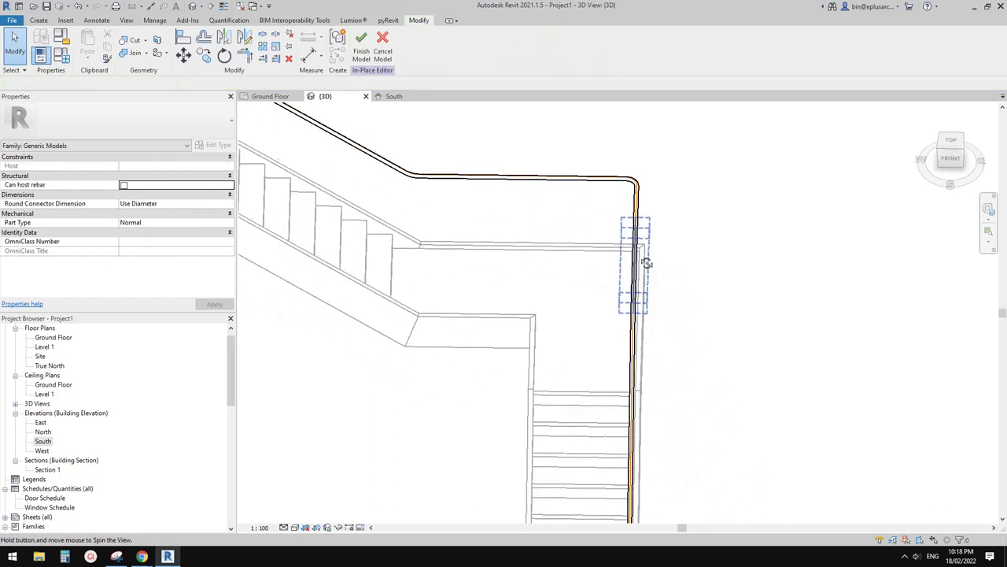
mouse_move(638, 269)
middle_mouse_down("shift")
mouse_move(657, 268)
mouse_move(628, 265)
middle_mouse_up("shift")
left_click(639, 249)
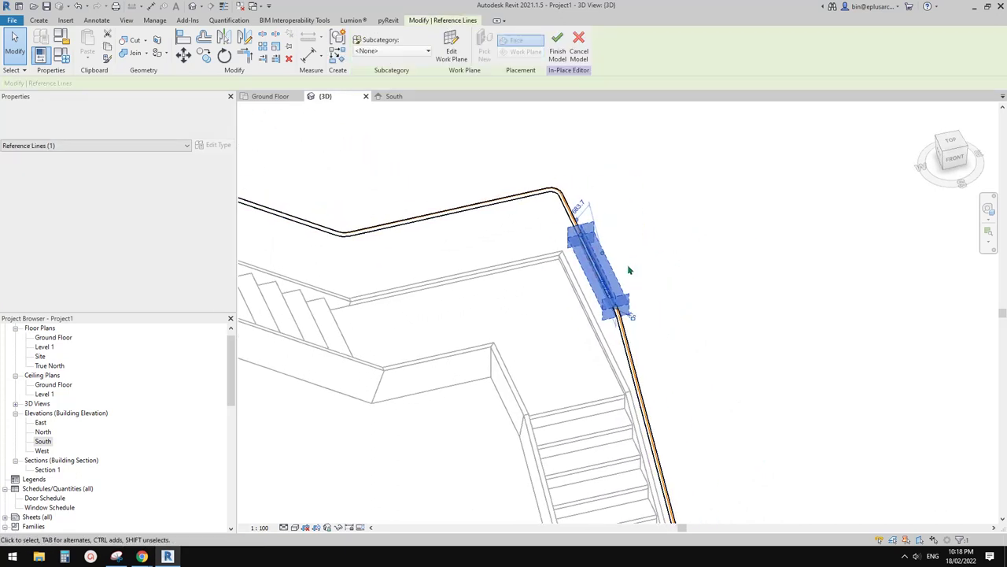
key("Right")
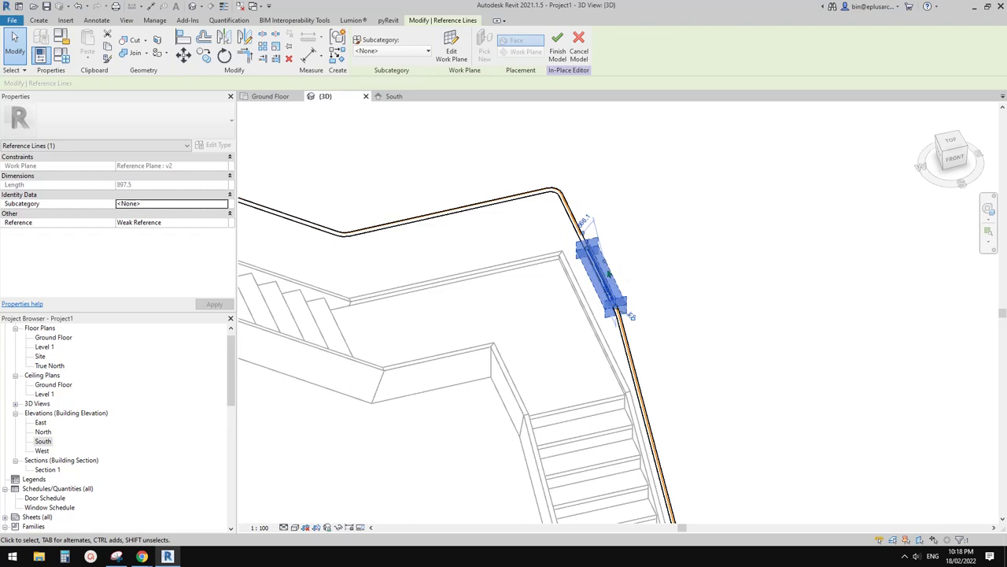
key("Escape")
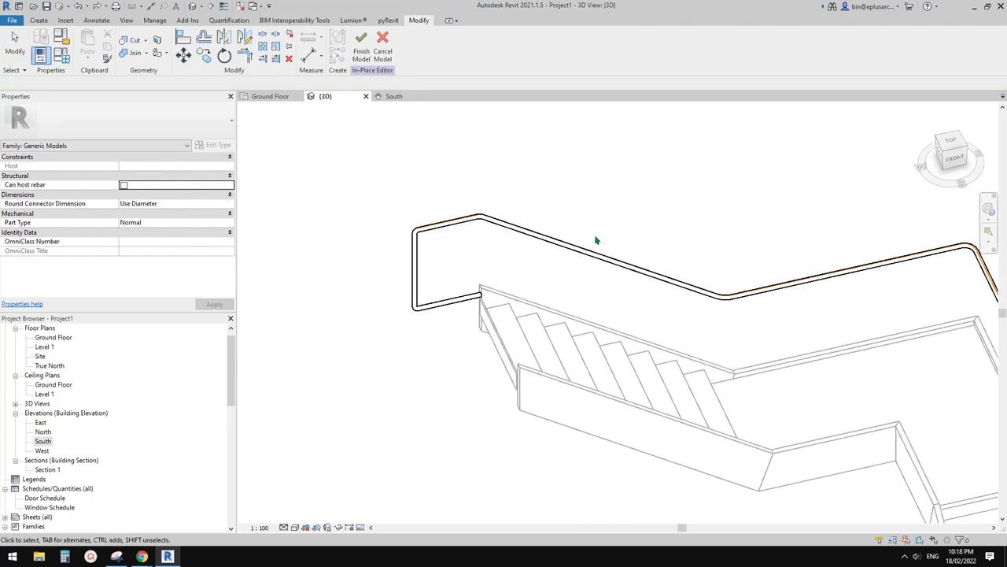
Step: Set the radius of the upper corner arc on the lower flight's end return to 500 mm
middle_click_drag(556, 241, 724, 290, "shift")
middle_click_drag(764, 338, 719, 313)
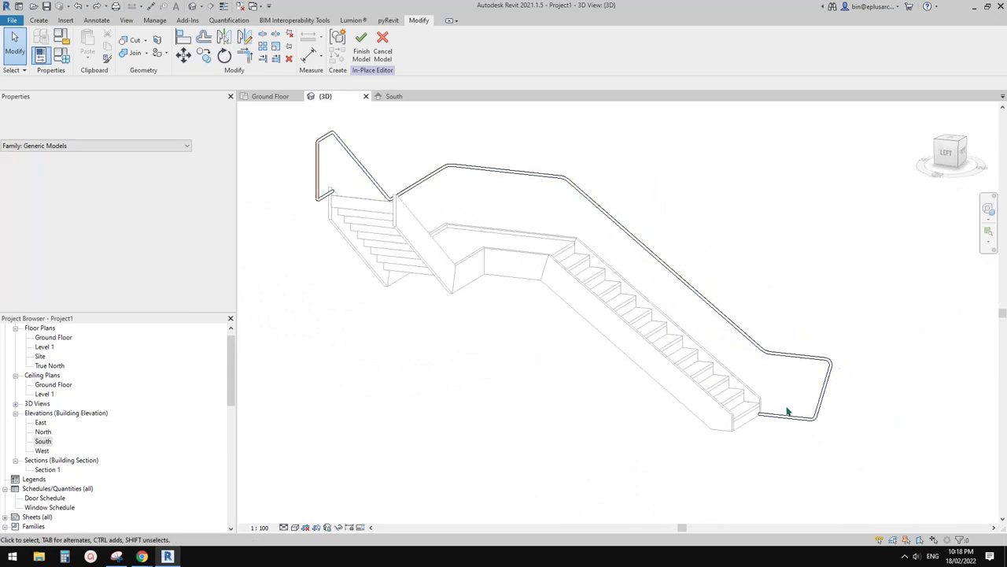
left_click(795, 415)
key("Escape")
scroll(828, 377, "up", 1)
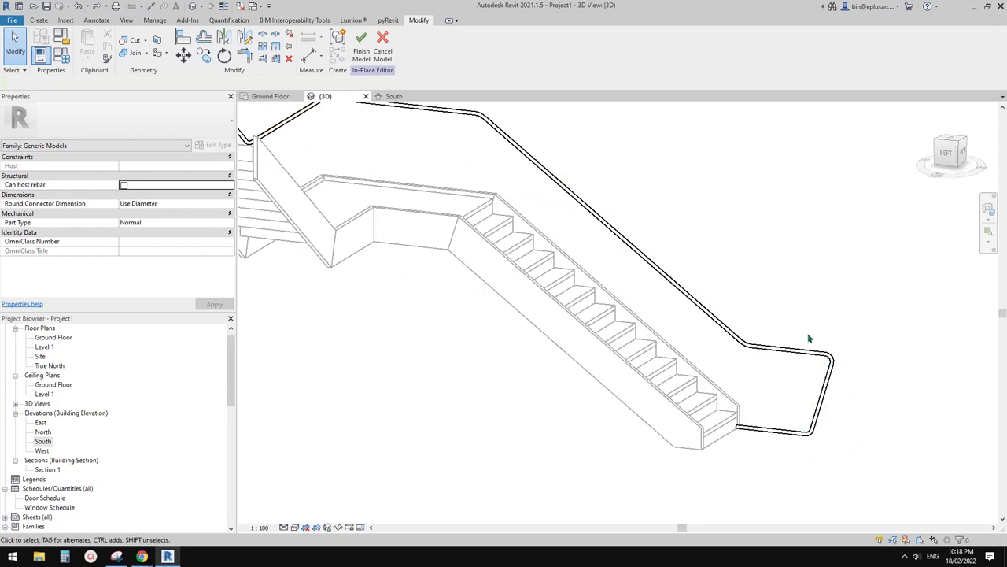
left_click_drag(809, 332, 859, 389)
scroll(827, 350, "up", 4)
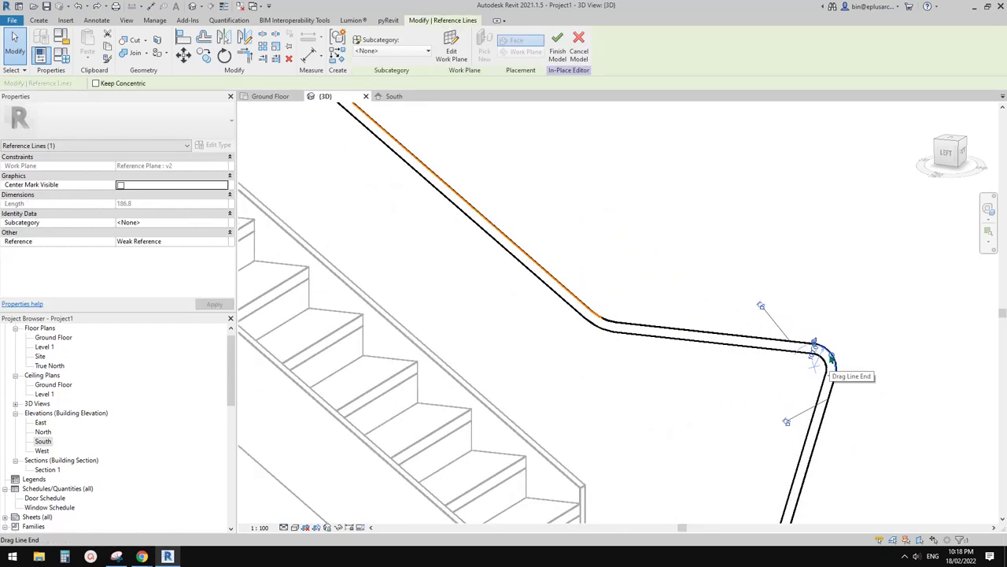
left_click(778, 287)
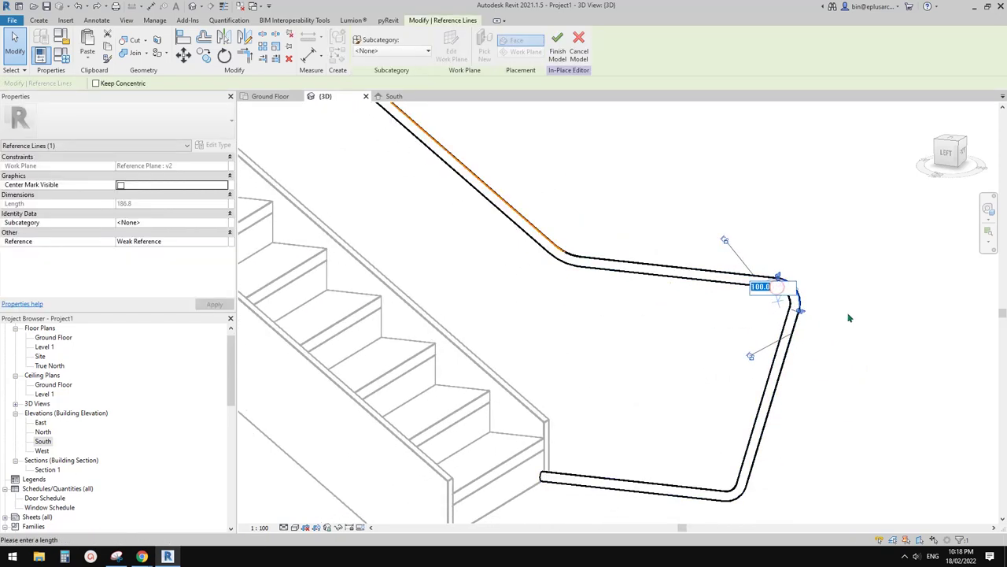
type("500")
key("Return")
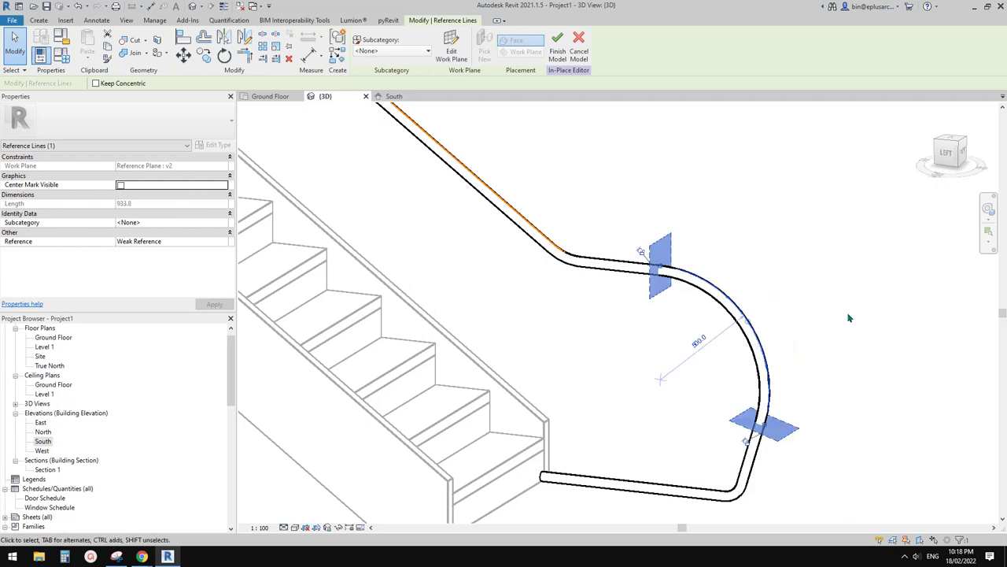
left_click(848, 317)
Step: Check the reshaped handrail across both flights and finish the in-place model
scroll(794, 338, "down", 2)
middle_click_drag(789, 342, 693, 288, "shift")
scroll(676, 299, "down", 2)
middle_click_drag(648, 316, 759, 405)
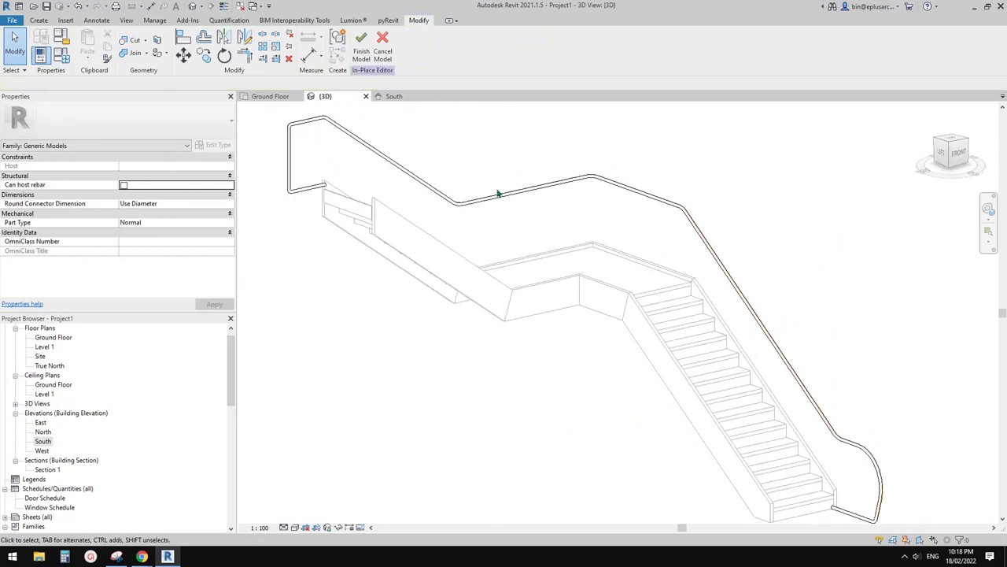
left_click(362, 52)
Step: Examine the updated handrail relative to the stair stringers and landing from several angles
mouse_move(623, 333)
middle_mouse_down("shift")
mouse_move(611, 341)
mouse_move(628, 346)
middle_mouse_up("shift")
left_click(572, 150)
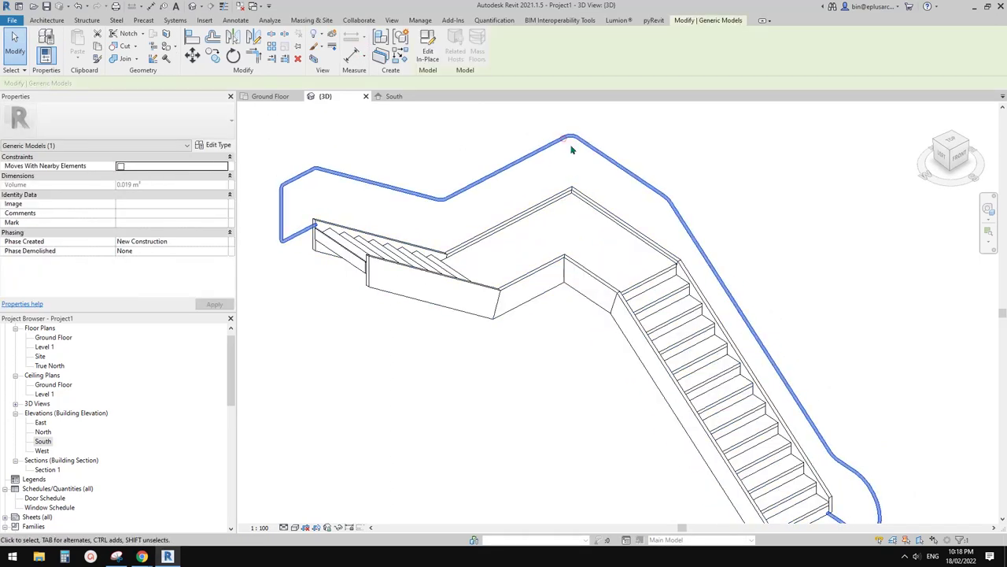
middle_click_drag(571, 220, 593, 242, "shift")
key("Escape")
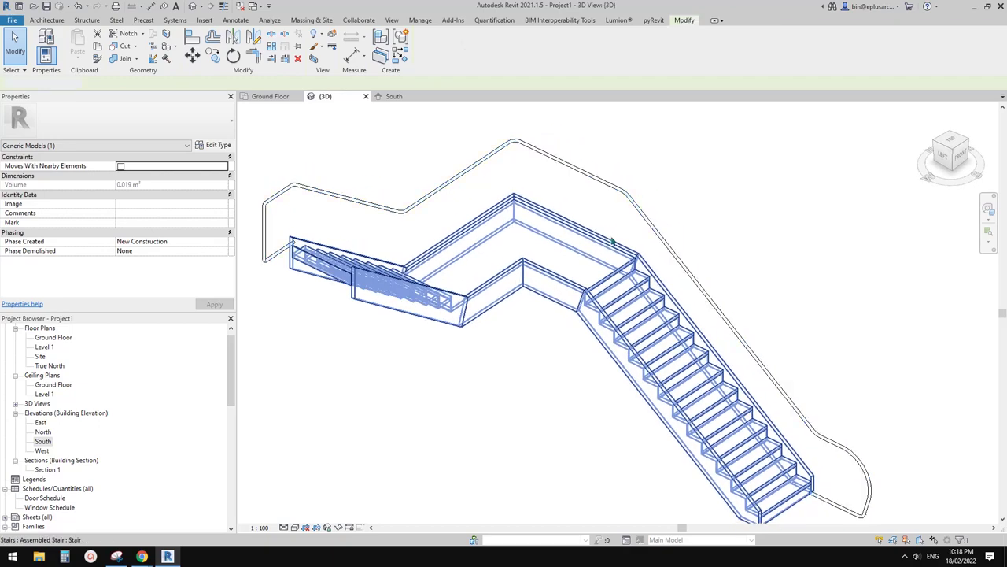
left_click(629, 200)
left_click(581, 221)
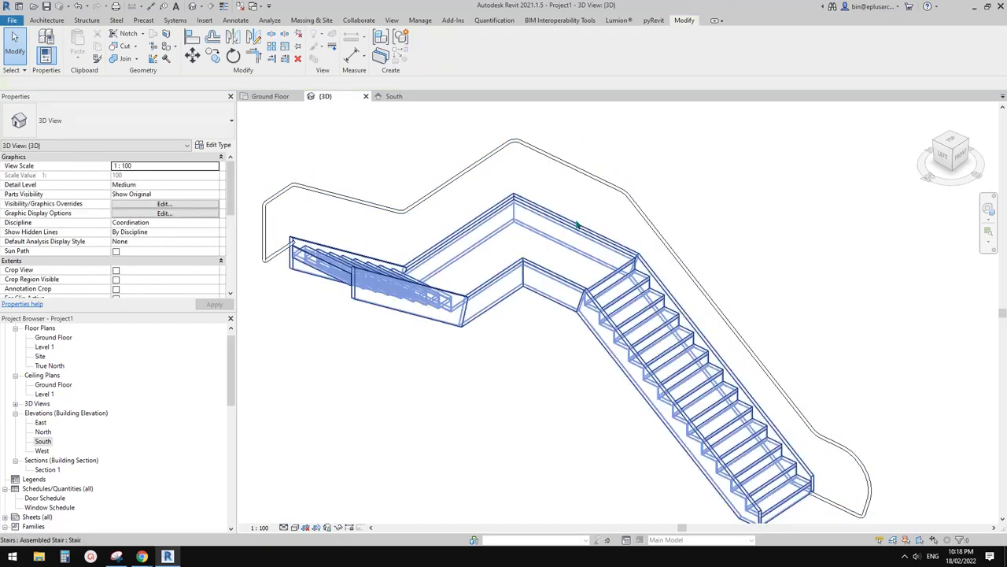
middle_click_drag(578, 225, 601, 268, "shift")
left_click(616, 203)
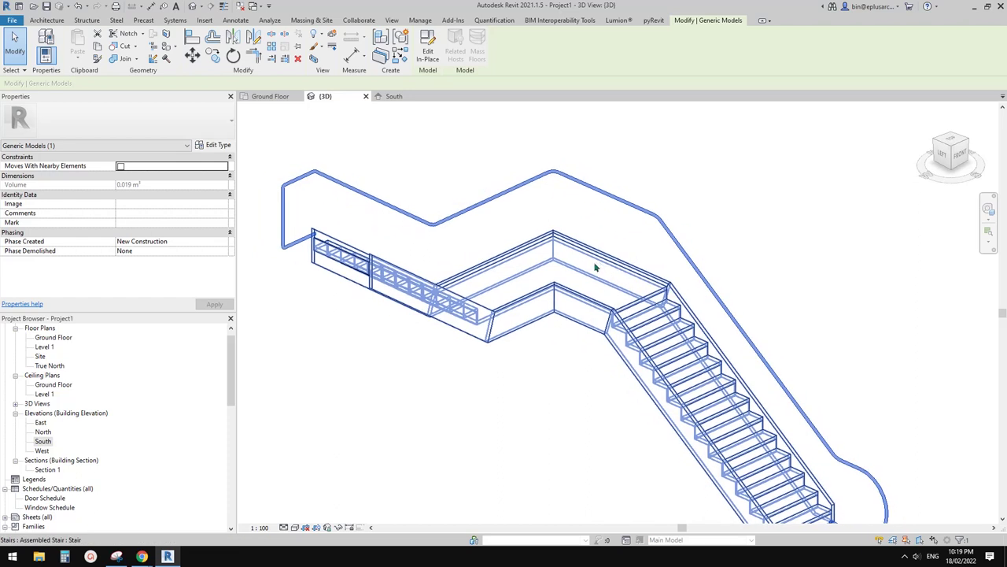